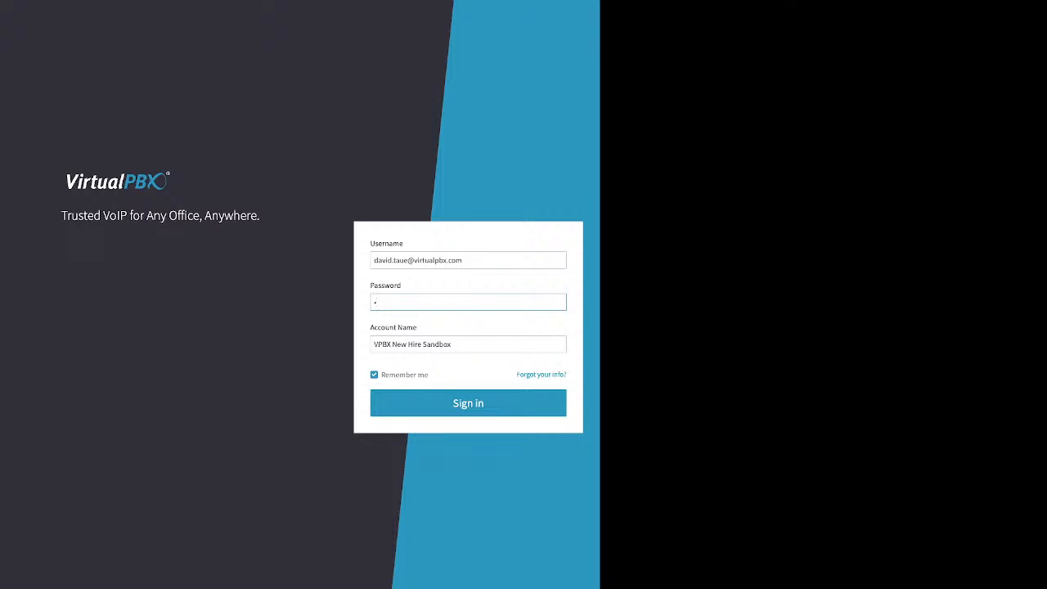
Review the username, password and account name fields and the forgotten-info link on the sign-in form.
{"action": "left_click_drag", "start_coordinate": [412, 243], "coordinate": [370, 244]}
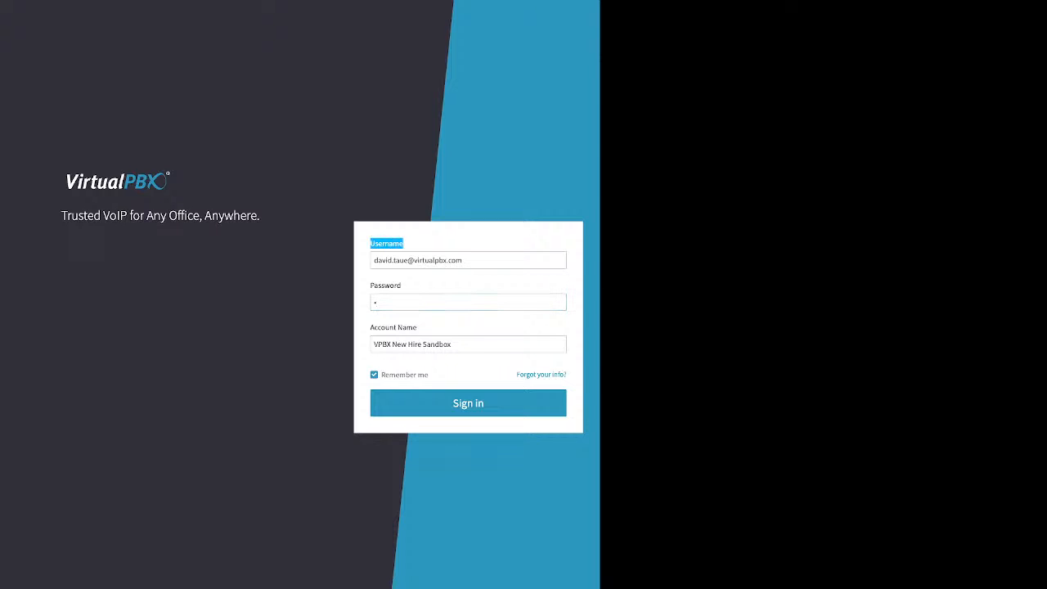
{"action": "left_click_drag", "start_coordinate": [408, 286], "coordinate": [370, 285]}
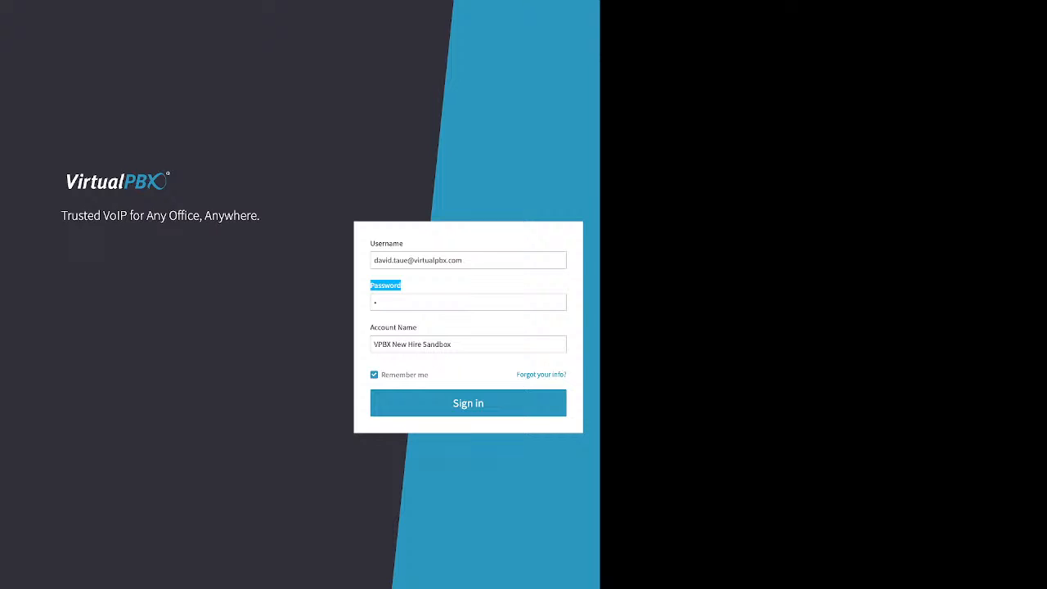
{"action": "left_click_drag", "start_coordinate": [420, 327], "coordinate": [369, 327]}
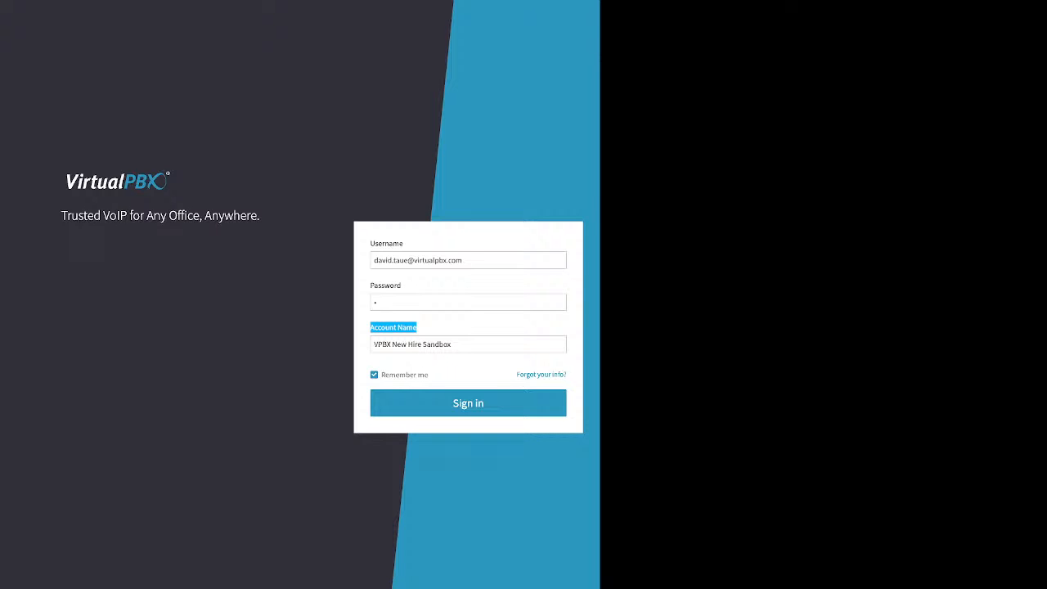
{"action": "left_click", "coordinate": [371, 328]}
{"action": "left_click_drag", "start_coordinate": [517, 374], "coordinate": [566, 375]}
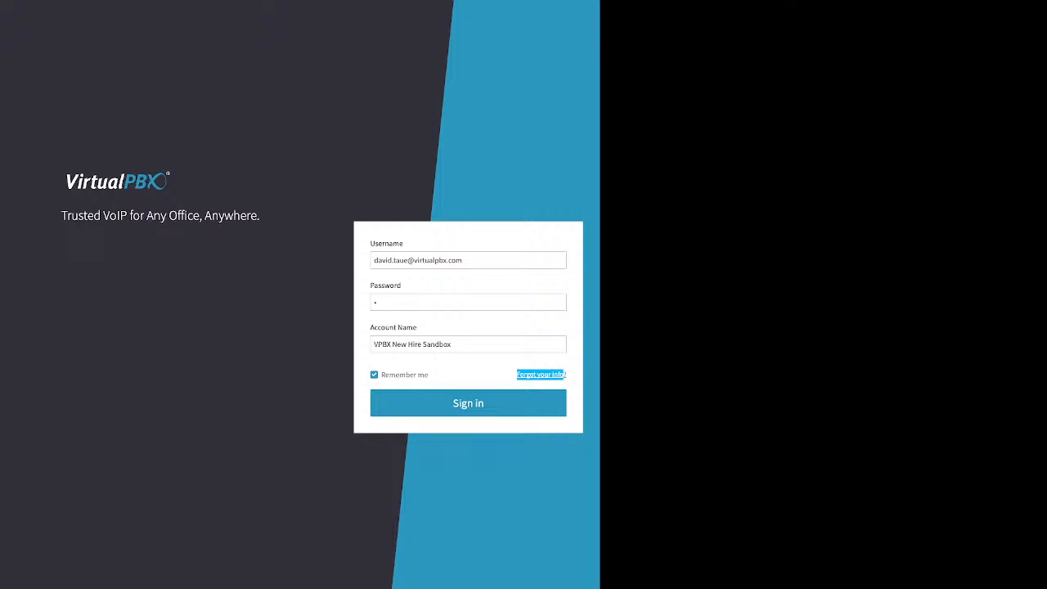
Open the password recovery form and review its email/username field and the one-of-the-following requirement.
{"action": "left_click", "coordinate": [541, 375]}
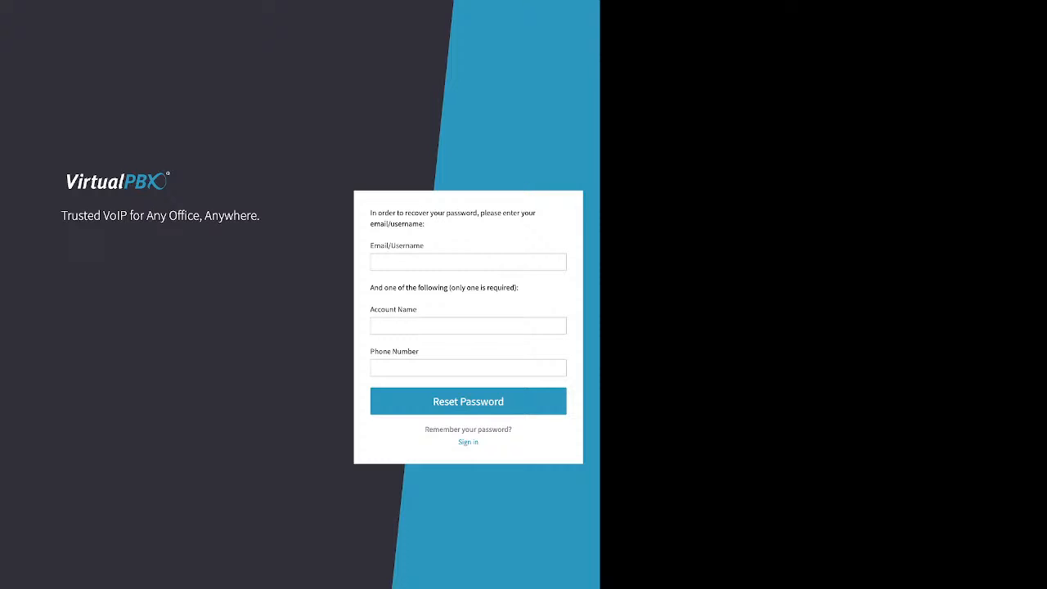
{"action": "triple_click", "coordinate": [397, 245]}
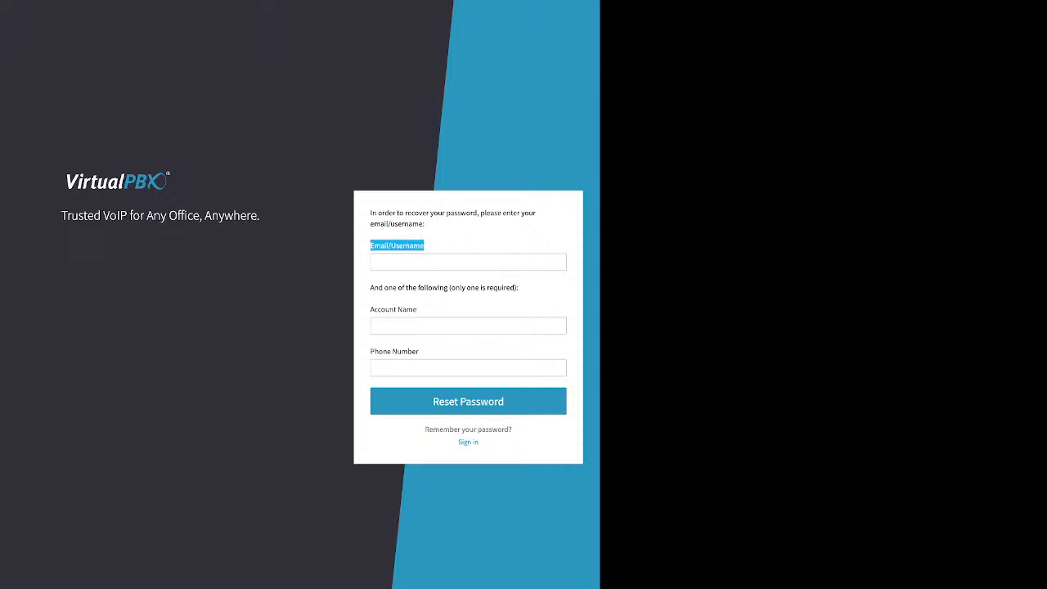
{"action": "left_click_drag", "start_coordinate": [370, 288], "coordinate": [520, 288]}
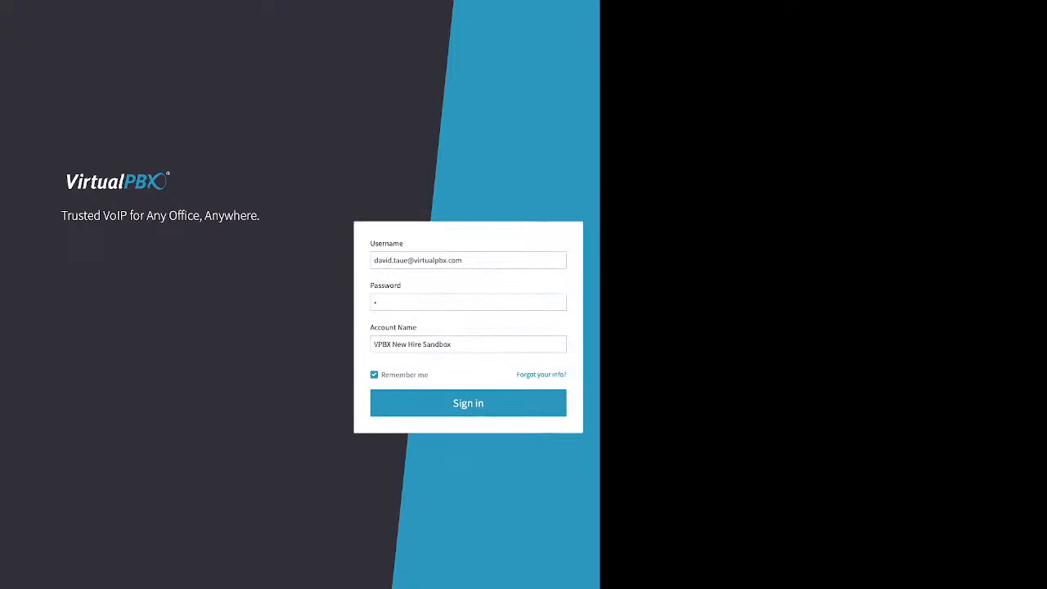
Enter the account password on the sign-in form and sign in.
{"action": "left_click", "coordinate": [377, 302]}
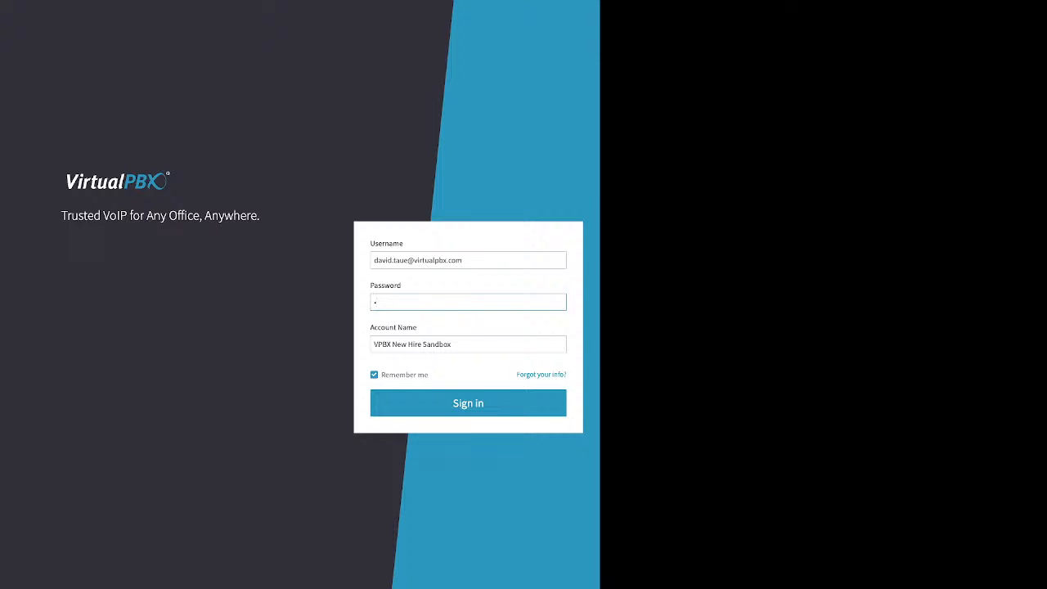
{"action": "type", "text": "********"}
{"action": "double_click", "coordinate": [405, 375]}
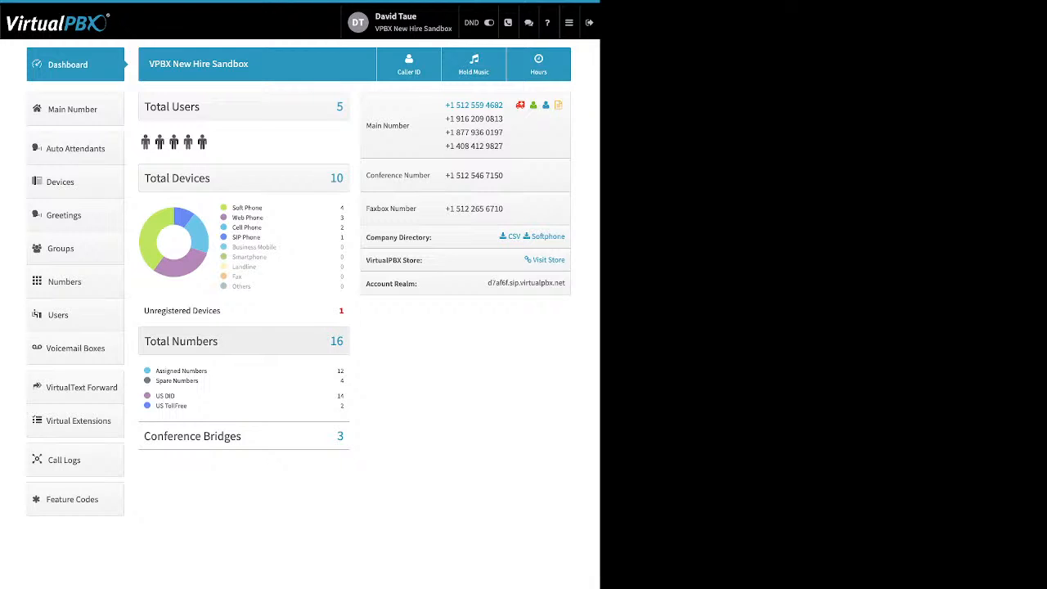
Open the signed-in user's settings and inspect the password, timezone and language, and date and time display options without changing them.
{"action": "left_click", "coordinate": [400, 22]}
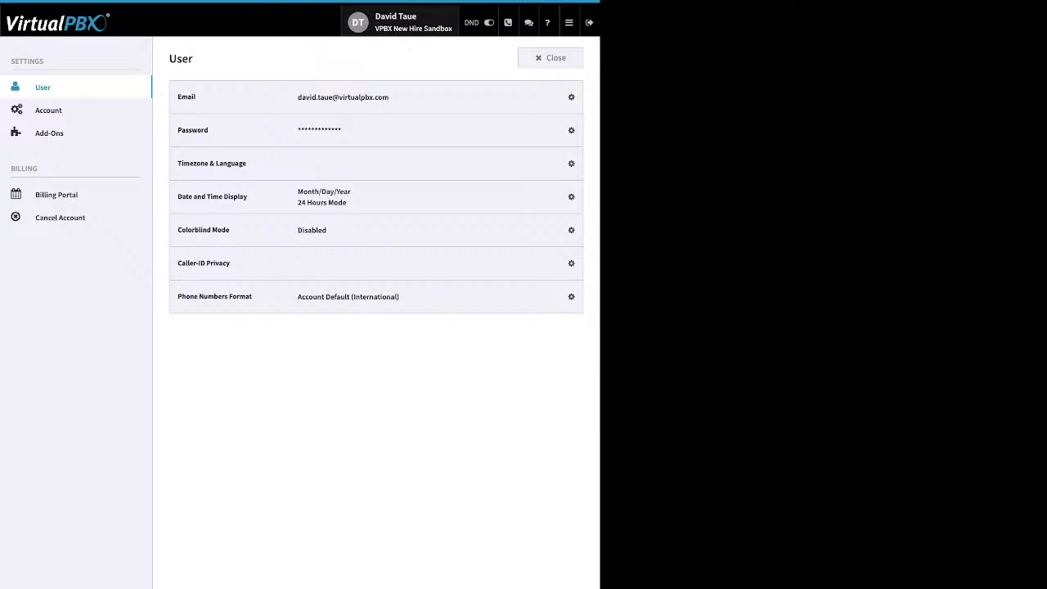
{"action": "left_click", "coordinate": [569, 130]}
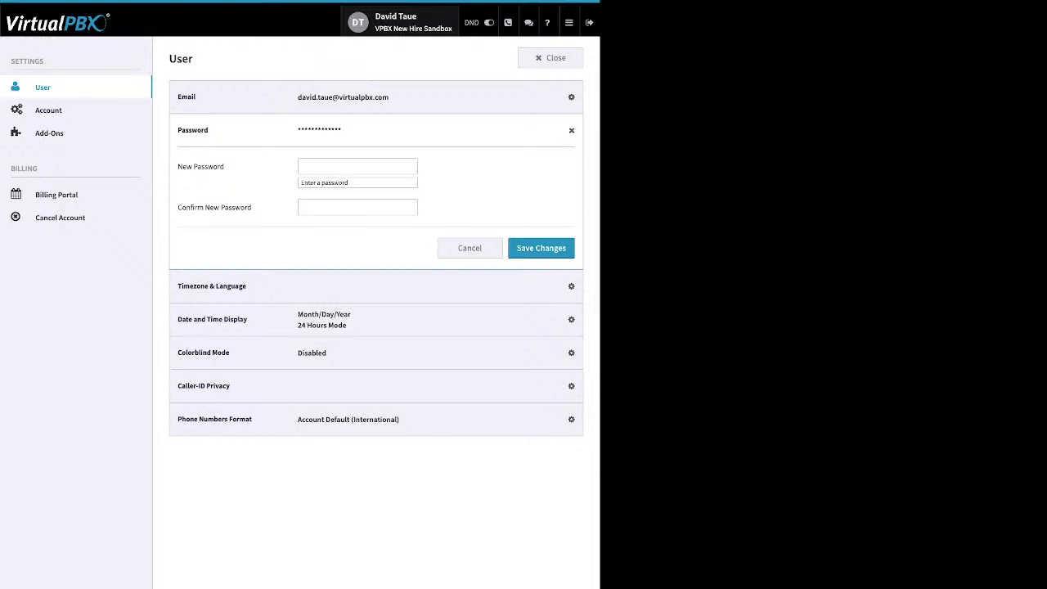
{"action": "left_click", "coordinate": [570, 130]}
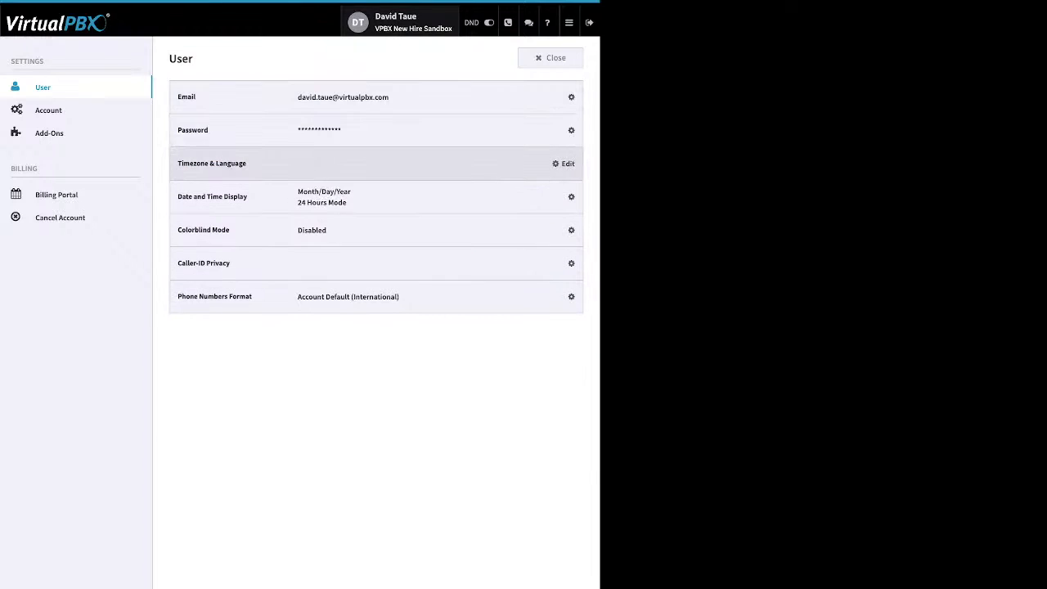
{"action": "left_click", "coordinate": [564, 163]}
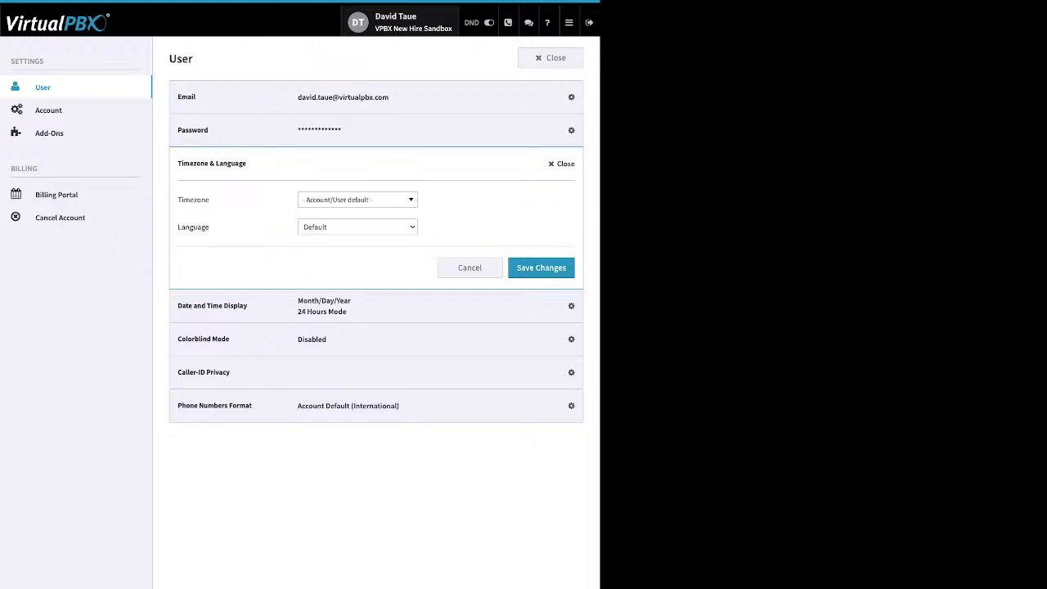
{"action": "left_click", "coordinate": [565, 163]}
{"action": "left_click", "coordinate": [566, 197]}
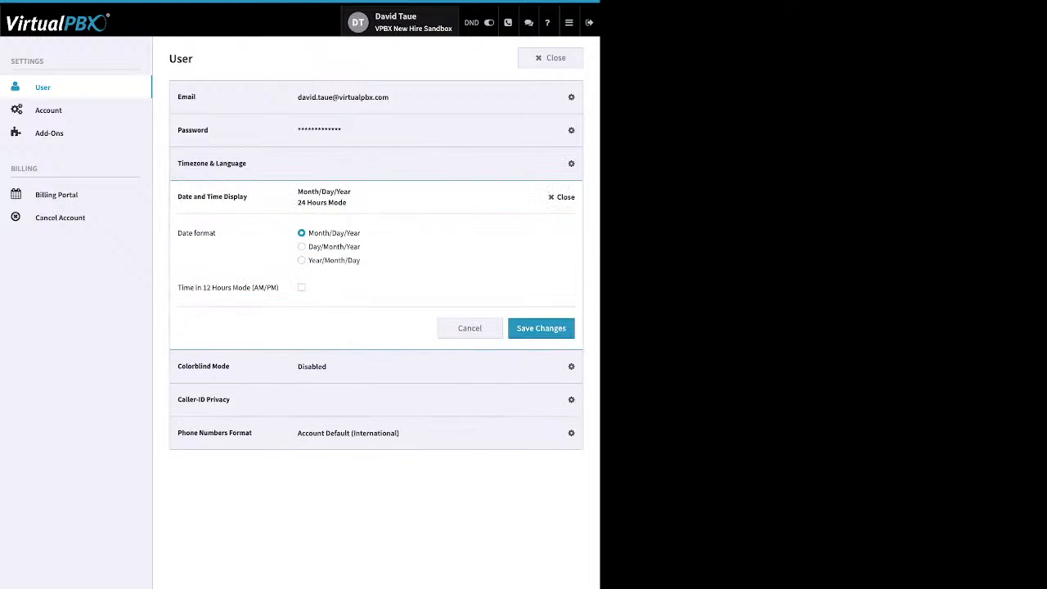
{"action": "left_click", "coordinate": [562, 197]}
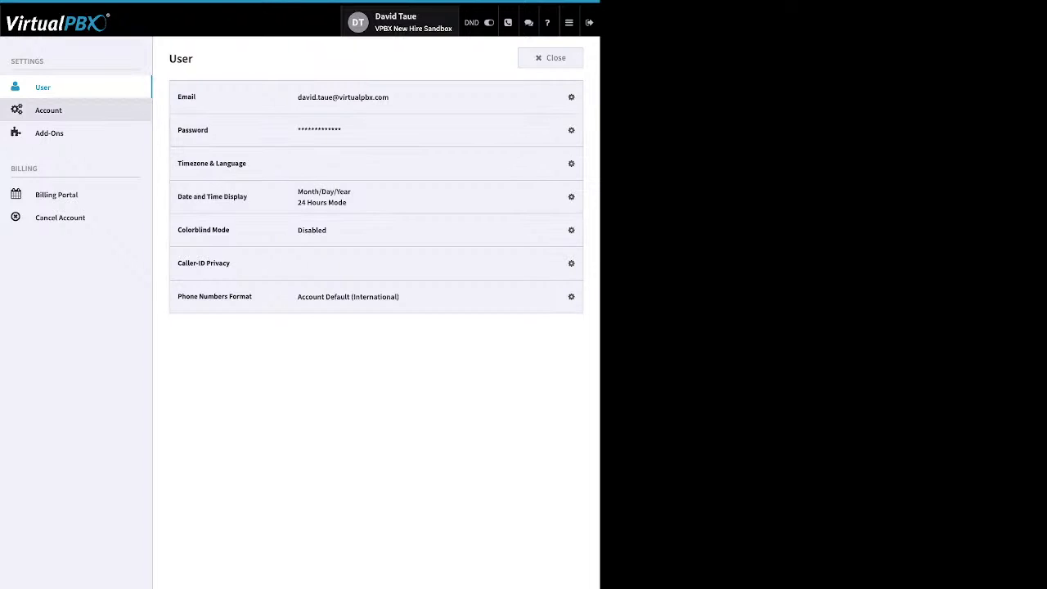
Open the account settings and inspect the technical contact and the timezone and language options without changing them.
{"action": "left_click", "coordinate": [48, 110]}
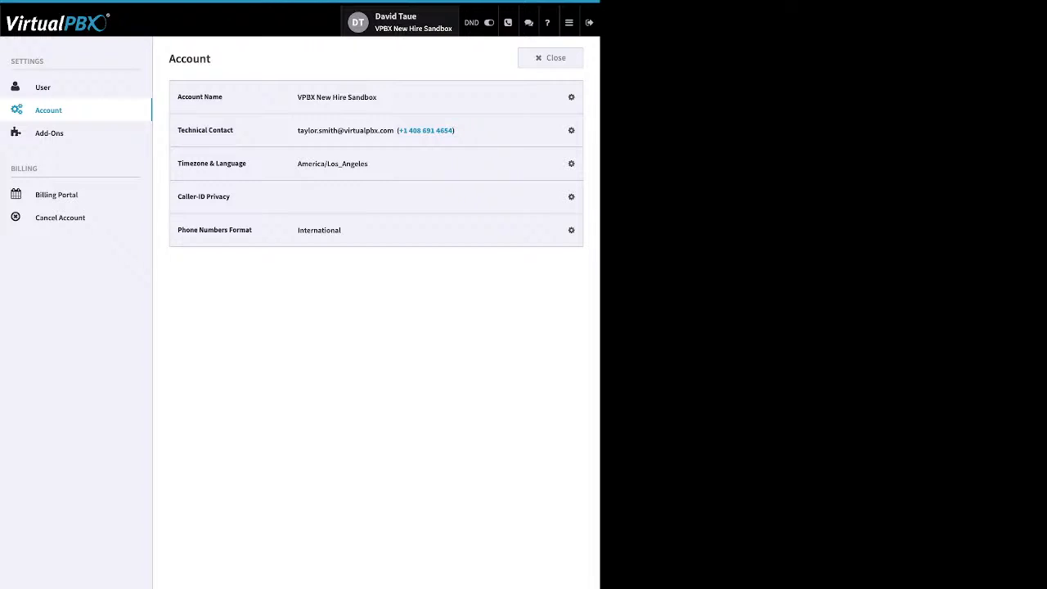
{"action": "left_click", "coordinate": [571, 131]}
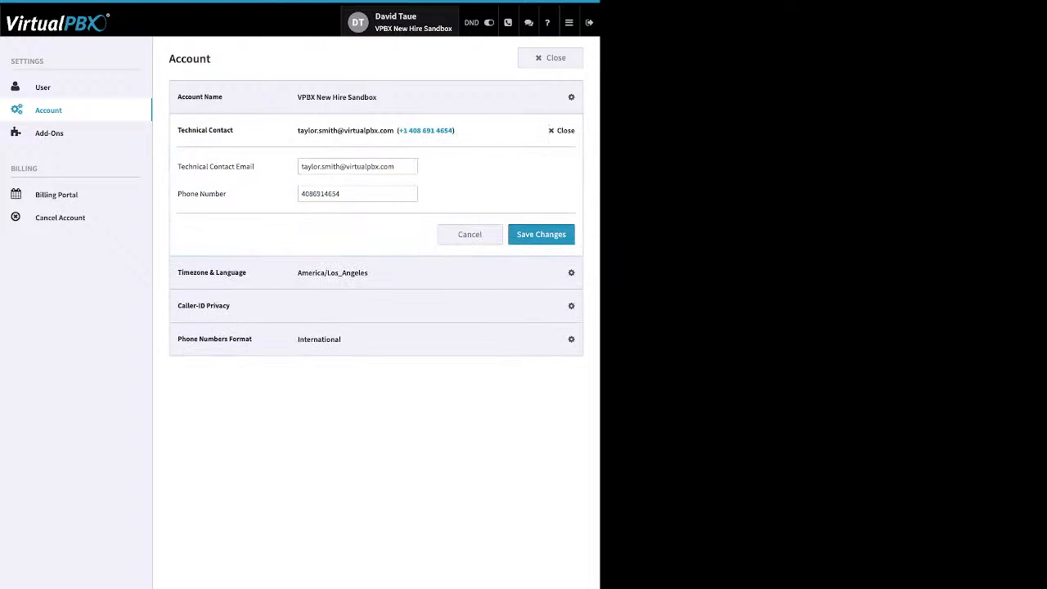
{"action": "left_click", "coordinate": [563, 130]}
{"action": "left_click", "coordinate": [570, 164]}
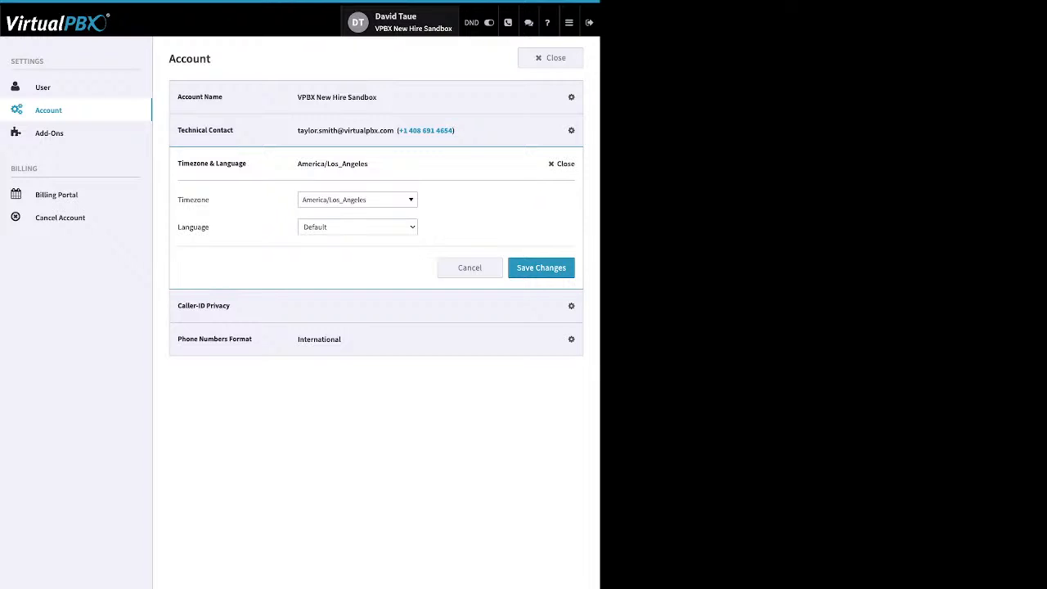
{"action": "left_click", "coordinate": [563, 163]}
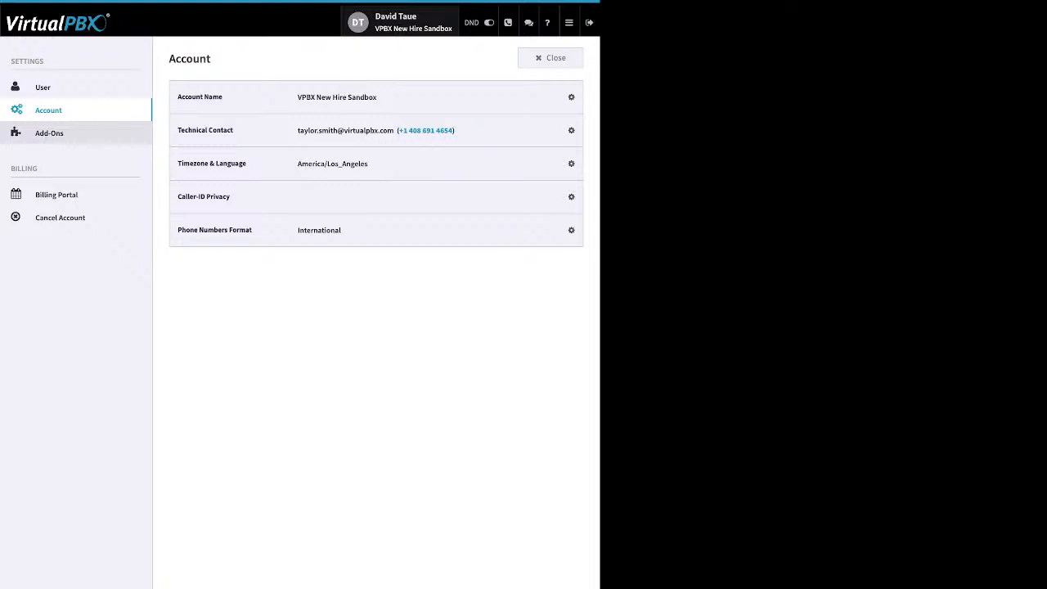
Review the Add-Ons, Billing Portal and Cancel Account pages, and close the settings.
{"action": "left_click", "coordinate": [49, 132]}
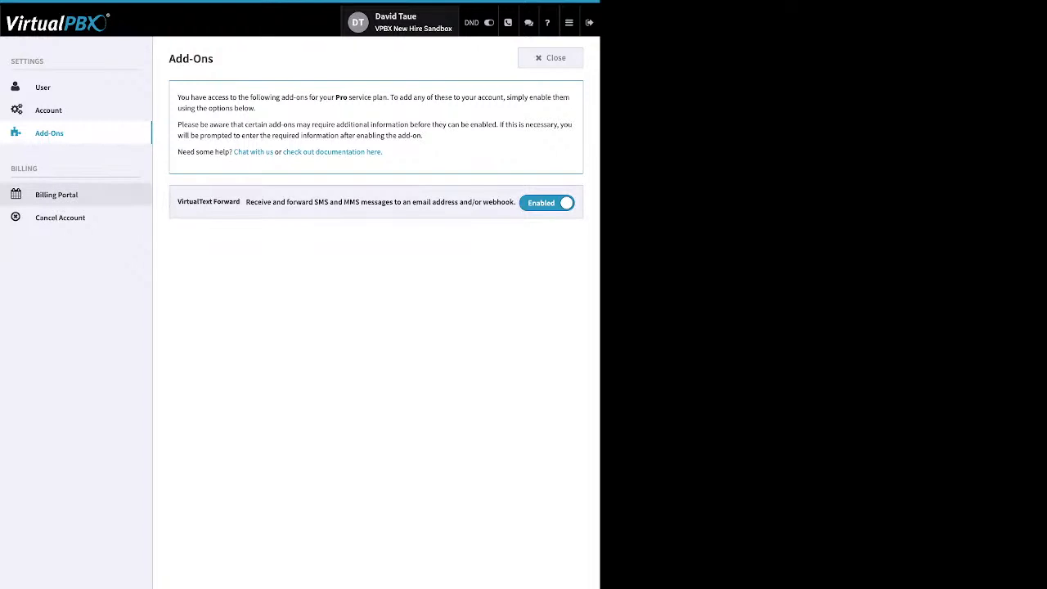
{"action": "left_click", "coordinate": [57, 194]}
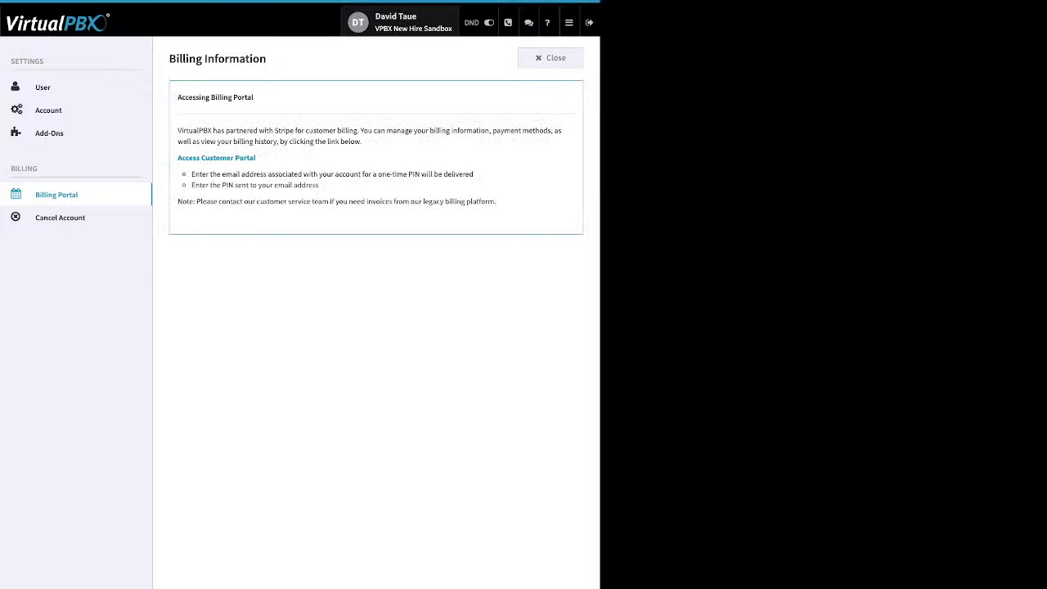
{"action": "right_click", "coordinate": [217, 158]}
{"action": "left_click", "coordinate": [278, 159]}
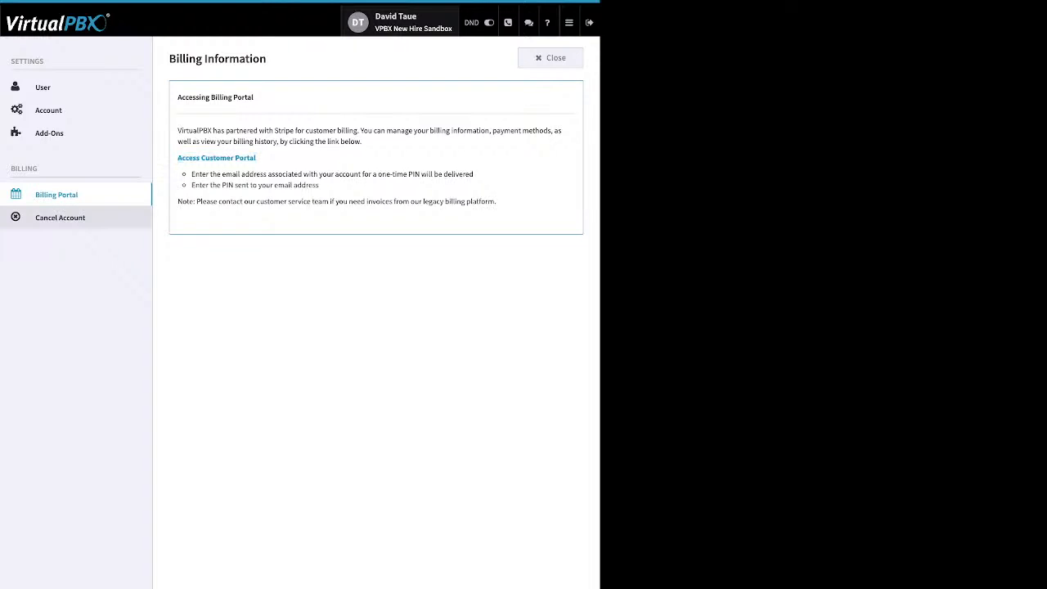
{"action": "left_click", "coordinate": [60, 217]}
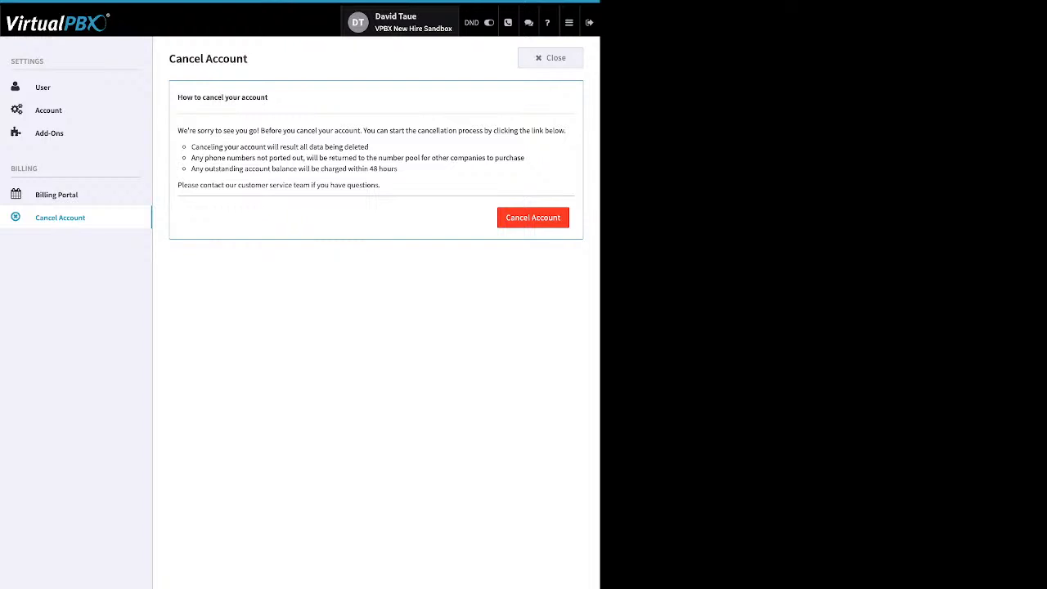
{"action": "left_click", "coordinate": [550, 58]}
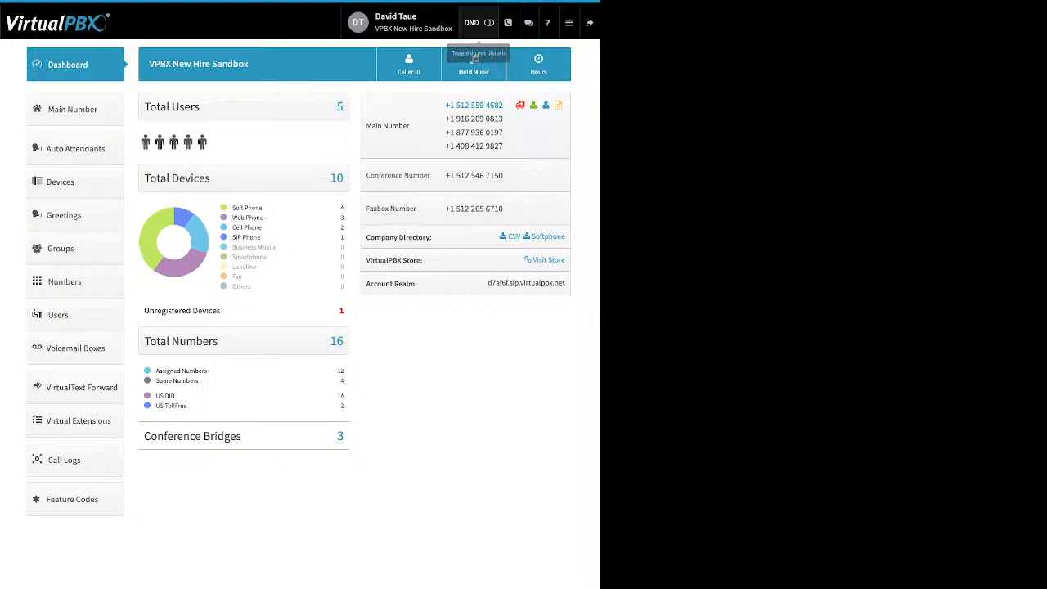
Toggle Do Not Disturb and open the application menu.
{"action": "left_click", "coordinate": [484, 23]}
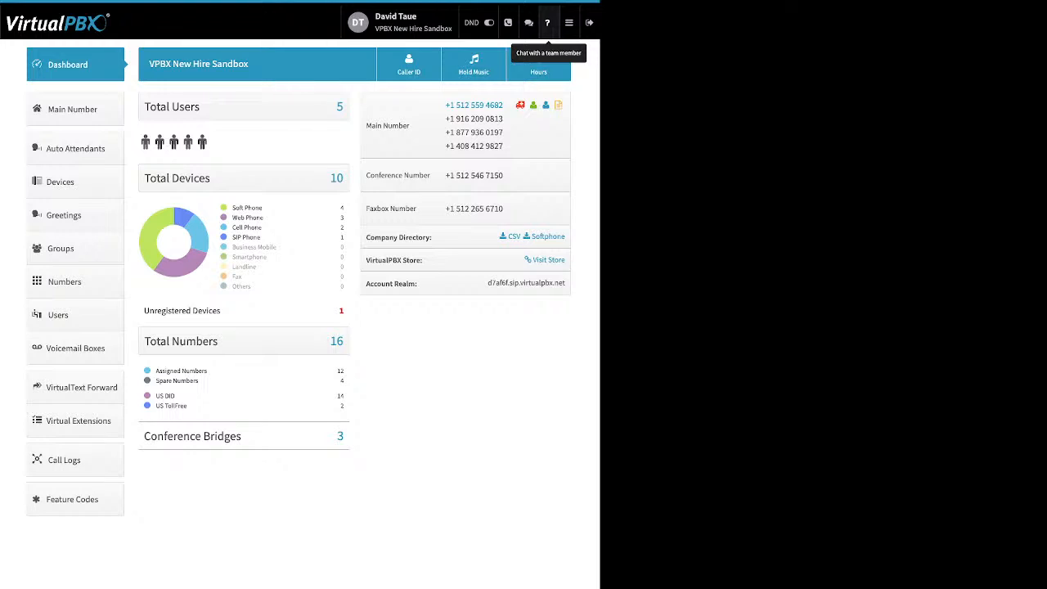
{"action": "left_click", "coordinate": [568, 22]}
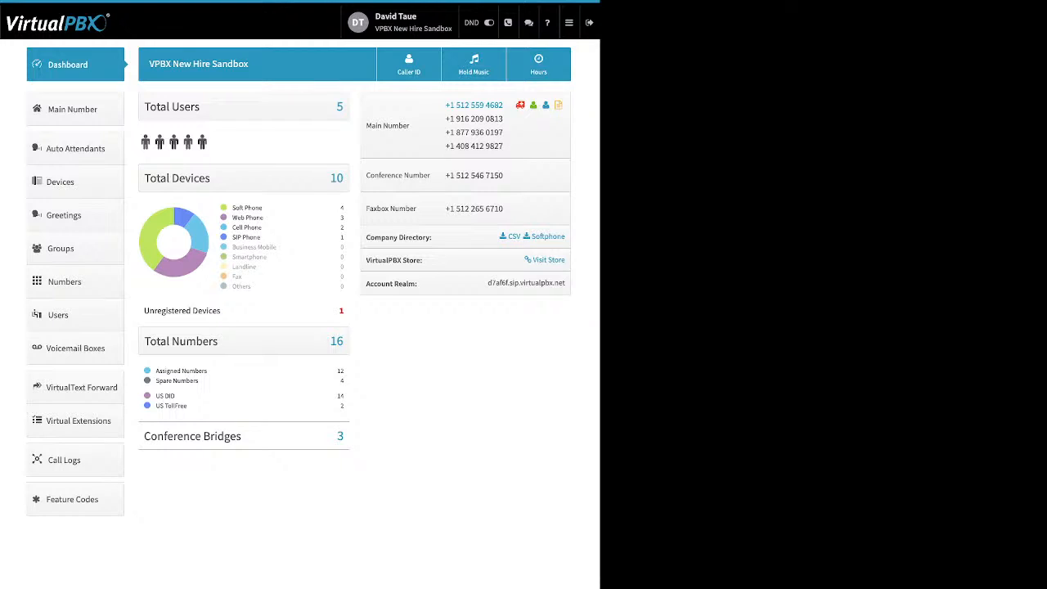
Examine the soft phone, web phone, cell phone, SIP phone and unregistered device entries in the dashboard's device summary.
{"action": "left_click_drag", "start_coordinate": [264, 208], "coordinate": [236, 208]}
{"action": "left_click_drag", "start_coordinate": [265, 218], "coordinate": [232, 219]}
{"action": "left_click_drag", "start_coordinate": [262, 228], "coordinate": [233, 227]}
{"action": "left_click_drag", "start_coordinate": [261, 238], "coordinate": [232, 237]}
{"action": "left_click_drag", "start_coordinate": [221, 311], "coordinate": [144, 310]}
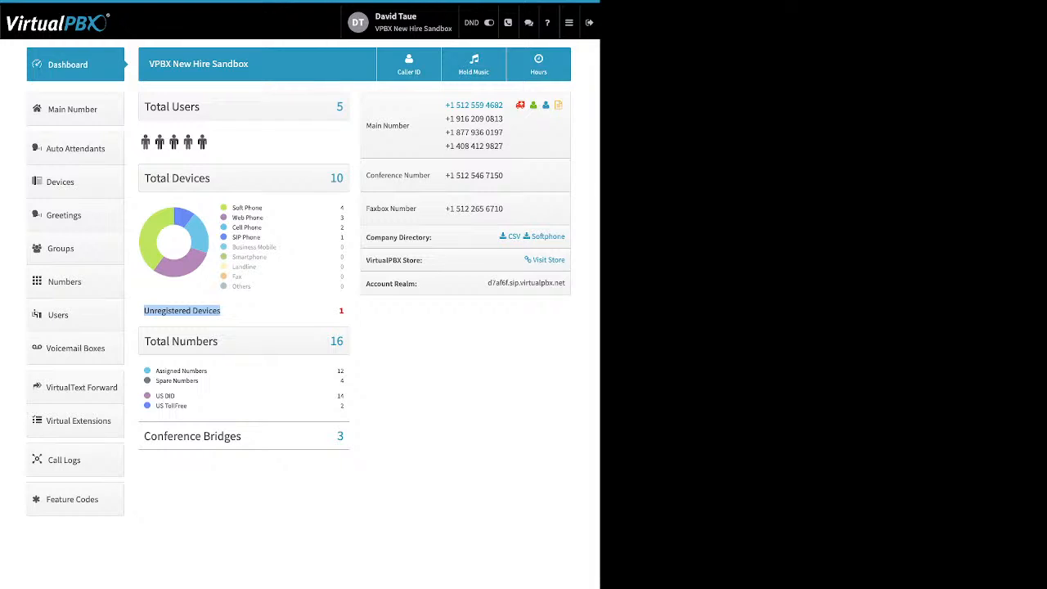
{"action": "left_click", "coordinate": [220, 311]}
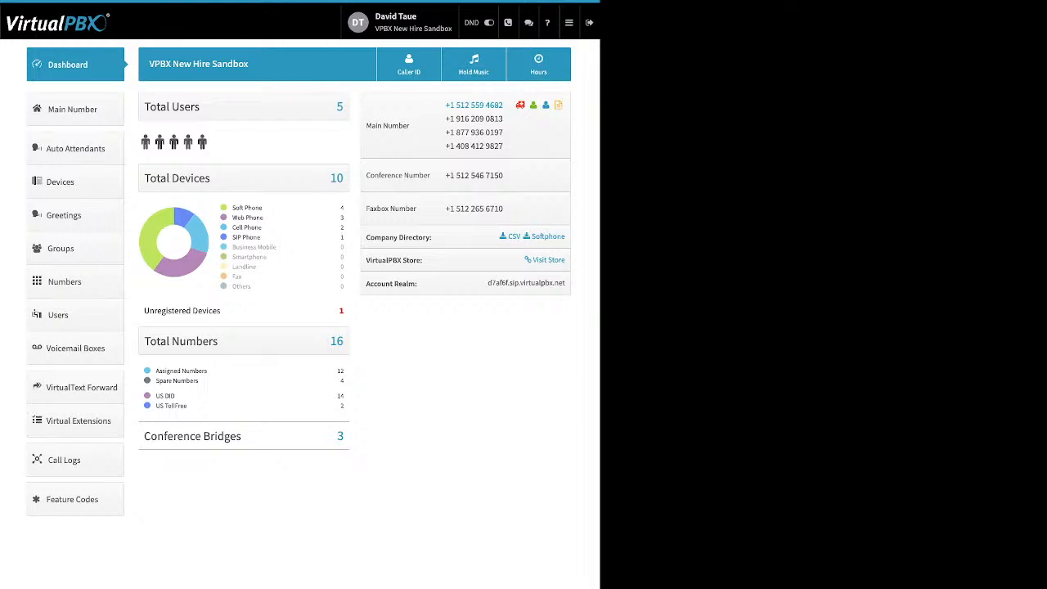
Examine the assigned, spare, US DID and US TollFree number entries and the Conference Bridges entry on the dashboard.
{"action": "left_click_drag", "start_coordinate": [199, 381], "coordinate": [155, 370]}
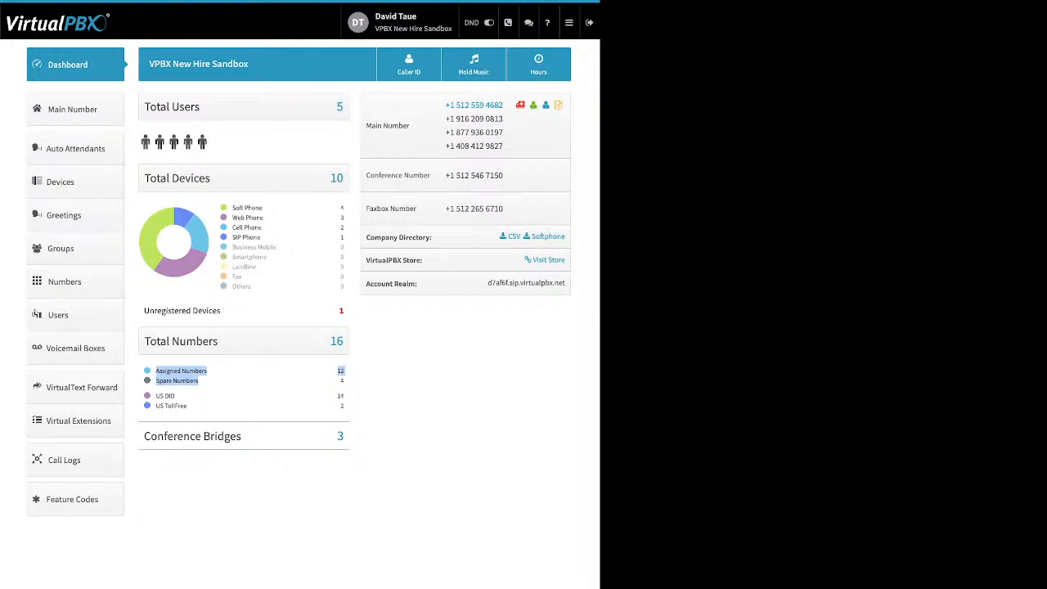
{"action": "left_click", "coordinate": [222, 383]}
{"action": "left_click_drag", "start_coordinate": [188, 405], "coordinate": [156, 397]}
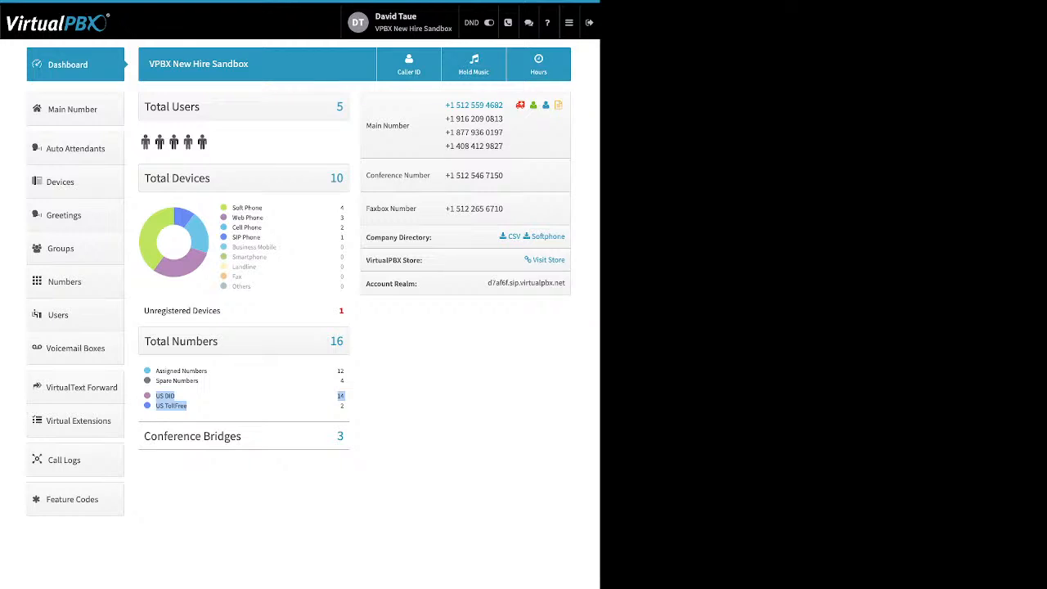
{"action": "left_click", "coordinate": [245, 404]}
{"action": "left_click_drag", "start_coordinate": [242, 436], "coordinate": [189, 436]}
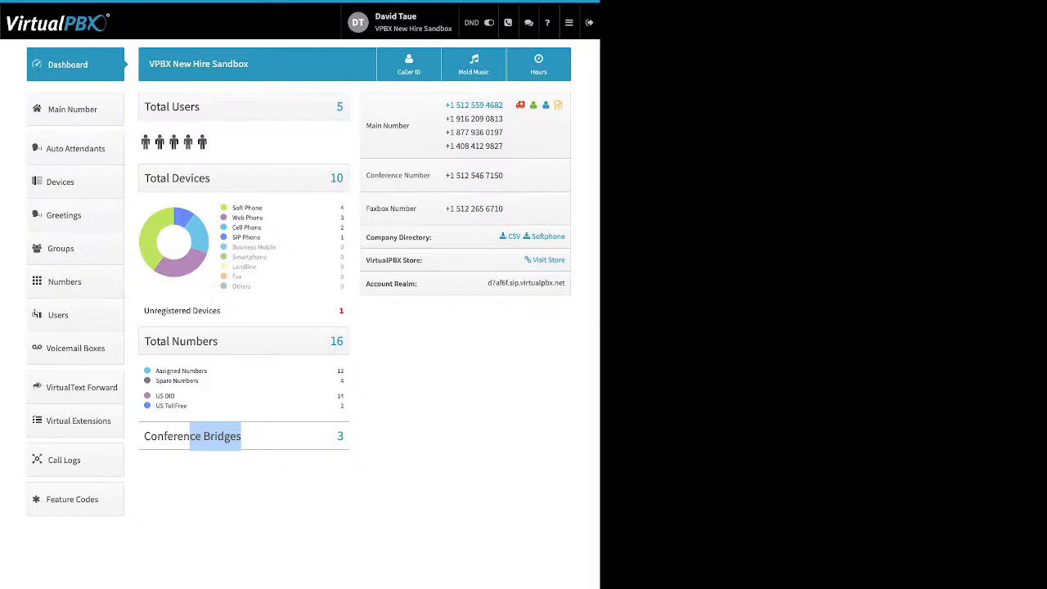
{"action": "left_click", "coordinate": [197, 437]}
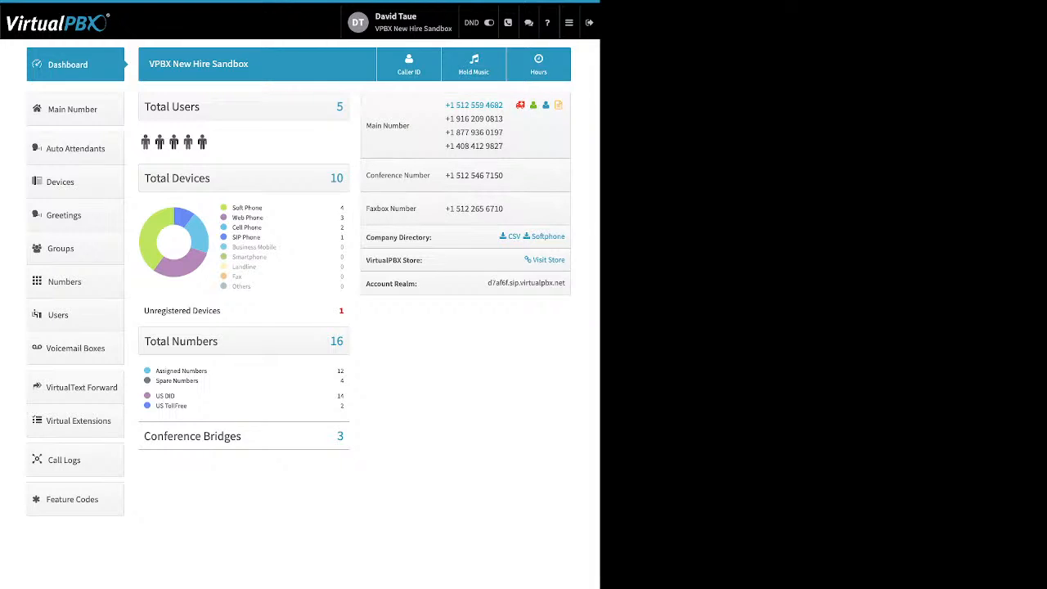
Examine the Company Directory, VirtualPBX Store and Account Realm entries on the dashboard.
{"action": "left_click_drag", "start_coordinate": [432, 238], "coordinate": [366, 237]}
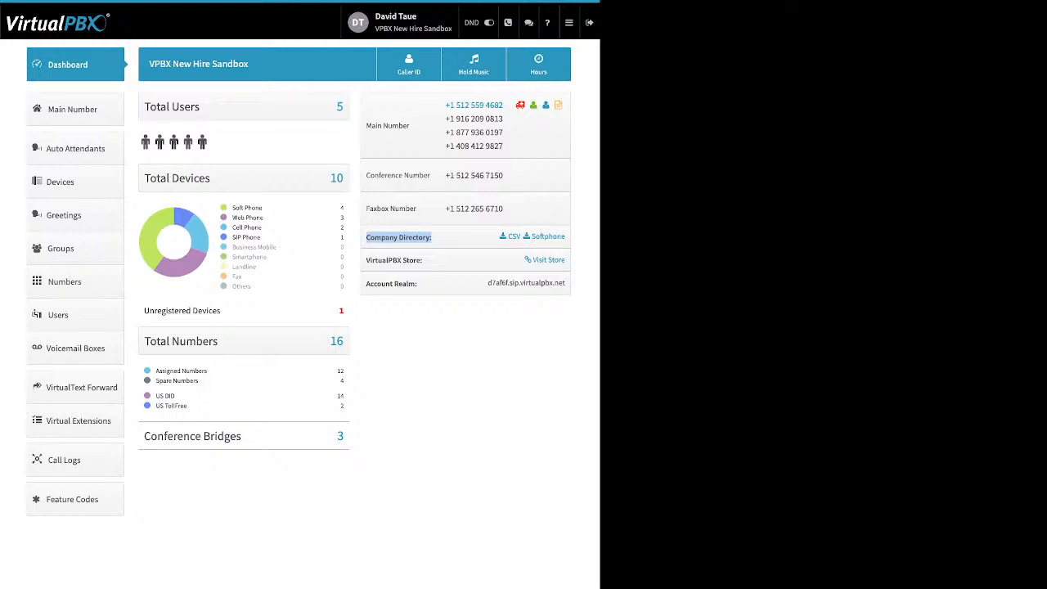
{"action": "triple_click", "coordinate": [394, 260]}
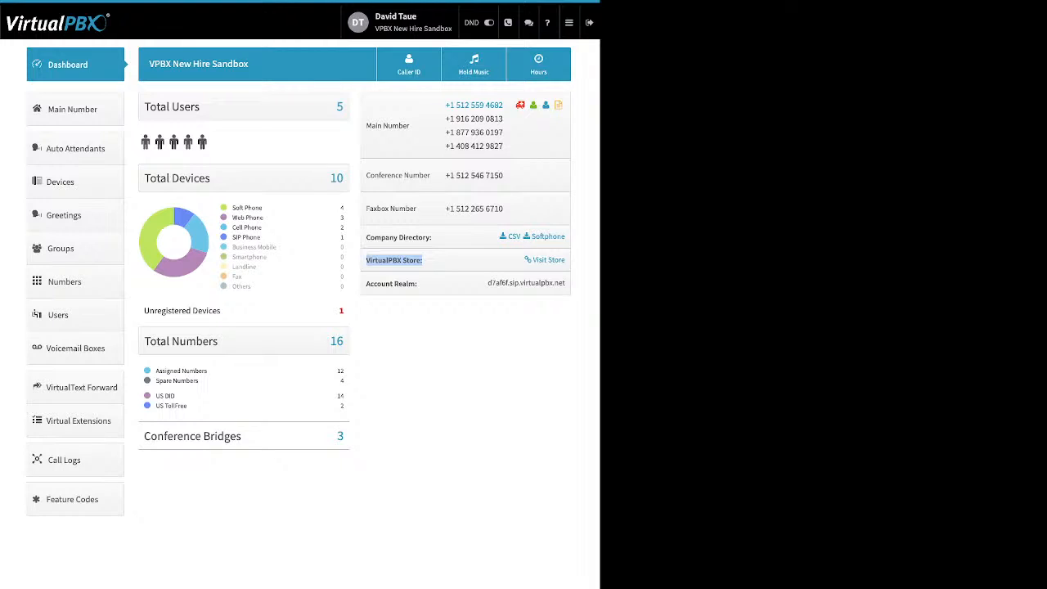
{"action": "left_click_drag", "start_coordinate": [418, 284], "coordinate": [366, 284]}
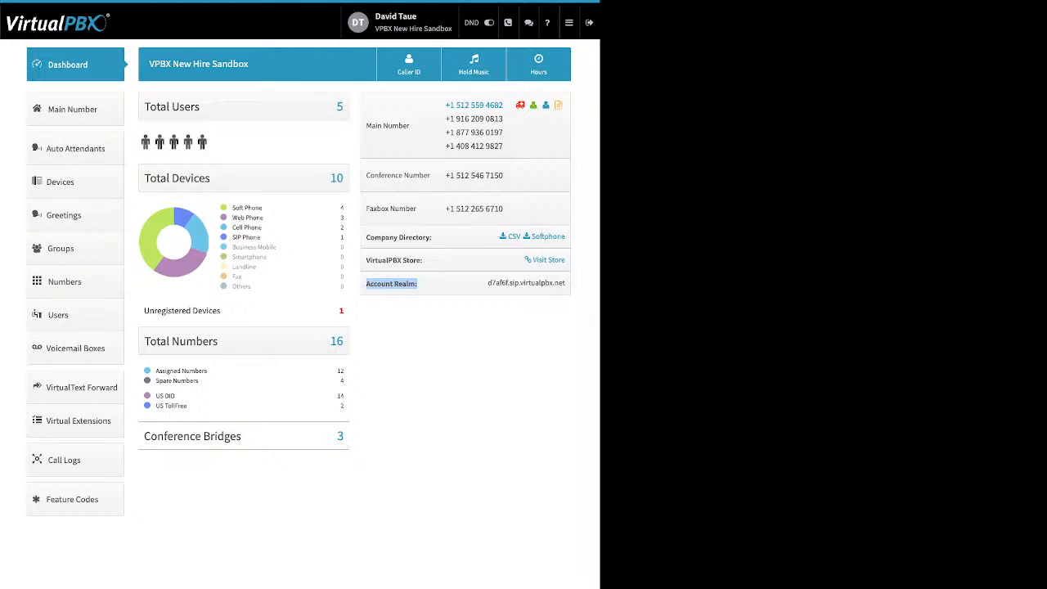
Open the Company Caller ID settings, examine the available caller ID numbers, and close them without saving.
{"action": "left_click", "coordinate": [409, 64]}
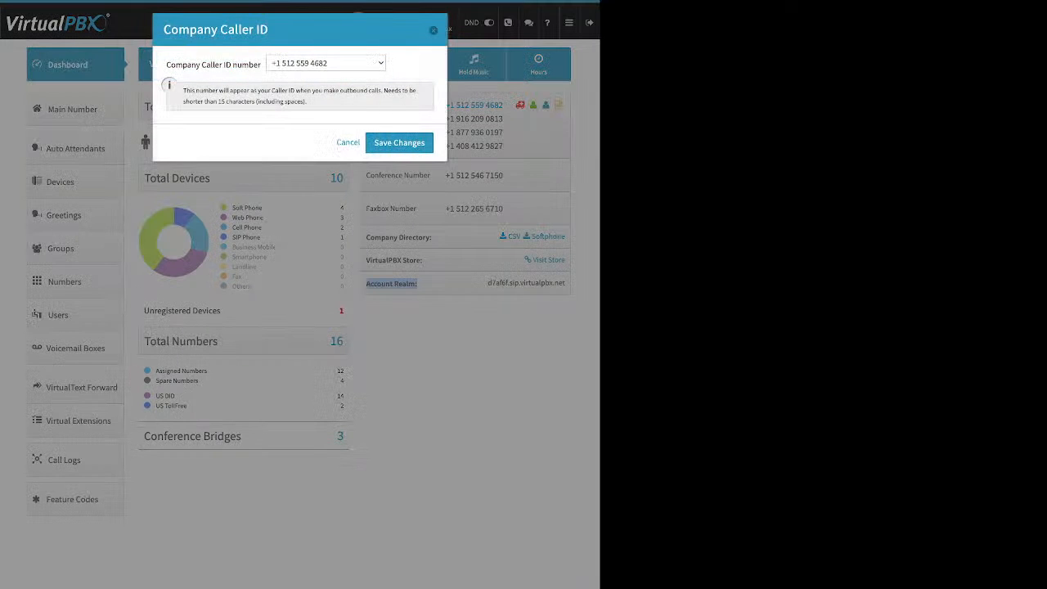
{"action": "left_click", "coordinate": [326, 63]}
{"action": "key", "text": "Escape"}
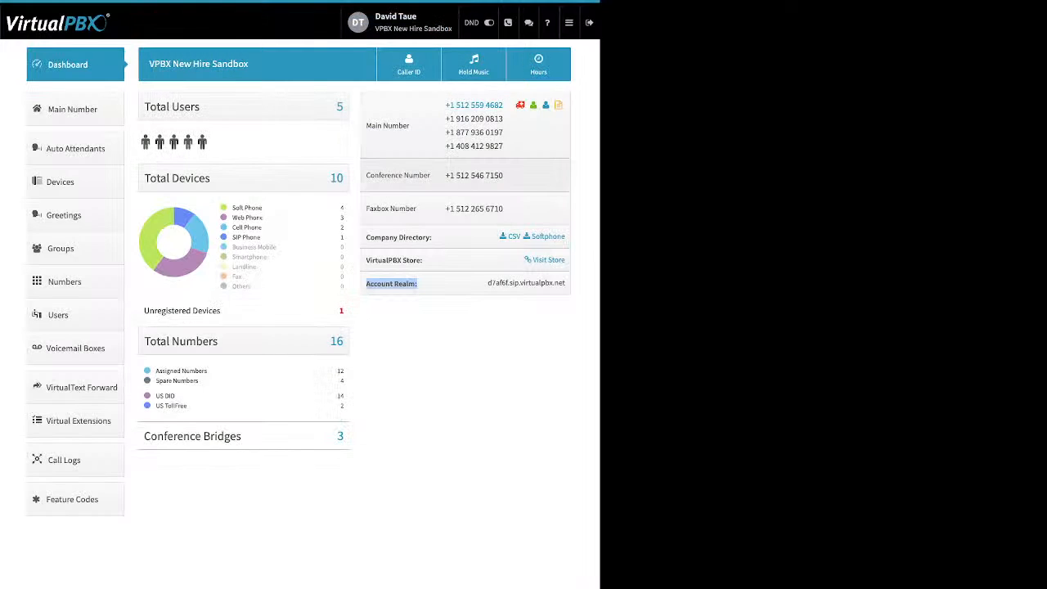
View the account's Music-On-Hold settings and the file upload option, and close them without saving.
{"action": "left_click", "coordinate": [474, 63]}
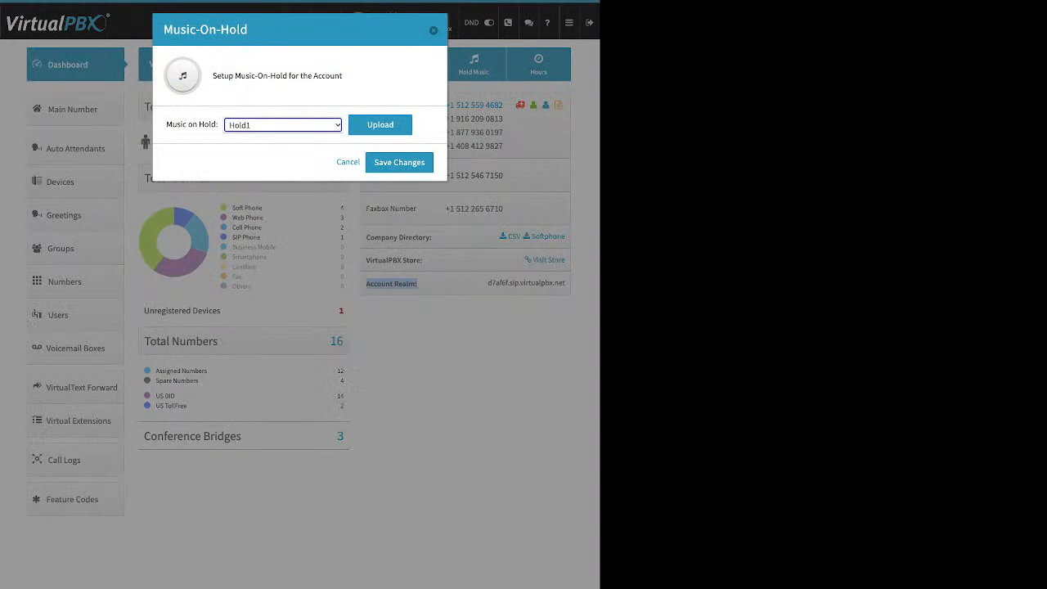
{"action": "left_click", "coordinate": [380, 125]}
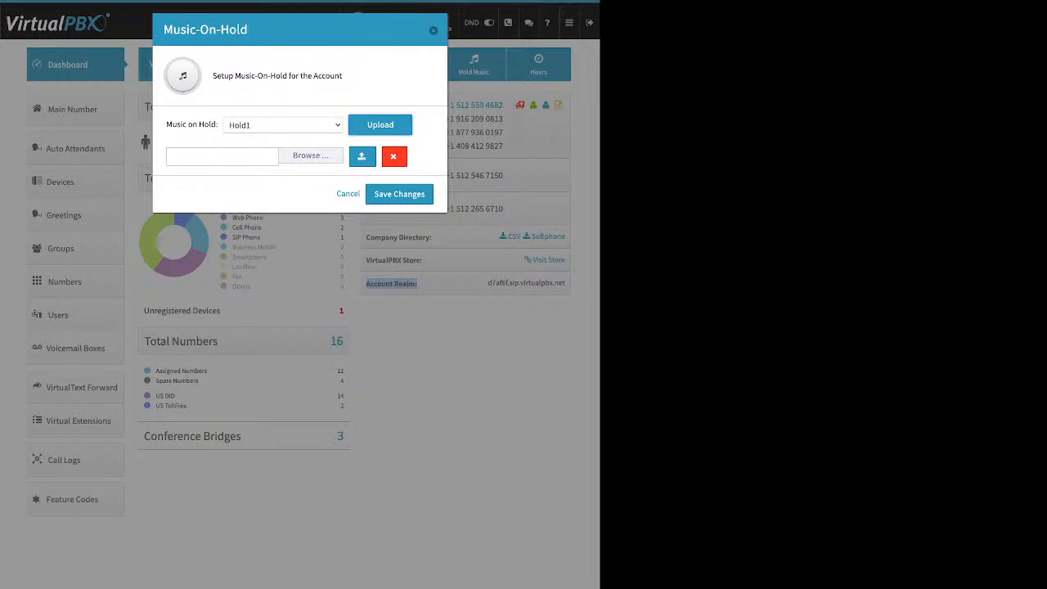
{"action": "left_click", "coordinate": [434, 30]}
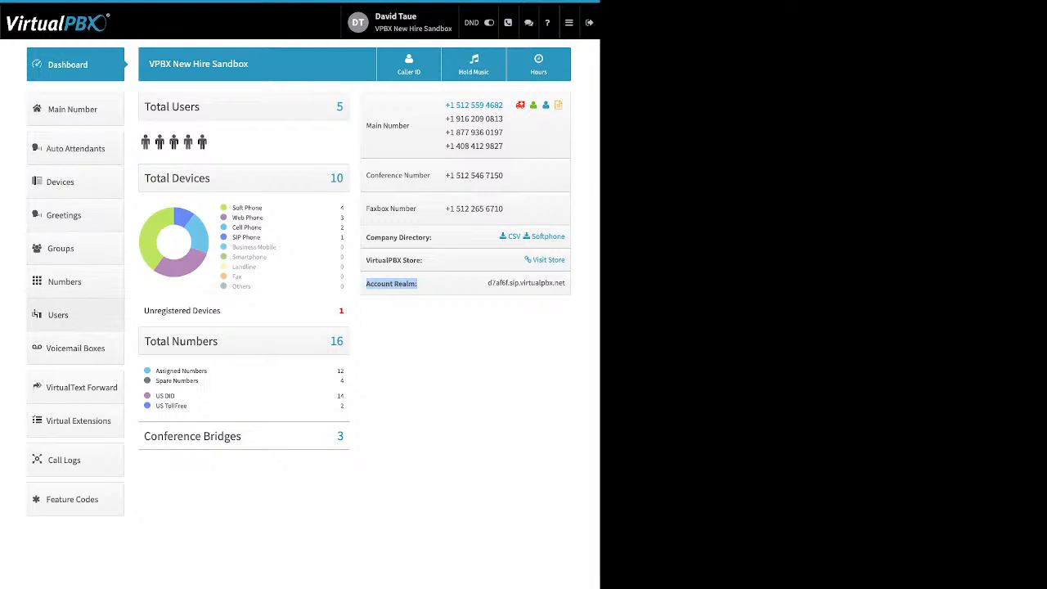
Open the Add User form for the account's users and examine its first name, last name, login email and password fields.
{"action": "left_click", "coordinate": [58, 315]}
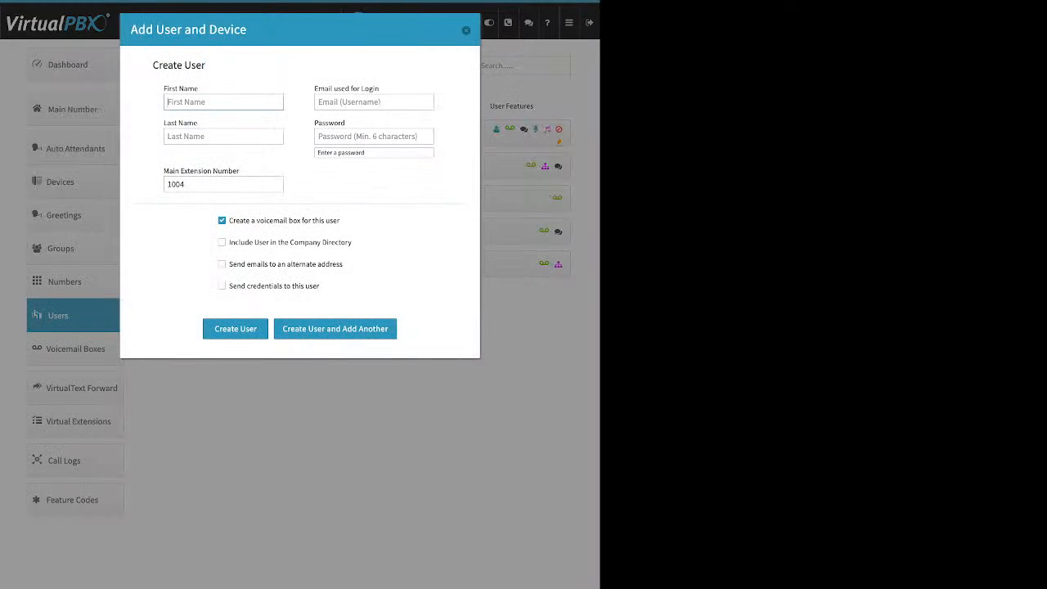
{"action": "double_click", "coordinate": [189, 88]}
{"action": "left_click_drag", "start_coordinate": [198, 123], "coordinate": [172, 122]}
{"action": "left_click_drag", "start_coordinate": [380, 88], "coordinate": [314, 88]}
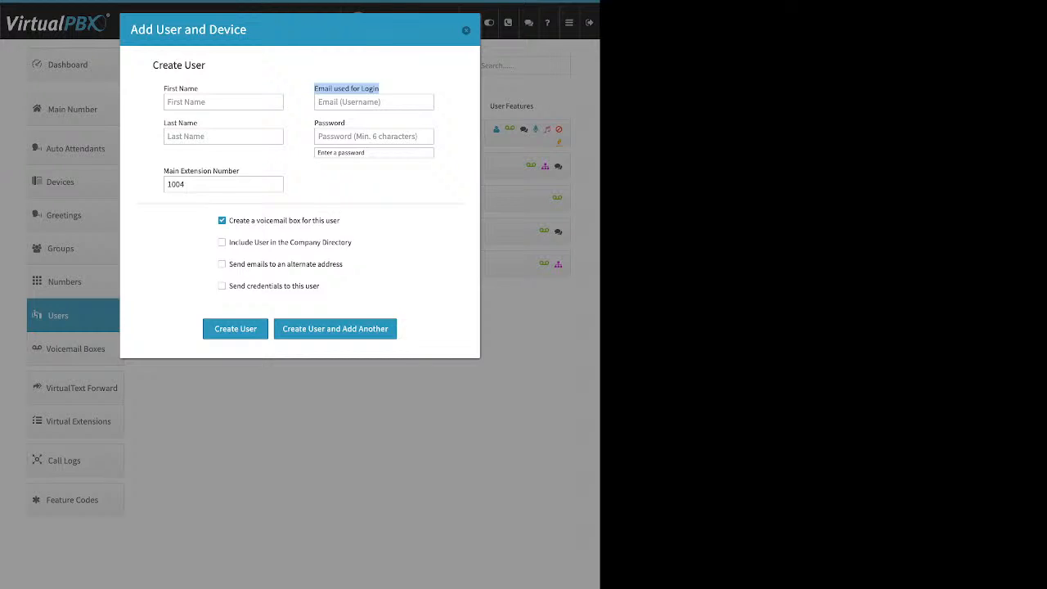
{"action": "left_click", "coordinate": [374, 136]}
{"action": "left_click_drag", "start_coordinate": [346, 123], "coordinate": [325, 123]}
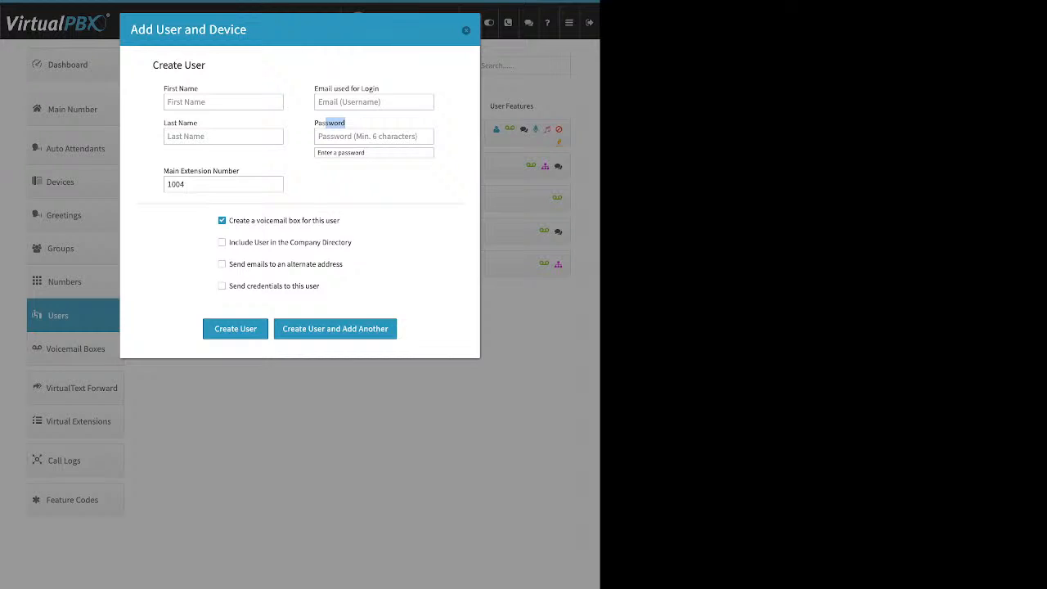
{"action": "left_click", "coordinate": [329, 124]}
Examine the new user's main extension number and the options for creating a voicemail box and including the user in the Company Directory.
{"action": "left_click_drag", "start_coordinate": [239, 171], "coordinate": [163, 171]}
{"action": "left_click", "coordinate": [214, 185]}
{"action": "key", "text": "ctrl+a"}
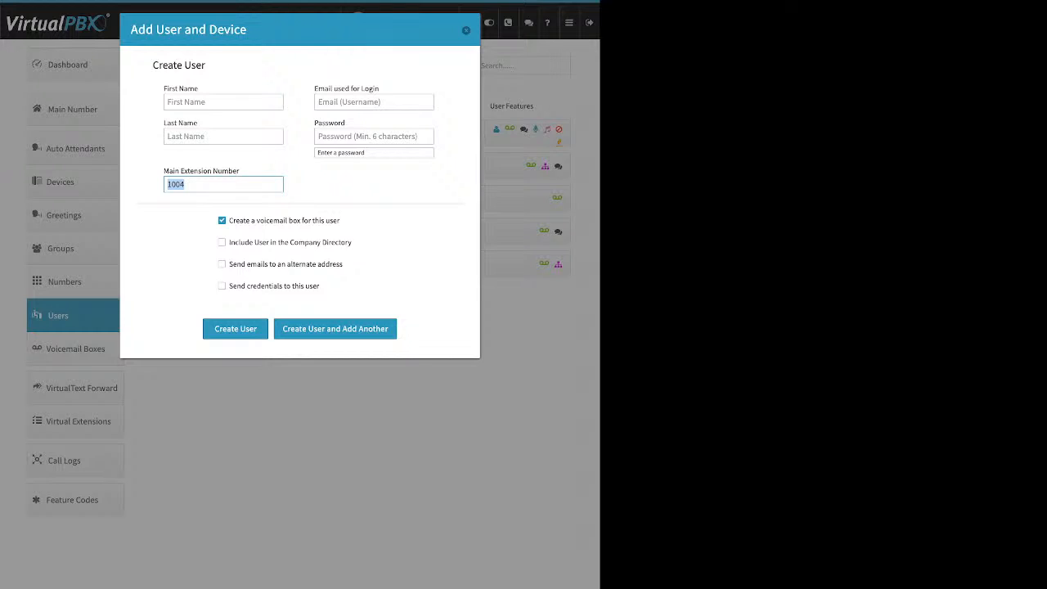
{"action": "left_click_drag", "start_coordinate": [229, 221], "coordinate": [340, 221]}
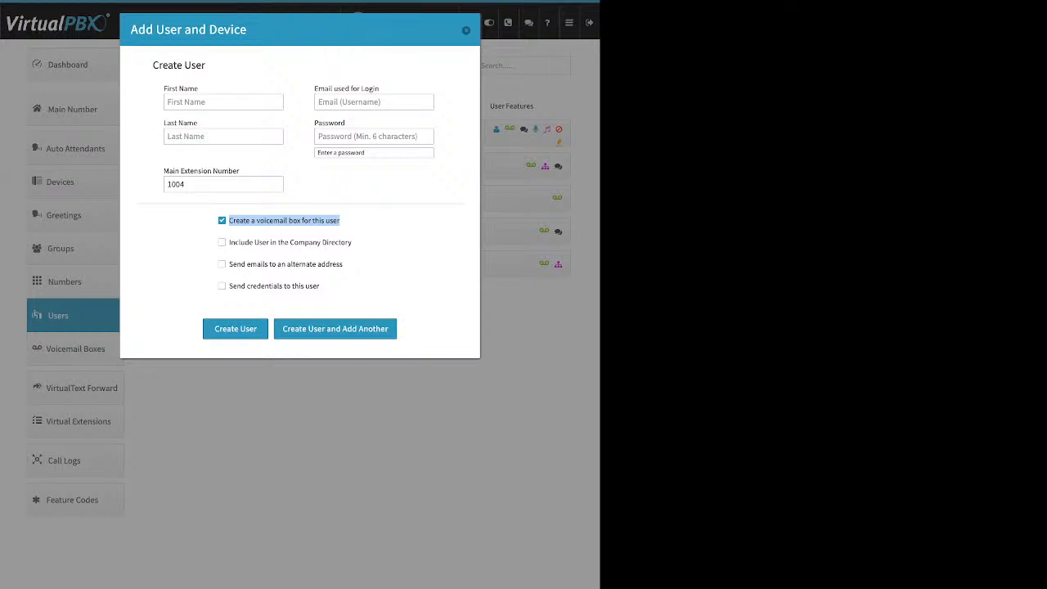
{"action": "left_click", "coordinate": [356, 223]}
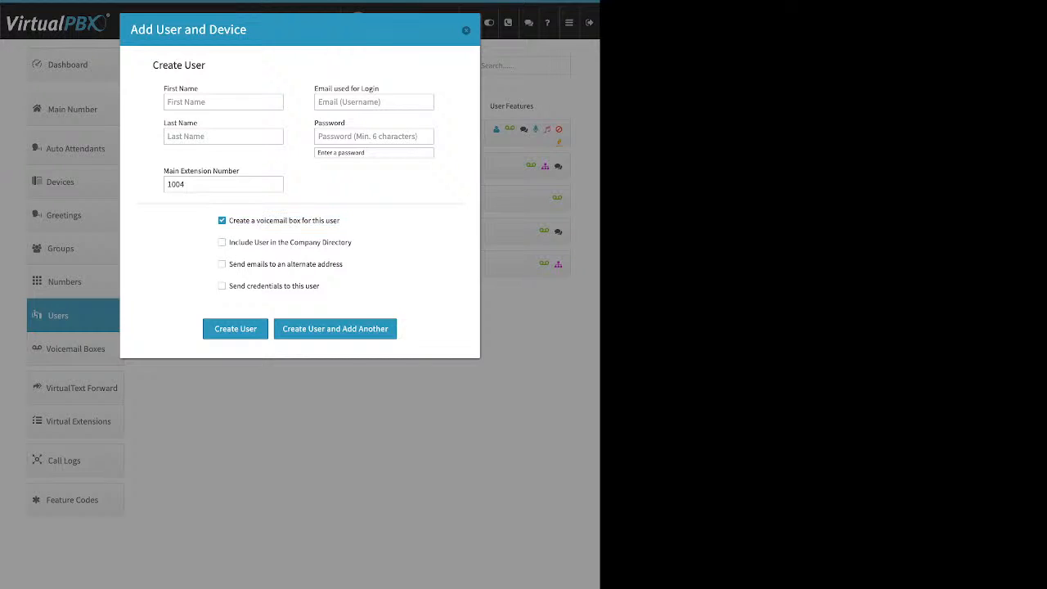
{"action": "left_click_drag", "start_coordinate": [353, 242], "coordinate": [218, 242]}
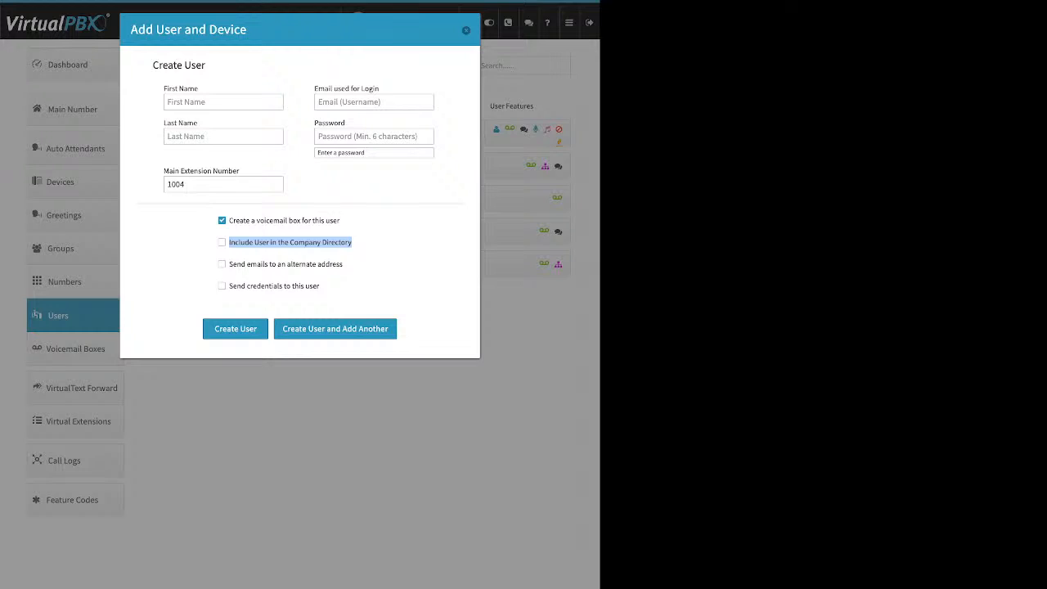
{"action": "left_click", "coordinate": [215, 244]}
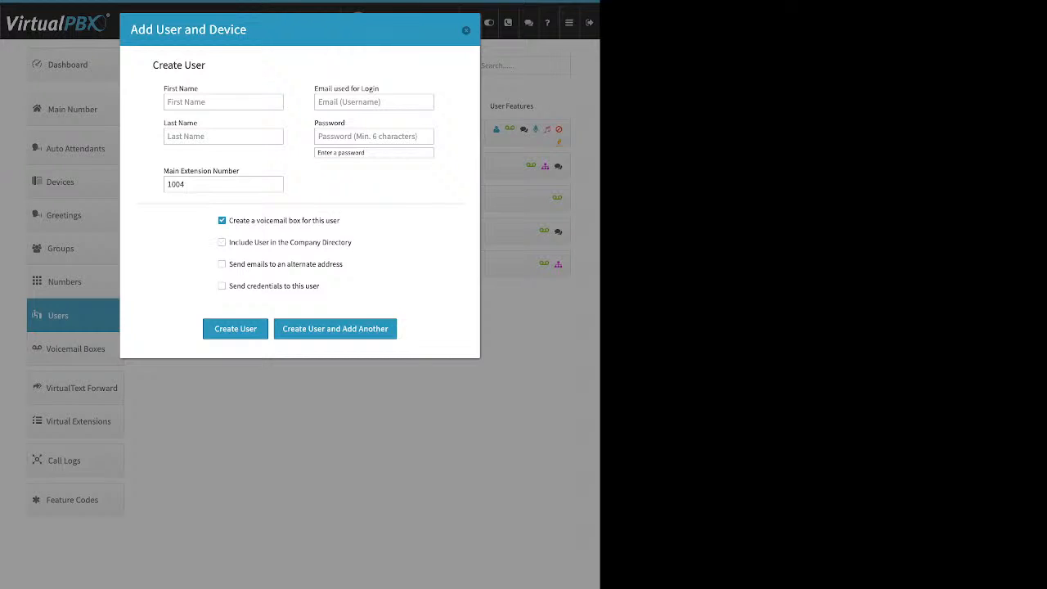
Turn on sending emails to an alternate address to view its notification email field, and turn it off again.
{"action": "left_click_drag", "start_coordinate": [343, 264], "coordinate": [229, 264]}
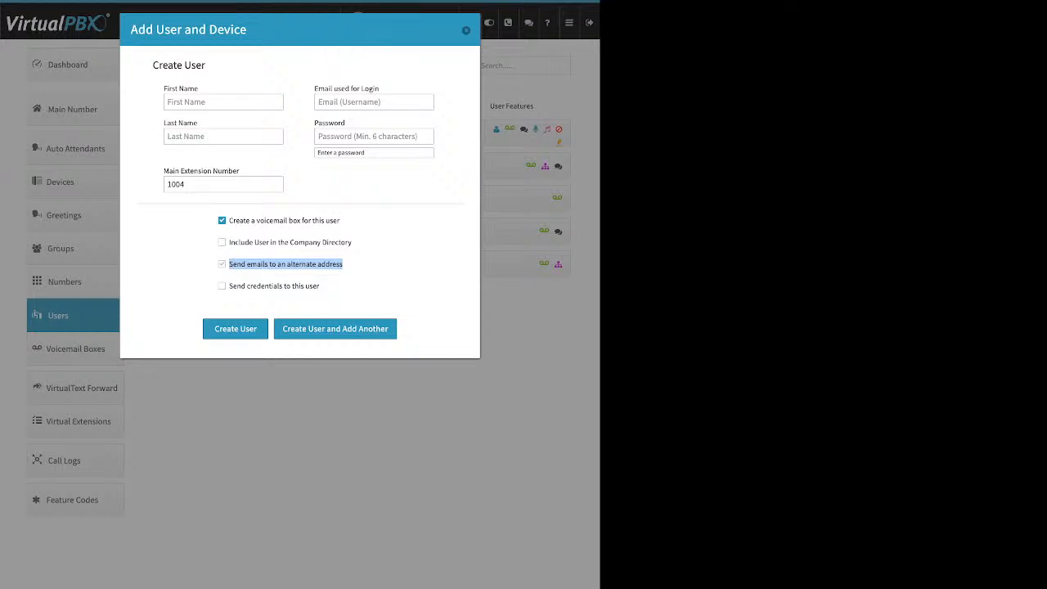
{"action": "left_click", "coordinate": [222, 264]}
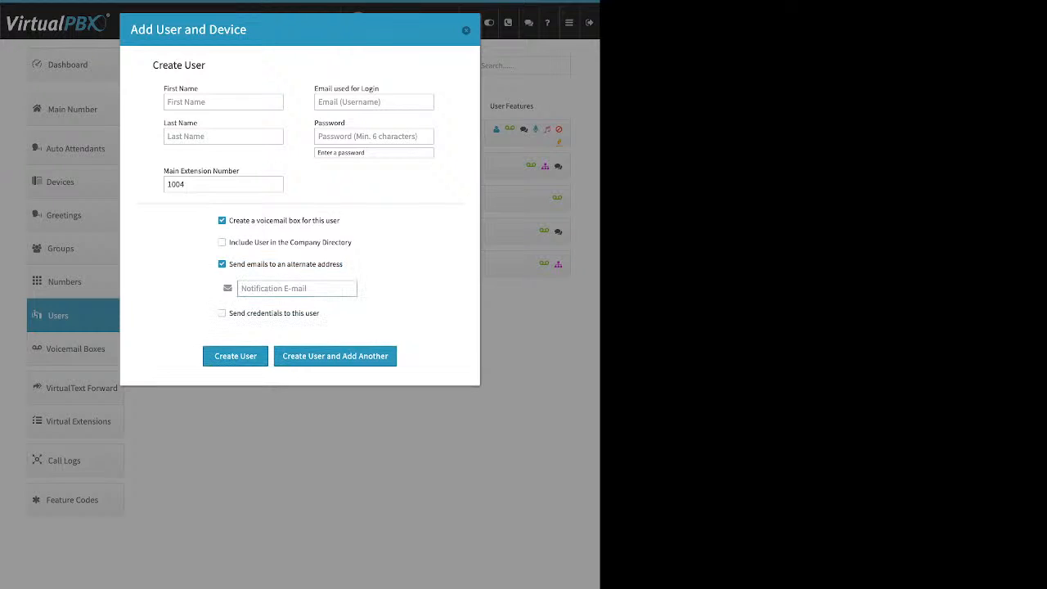
{"action": "left_click", "coordinate": [222, 264]}
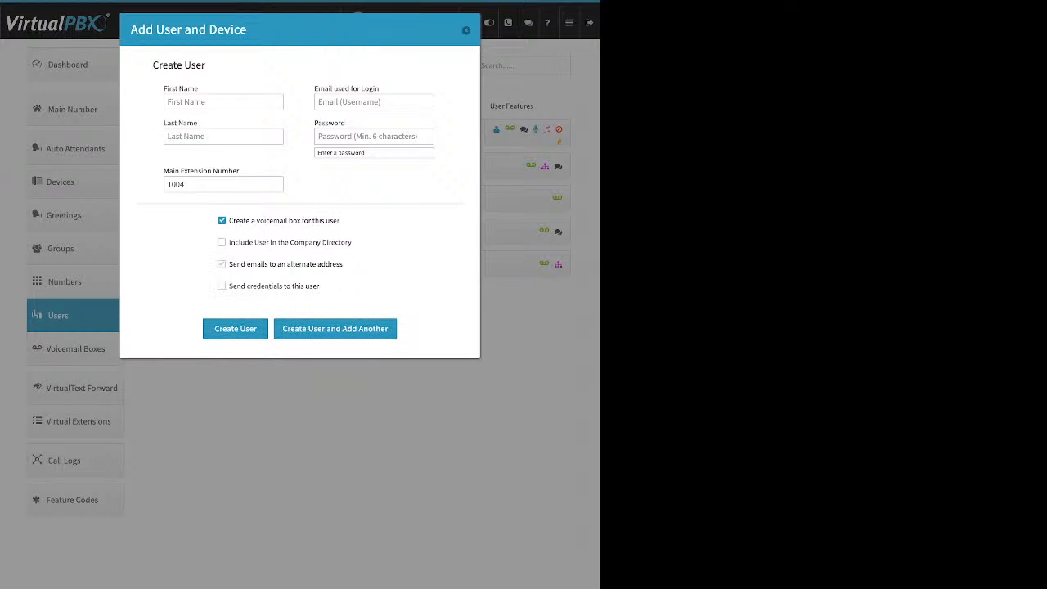
Enable sending credentials to the new user, and close the Add User form without creating the user.
{"action": "left_click_drag", "start_coordinate": [320, 286], "coordinate": [228, 285]}
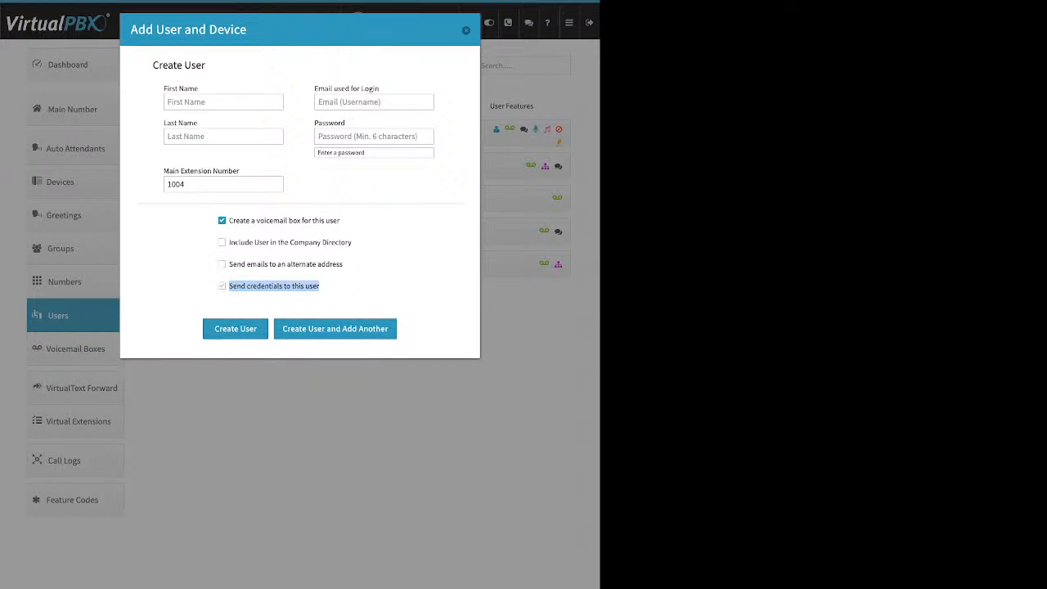
{"action": "left_click", "coordinate": [222, 286]}
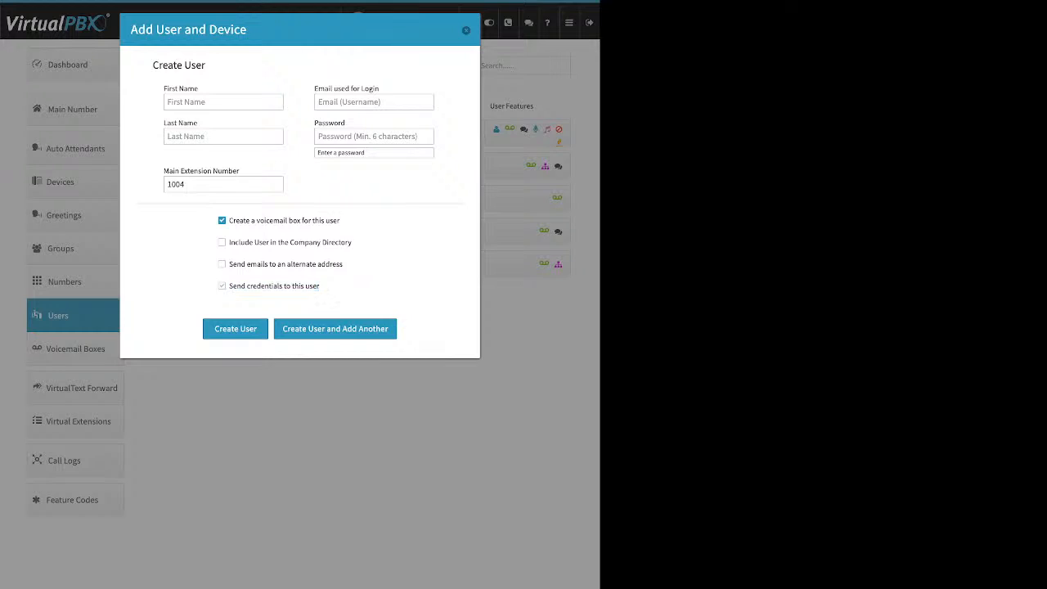
{"action": "left_click_drag", "start_coordinate": [320, 287], "coordinate": [234, 287]}
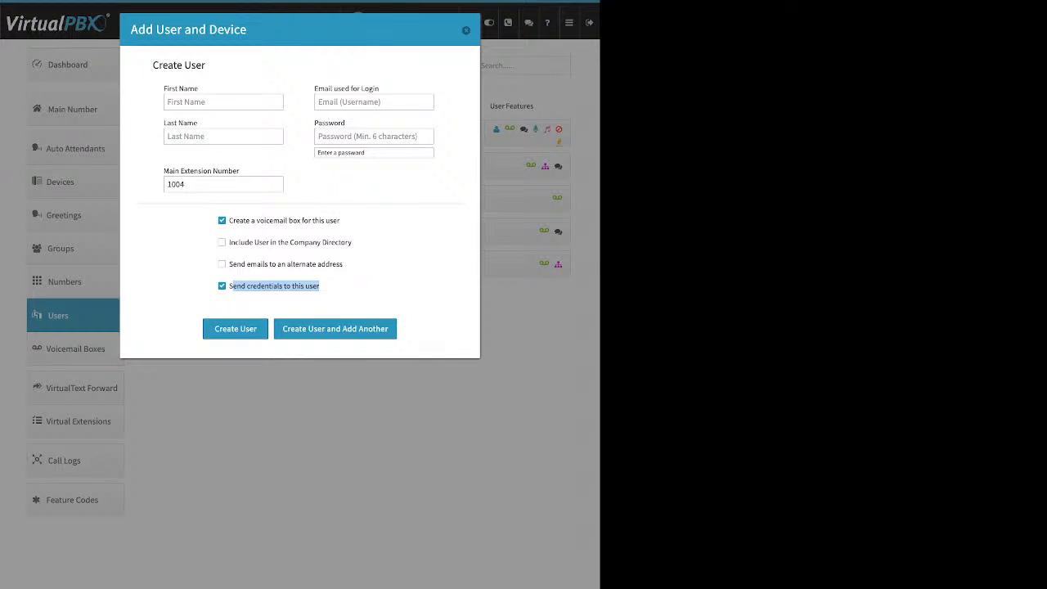
{"action": "left_click", "coordinate": [360, 288]}
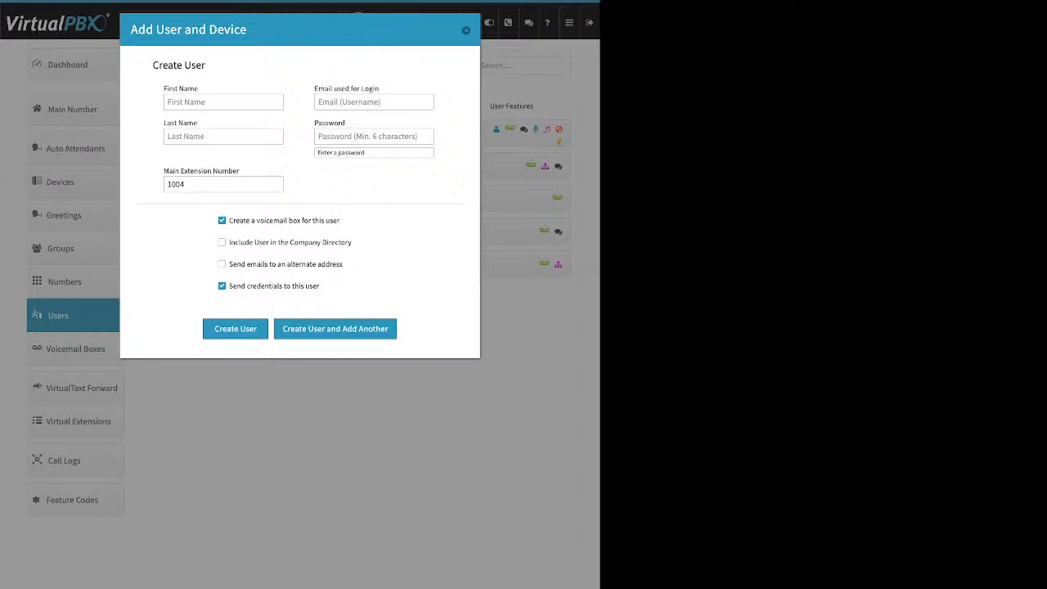
{"action": "key", "text": "Escape"}
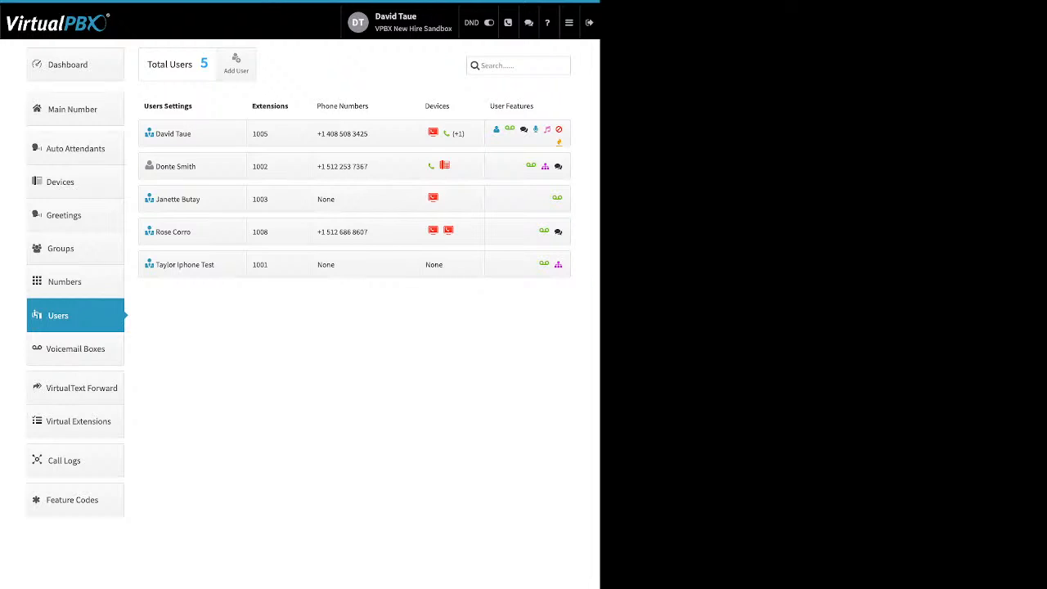
Open the settings of the user at extension 1003 and examine the first and last name fields.
{"action": "left_click", "coordinate": [193, 199]}
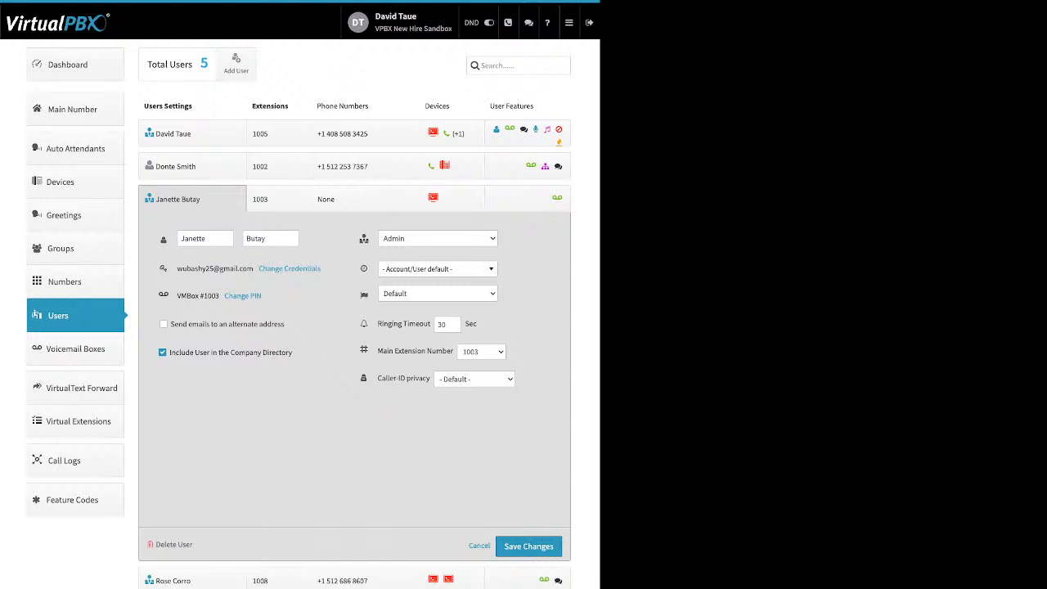
{"action": "left_click", "coordinate": [181, 238]}
{"action": "left_click", "coordinate": [264, 238]}
Open the credentials update for the extension 1003 user, examine its email, password and reset-link options, and close it without saving.
{"action": "left_click_drag", "start_coordinate": [321, 269], "coordinate": [259, 268]}
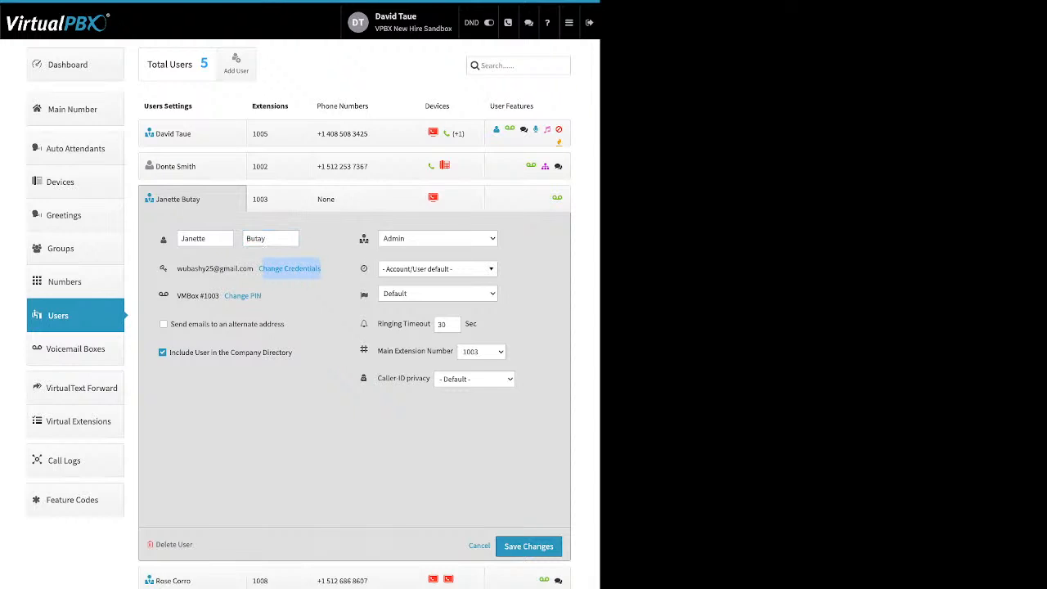
{"action": "left_click", "coordinate": [270, 268]}
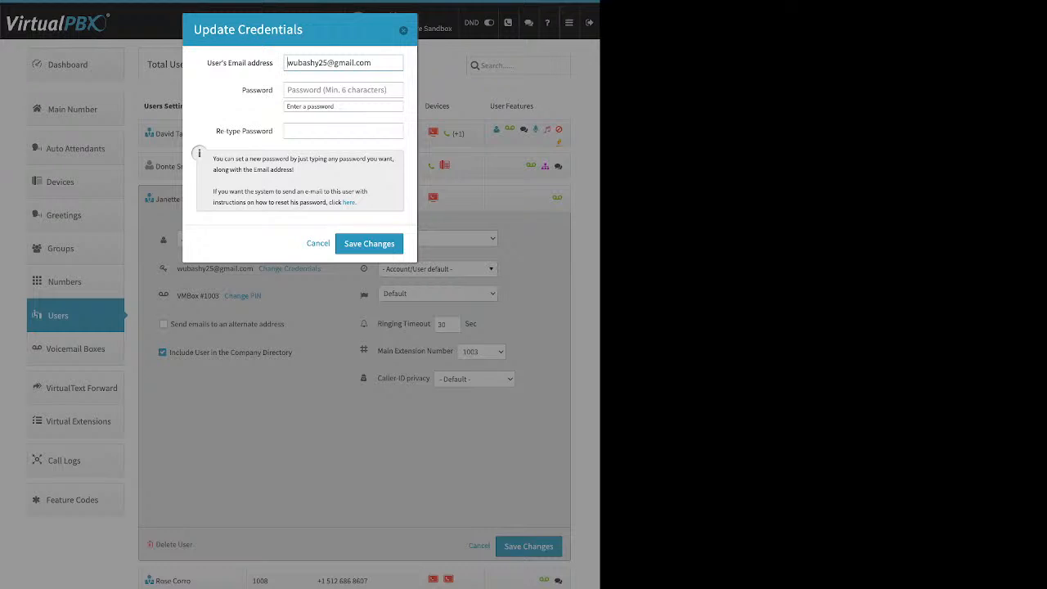
{"action": "left_click_drag", "start_coordinate": [273, 63], "coordinate": [273, 90]}
{"action": "left_click_drag", "start_coordinate": [229, 131], "coordinate": [273, 130]}
{"action": "left_click_drag", "start_coordinate": [357, 202], "coordinate": [342, 202]}
{"action": "left_click", "coordinate": [403, 30]}
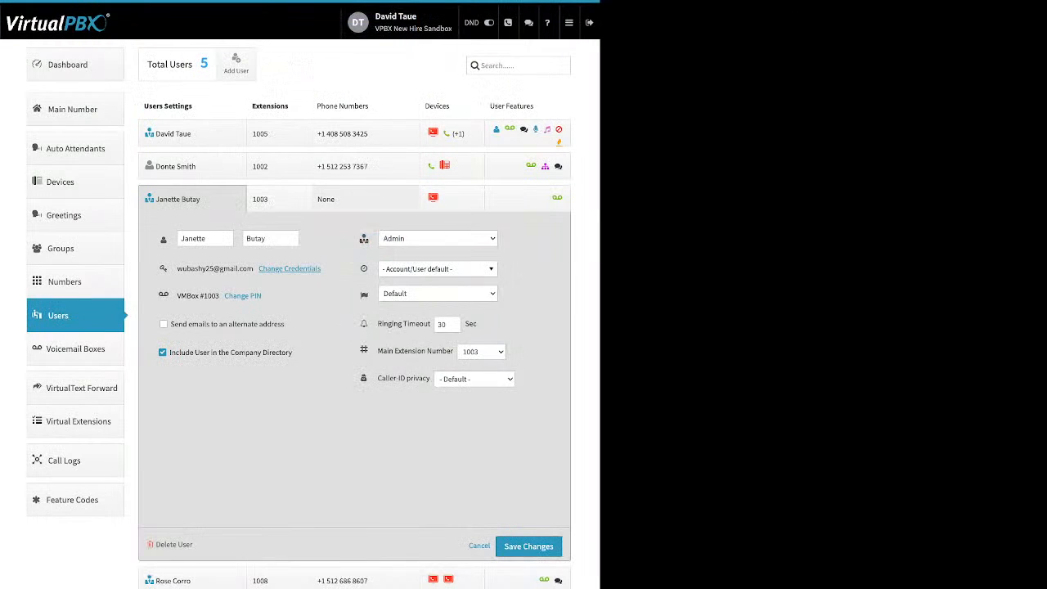
View the PIN update for the extension 1003 voicemail box and cancel it without entering a PIN.
{"action": "left_click_drag", "start_coordinate": [262, 296], "coordinate": [223, 297]}
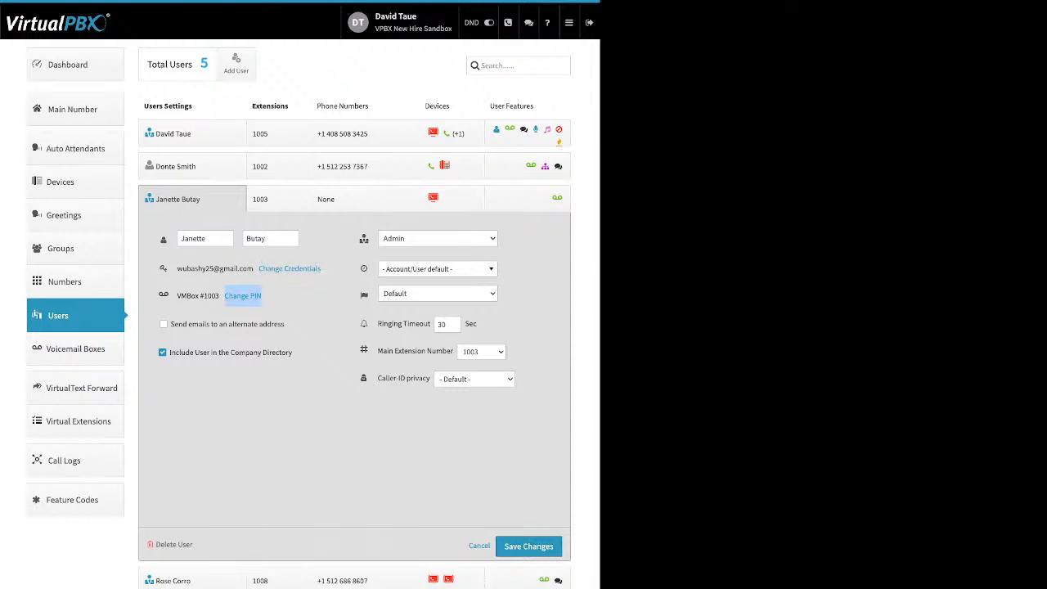
{"action": "left_click", "coordinate": [219, 307]}
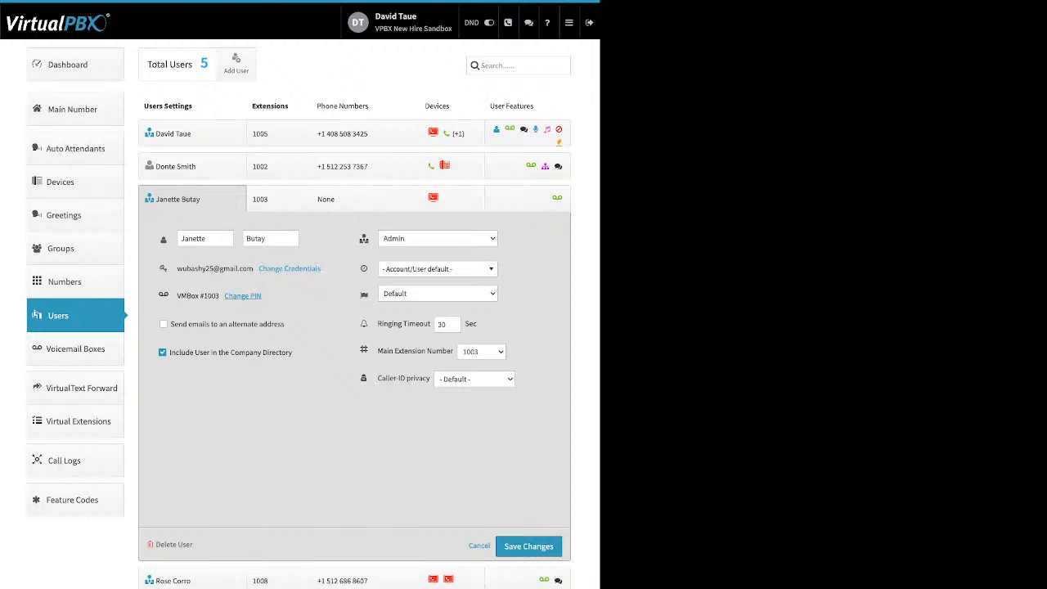
{"action": "left_click", "coordinate": [243, 296]}
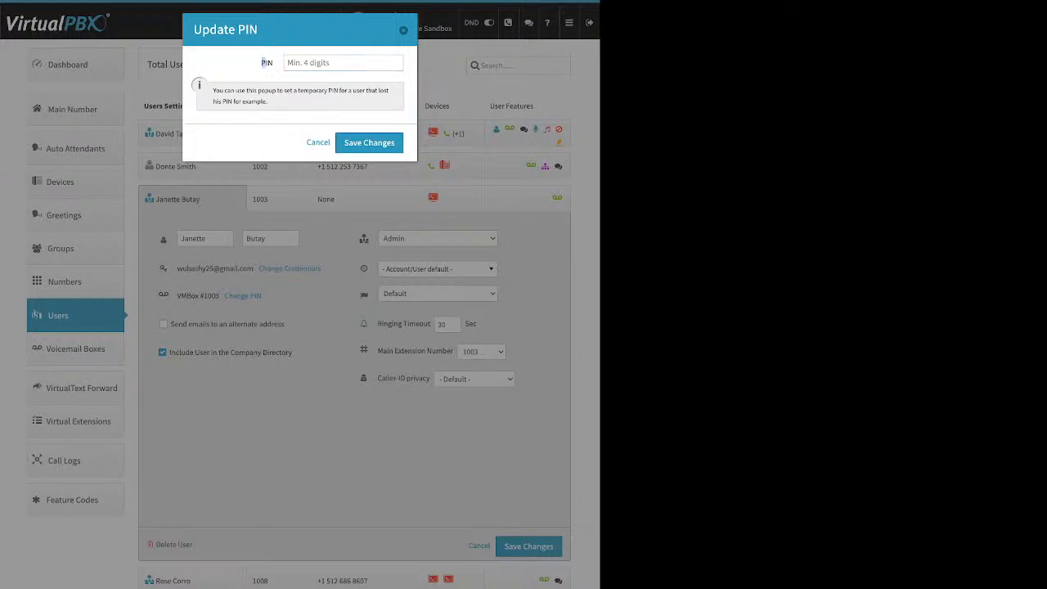
{"action": "left_click", "coordinate": [319, 142]}
Toggle the alternate email address option on and off for the extension 1003 user, and examine the Company Directory inclusion option.
{"action": "left_click_drag", "start_coordinate": [285, 325], "coordinate": [170, 325]}
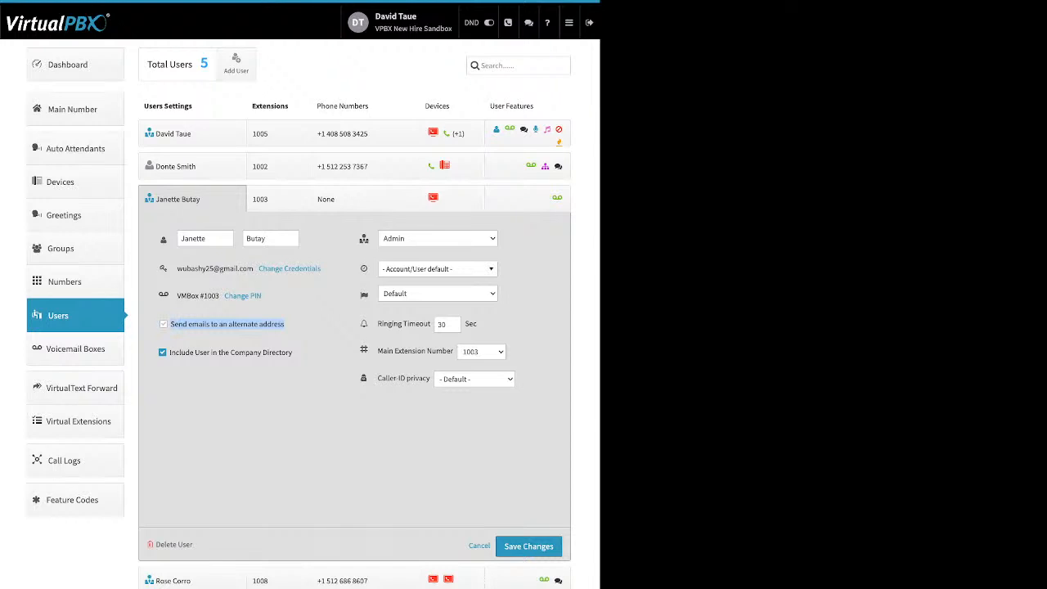
{"action": "left_click", "coordinate": [170, 324]}
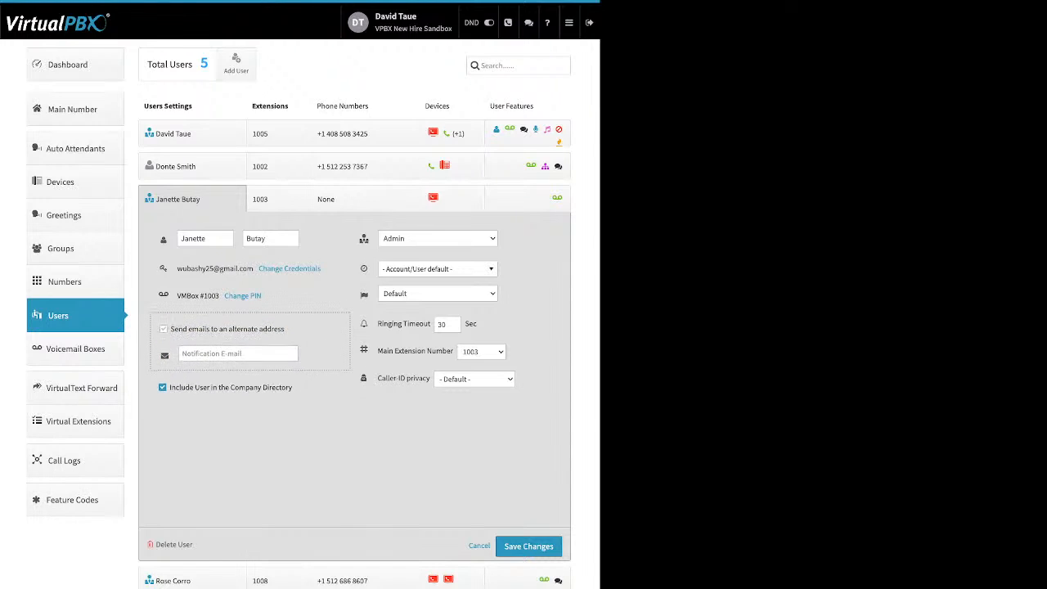
{"action": "left_click", "coordinate": [170, 324]}
{"action": "left_click_drag", "start_coordinate": [293, 353], "coordinate": [169, 353]}
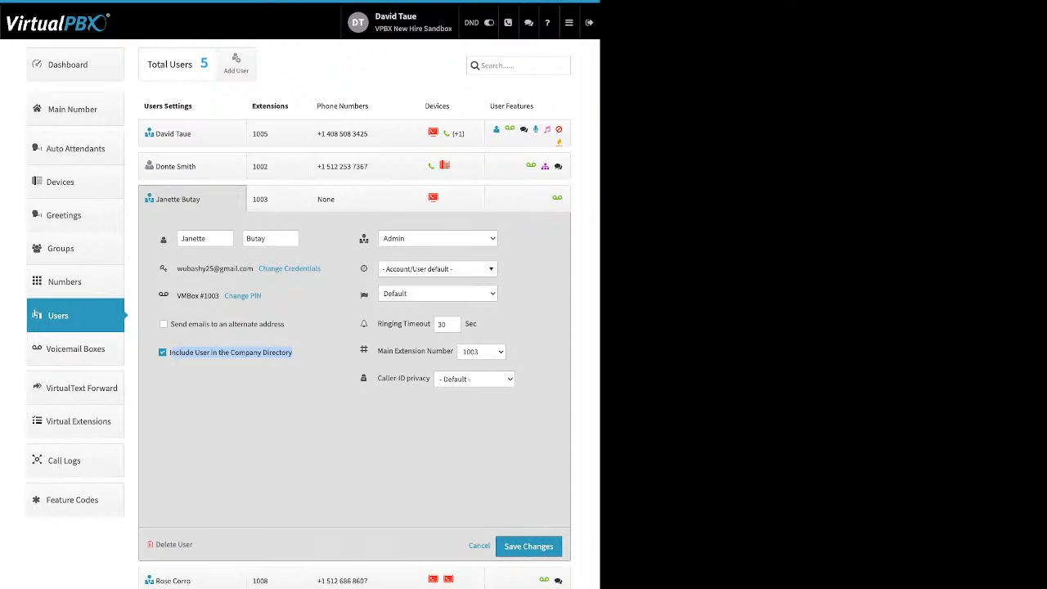
Examine the role, timezone, interface language and Ringing Timeout settings of the extension 1003 user.
{"action": "mouse_move", "coordinate": [364, 238]}
{"action": "mouse_move", "coordinate": [364, 268]}
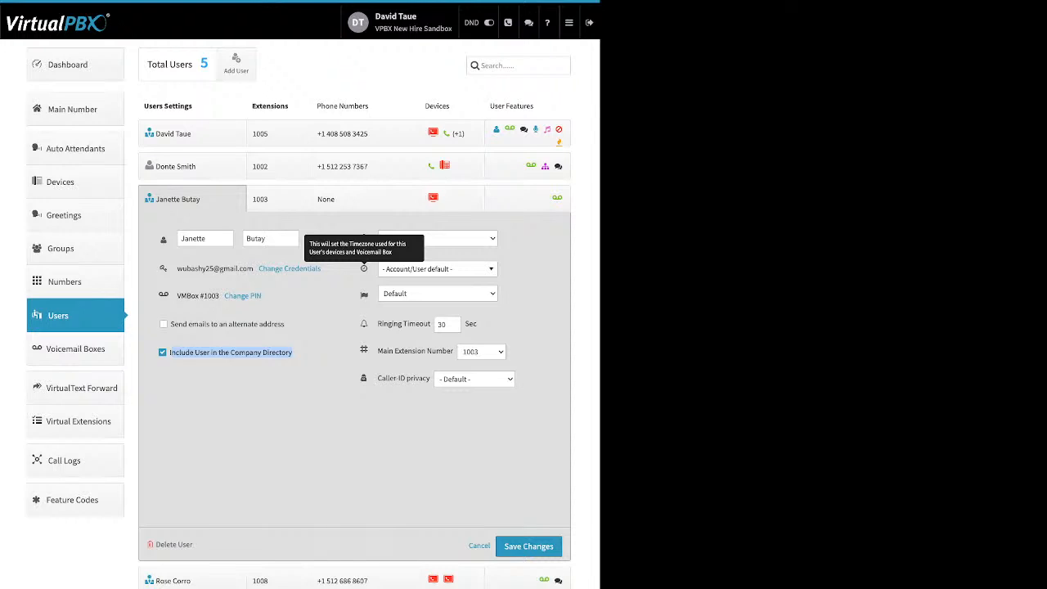
{"action": "mouse_move", "coordinate": [364, 292]}
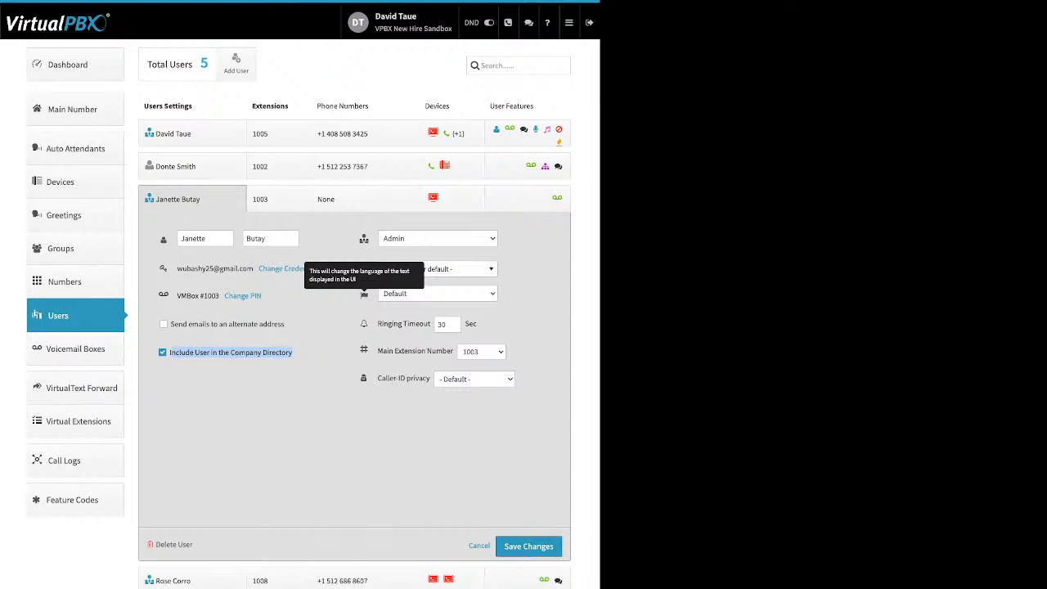
{"action": "left_click_drag", "start_coordinate": [377, 324], "coordinate": [430, 324]}
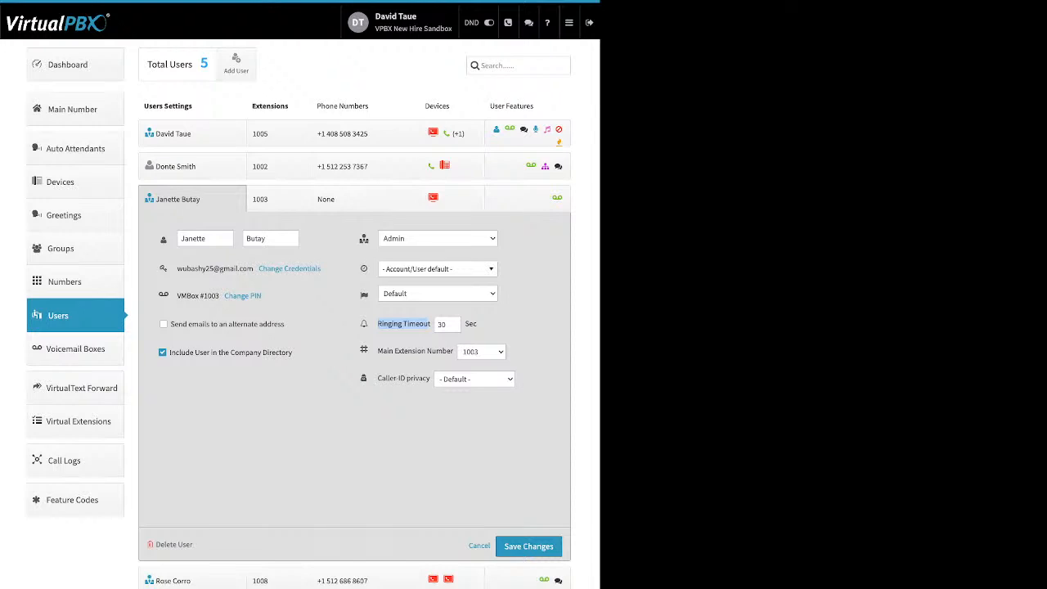
{"action": "left_click", "coordinate": [406, 324]}
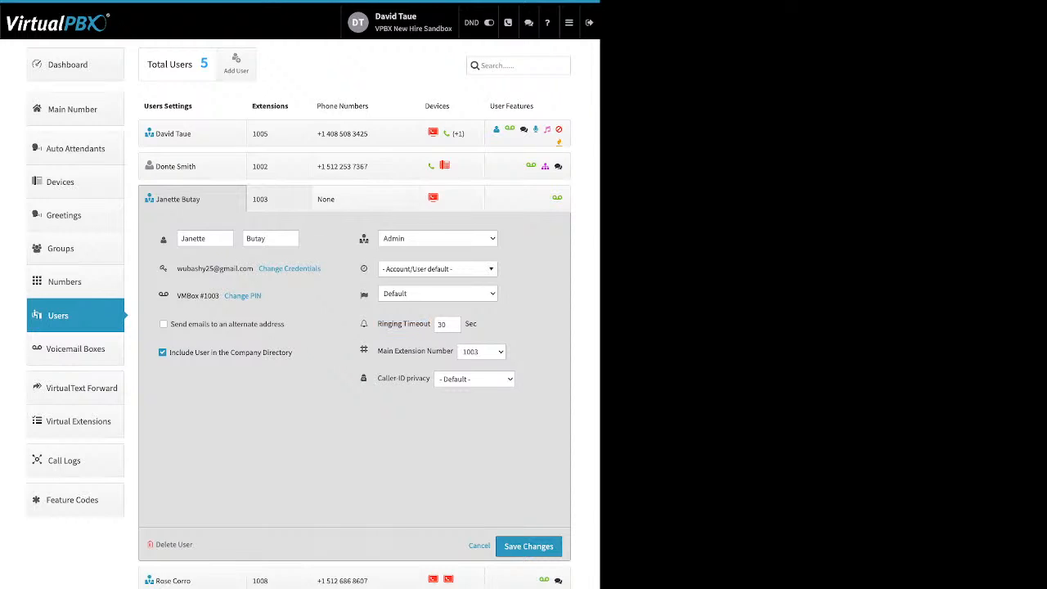
View the extensions assigned to the extension 1003 user, add a new entry for extension 1004, and leave it unsaved.
{"action": "left_click", "coordinate": [278, 199]}
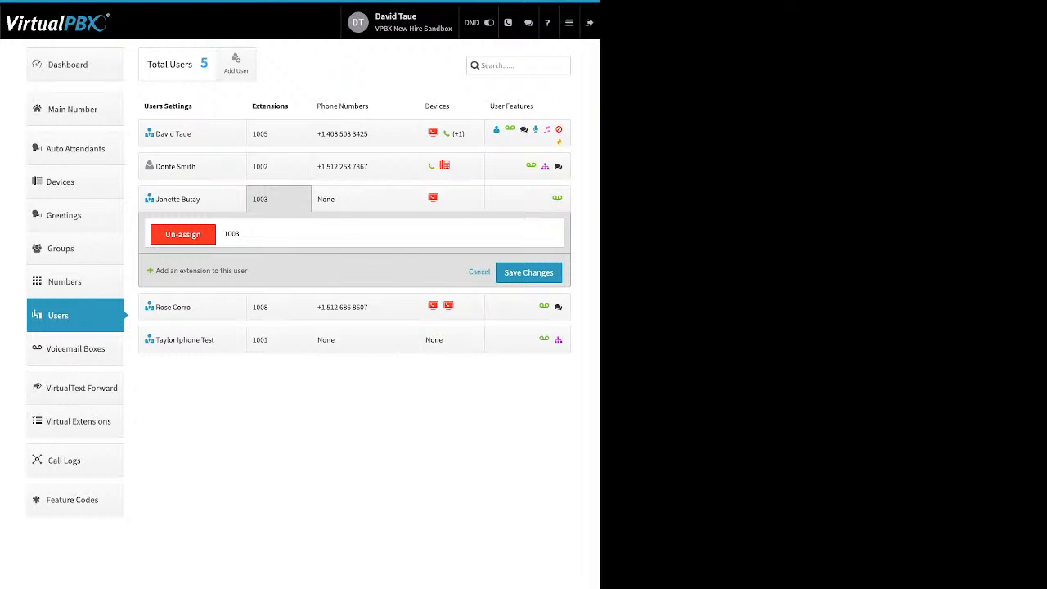
{"action": "left_click_drag", "start_coordinate": [248, 271], "coordinate": [160, 271]}
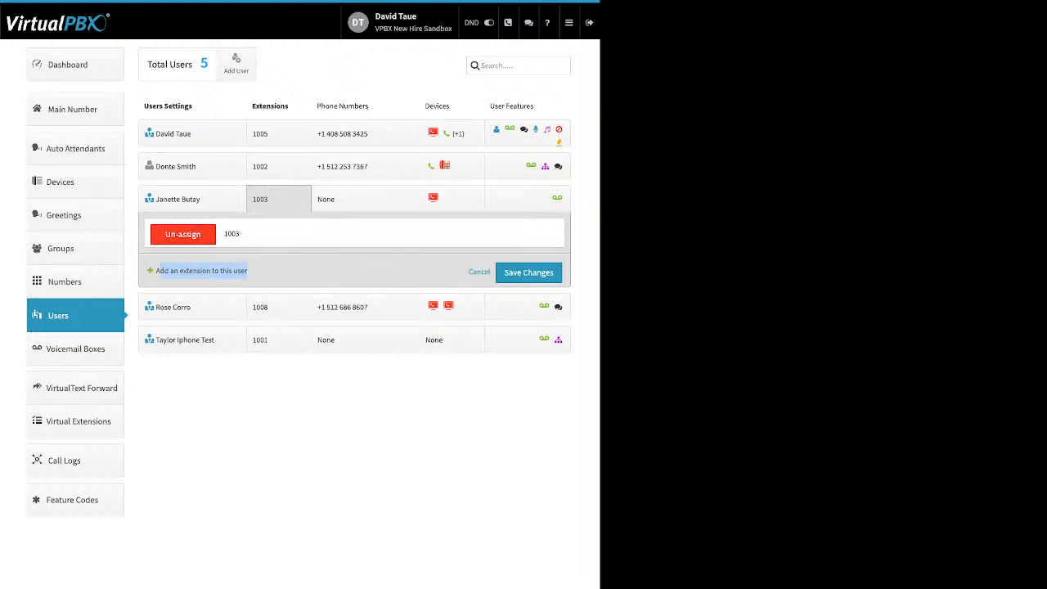
{"action": "left_click", "coordinate": [202, 271]}
{"action": "left_click", "coordinate": [216, 261]}
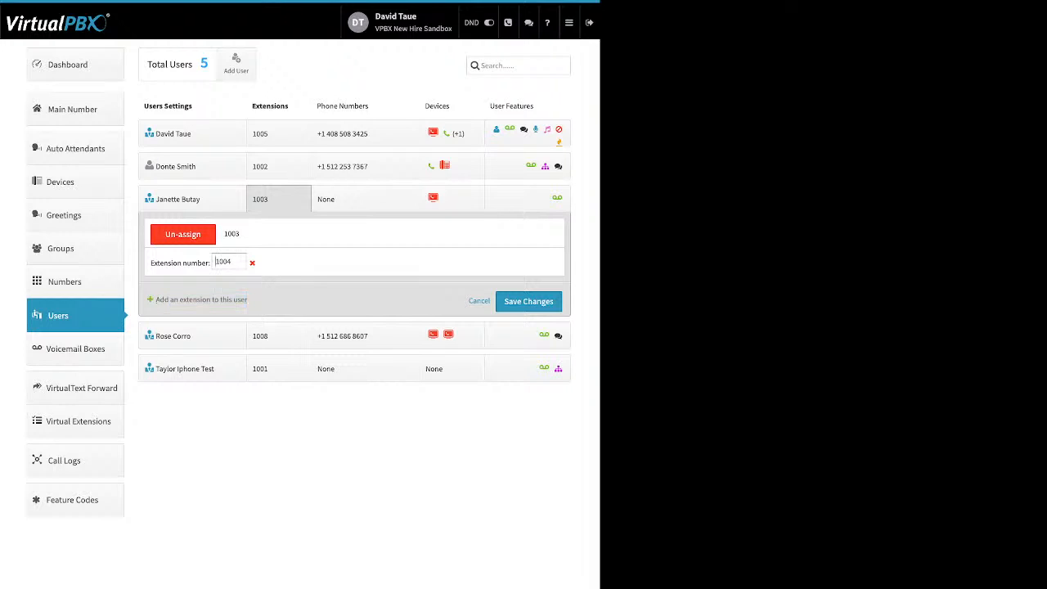
{"action": "left_click", "coordinate": [360, 199]}
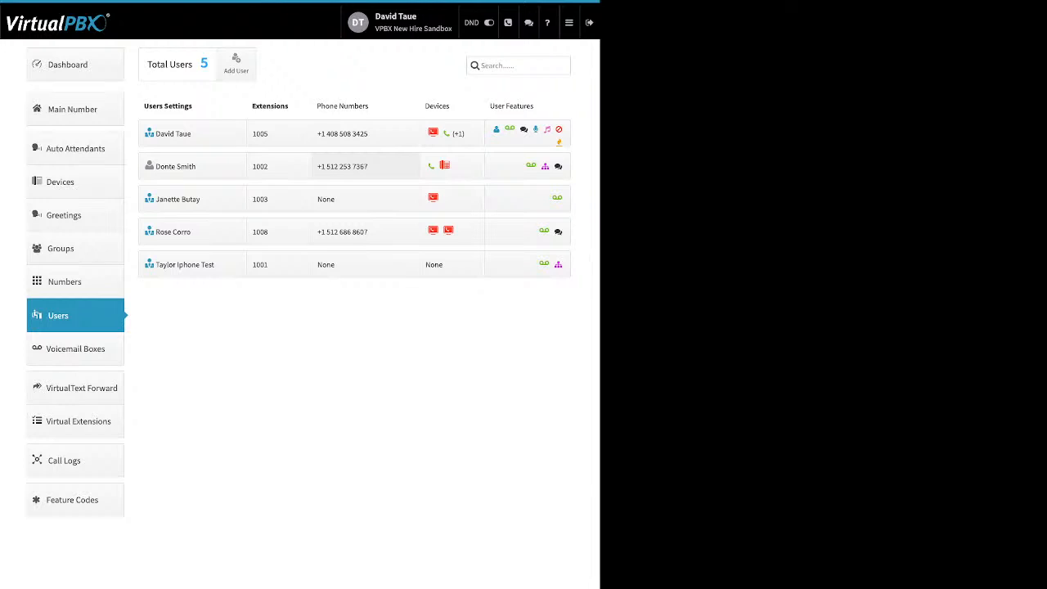
Add the second spare number to the phone numbers of the extension 1002 user and discard the addition without saving.
{"action": "left_click", "coordinate": [360, 167]}
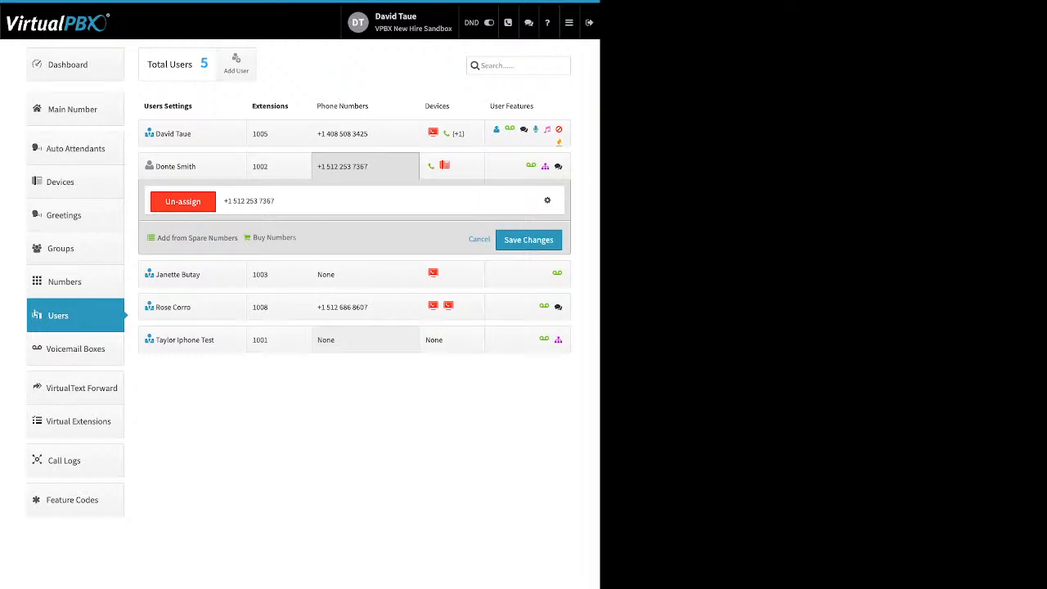
{"action": "left_click_drag", "start_coordinate": [157, 238], "coordinate": [275, 238]}
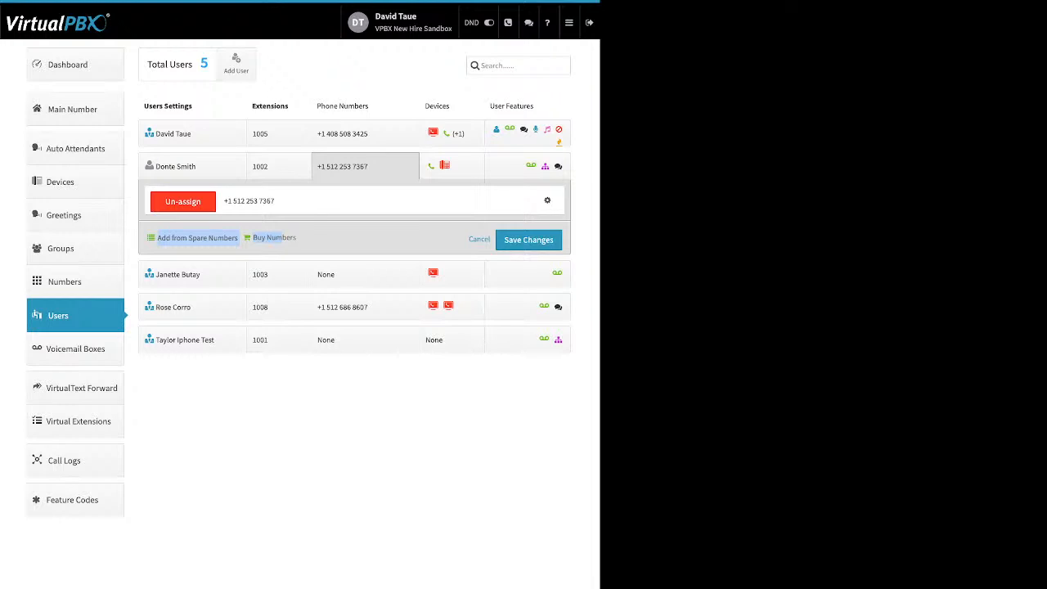
{"action": "left_click", "coordinate": [198, 238]}
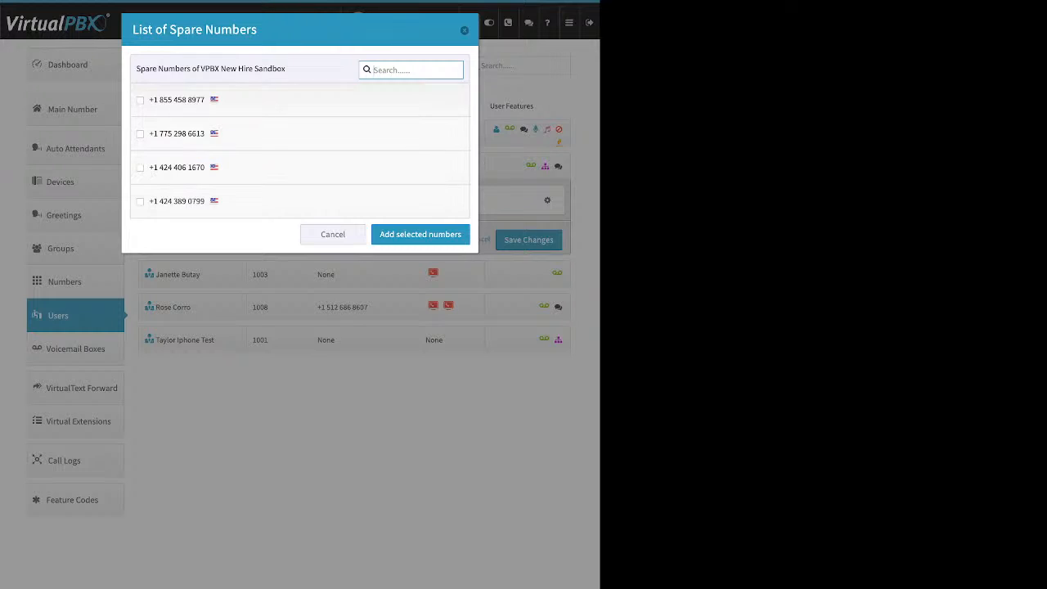
{"action": "left_click", "coordinate": [140, 134]}
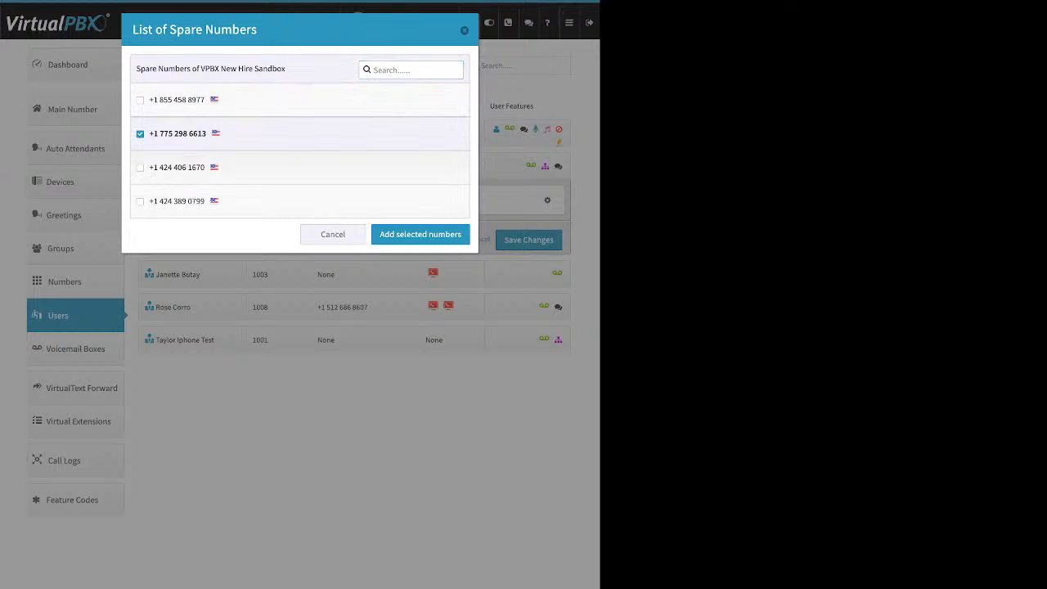
{"action": "left_click", "coordinate": [420, 234]}
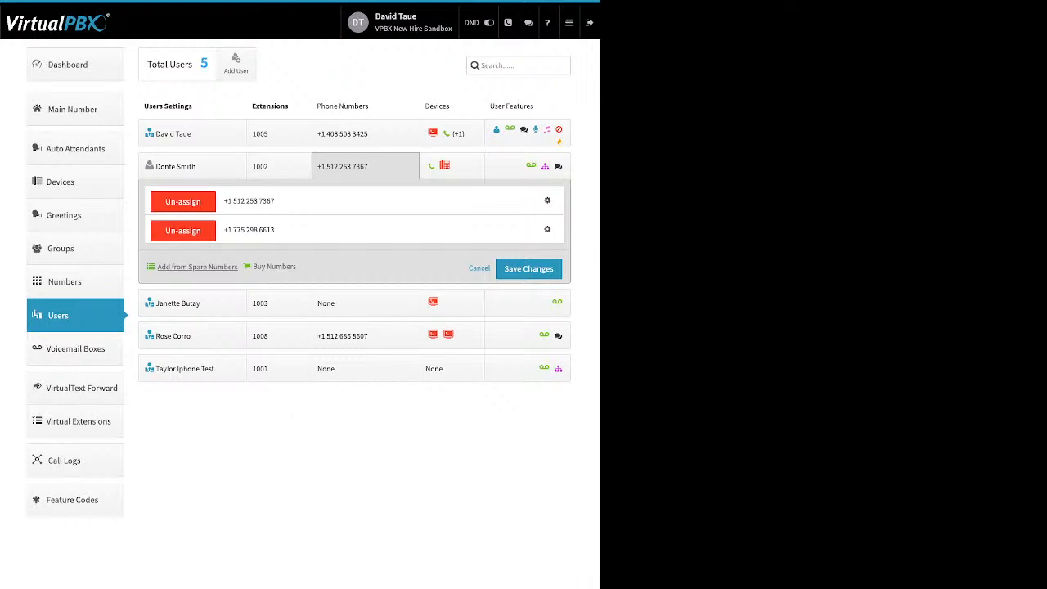
{"action": "left_click", "coordinate": [365, 166]}
{"action": "left_click", "coordinate": [364, 166]}
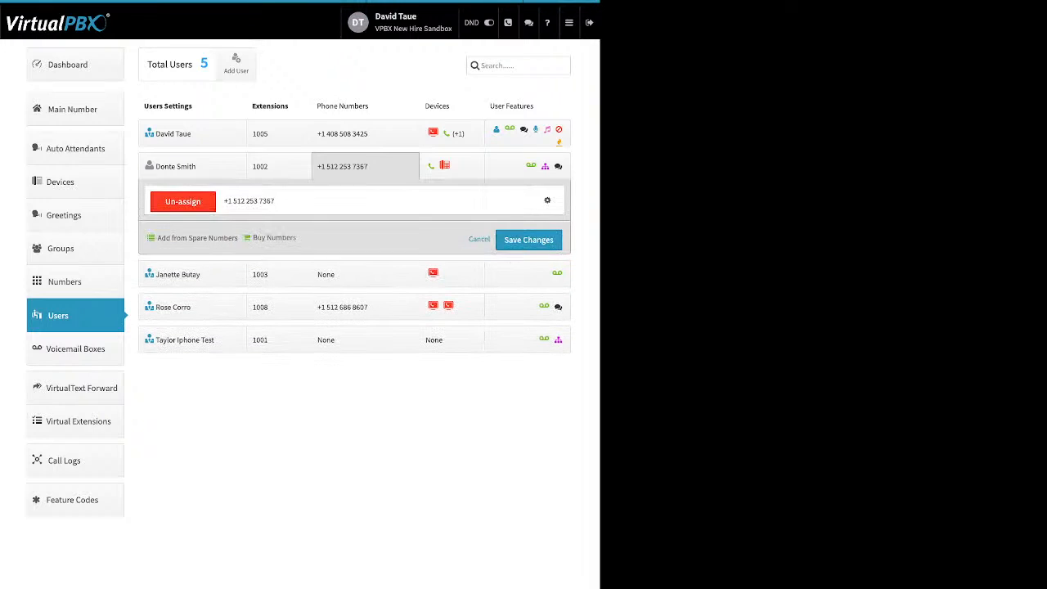
Buy a toll-free number with the 87* prefix for the extension 1002 user.
{"action": "left_click_drag", "start_coordinate": [156, 238], "coordinate": [275, 238]}
{"action": "left_click_drag", "start_coordinate": [156, 238], "coordinate": [276, 238]}
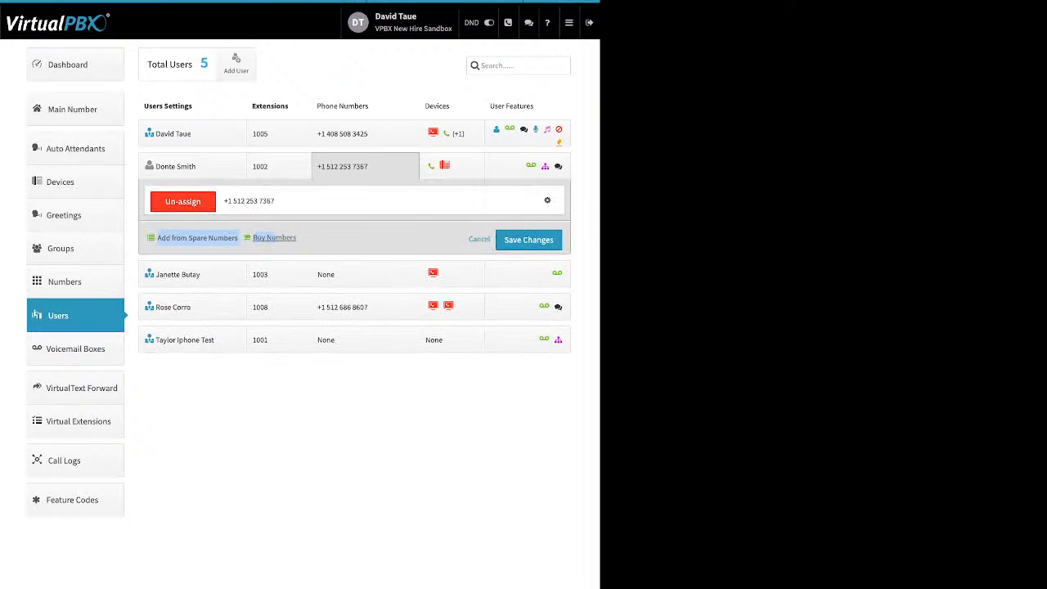
{"action": "left_click", "coordinate": [318, 239]}
{"action": "left_click", "coordinate": [274, 238]}
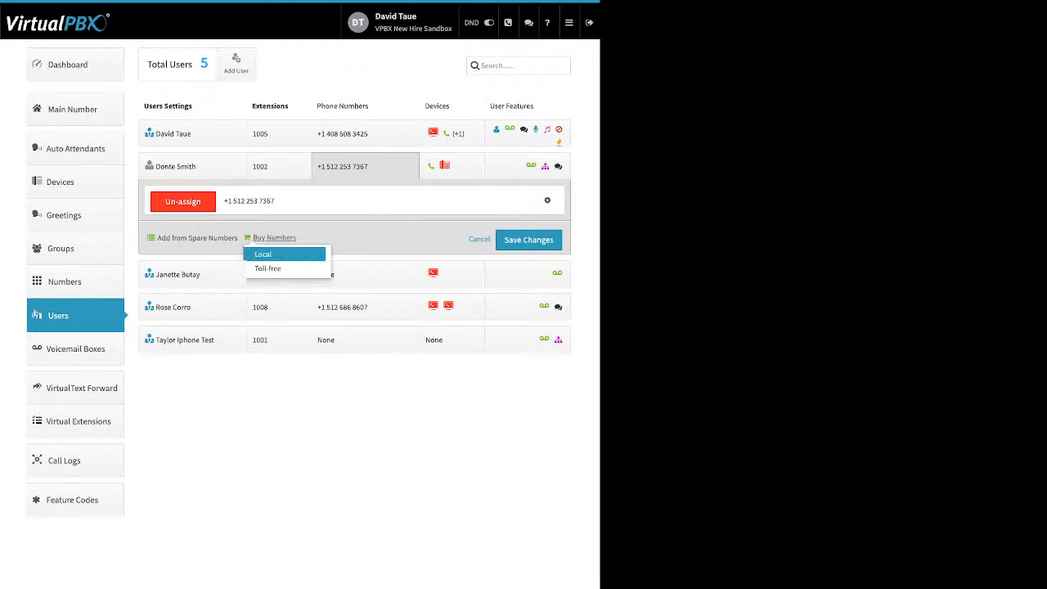
{"action": "left_click", "coordinate": [278, 269]}
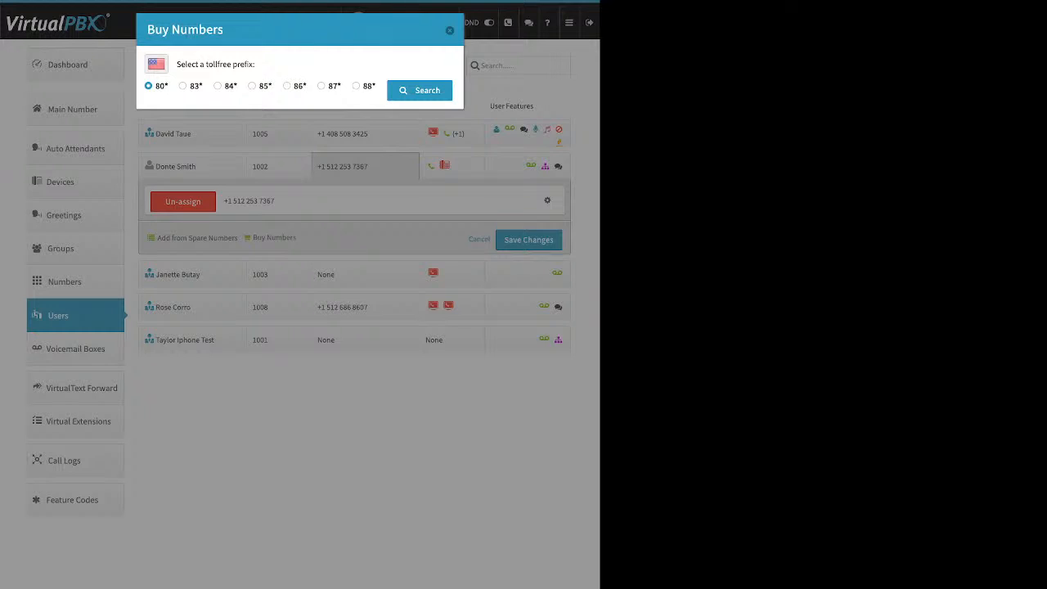
{"action": "left_click", "coordinate": [321, 86]}
{"action": "left_click", "coordinate": [419, 90]}
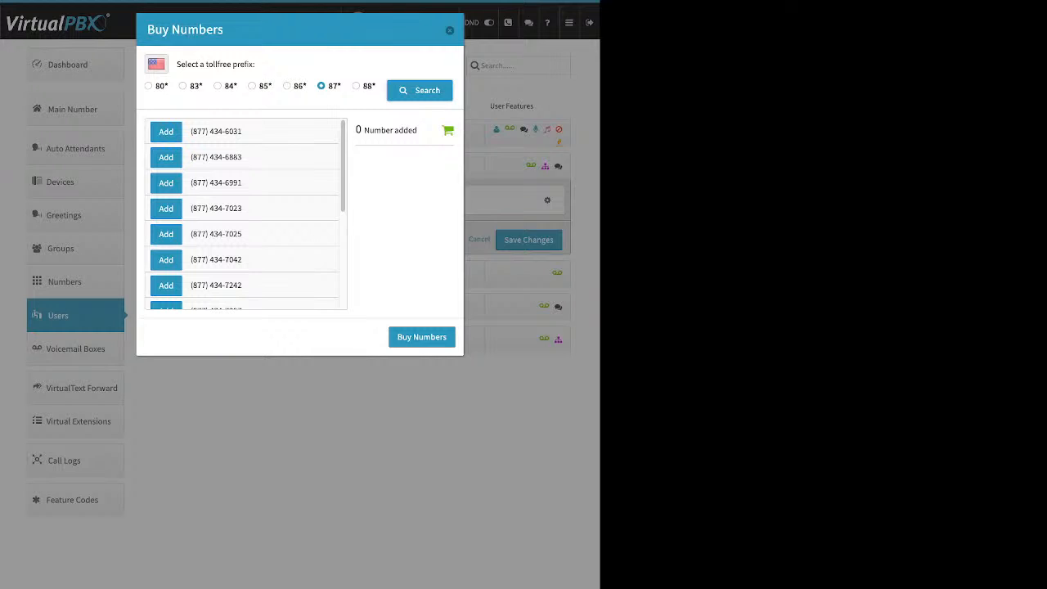
{"action": "scroll", "coordinate": [246, 215], "scroll_direction": "down", "scroll_amount": 10}
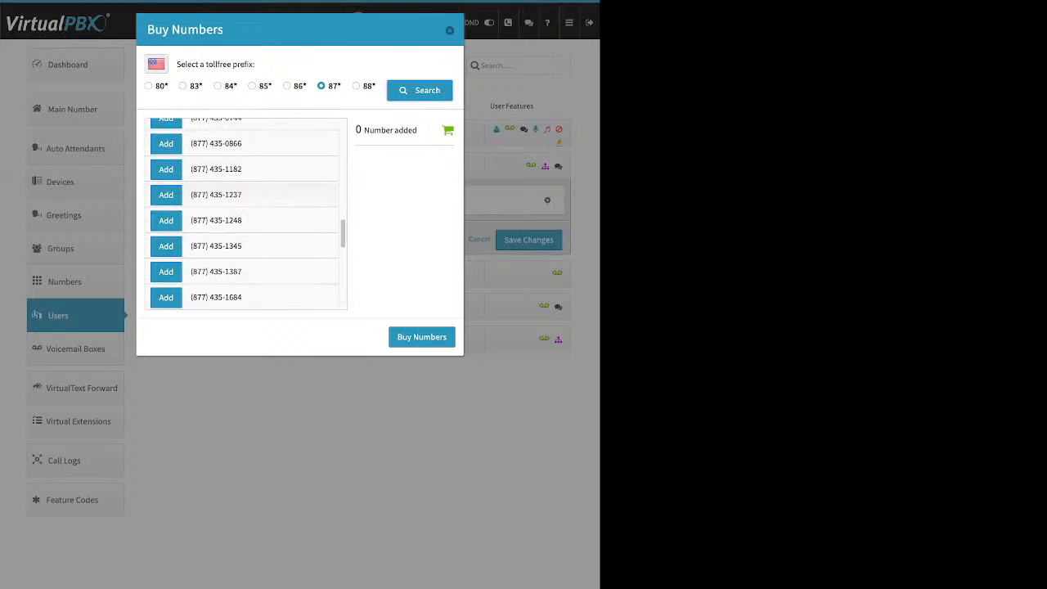
{"action": "left_click", "coordinate": [166, 220]}
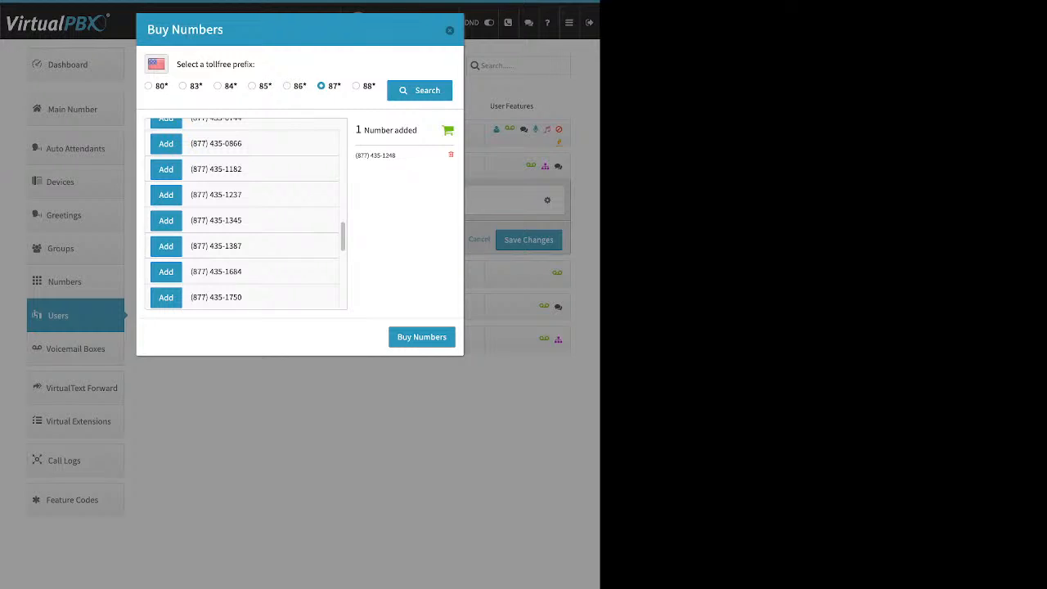
{"action": "left_click", "coordinate": [421, 337]}
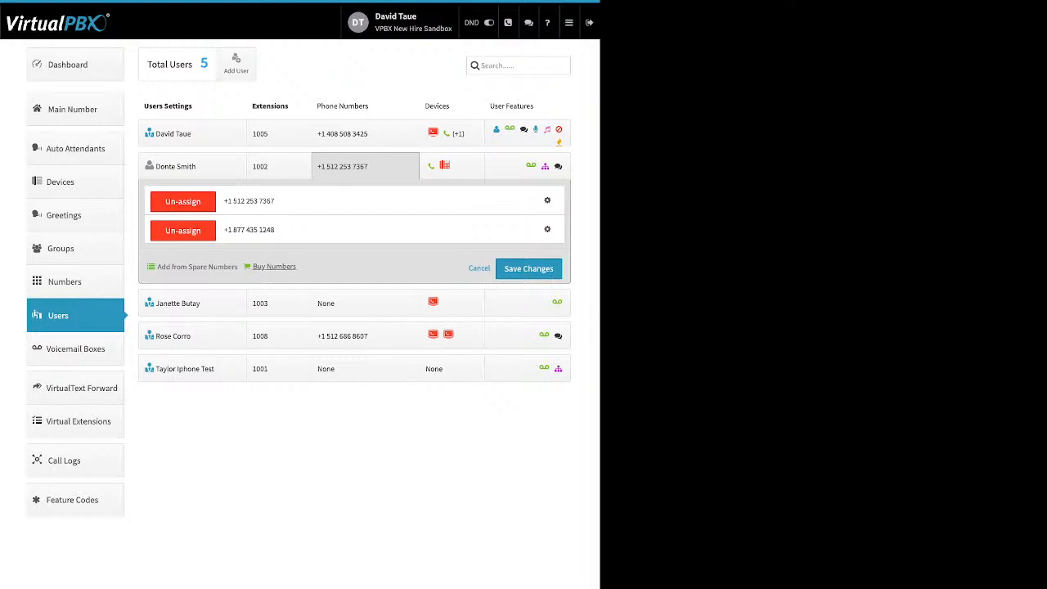
Search the local United States numbers for purchase by area code 310.
{"action": "left_click", "coordinate": [274, 267]}
{"action": "left_click", "coordinate": [264, 283]}
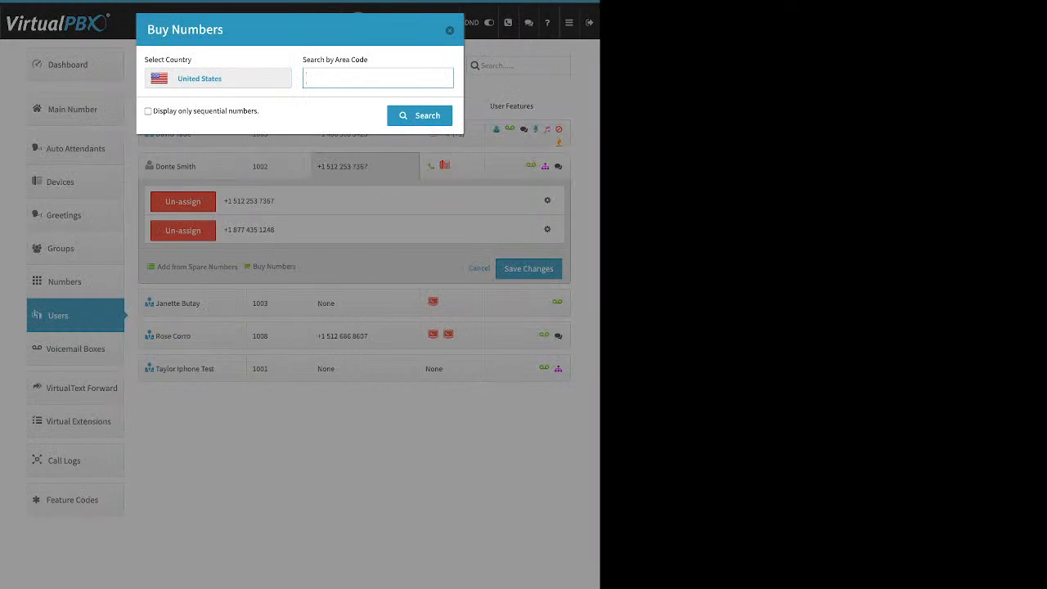
{"action": "type", "text": "310"}
{"action": "key", "text": "Return"}
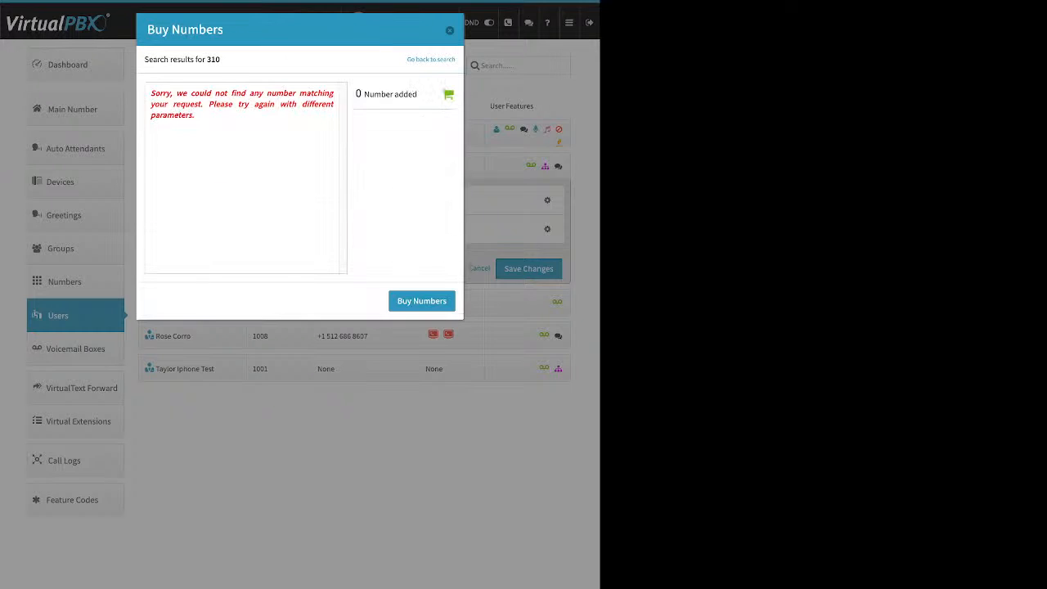
{"action": "left_click_drag", "start_coordinate": [195, 115], "coordinate": [150, 93]}
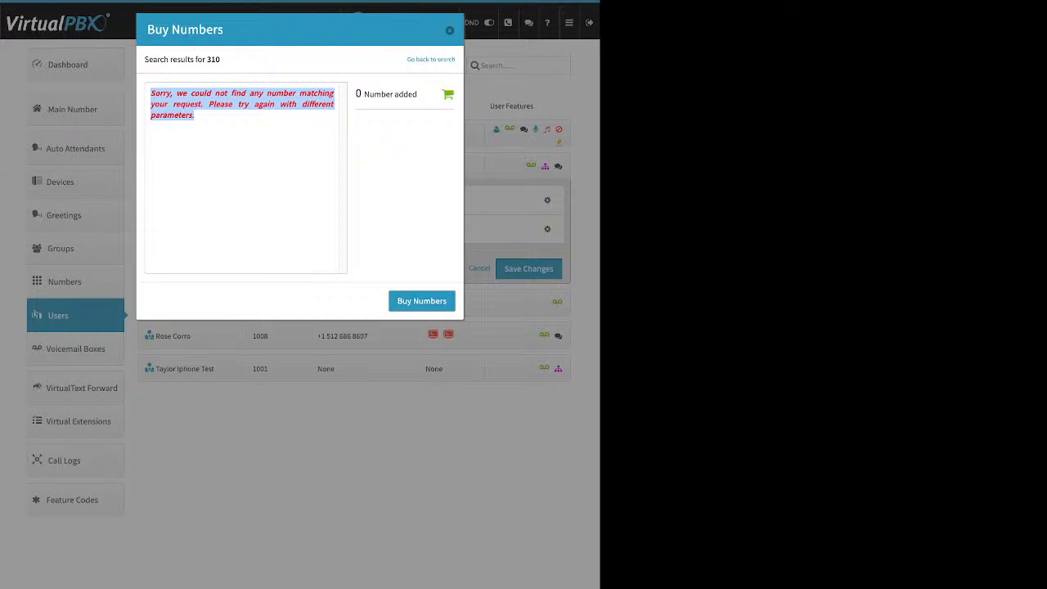
Return to the number search and buy a local number in area code 424 for the extension 1002 user.
{"action": "left_click", "coordinate": [431, 60]}
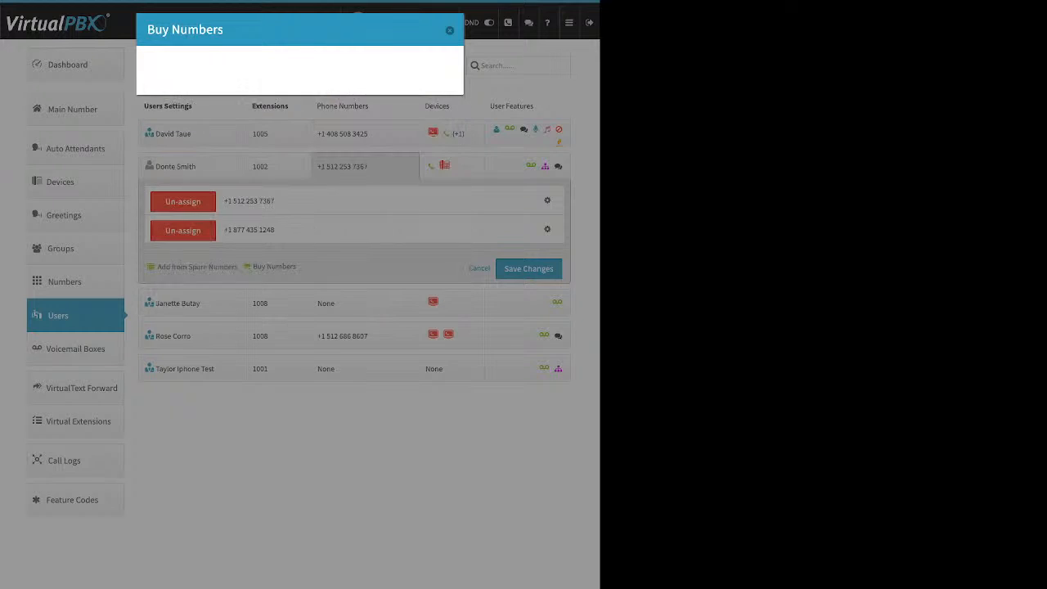
{"action": "double_click", "coordinate": [321, 78]}
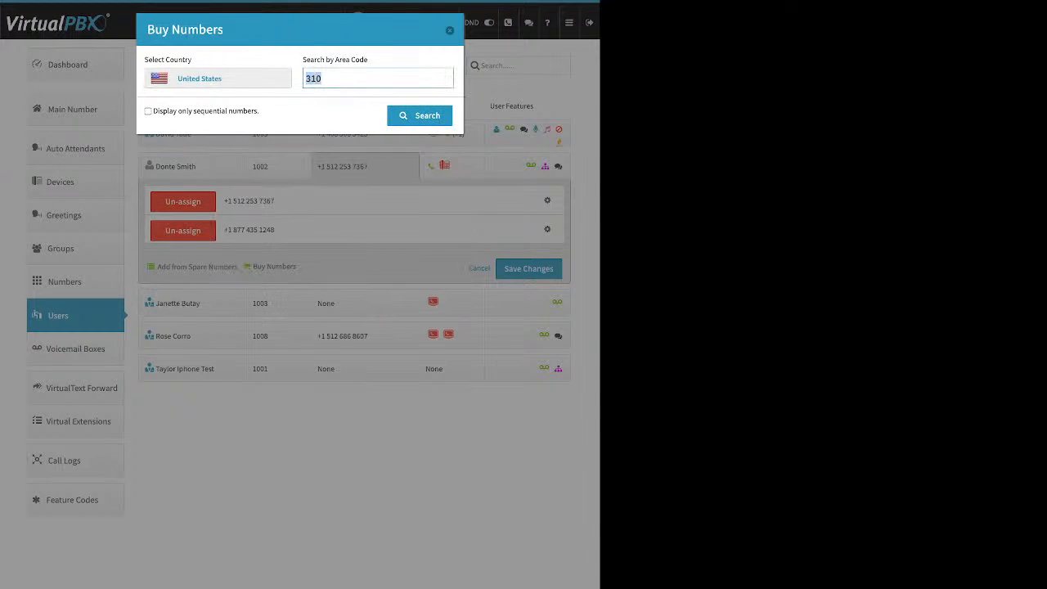
{"action": "type", "text": "424"}
{"action": "key", "text": "Return"}
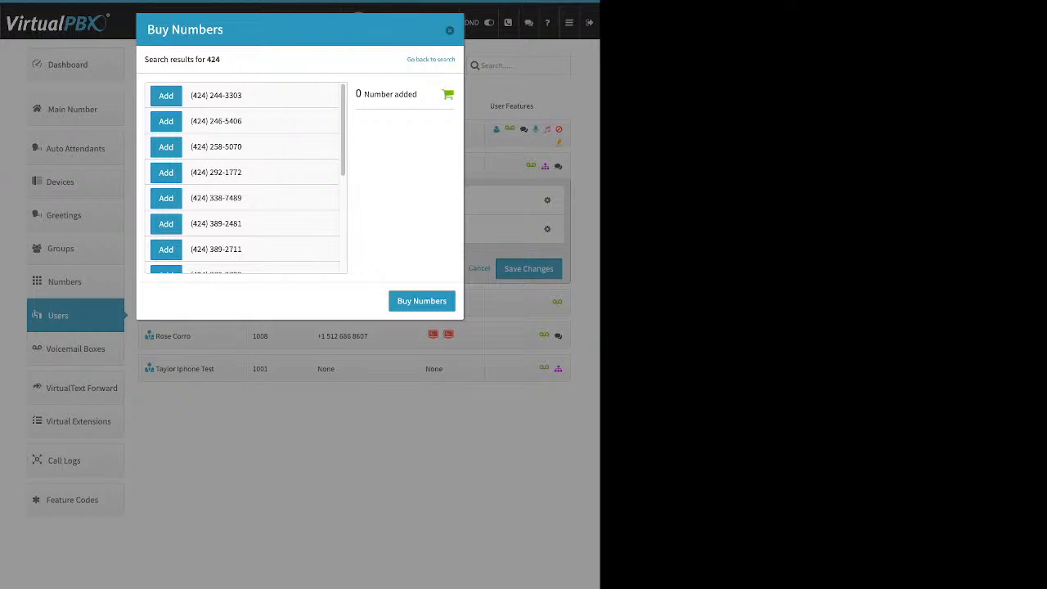
{"action": "left_click", "coordinate": [166, 172]}
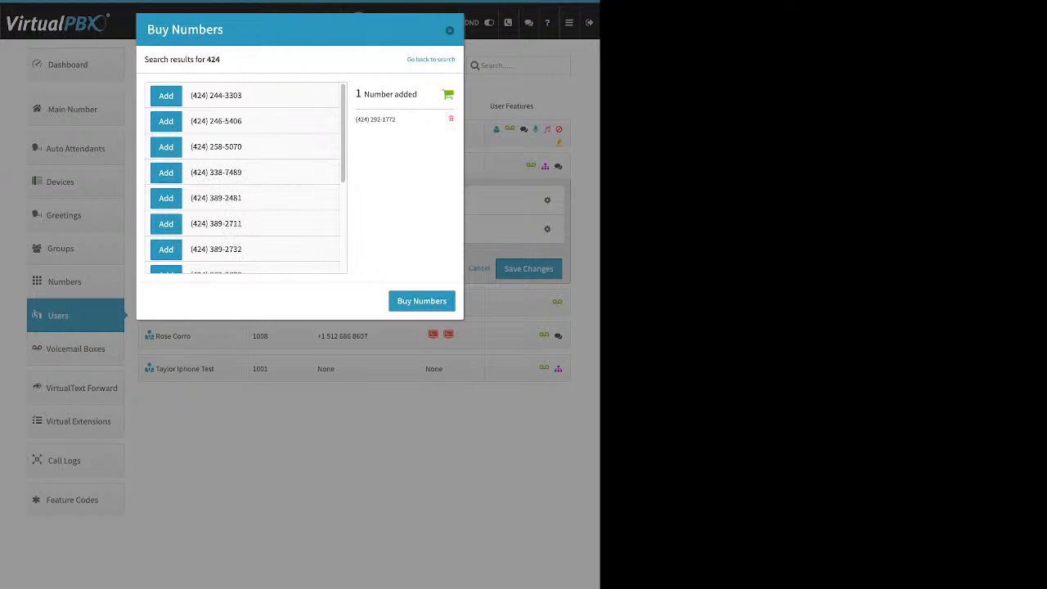
{"action": "left_click", "coordinate": [423, 301]}
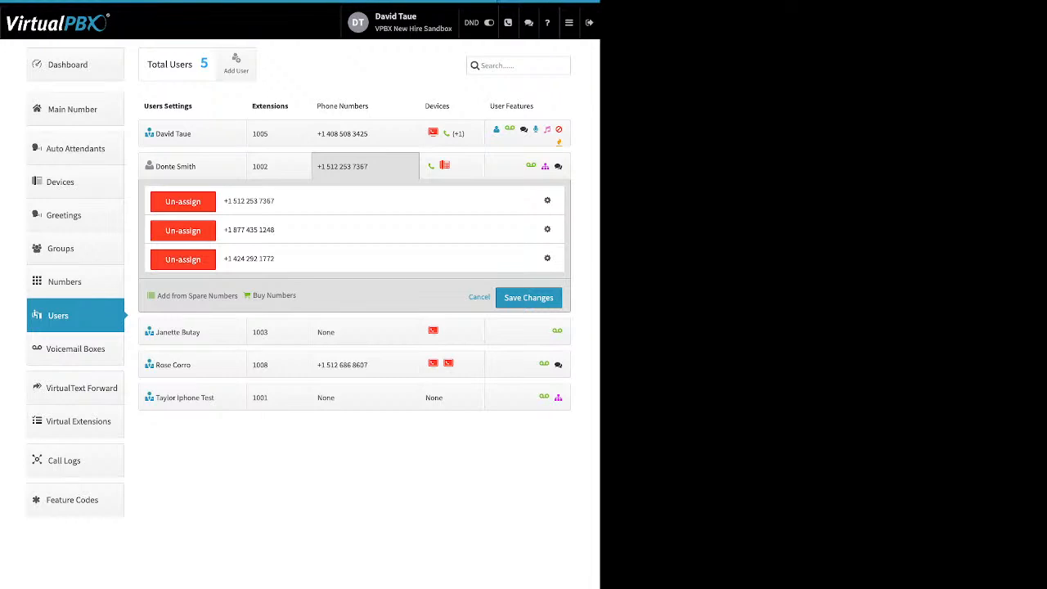
Examine the outbound and inbound Caller ID name options of the extension 1002 user's first phone number, and close them without changes.
{"action": "left_click", "coordinate": [548, 201]}
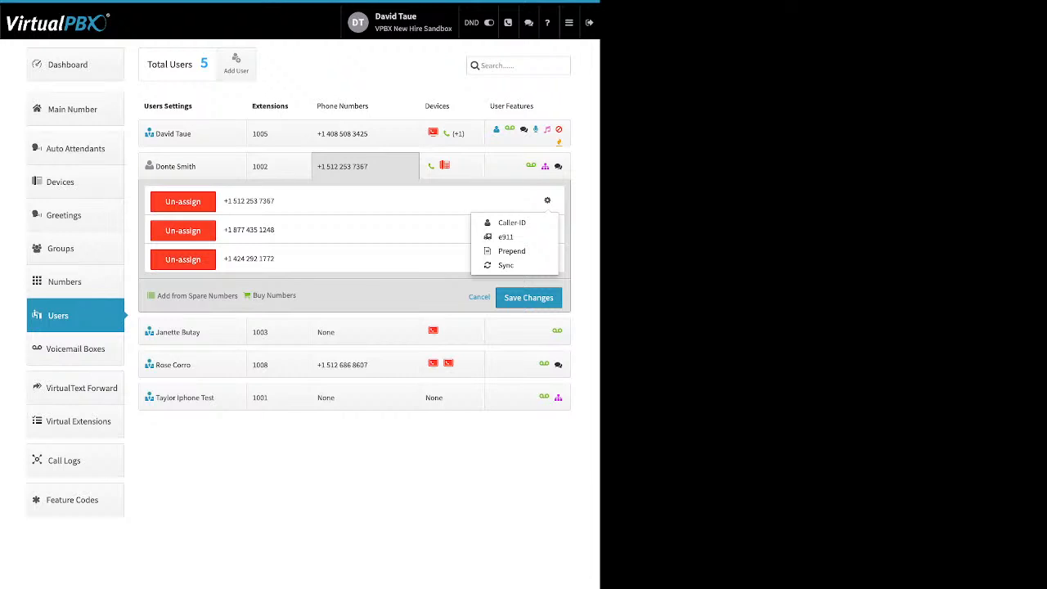
{"action": "left_click", "coordinate": [511, 222]}
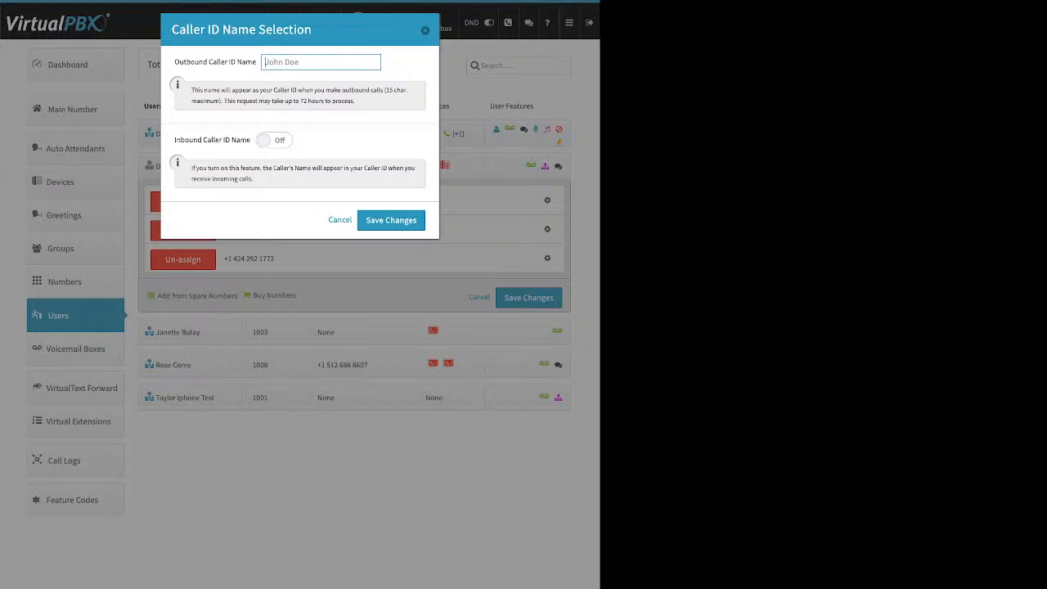
{"action": "left_click_drag", "start_coordinate": [179, 62], "coordinate": [256, 63]}
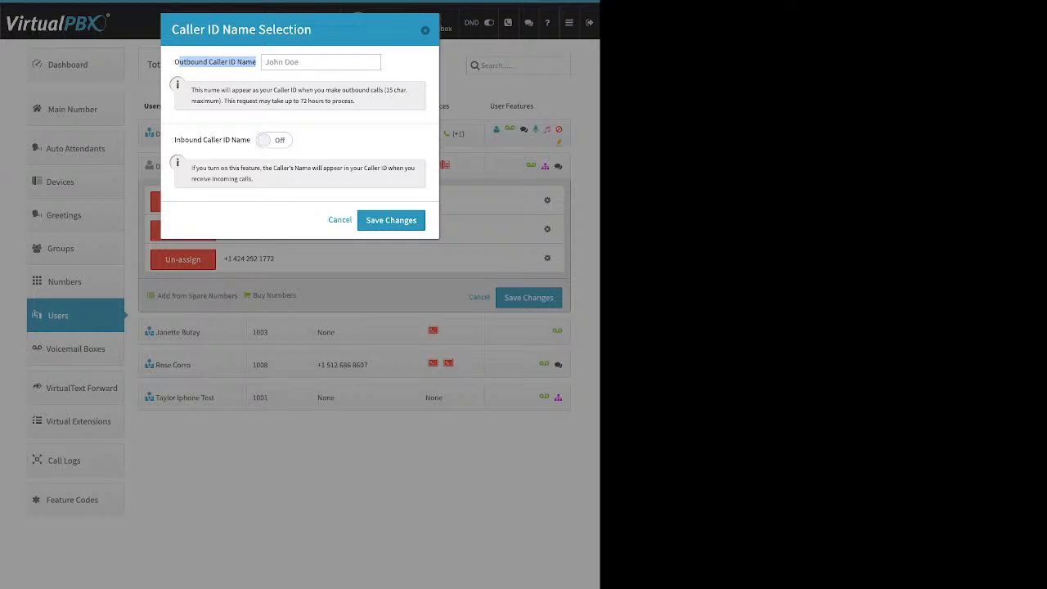
{"action": "left_click", "coordinate": [216, 63]}
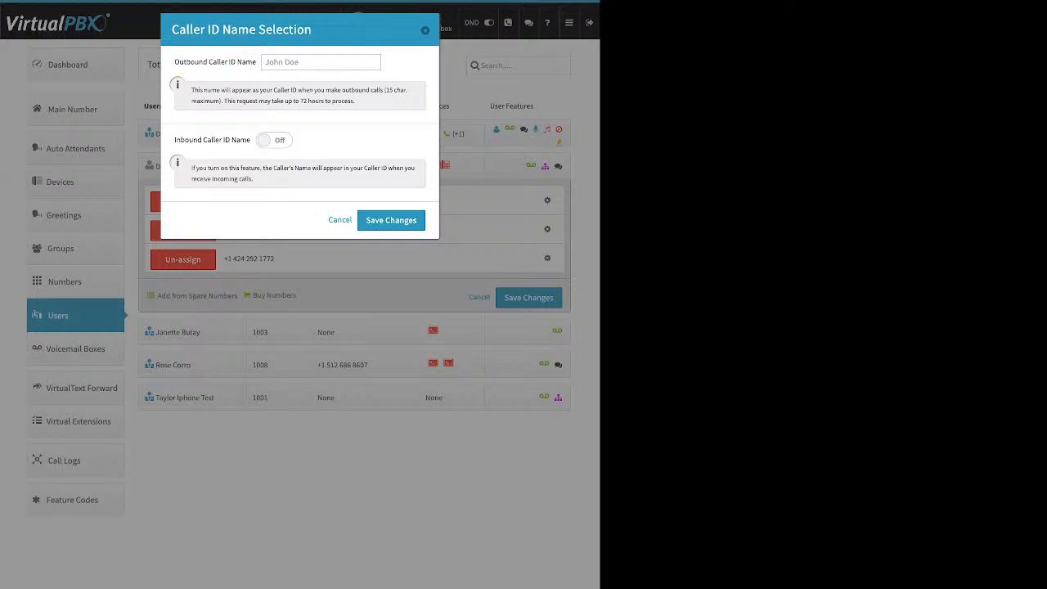
{"action": "left_click_drag", "start_coordinate": [175, 140], "coordinate": [231, 139]}
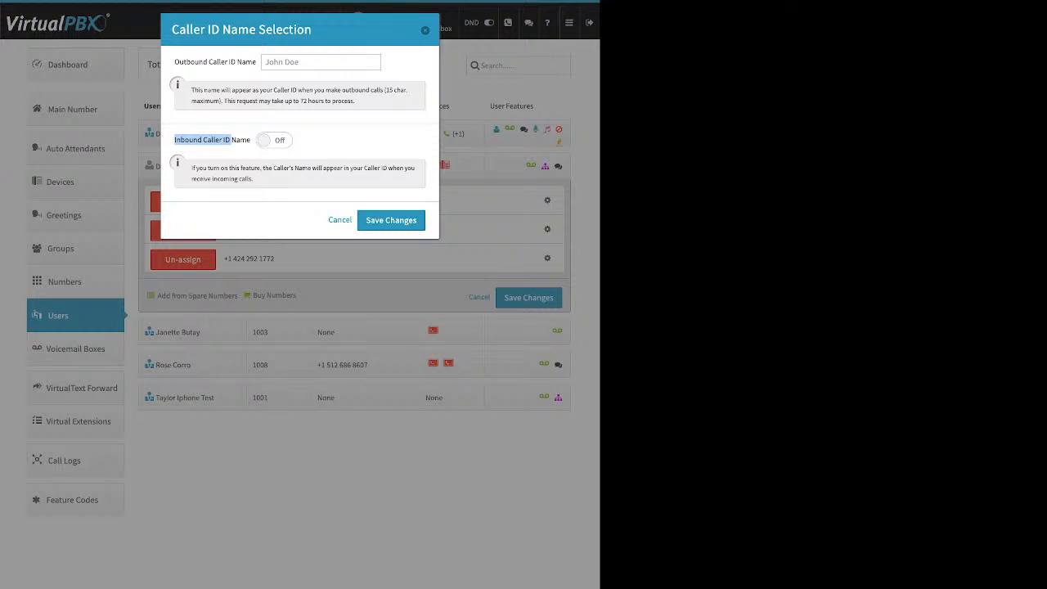
{"action": "left_click", "coordinate": [232, 141]}
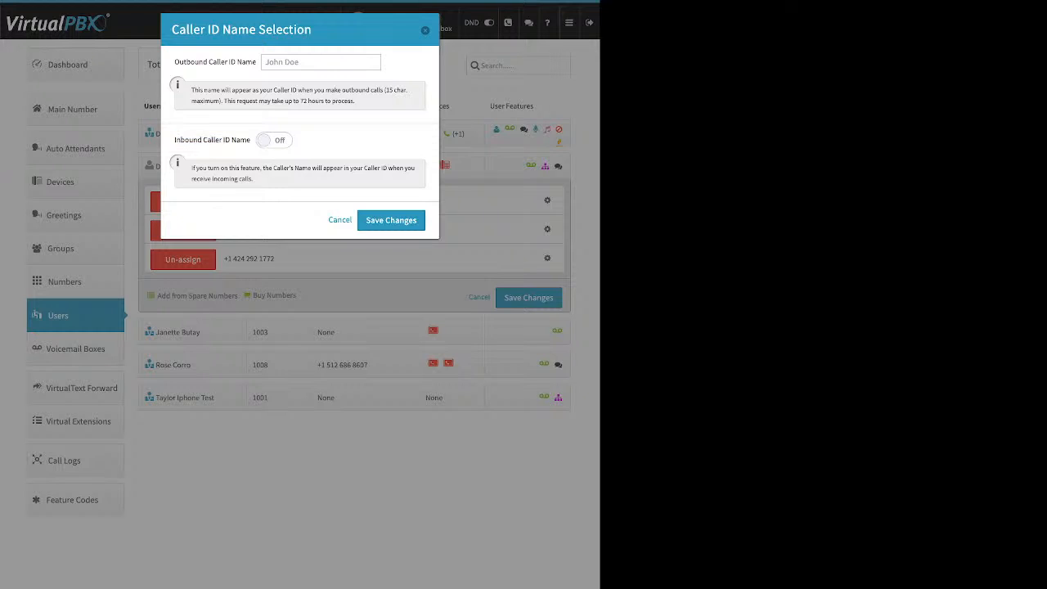
{"action": "key", "text": "Escape"}
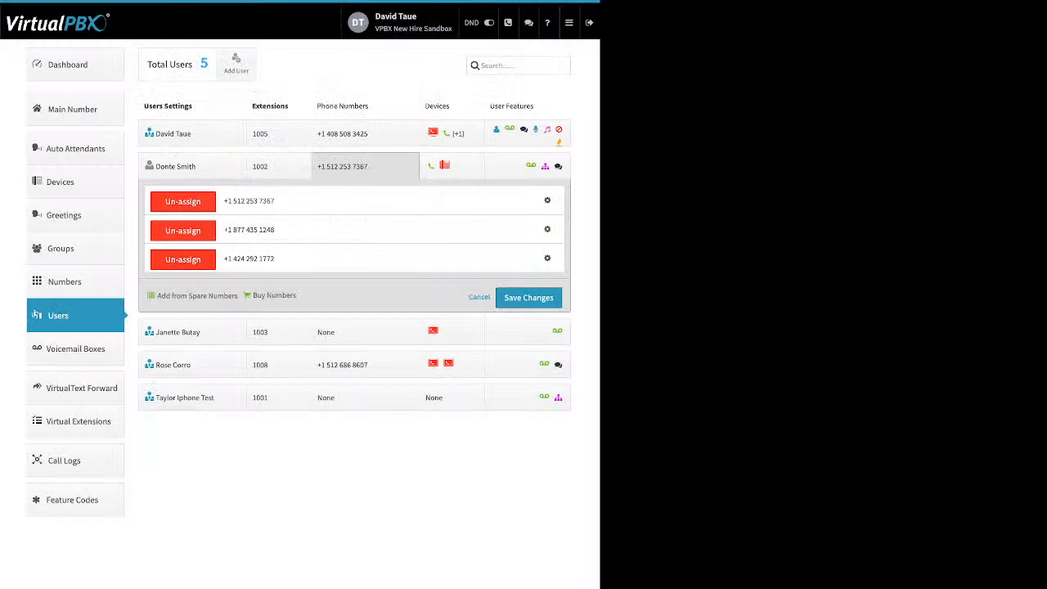
Examine the E911 location fields, from zip code to state, for the extension 1002 user's first phone number, and leave them empty.
{"action": "left_click", "coordinate": [547, 200]}
{"action": "left_click", "coordinate": [506, 236]}
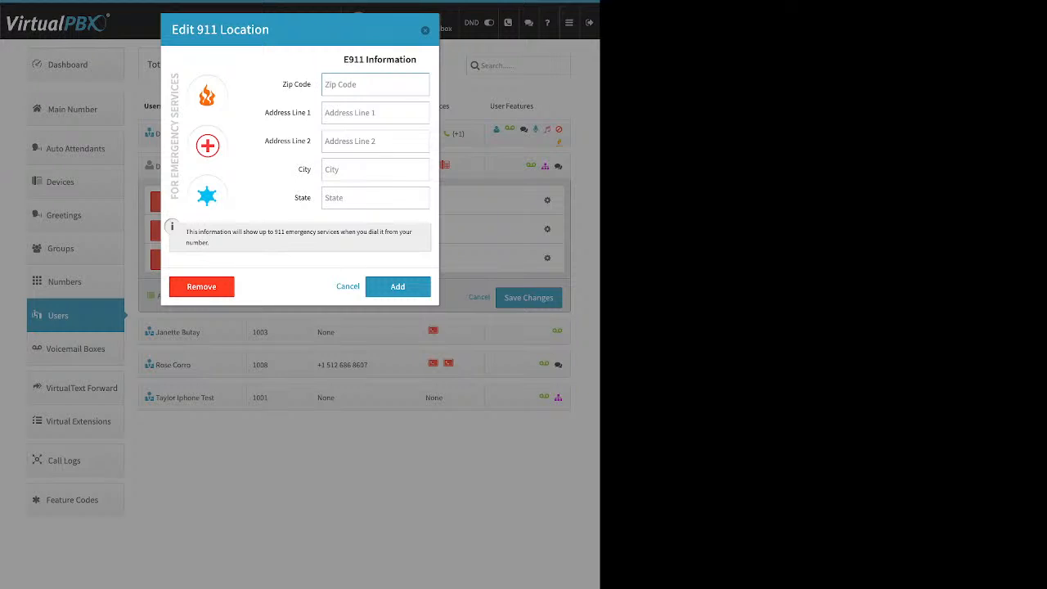
{"action": "left_click_drag", "start_coordinate": [282, 84], "coordinate": [310, 84]}
{"action": "left_click_drag", "start_coordinate": [295, 197], "coordinate": [311, 197]}
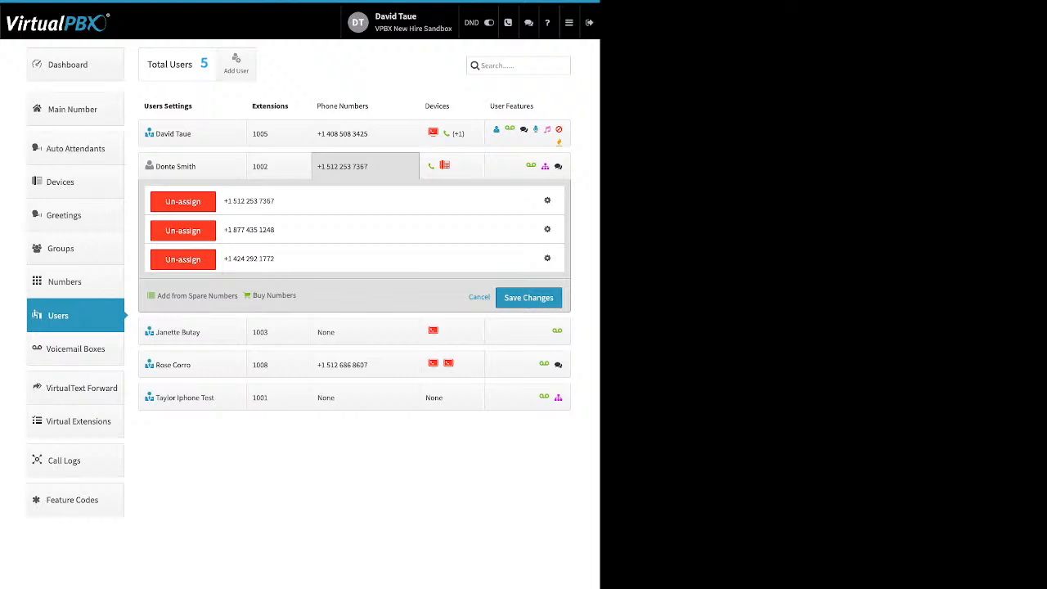
View the options of the extension 1002 user's first phone number, and open that user's assigned devices.
{"action": "left_click", "coordinate": [547, 200]}
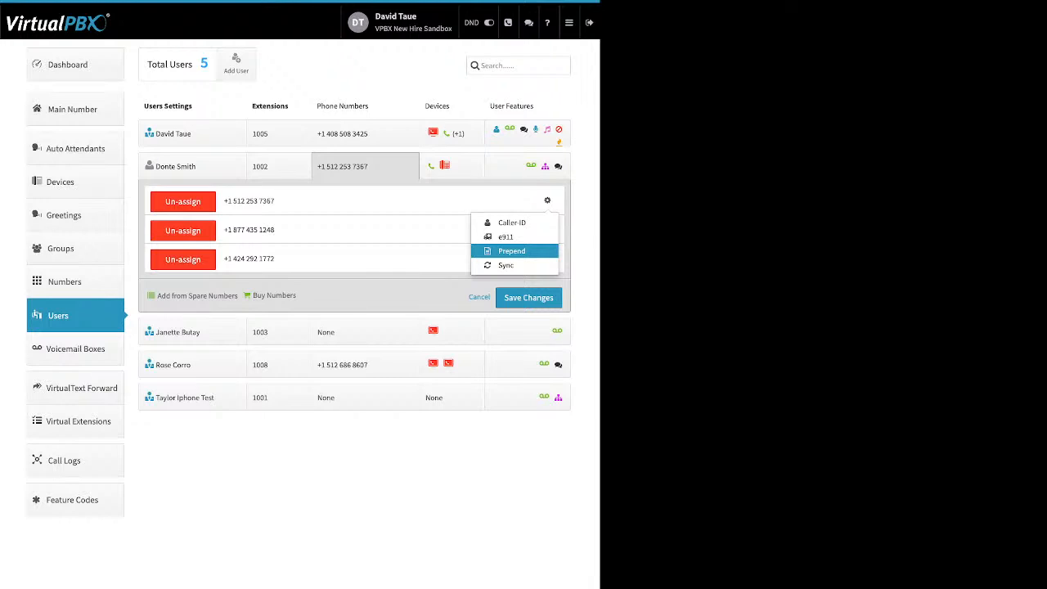
{"action": "left_click", "coordinate": [517, 166]}
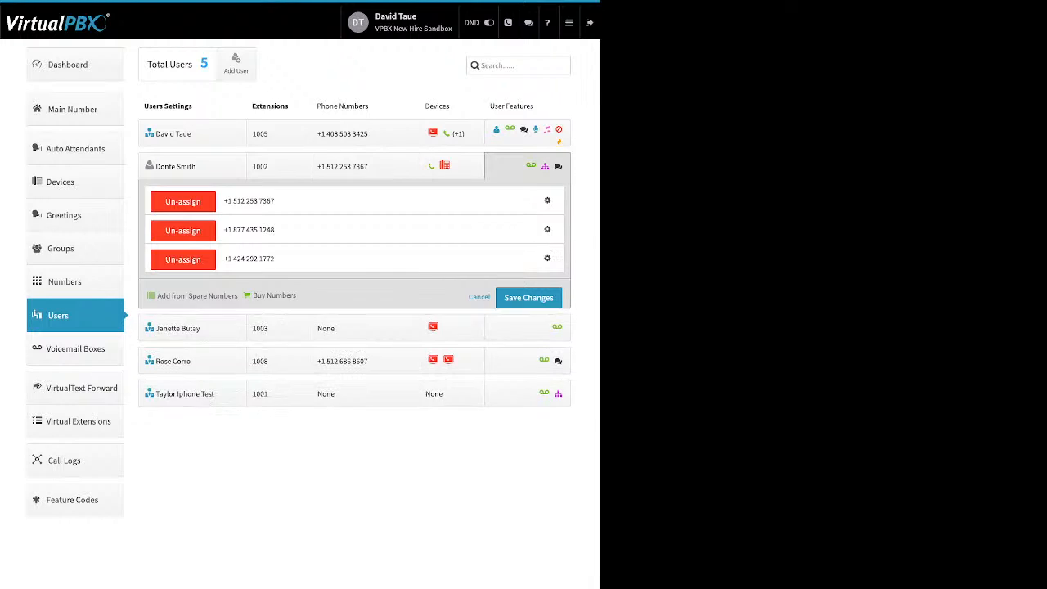
{"action": "left_click", "coordinate": [451, 166]}
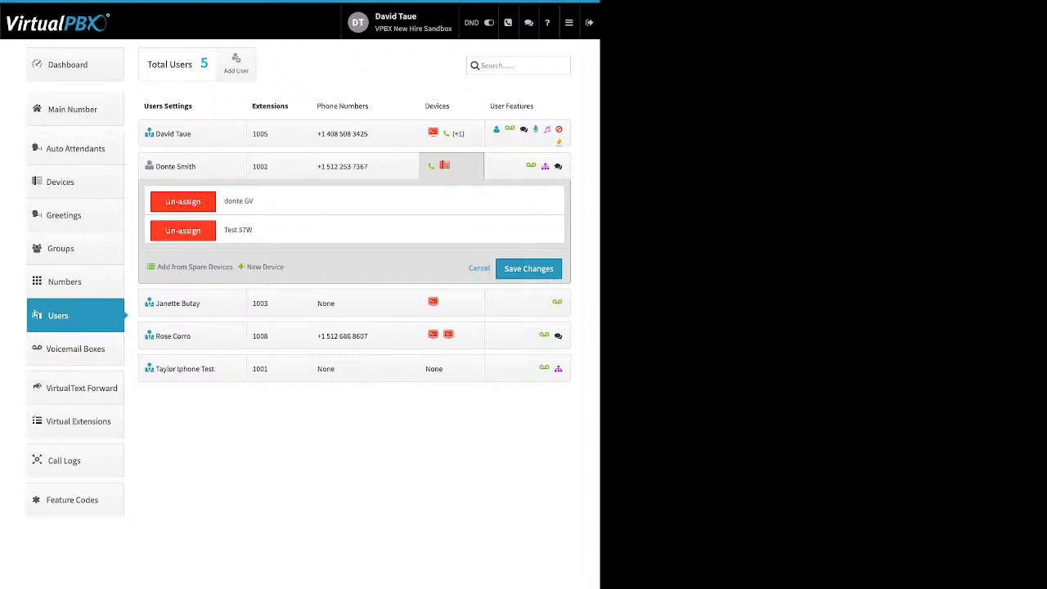
Start adding a SIP phone for the extension 1002 user, choosing the Yealink brand and the T53W model.
{"action": "left_click", "coordinate": [265, 266]}
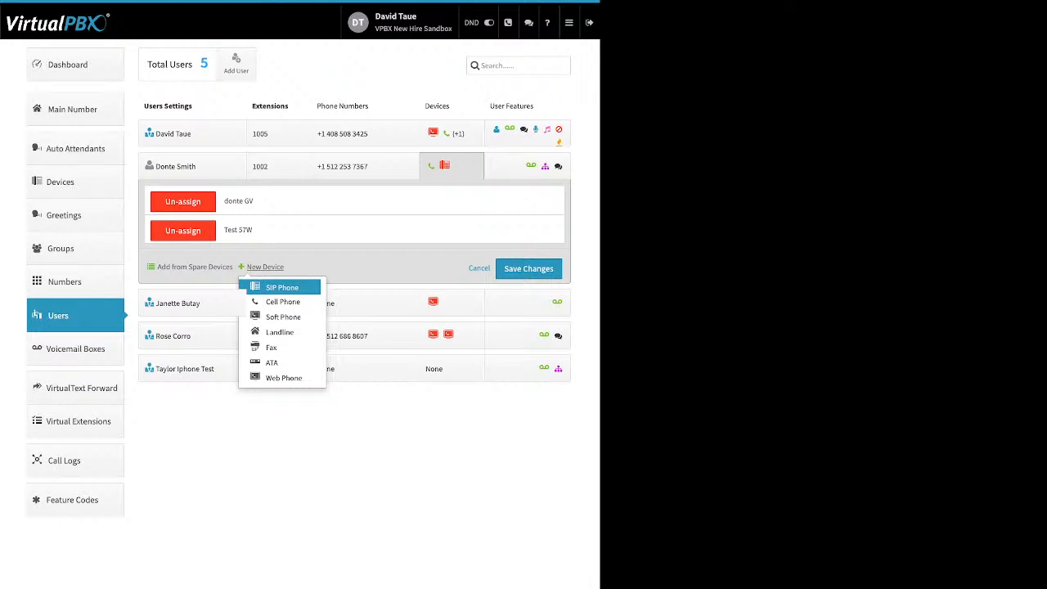
{"action": "left_click", "coordinate": [283, 287]}
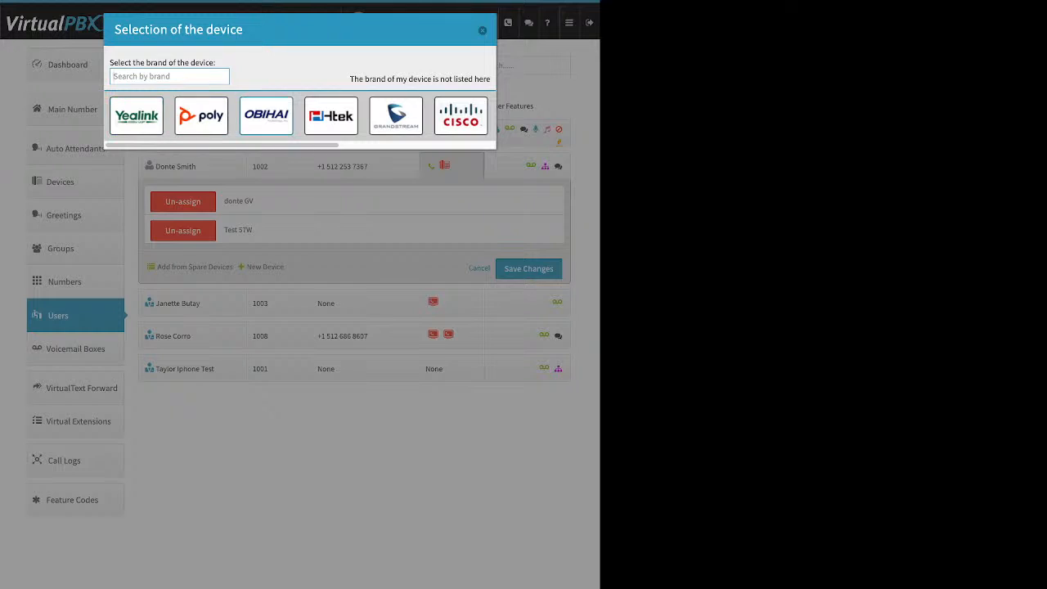
{"action": "left_click", "coordinate": [136, 115]}
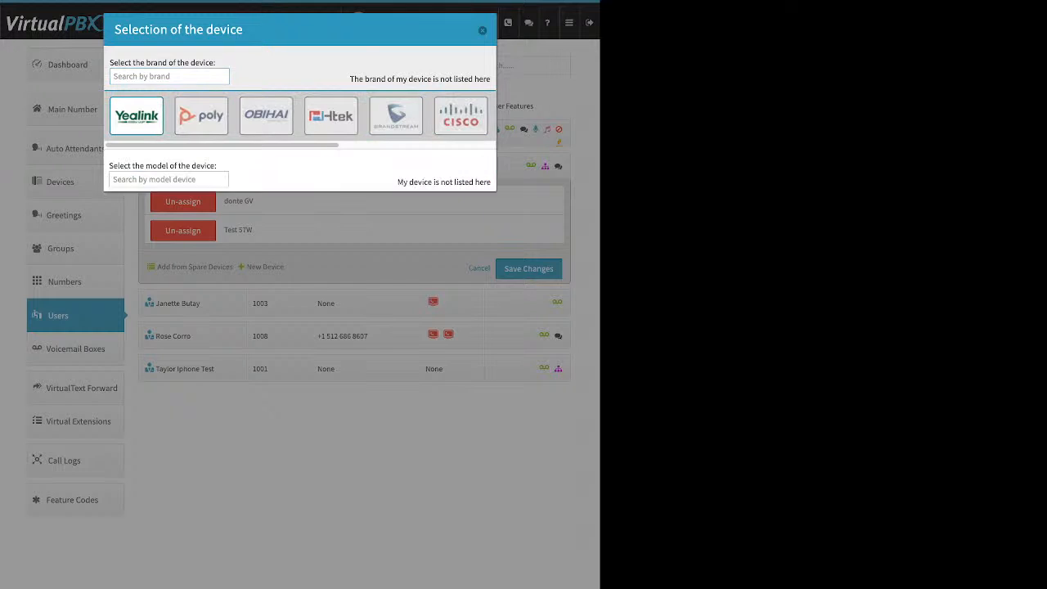
{"action": "left_click", "coordinate": [265, 115]}
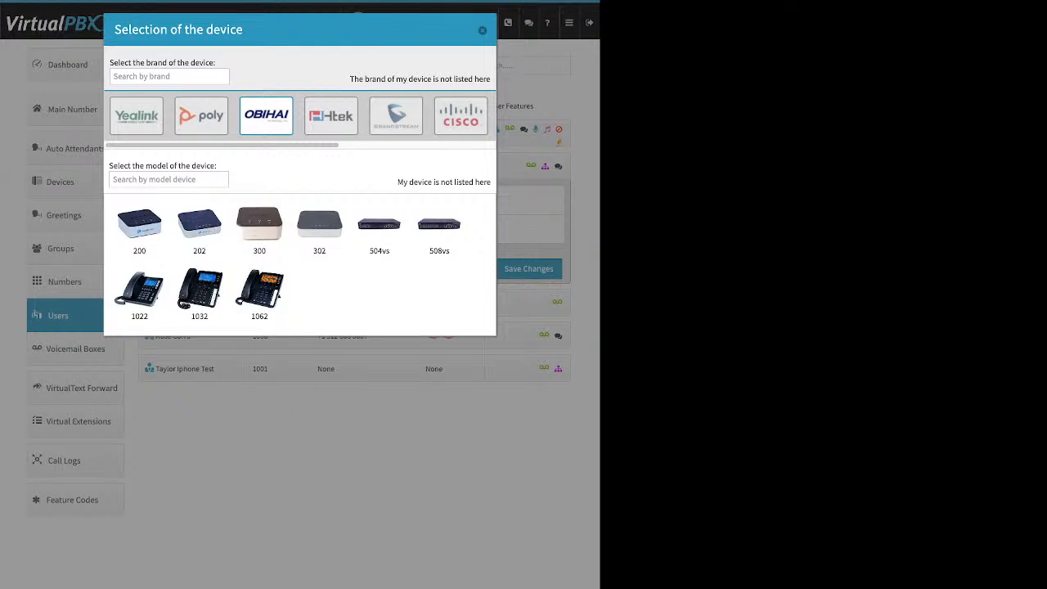
{"action": "left_click", "coordinate": [136, 115]}
{"action": "scroll", "coordinate": [319, 401], "scroll_direction": "down", "scroll_amount": 3}
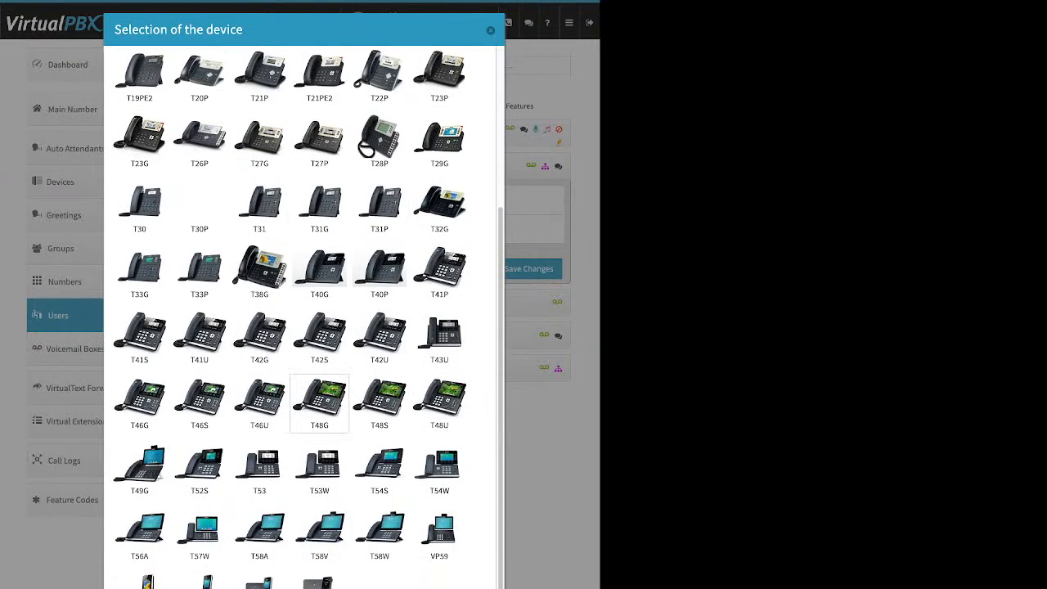
{"action": "left_click", "coordinate": [319, 467]}
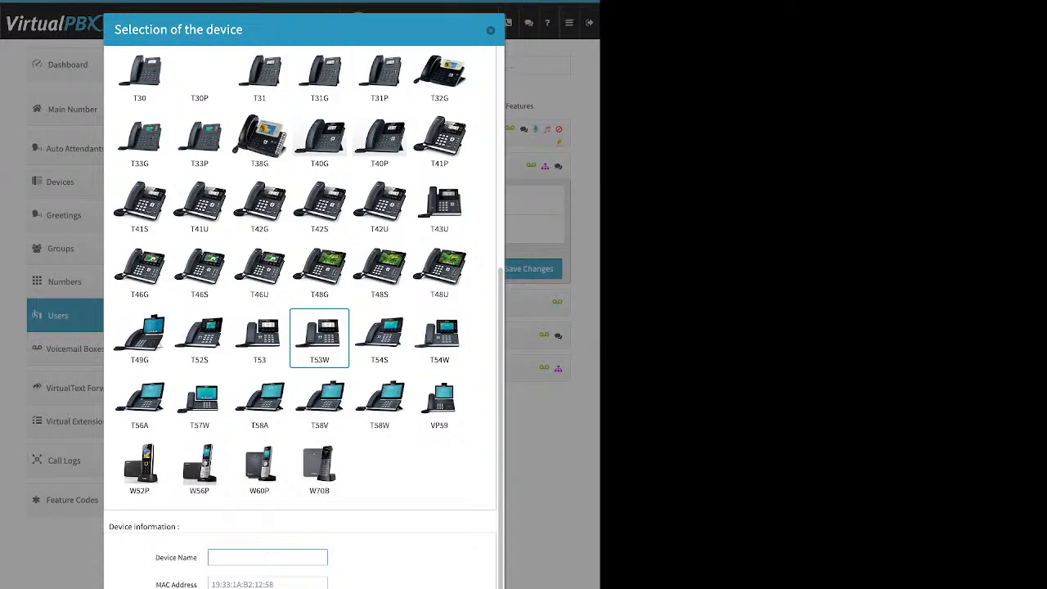
Examine the Device Name and MAC Address fields of the new SIP phone, and close the form without creating the device.
{"action": "left_click_drag", "start_coordinate": [155, 557], "coordinate": [196, 557]}
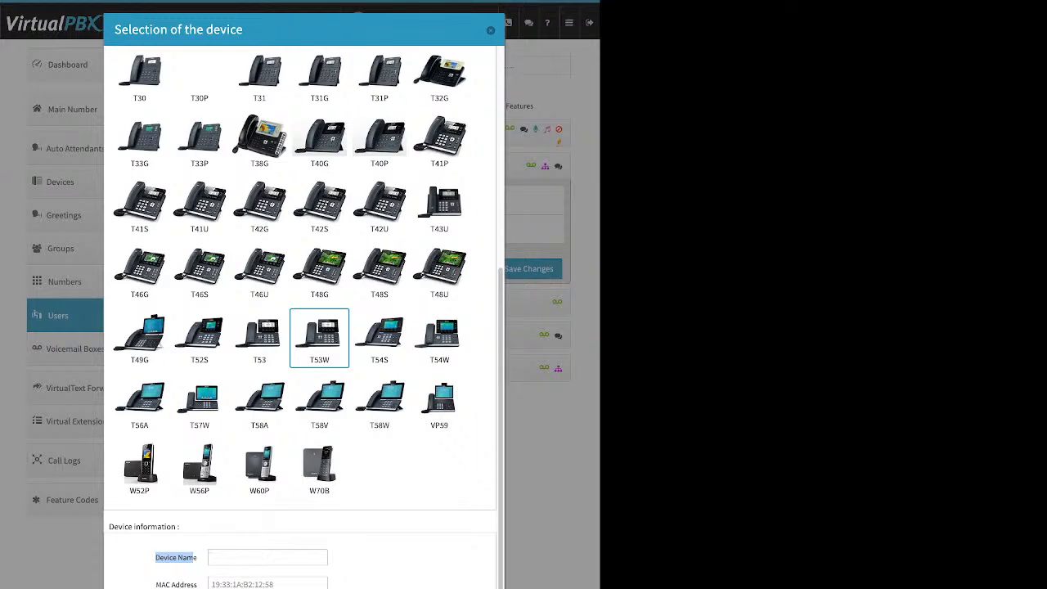
{"action": "left_click_drag", "start_coordinate": [156, 584], "coordinate": [197, 584]}
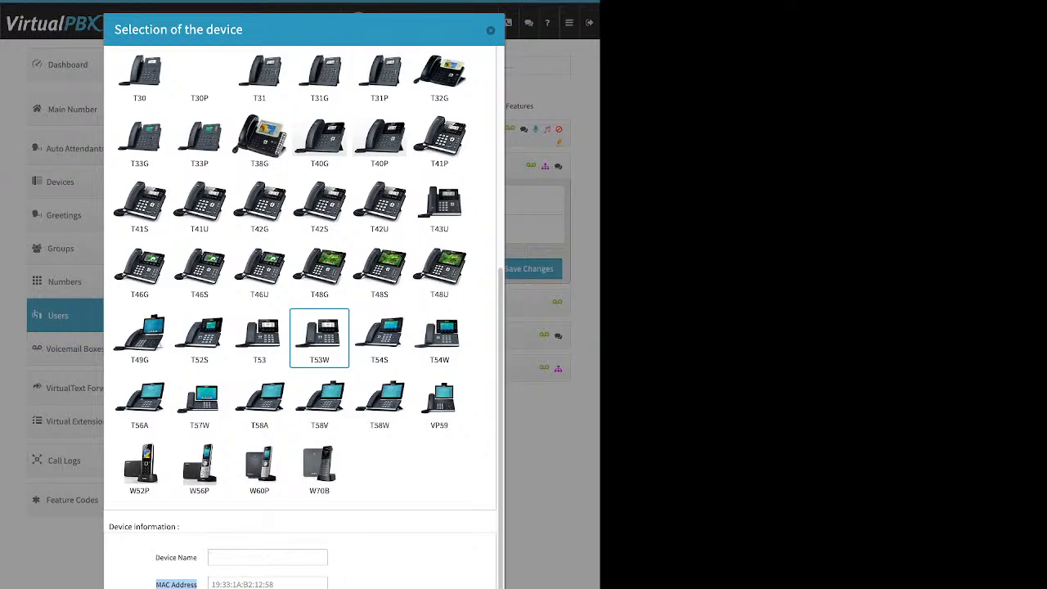
{"action": "key", "text": "Escape"}
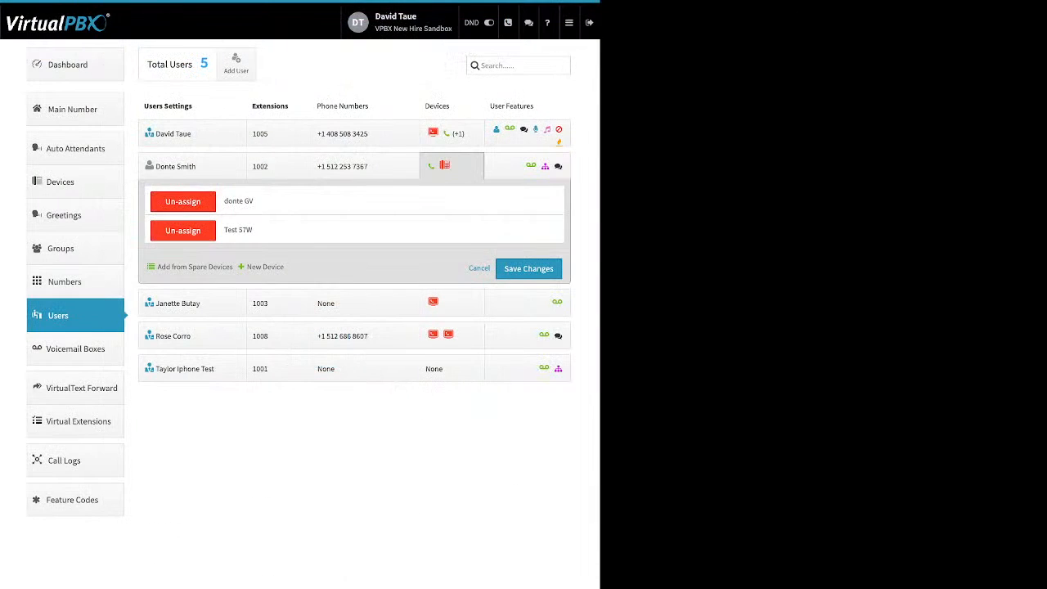
Unlock the extension 1002 user's Test 57W device for reprovisioning in its advanced Miscellaneous settings, and save the changes.
{"action": "left_click", "coordinate": [451, 166]}
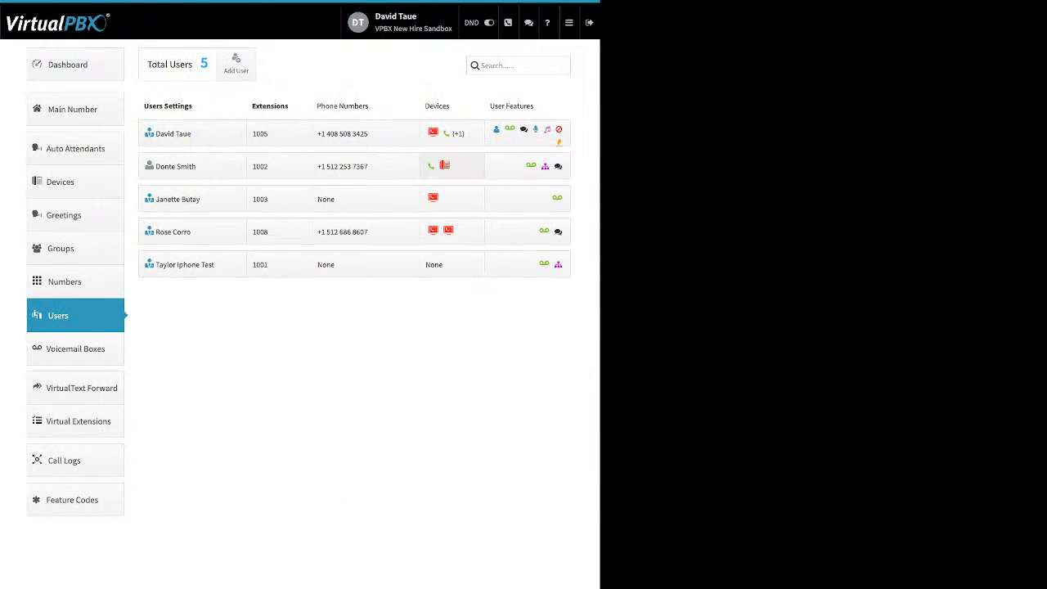
{"action": "left_click", "coordinate": [451, 166]}
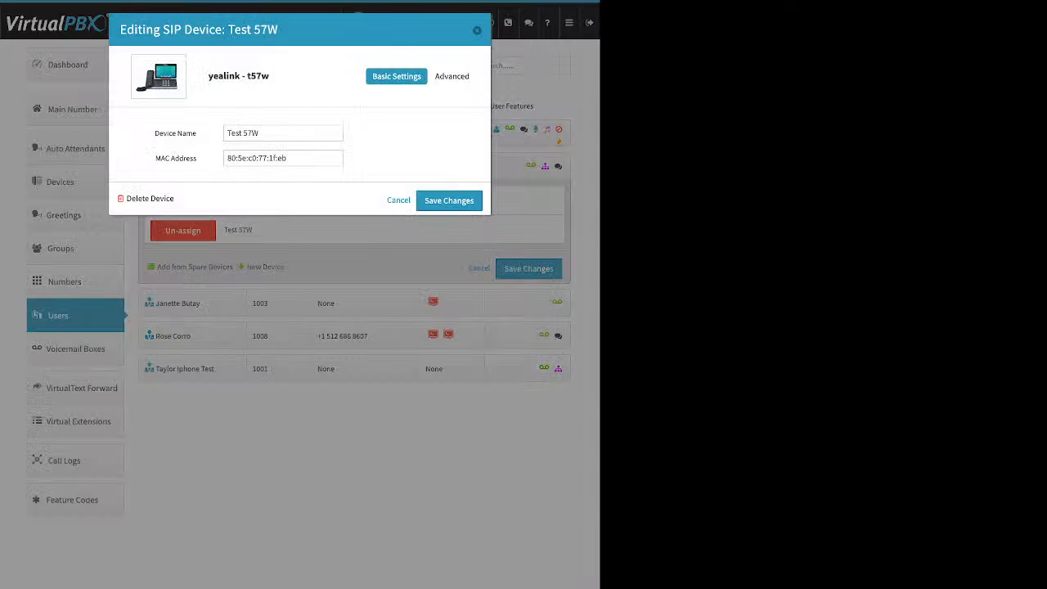
{"action": "left_click", "coordinate": [454, 76]}
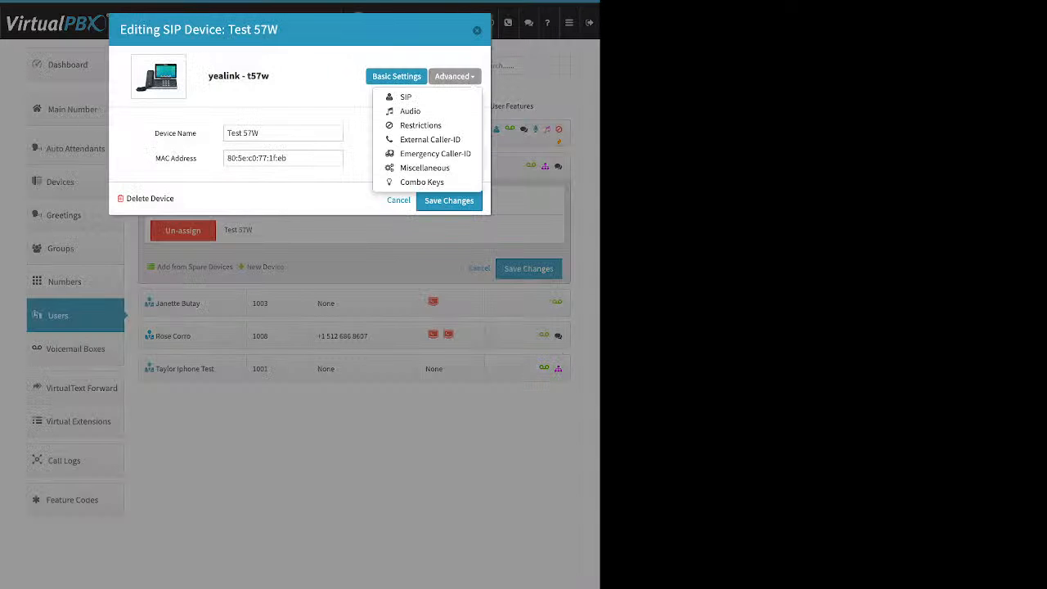
{"action": "left_click", "coordinate": [425, 168]}
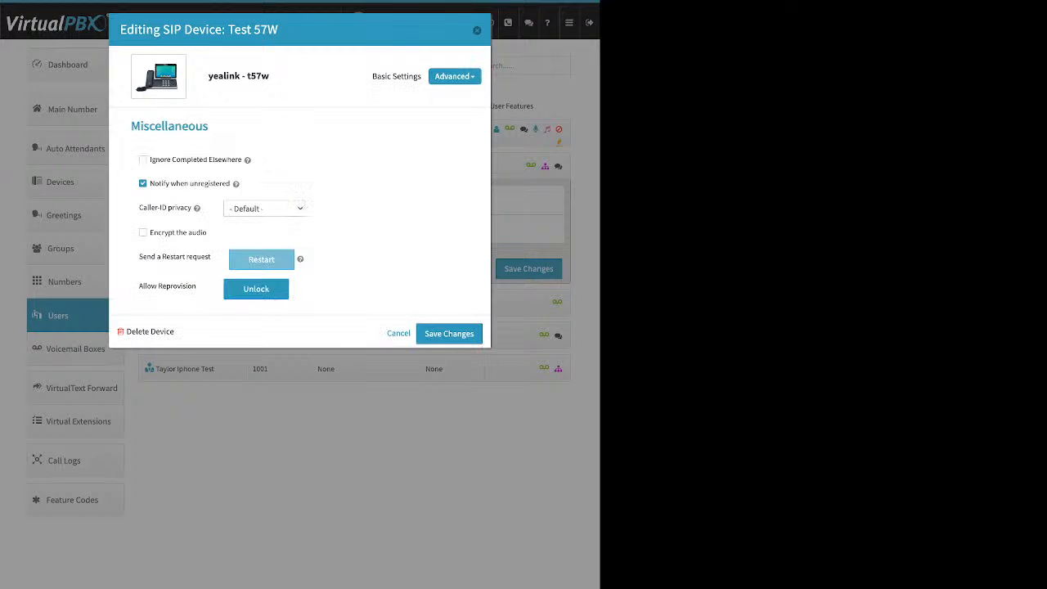
{"action": "left_click_drag", "start_coordinate": [138, 285], "coordinate": [196, 285]}
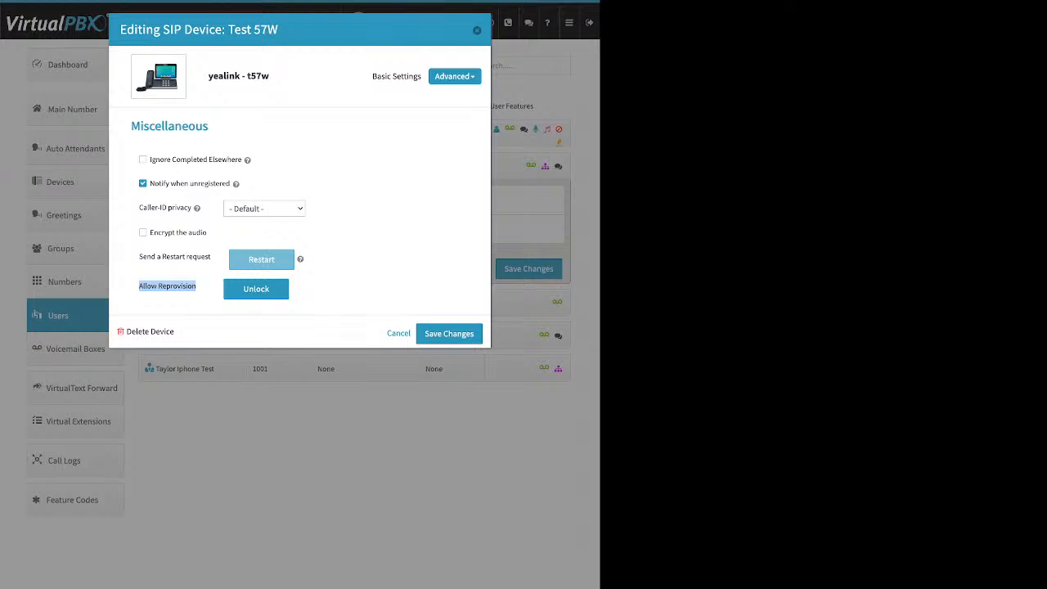
{"action": "left_click", "coordinate": [256, 288]}
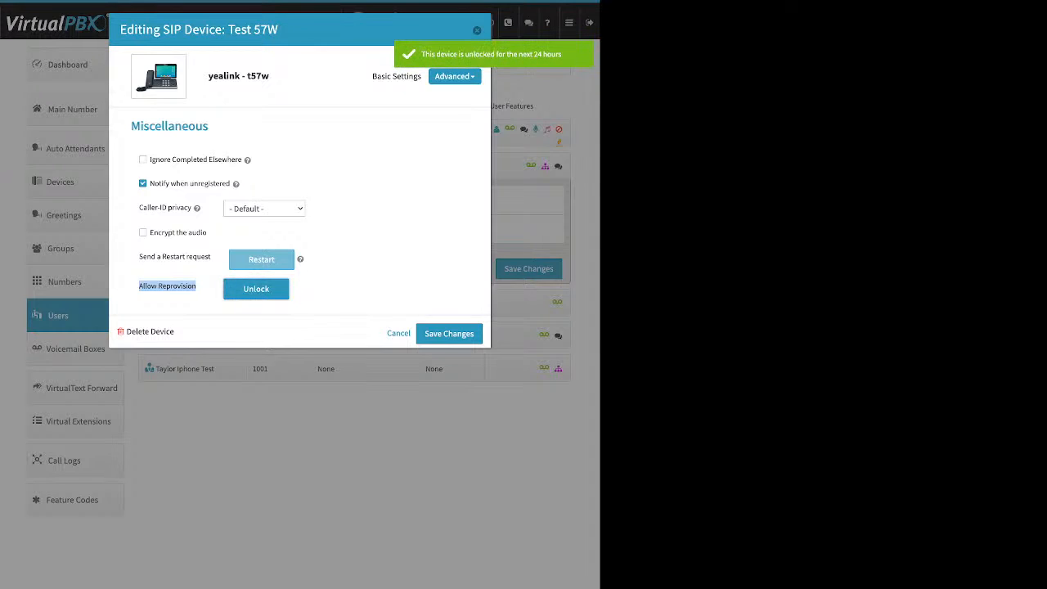
{"action": "left_click", "coordinate": [449, 333]}
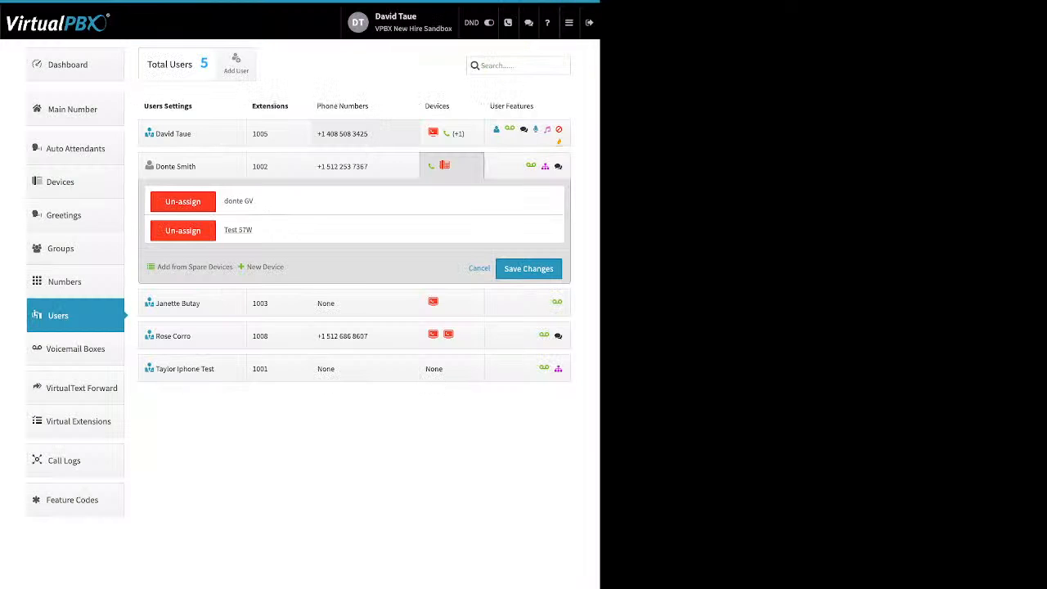
{"action": "left_click", "coordinate": [528, 269]}
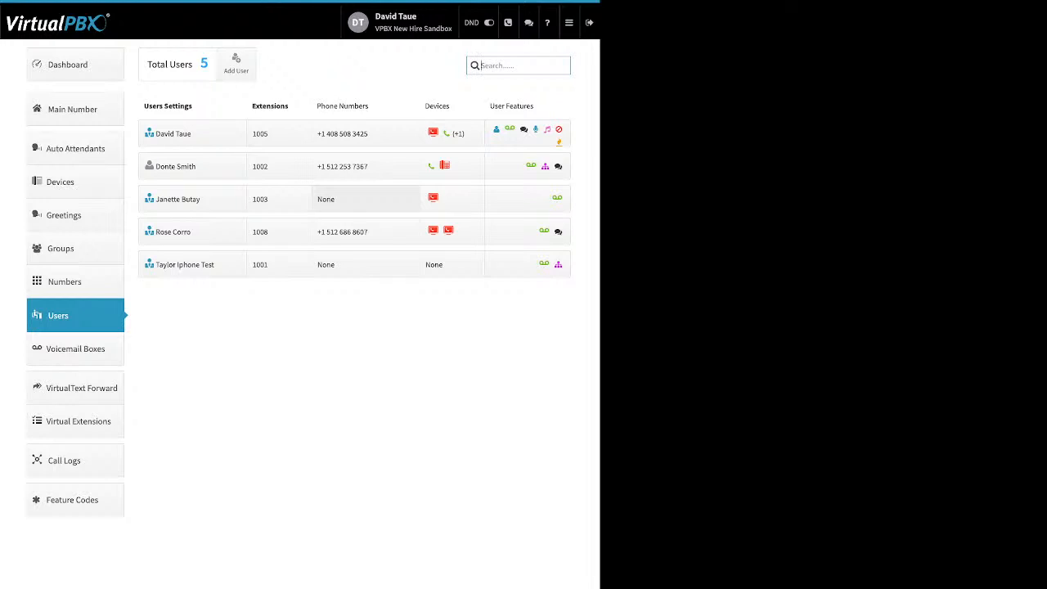
Examine the Device Name and Number fields for a new cell phone on extension 1005, and close the form without creating it.
{"action": "left_click", "coordinate": [451, 133]}
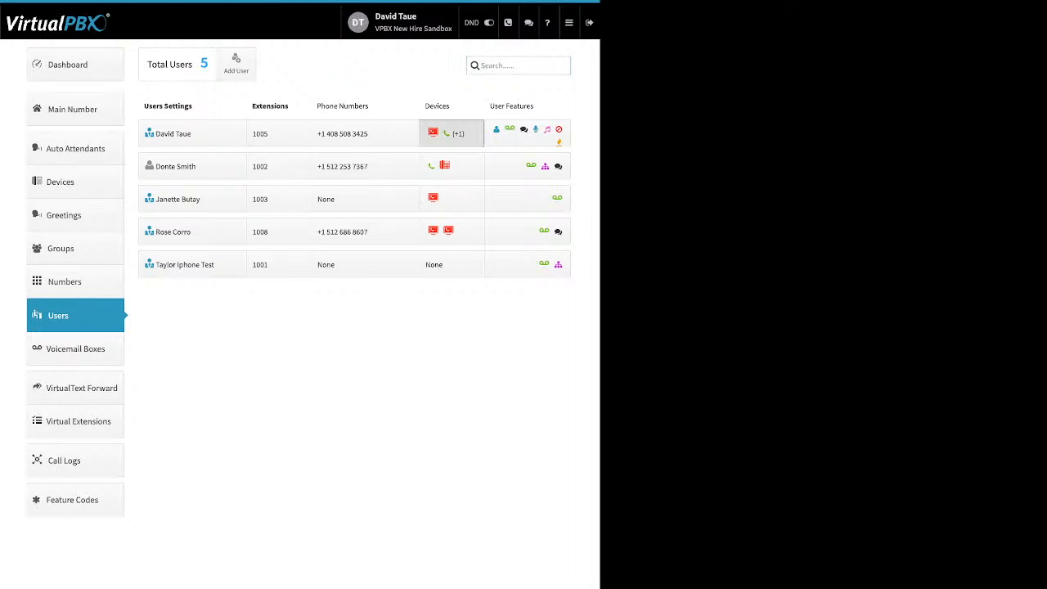
{"action": "left_click", "coordinate": [265, 262]}
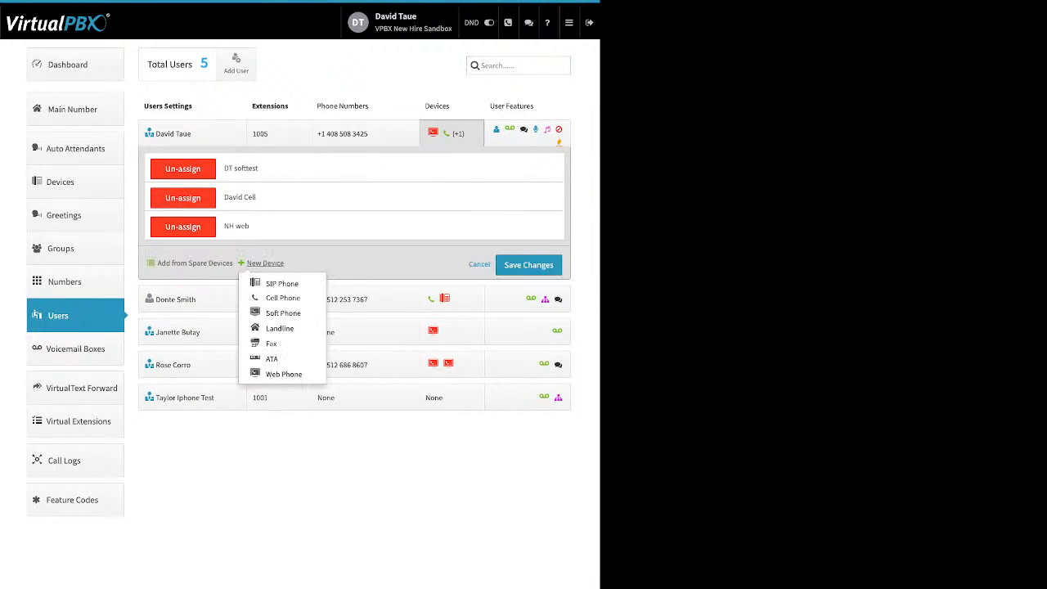
{"action": "left_click", "coordinate": [281, 297]}
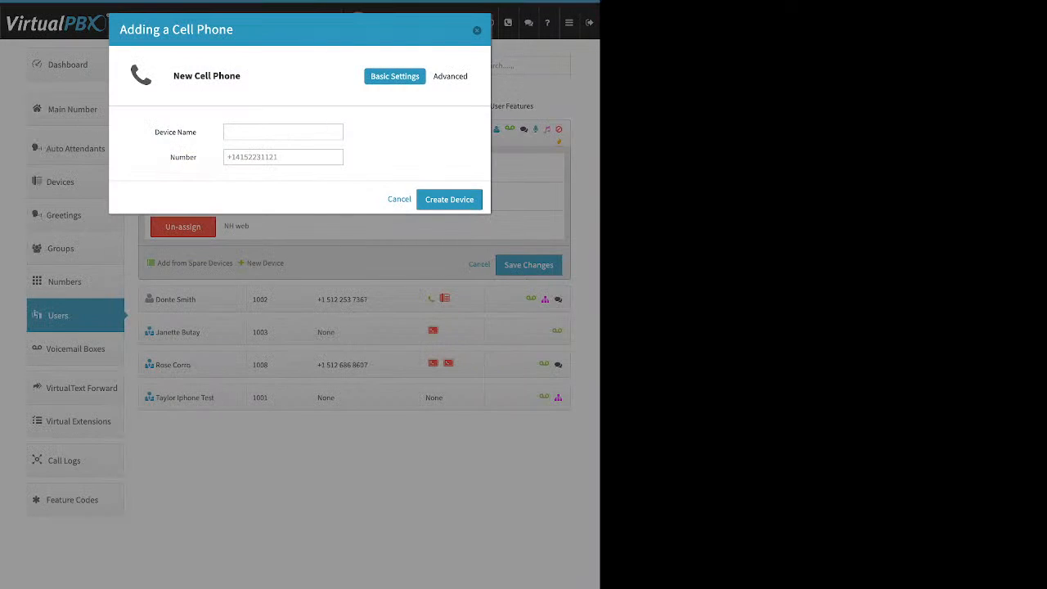
{"action": "left_click_drag", "start_coordinate": [155, 133], "coordinate": [197, 157]}
{"action": "key", "text": "Escape"}
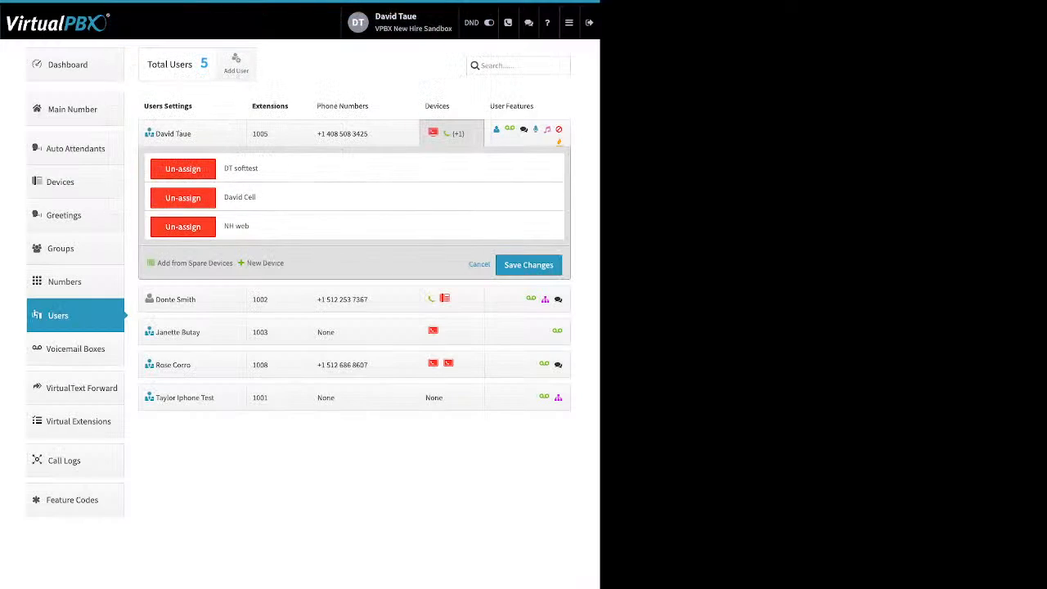
Examine the cellphone voicemail option in the advanced settings of the extension 1005 user's existing cell phone, leaving it disabled.
{"action": "left_click", "coordinate": [239, 197]}
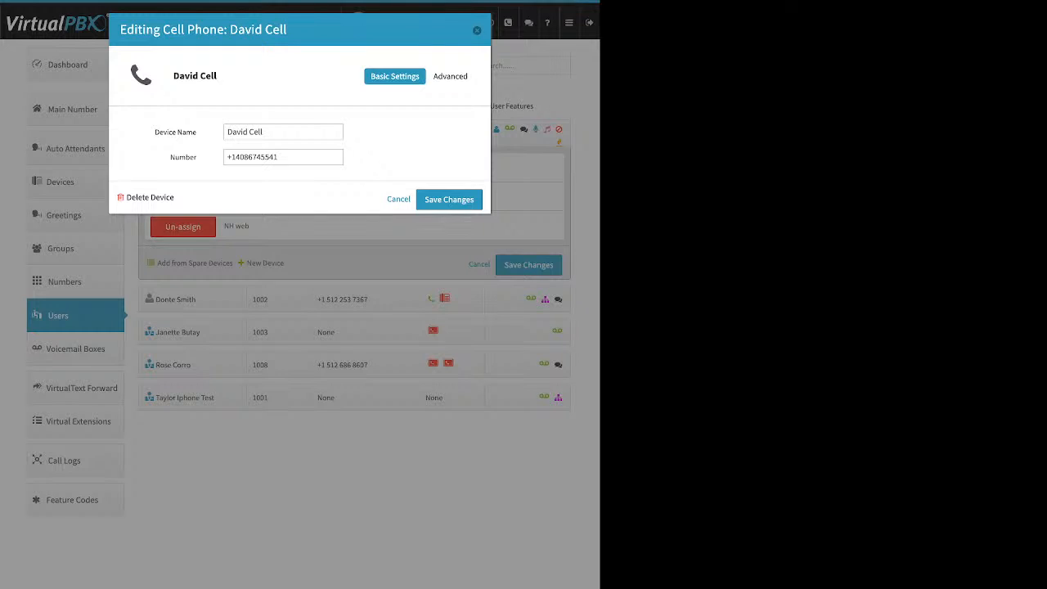
{"action": "left_click", "coordinate": [453, 76]}
{"action": "left_click", "coordinate": [438, 97]}
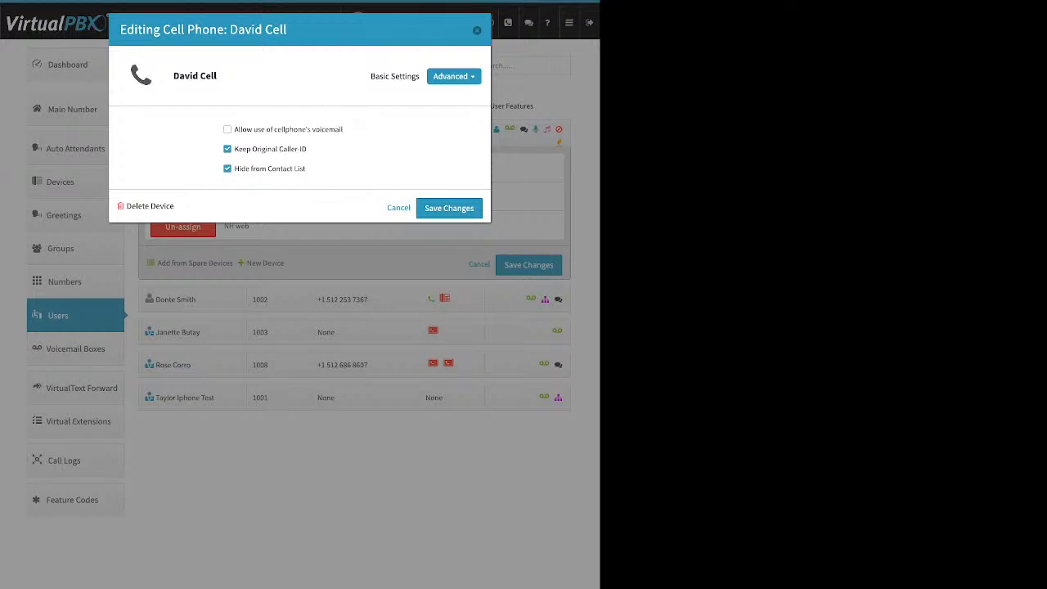
{"action": "left_click_drag", "start_coordinate": [343, 129], "coordinate": [234, 129]}
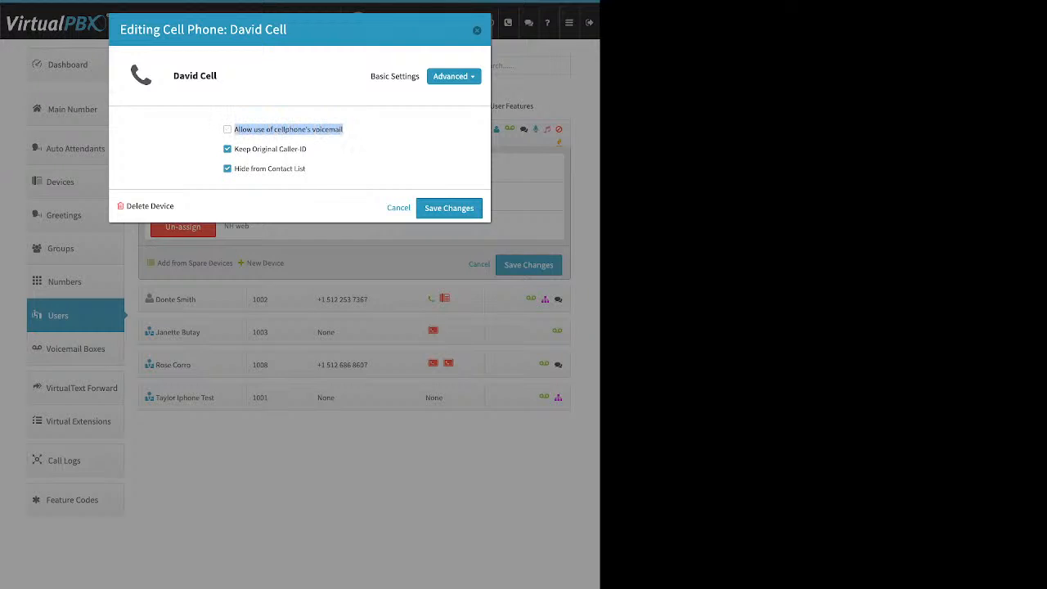
{"action": "left_click", "coordinate": [344, 130]}
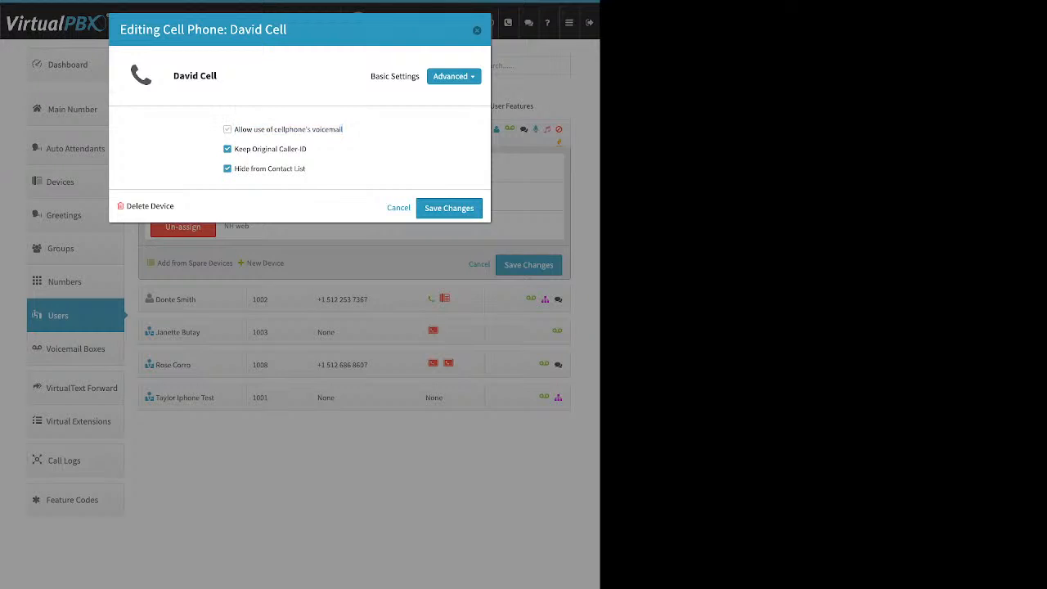
{"action": "left_click", "coordinate": [228, 130]}
{"action": "left_click", "coordinate": [228, 129]}
Try turning off Keep Original Caller-ID for the extension 1005 user's cell phone, and close its settings without saving.
{"action": "left_click_drag", "start_coordinate": [307, 149], "coordinate": [234, 149]}
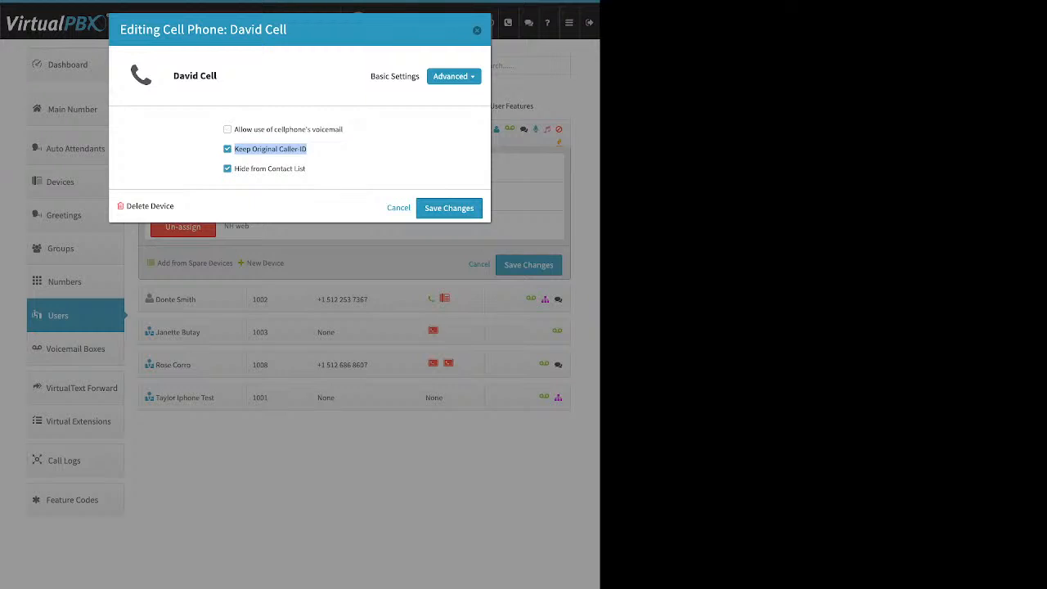
{"action": "left_click", "coordinate": [227, 149]}
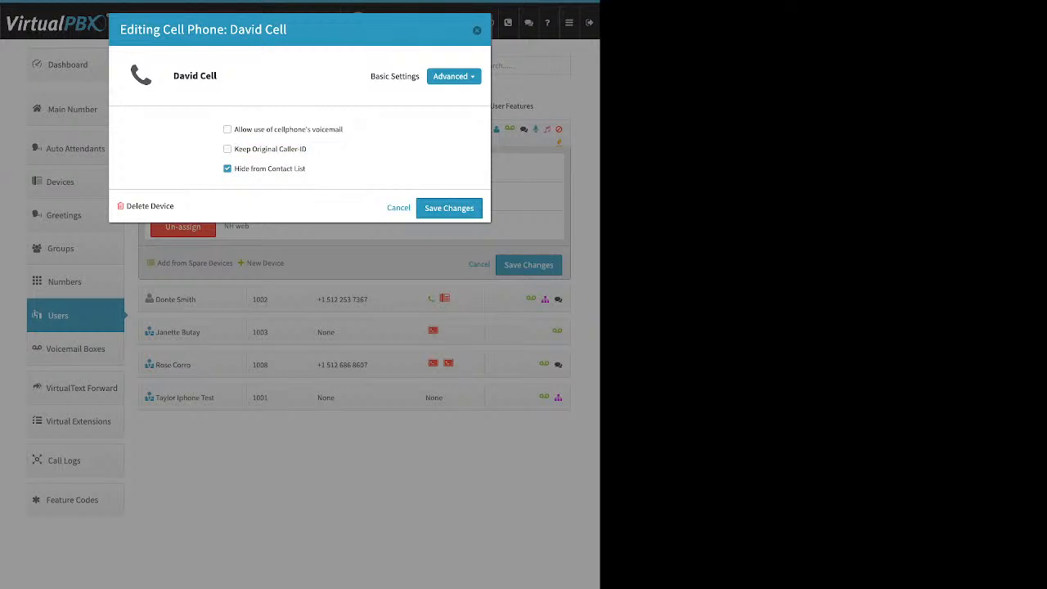
{"action": "left_click", "coordinate": [477, 30]}
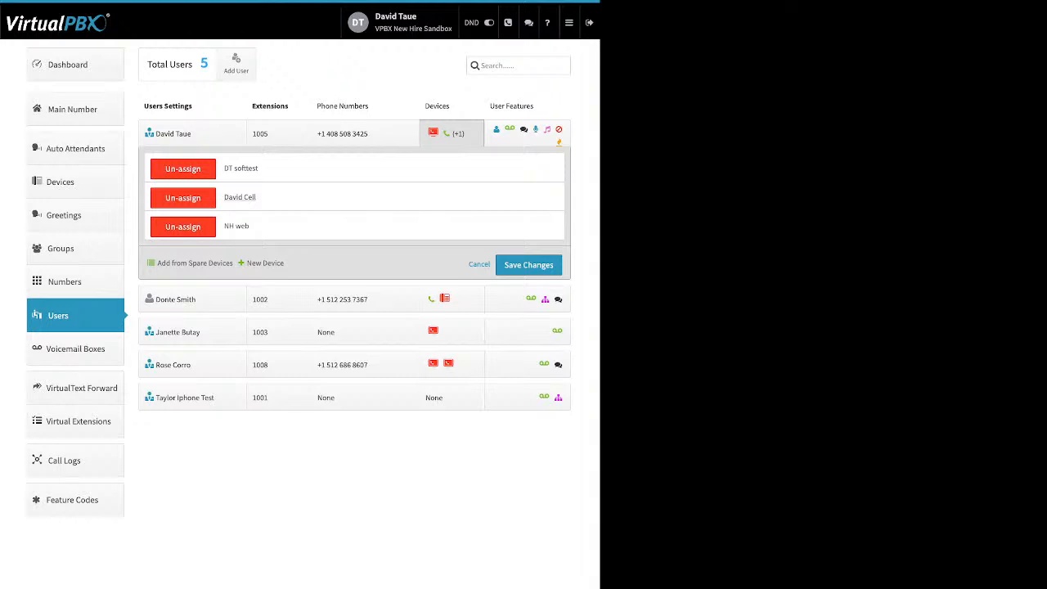
Examine the Company Caller ID number setting on the dashboard, and cancel without changes.
{"action": "left_click", "coordinate": [72, 64]}
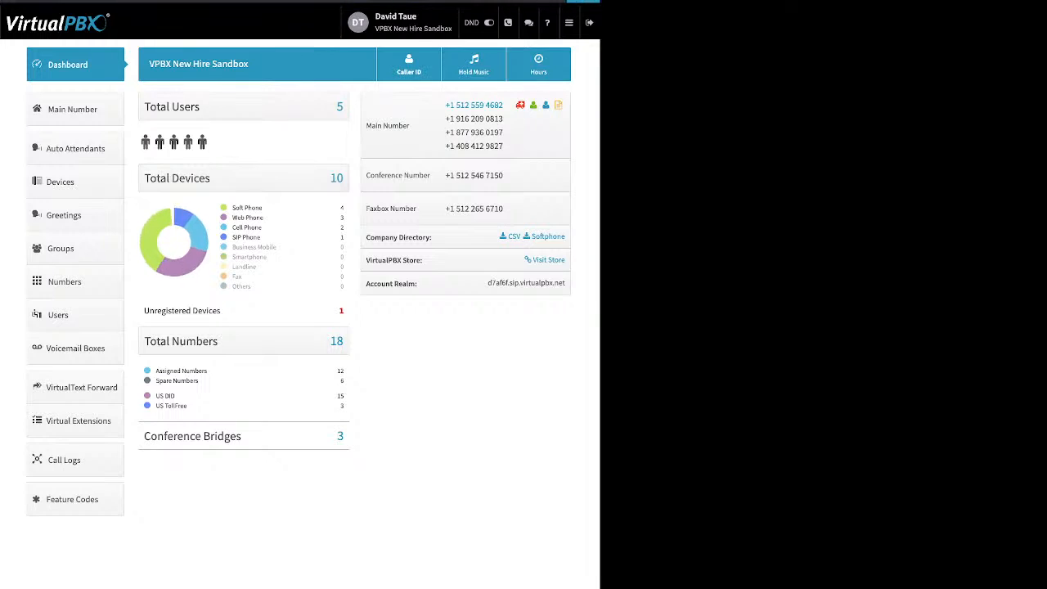
{"action": "left_click", "coordinate": [409, 65]}
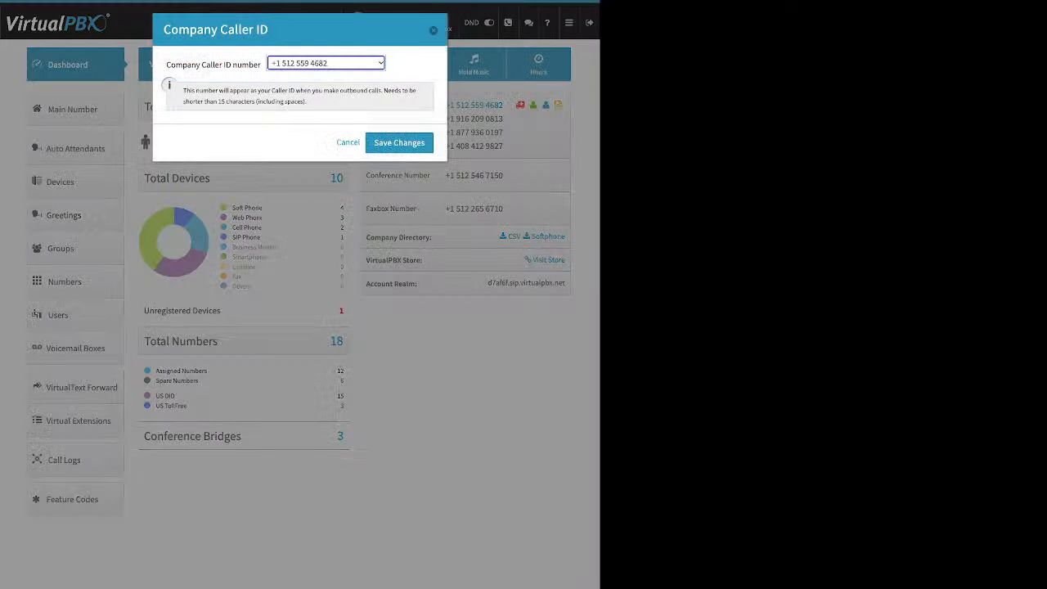
{"action": "left_click_drag", "start_coordinate": [176, 64], "coordinate": [254, 64]}
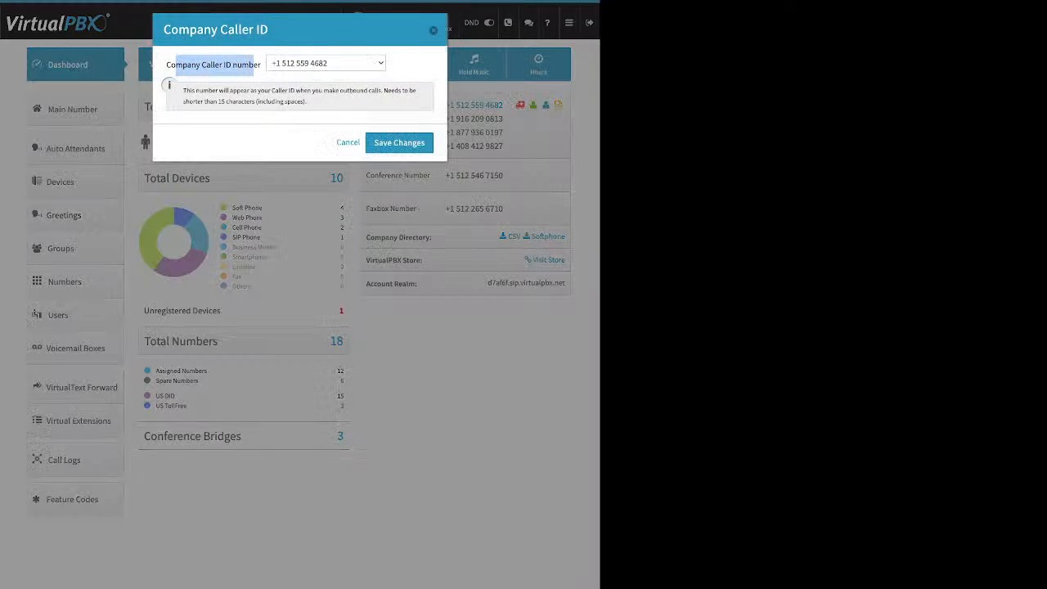
{"action": "left_click", "coordinate": [348, 142]}
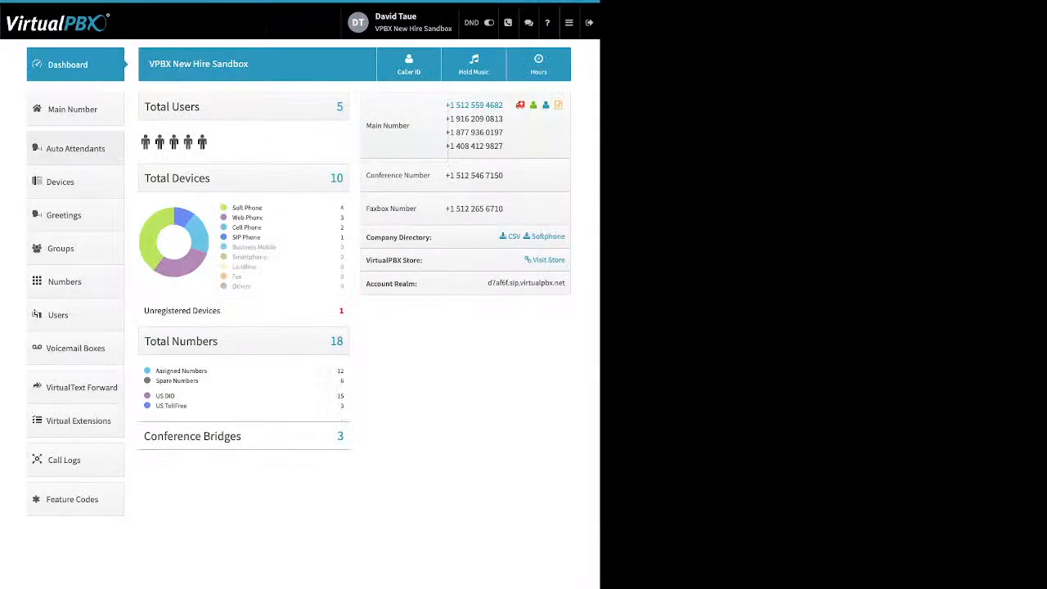
Open the form for adding a new soft phone to the extension 1002 user.
{"action": "left_click", "coordinate": [58, 315]}
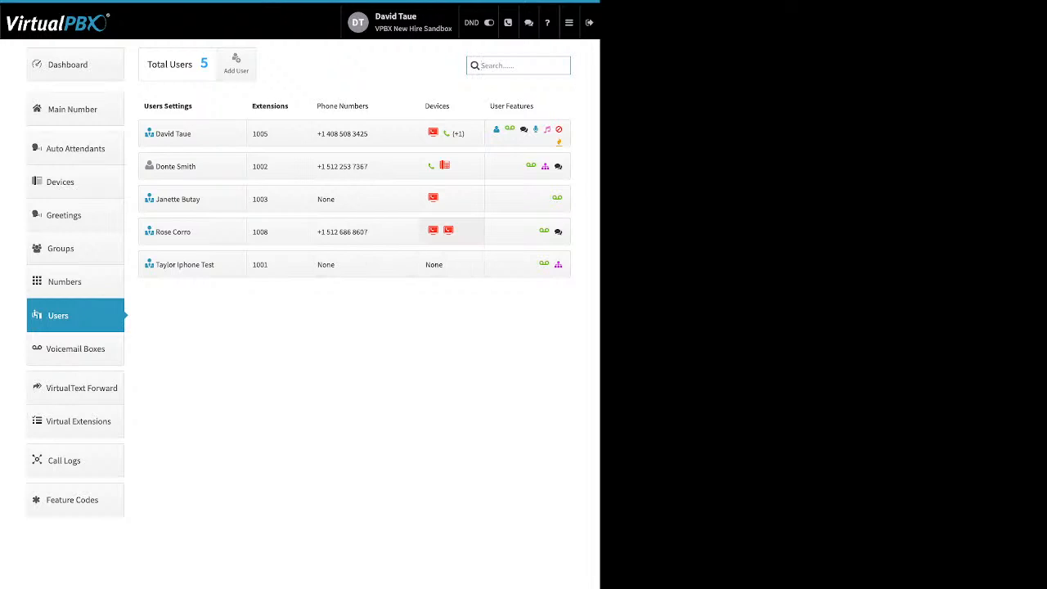
{"action": "left_click", "coordinate": [451, 166]}
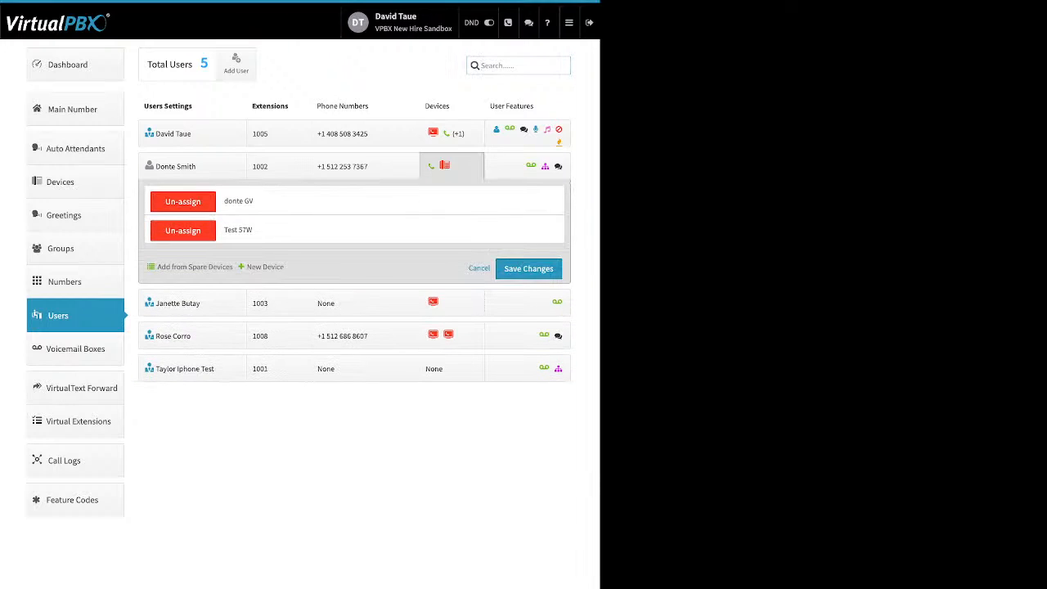
{"action": "left_click", "coordinate": [265, 267]}
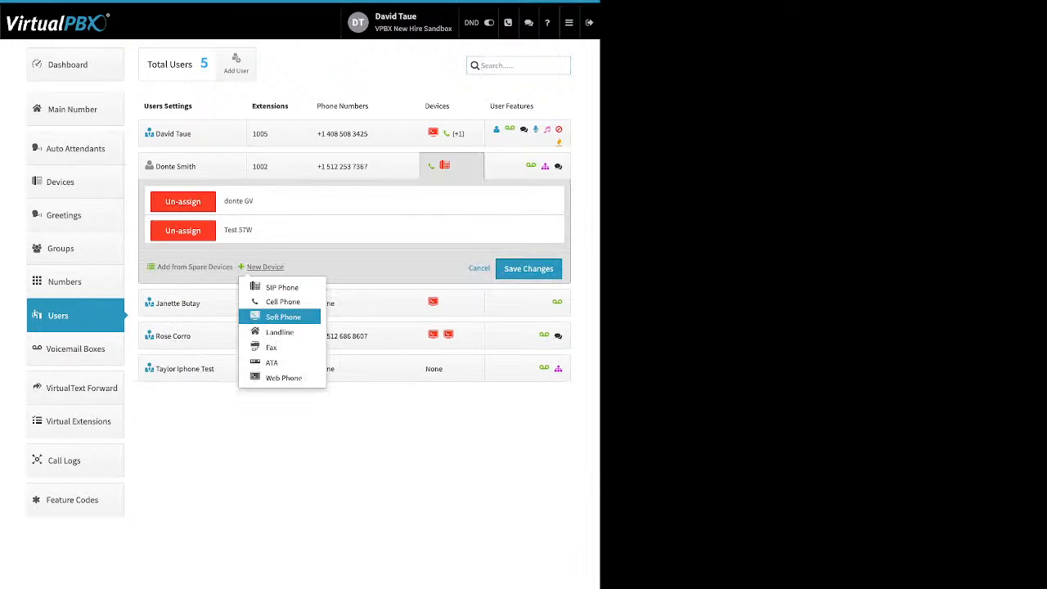
{"action": "left_click", "coordinate": [283, 316]}
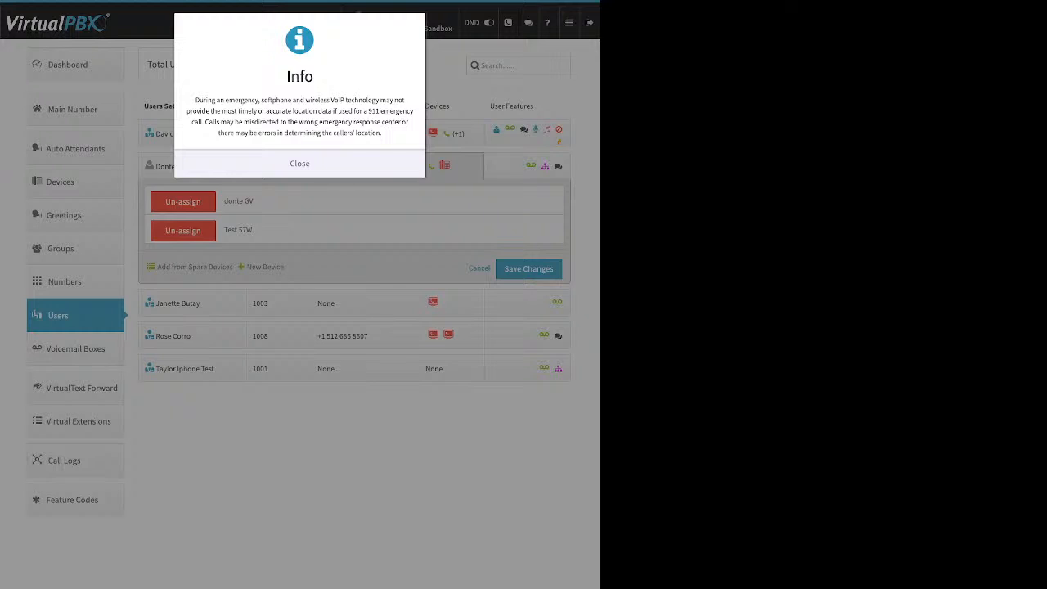
{"action": "left_click", "coordinate": [300, 164]}
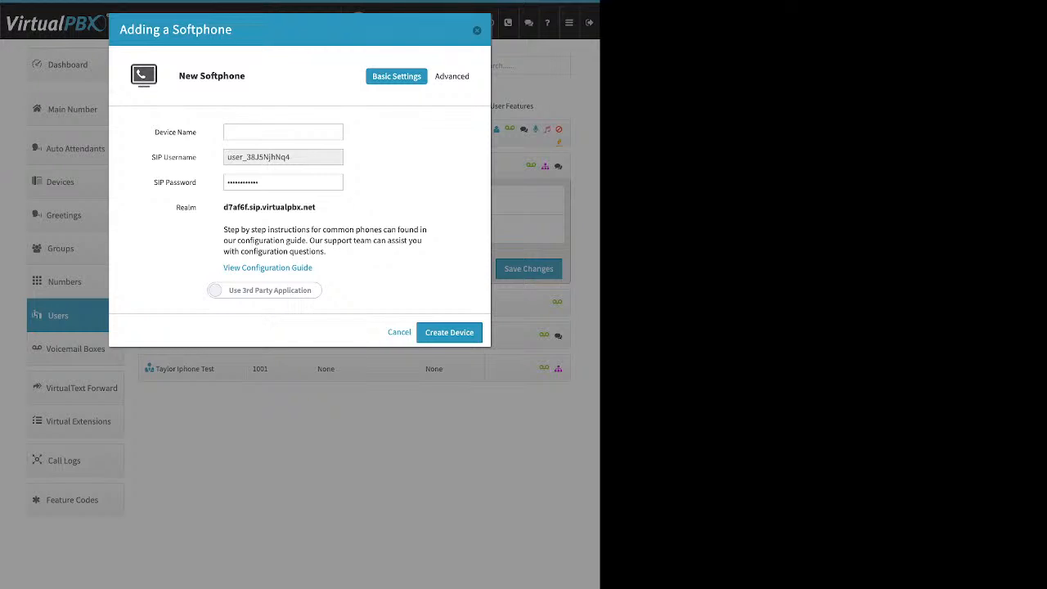
Examine the SIP Username, SIP Password and Realm fields of the new softphone.
{"action": "left_click_drag", "start_coordinate": [156, 157], "coordinate": [197, 157]}
{"action": "double_click", "coordinate": [258, 157]}
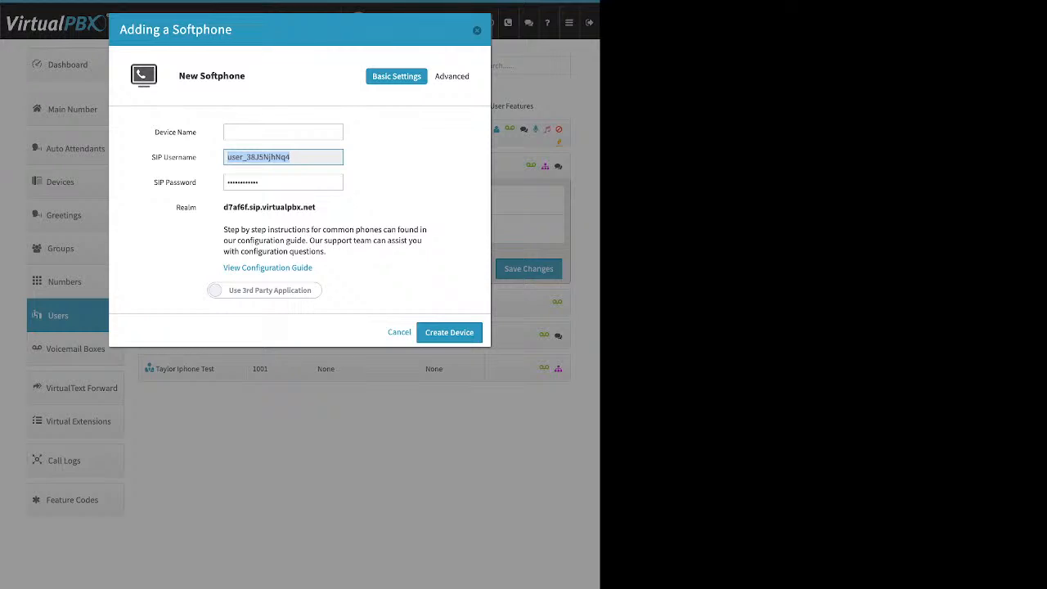
{"action": "left_click", "coordinate": [283, 182]}
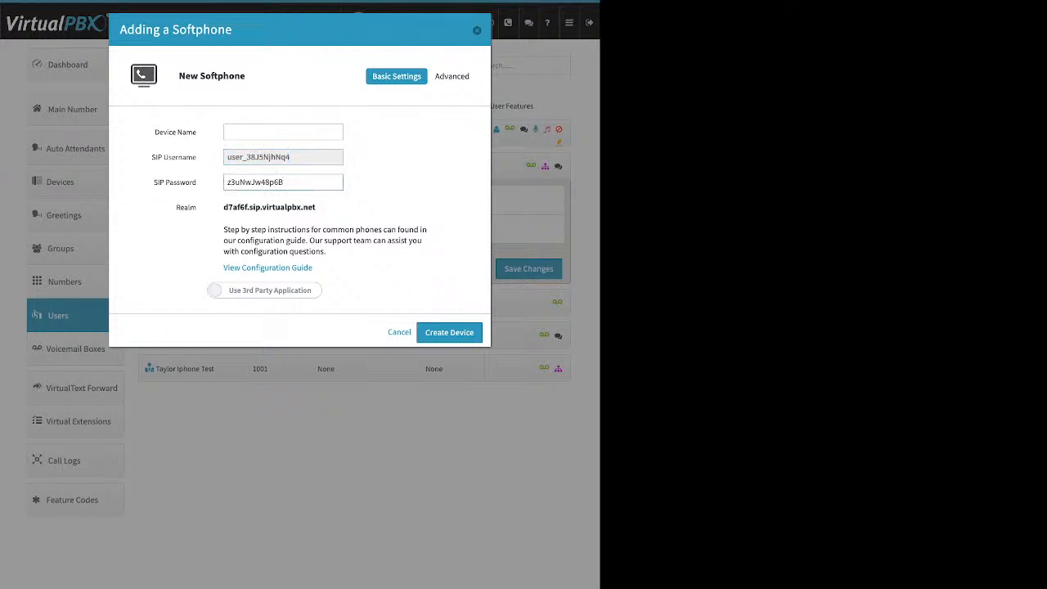
{"action": "double_click", "coordinate": [255, 183]}
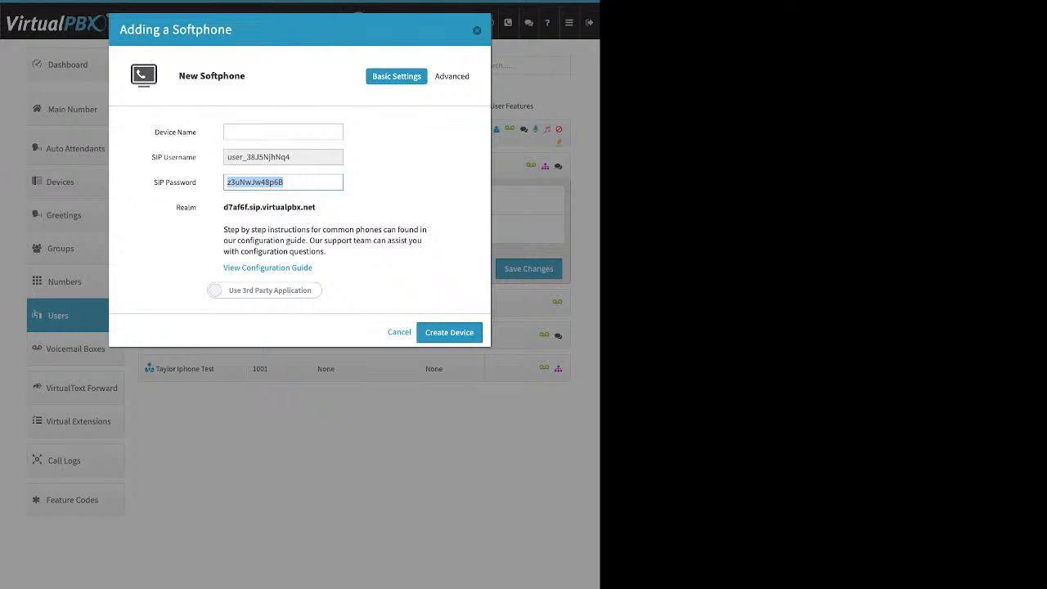
{"action": "left_click_drag", "start_coordinate": [316, 207], "coordinate": [222, 207]}
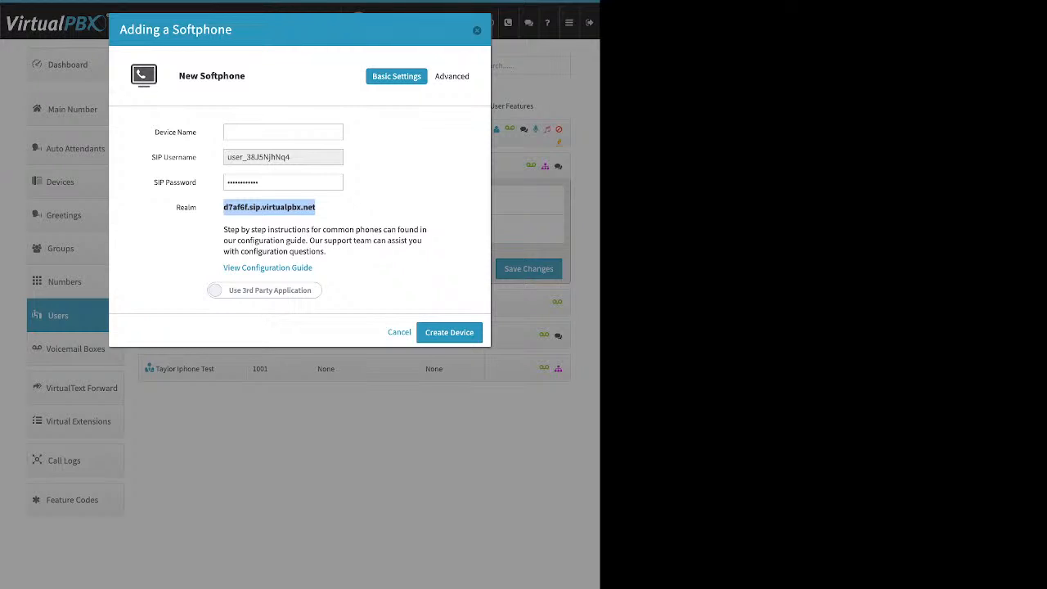
{"action": "left_click", "coordinate": [344, 208]}
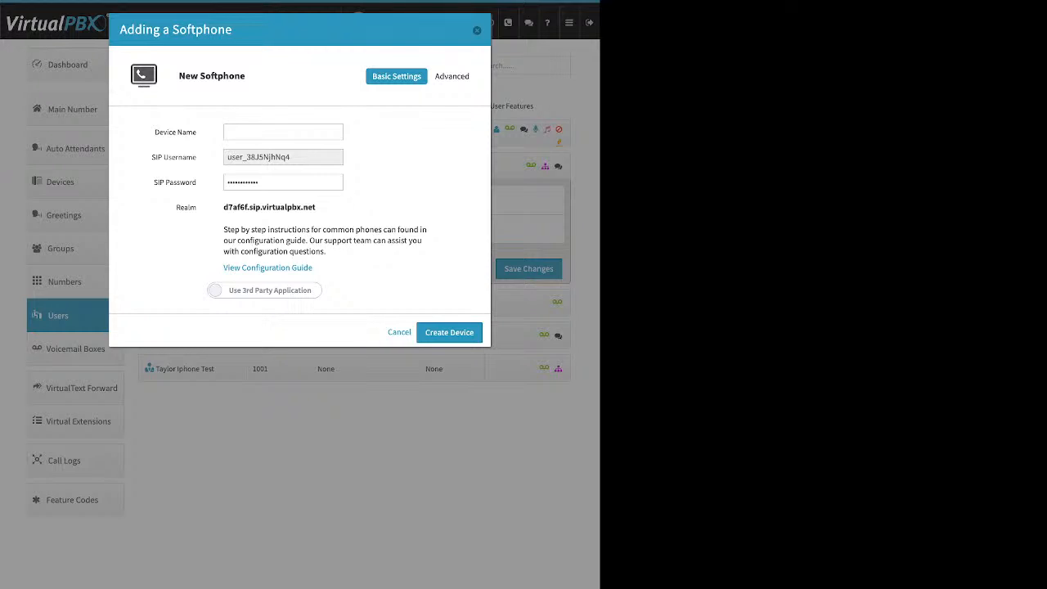
Examine the configuration guide link, try the Use VirtualPBX Application option for the new softphone, and close the form without creating the device.
{"action": "left_click_drag", "start_coordinate": [315, 268], "coordinate": [223, 268]}
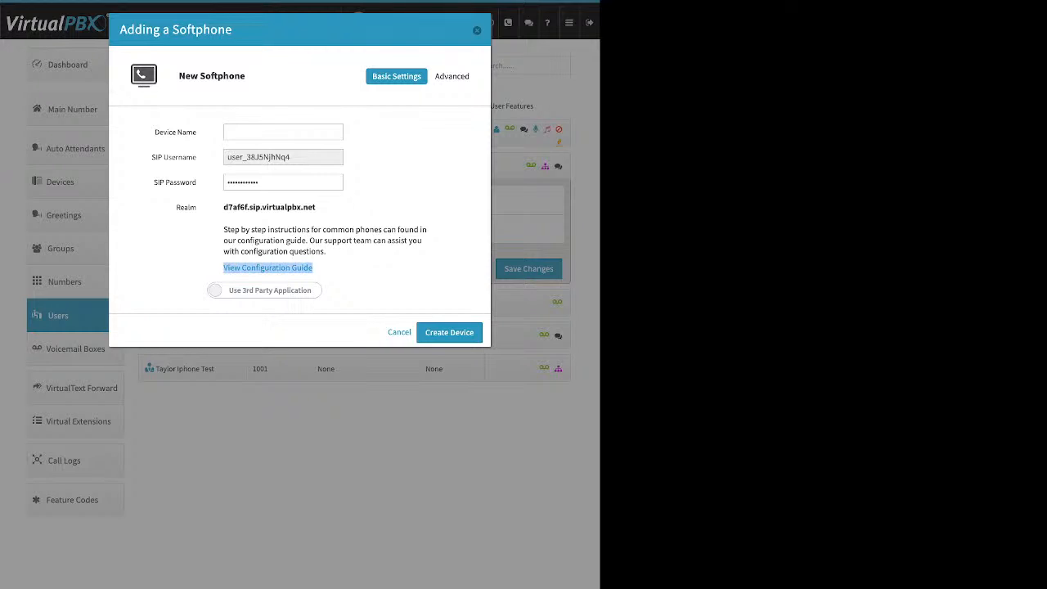
{"action": "left_click", "coordinate": [352, 268]}
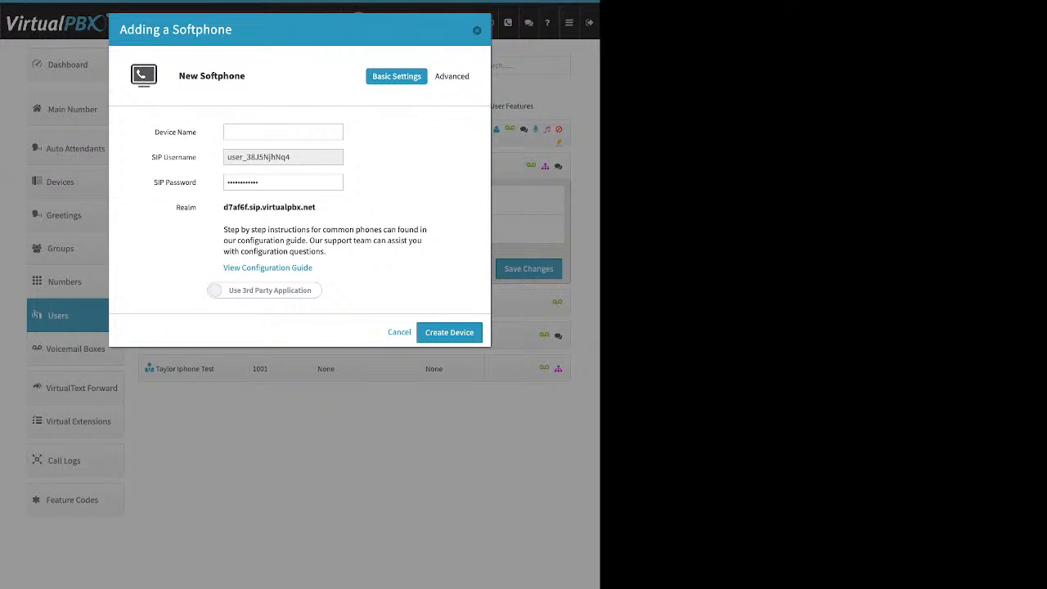
{"action": "left_click", "coordinate": [265, 290]}
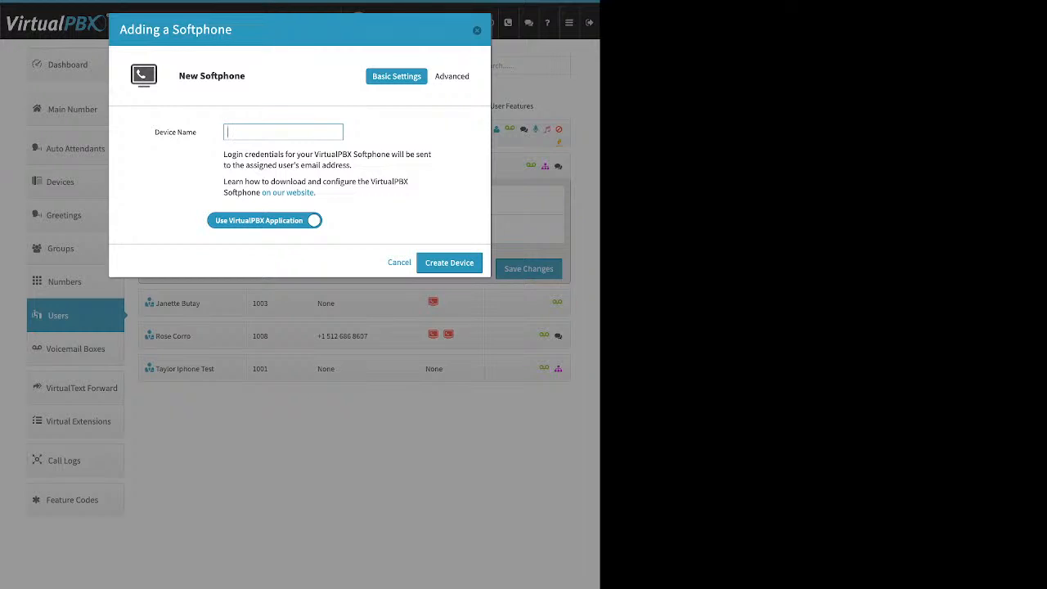
{"action": "key", "text": "Escape"}
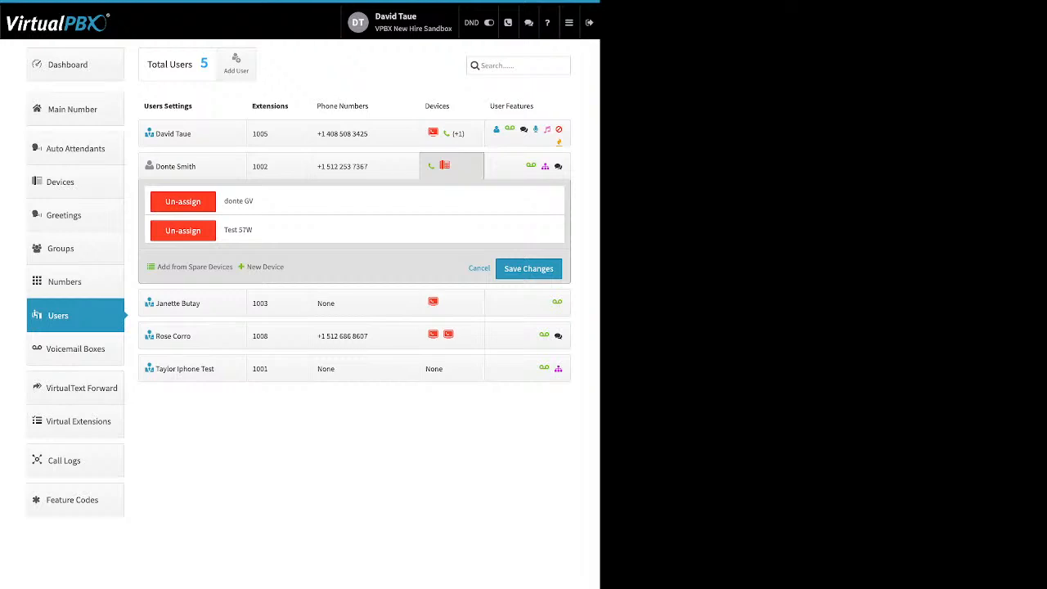
Examine the basic settings for a new web phone on extension 1002, and close the form without creating it.
{"action": "left_click", "coordinate": [265, 267]}
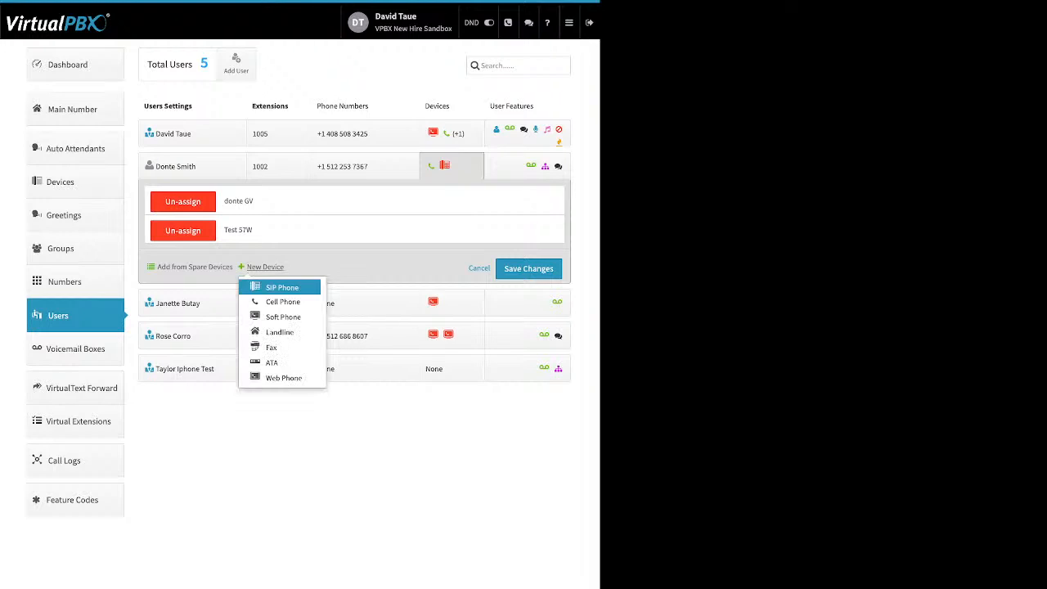
{"action": "left_click", "coordinate": [284, 378]}
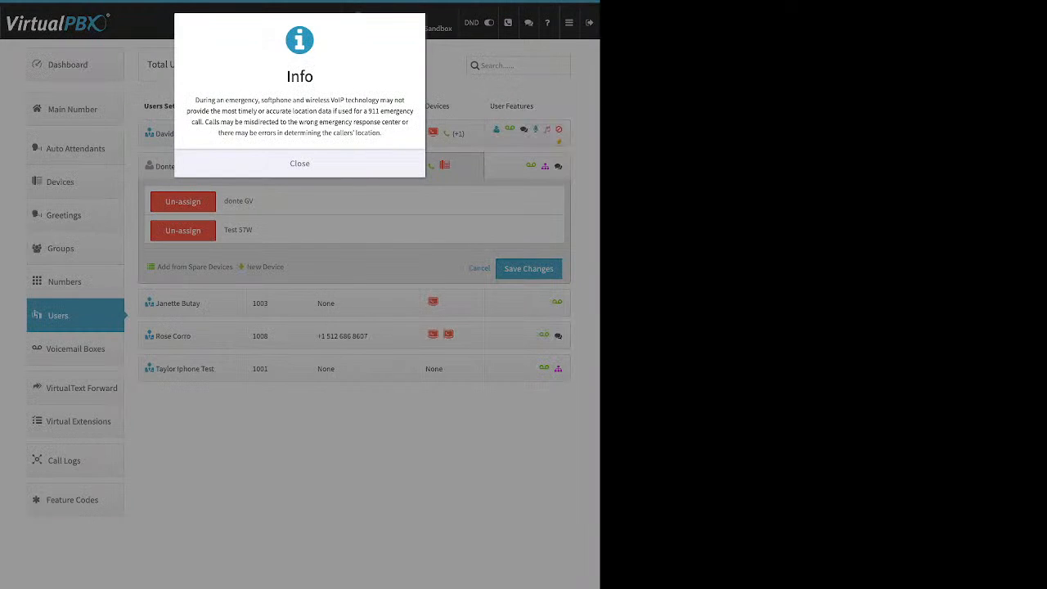
{"action": "left_click", "coordinate": [299, 163]}
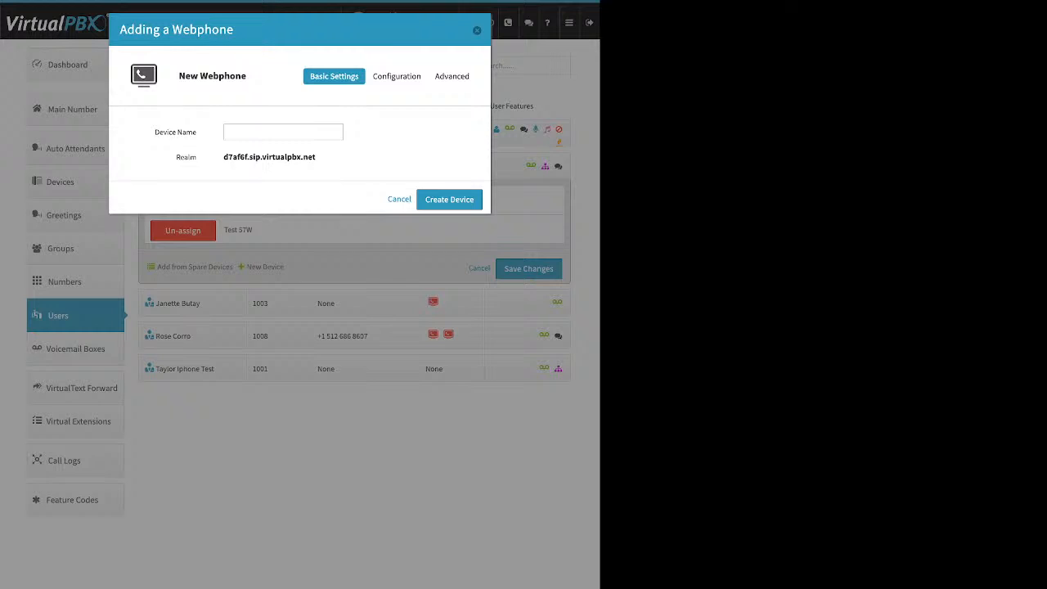
{"action": "left_click_drag", "start_coordinate": [163, 132], "coordinate": [193, 133]}
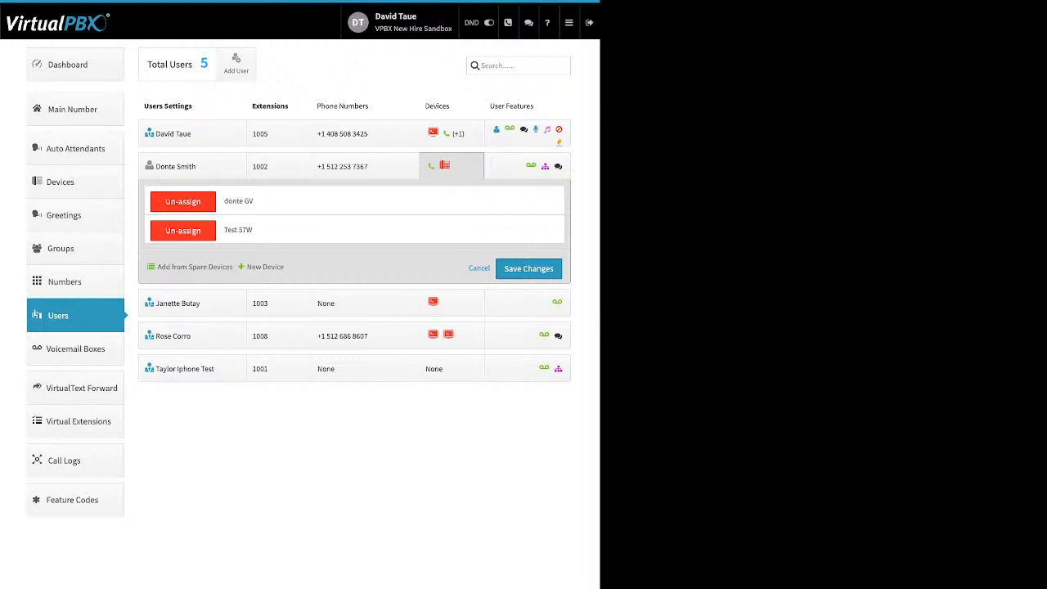
Examine the Caller-ID Number feature of the extension 1005 user and its selectable numbers, and close it without changes.
{"action": "left_click", "coordinate": [527, 134]}
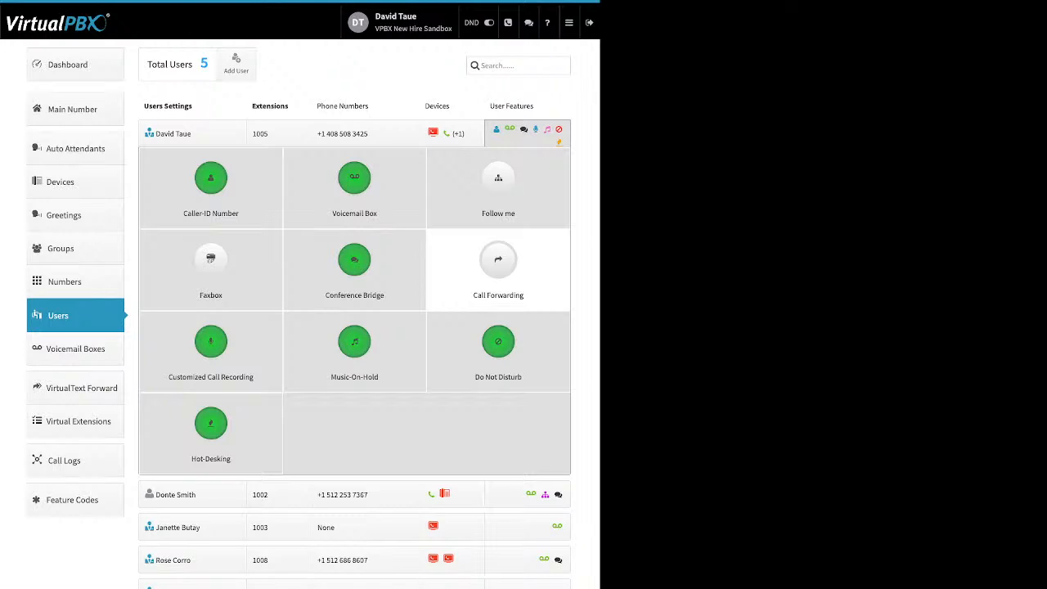
{"action": "left_click", "coordinate": [210, 180]}
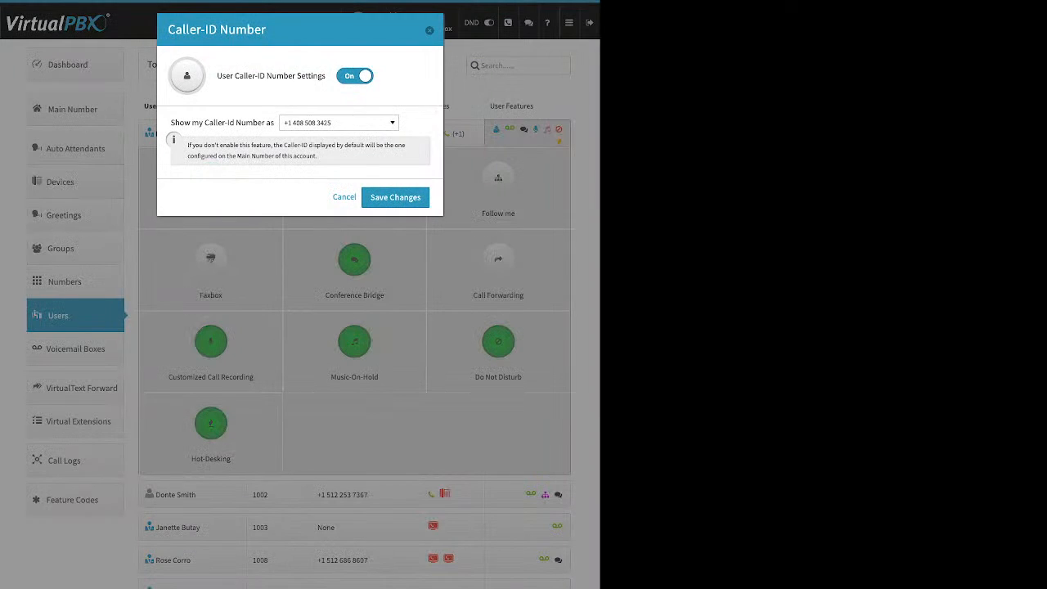
{"action": "left_click_drag", "start_coordinate": [245, 76], "coordinate": [326, 76]}
{"action": "left_click", "coordinate": [287, 76]}
{"action": "left_click", "coordinate": [339, 123]}
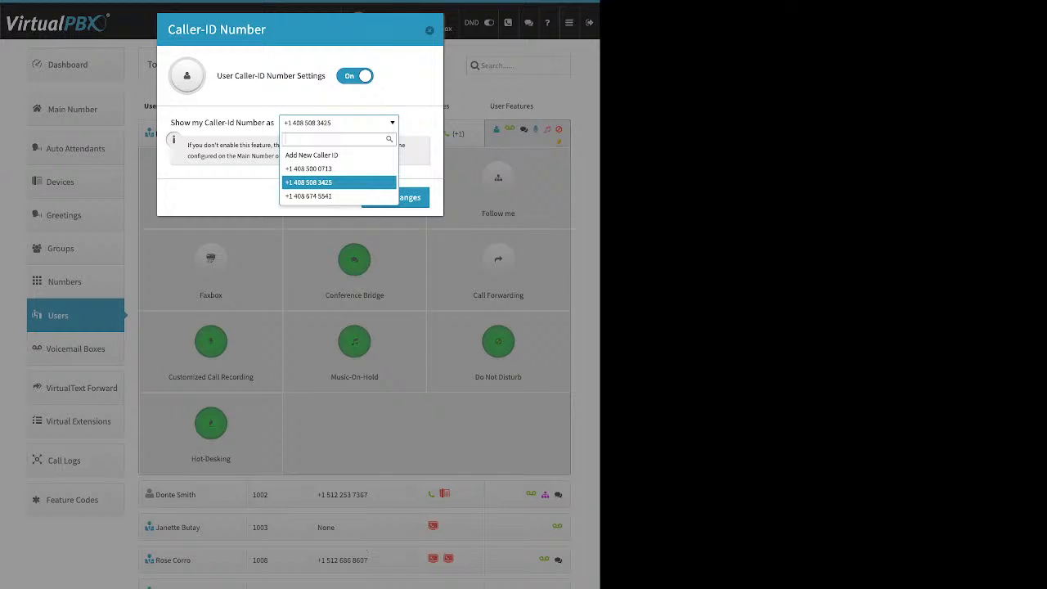
{"action": "left_click", "coordinate": [339, 122]}
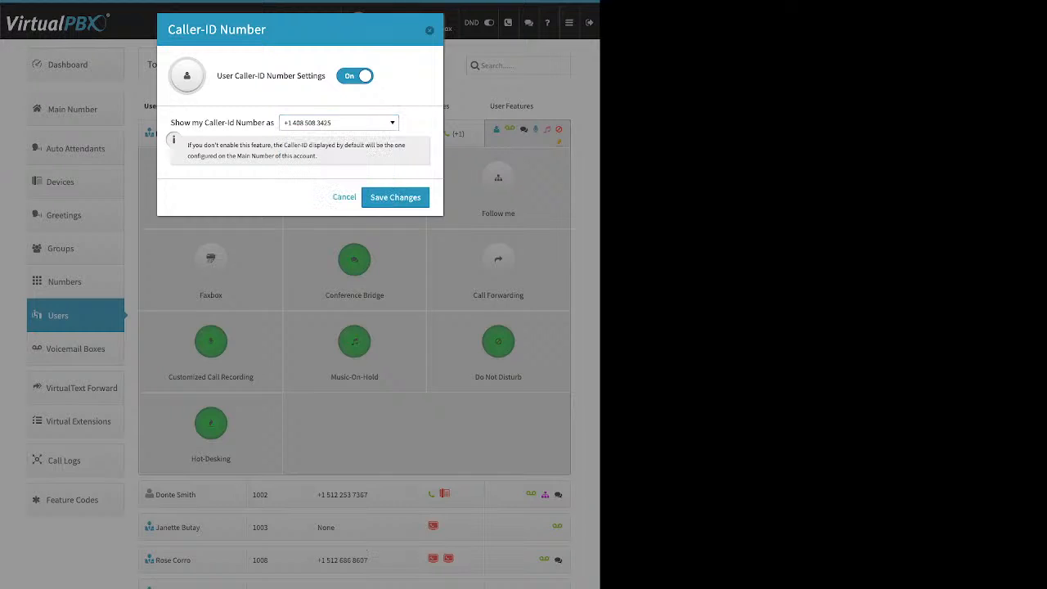
{"action": "key", "text": "Escape"}
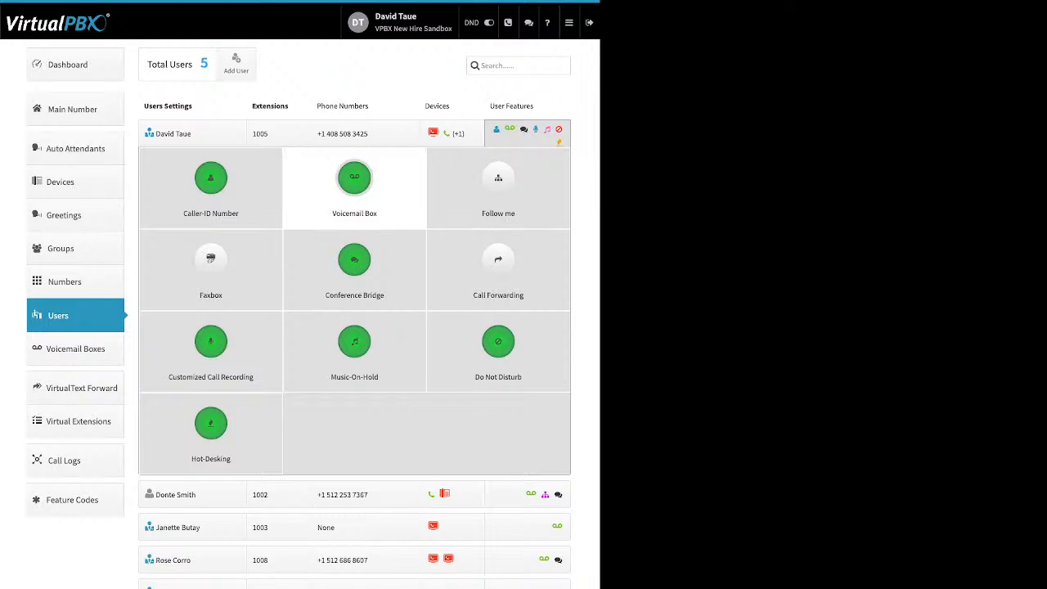
Examine the extension 1005 user's Voicemail Box settings, including attaching voicemail messages to email, and close them without changes.
{"action": "left_click", "coordinate": [355, 184]}
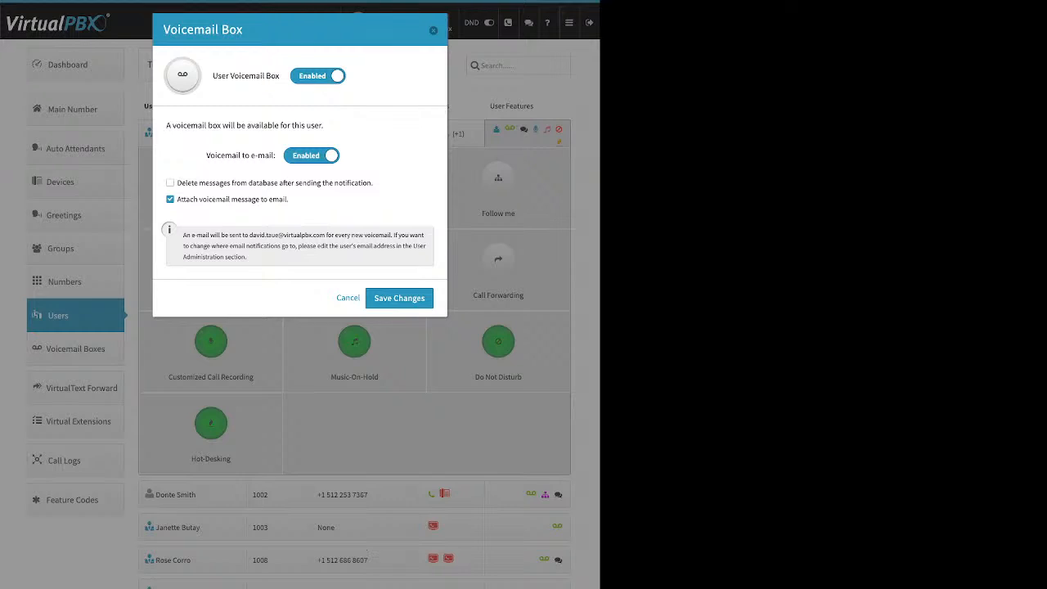
{"action": "left_click_drag", "start_coordinate": [290, 199], "coordinate": [176, 199]}
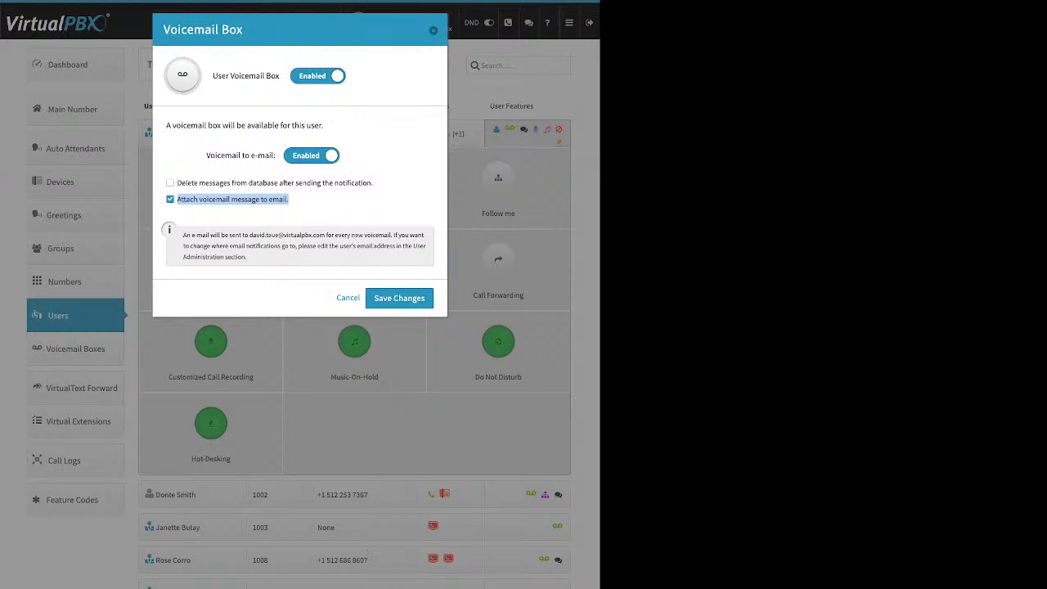
{"action": "left_click", "coordinate": [433, 30]}
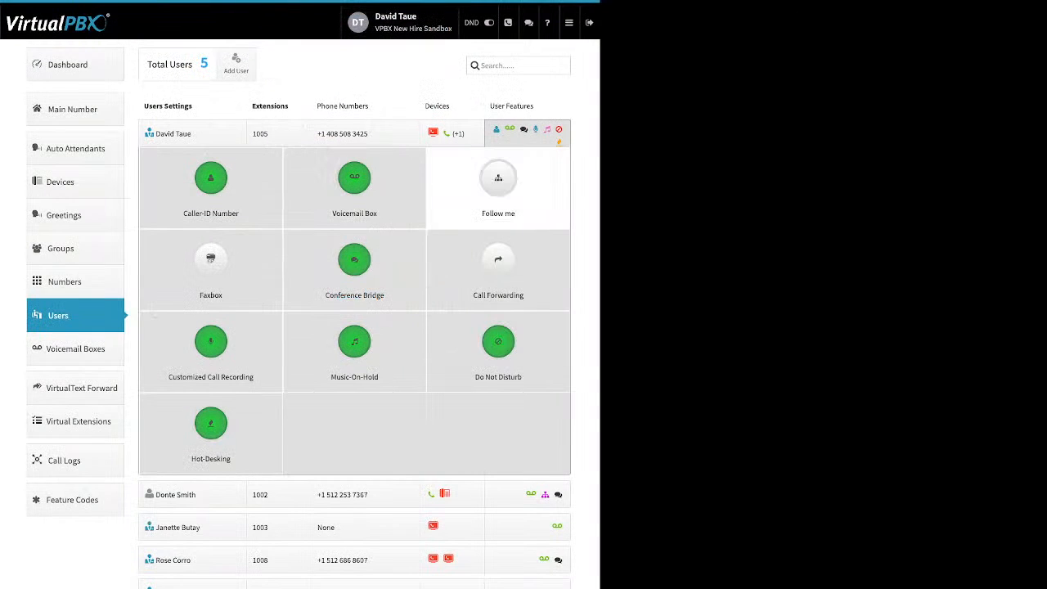
Enable Follow me for the extension 1005 user and allow the DT softtest and NH web devices to ring.
{"action": "left_click", "coordinate": [498, 184]}
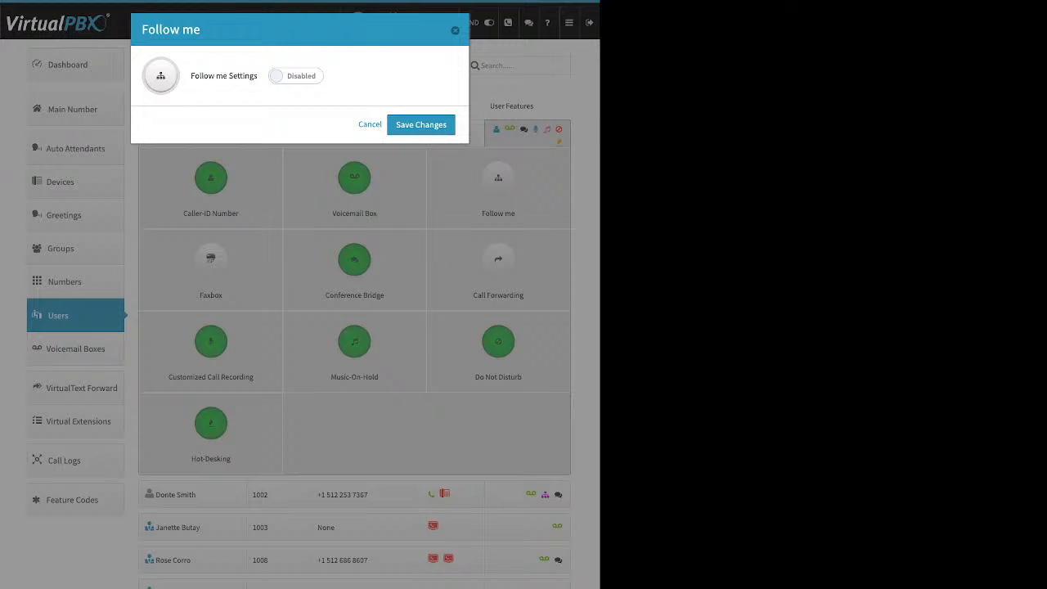
{"action": "left_click", "coordinate": [455, 30]}
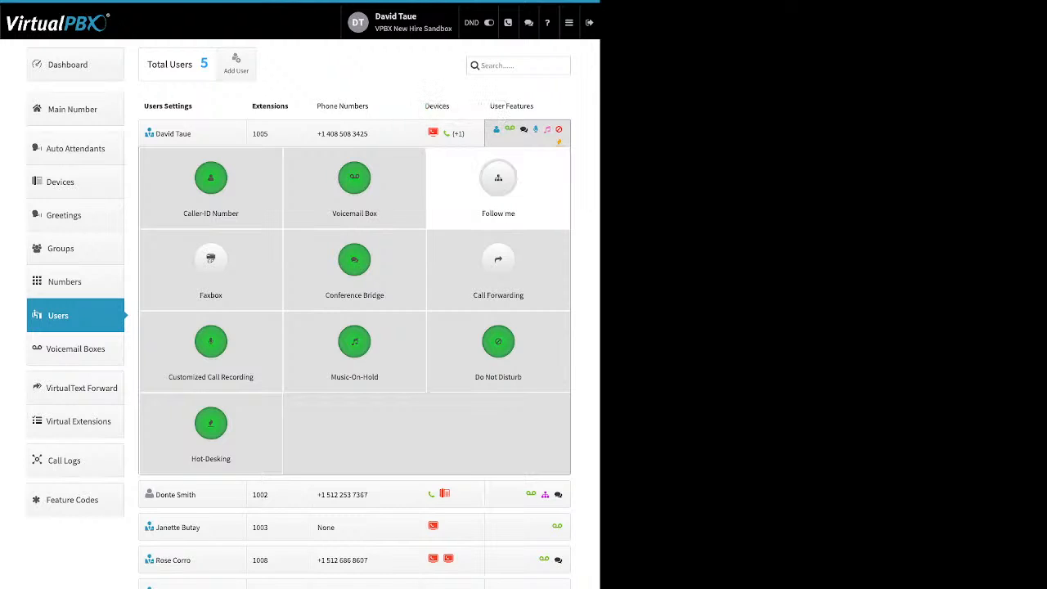
{"action": "left_click", "coordinate": [498, 180]}
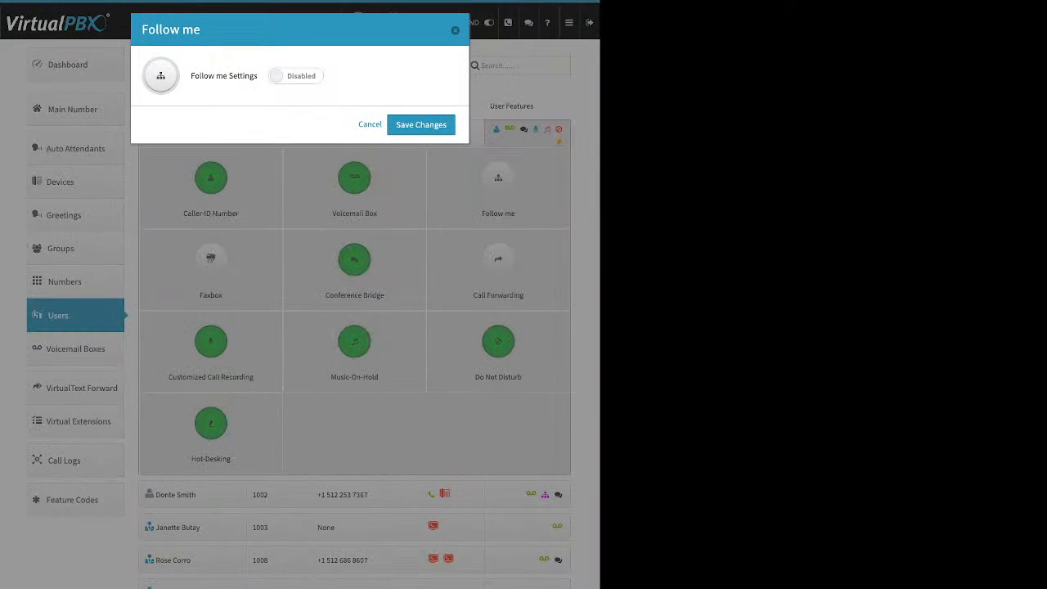
{"action": "left_click", "coordinate": [296, 76]}
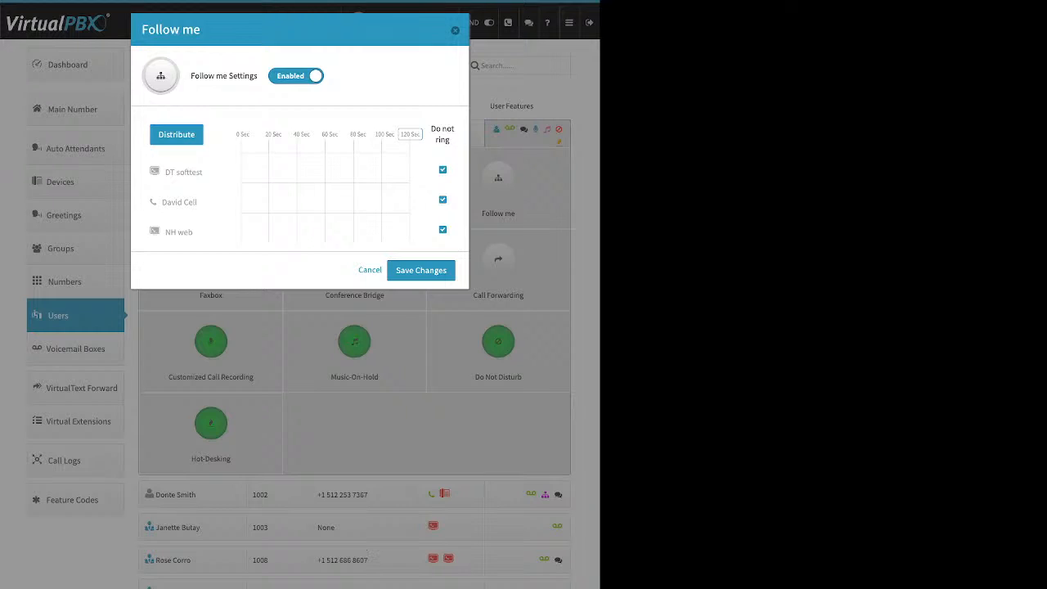
{"action": "left_click_drag", "start_coordinate": [450, 140], "coordinate": [431, 128]}
{"action": "left_click", "coordinate": [440, 135]}
{"action": "left_click", "coordinate": [442, 170]}
{"action": "left_click", "coordinate": [443, 229]}
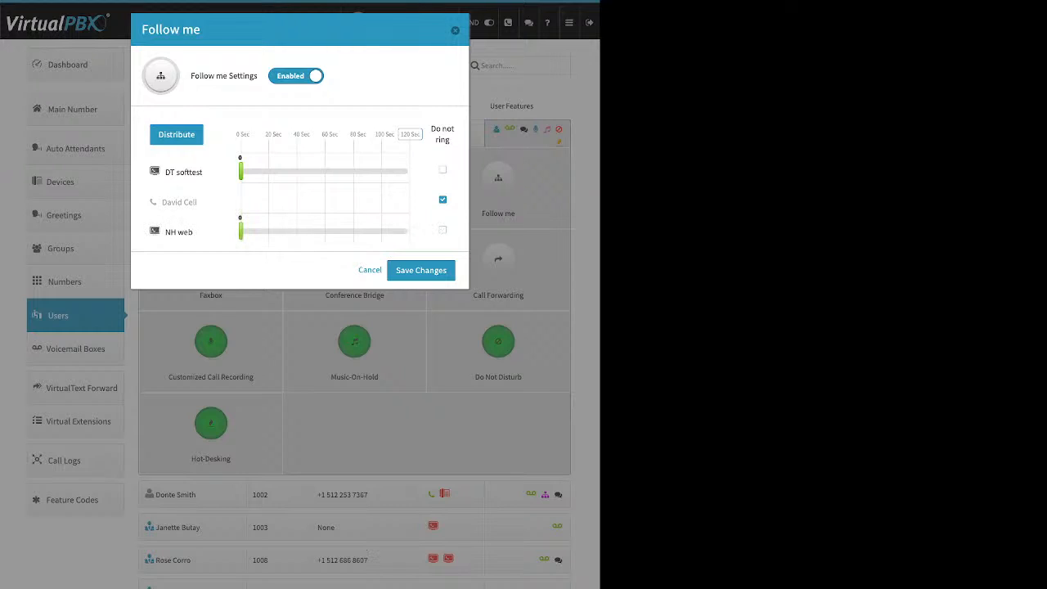
Set the ring periods to 0–56 seconds for DT softtest and 0–54 seconds for NH web, and the Follow me timeline's maximum to 90 seconds.
{"action": "left_click_drag", "start_coordinate": [241, 233], "coordinate": [316, 232]}
{"action": "left_click_drag", "start_coordinate": [241, 172], "coordinate": [319, 171]}
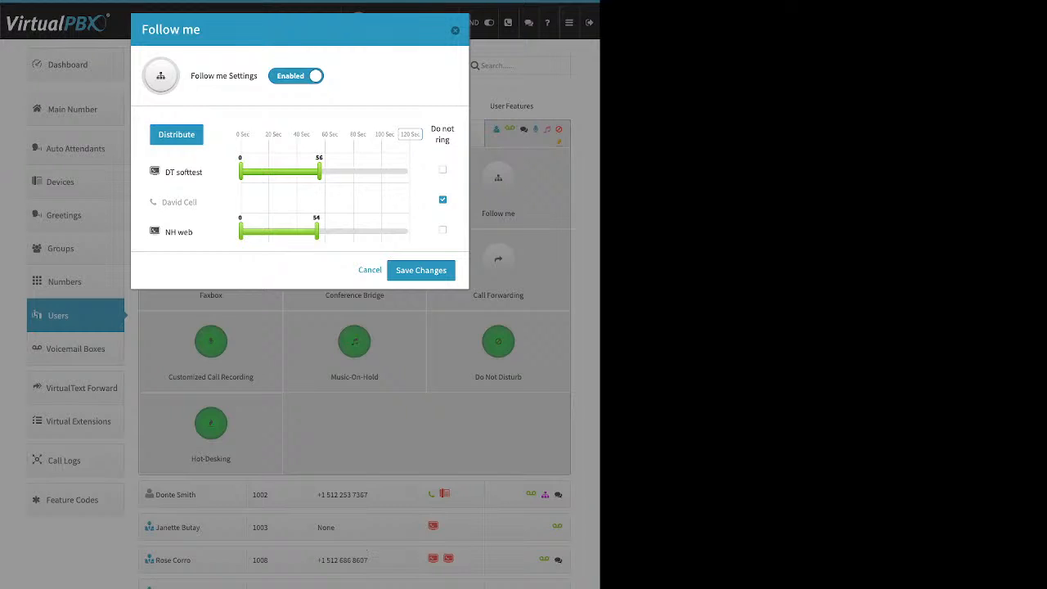
{"action": "left_click_drag", "start_coordinate": [265, 134], "coordinate": [332, 134]}
{"action": "left_click", "coordinate": [410, 134]}
{"action": "type", "text": "90"}
{"action": "key", "text": "Return"}
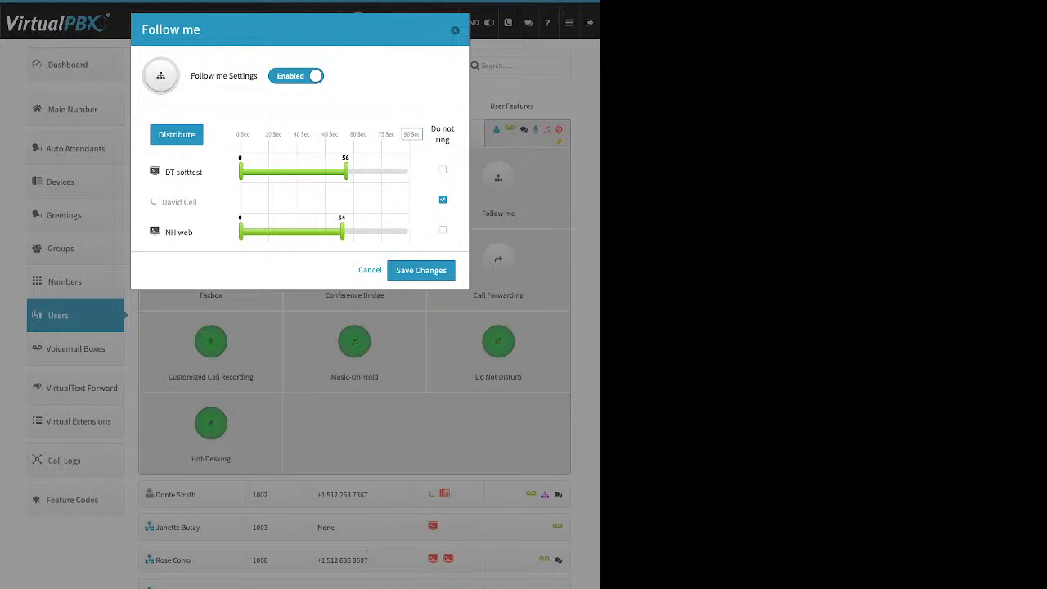
Move NH web ahead of DT softtest in the ring order, and distribute the 90 seconds evenly between the two devices.
{"action": "left_click", "coordinate": [185, 136]}
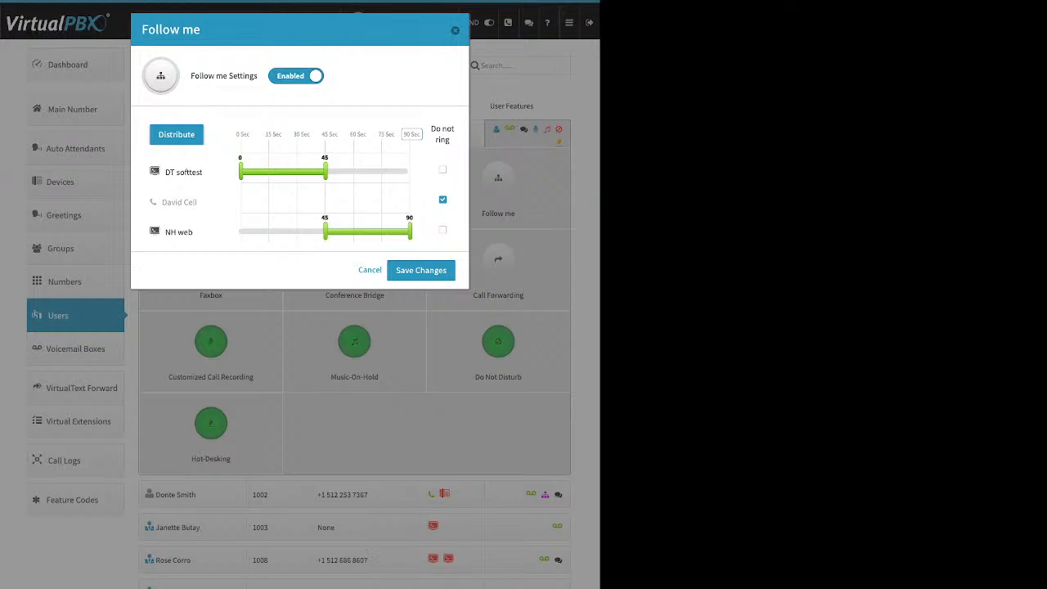
{"action": "left_click_drag", "start_coordinate": [179, 232], "coordinate": [197, 164]}
{"action": "left_click", "coordinate": [176, 134]}
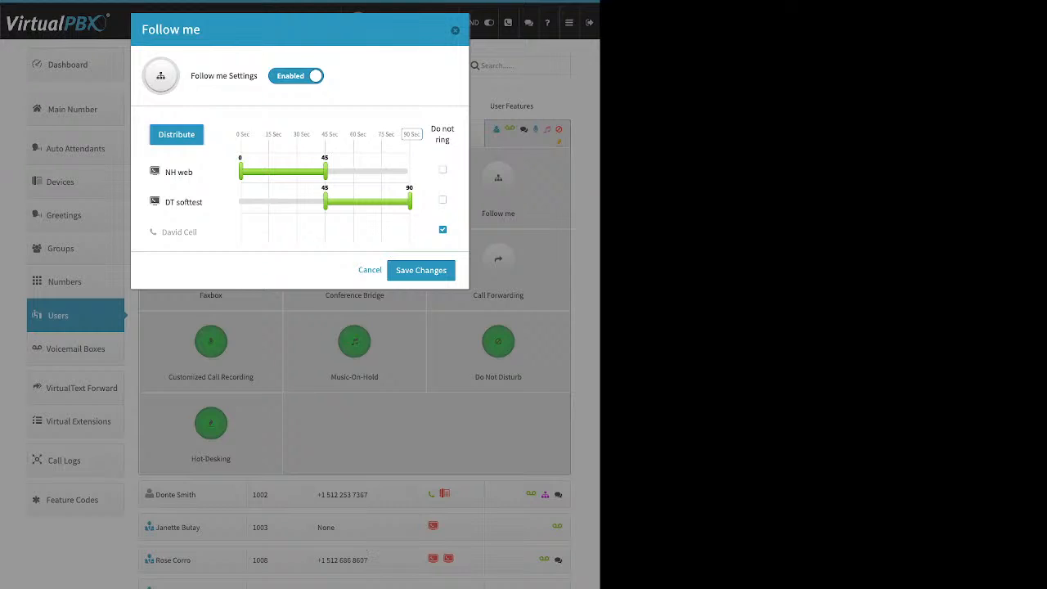
Allow the user's cell phone to ring, distribute the 90 seconds evenly across all three devices, and cancel the Follow me changes.
{"action": "left_click", "coordinate": [442, 230]}
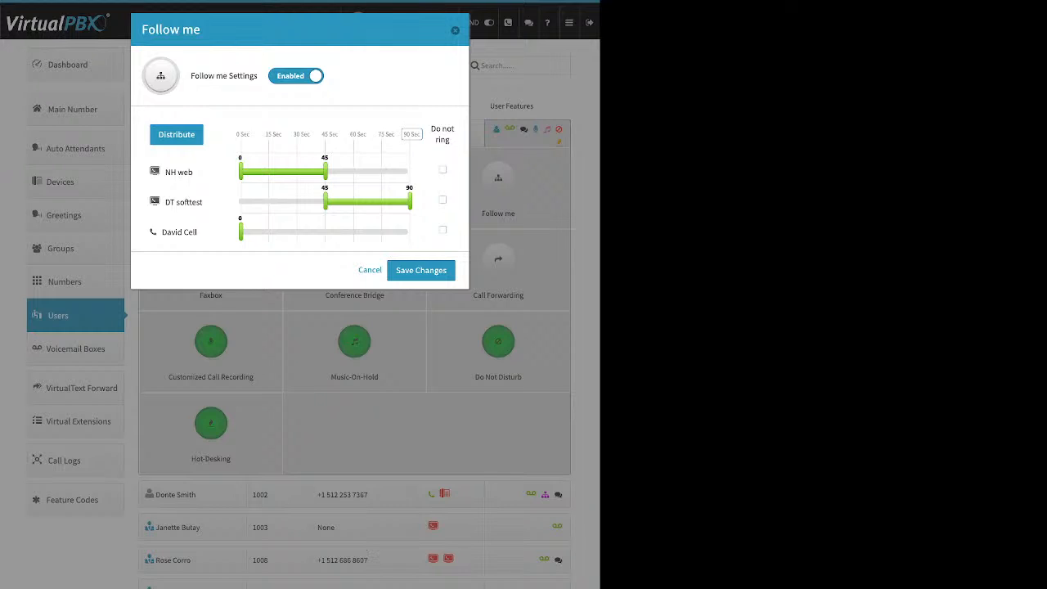
{"action": "left_click", "coordinate": [177, 135]}
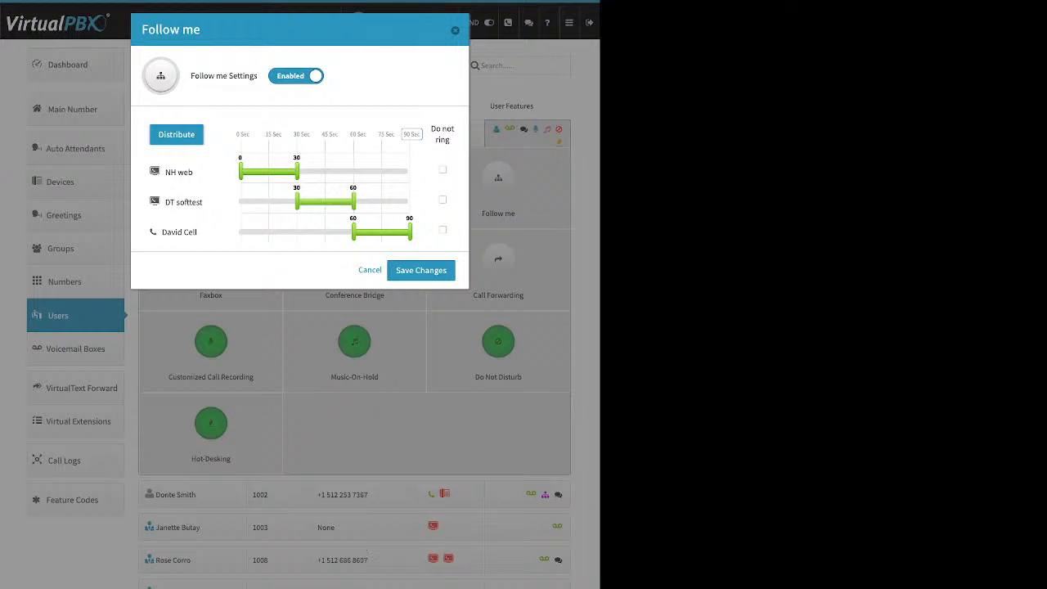
{"action": "left_click", "coordinate": [369, 270]}
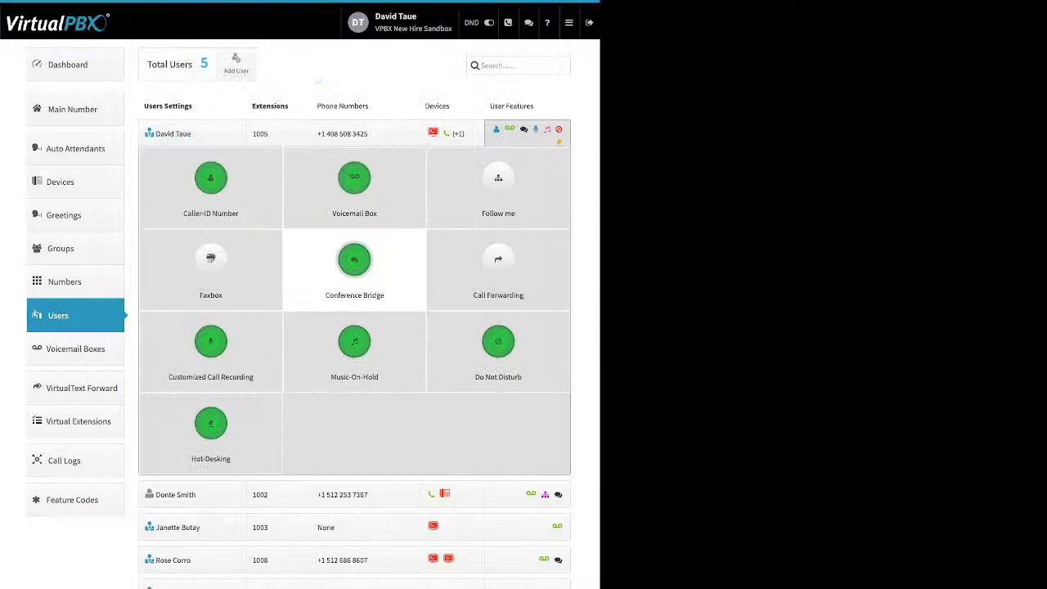
Enable Faxbox for the extension 1005 user, view the number choices for Fax to Email, and close without saving.
{"action": "left_click", "coordinate": [210, 266]}
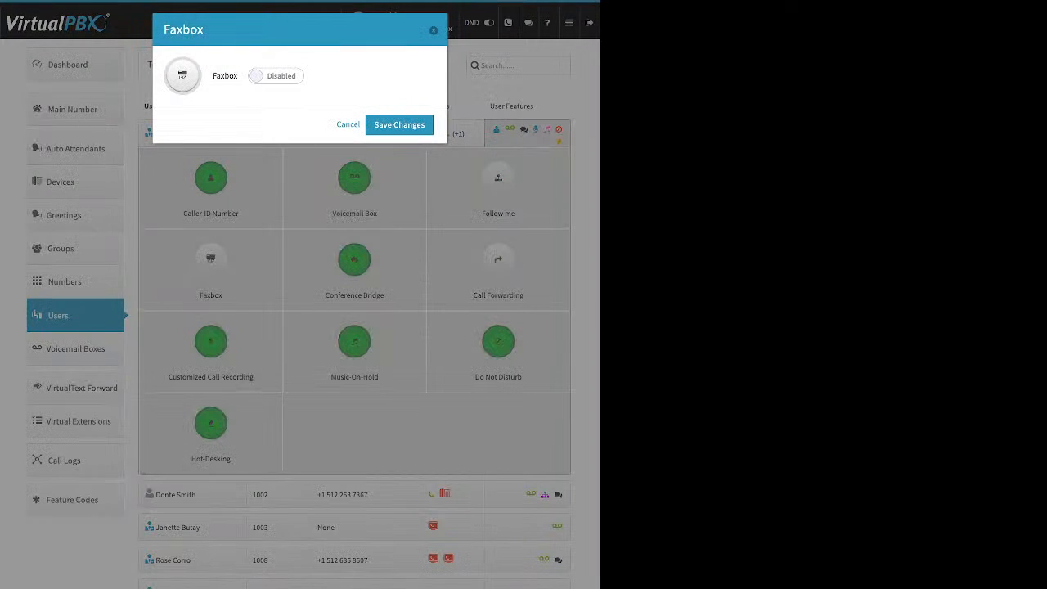
{"action": "left_click", "coordinate": [276, 76]}
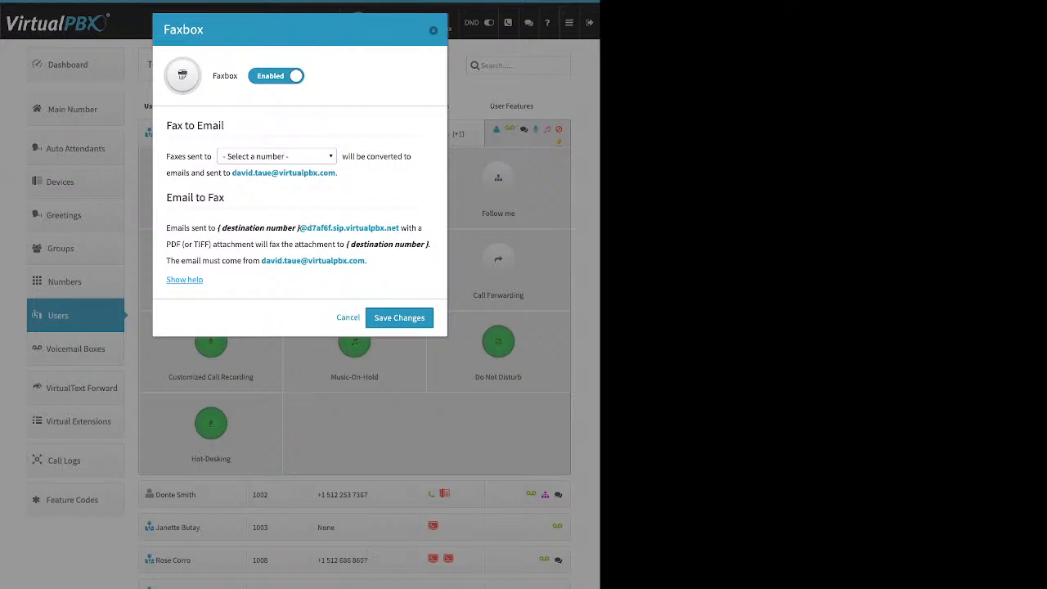
{"action": "left_click", "coordinate": [277, 156]}
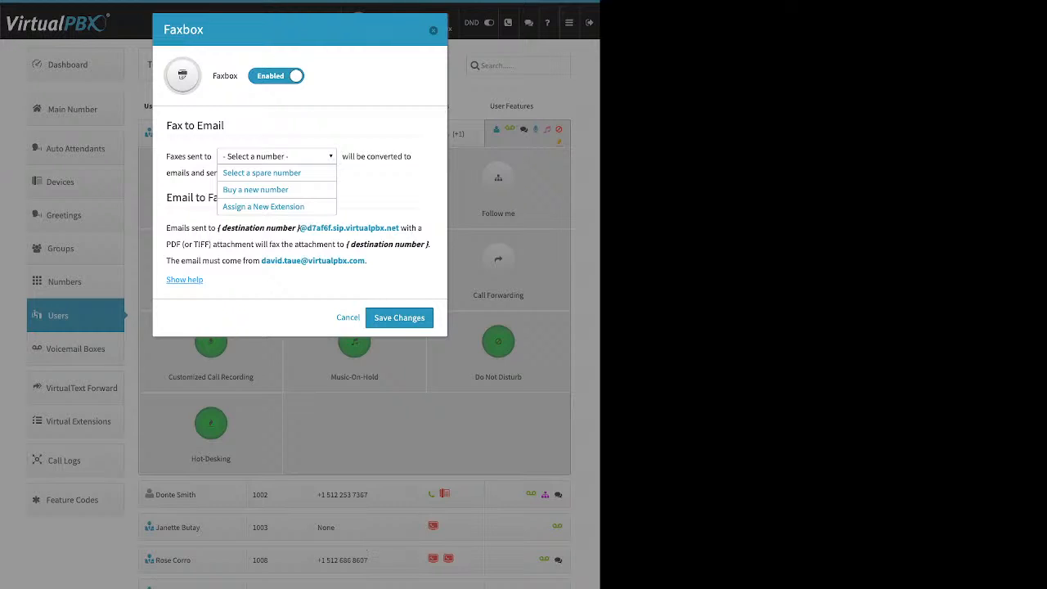
{"action": "key", "text": "Escape"}
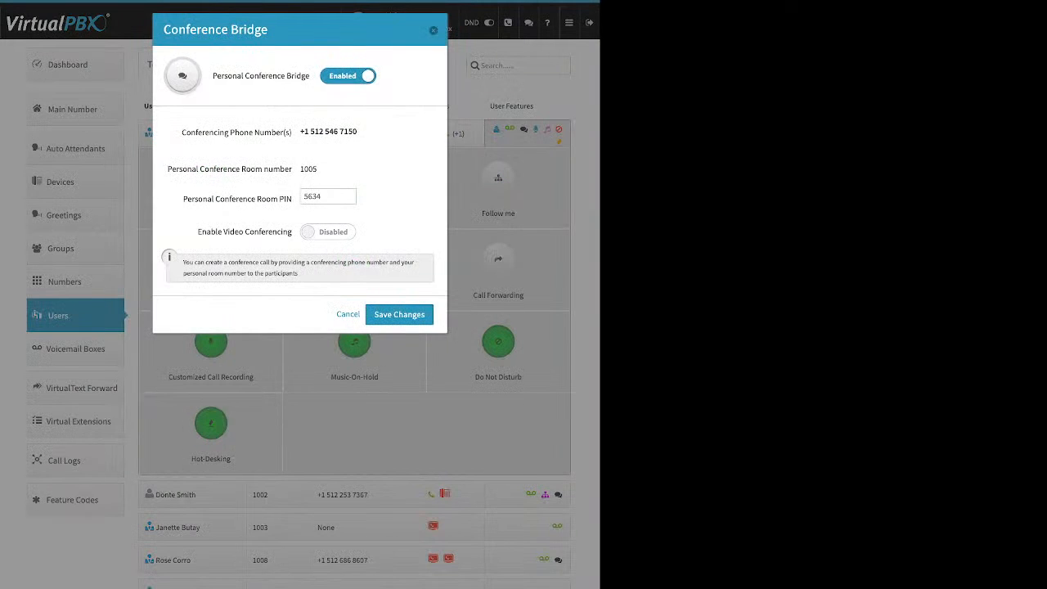
Examine the user's Conference Bridge settings, including the room PIN and video conferencing options, and close them without changes.
{"action": "left_click_drag", "start_coordinate": [213, 75], "coordinate": [309, 75]}
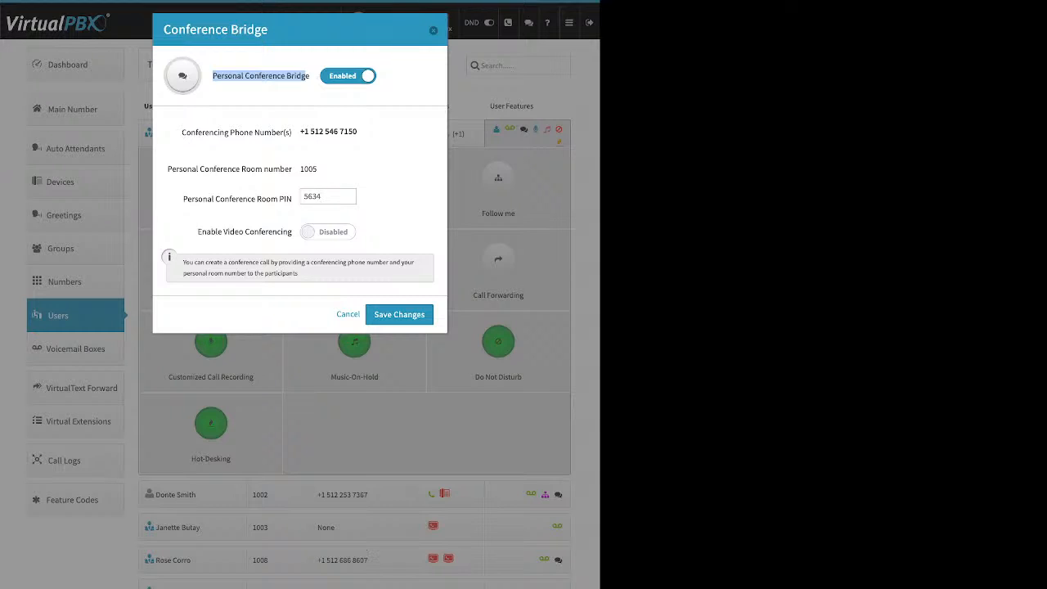
{"action": "left_click_drag", "start_coordinate": [183, 198], "coordinate": [292, 199]}
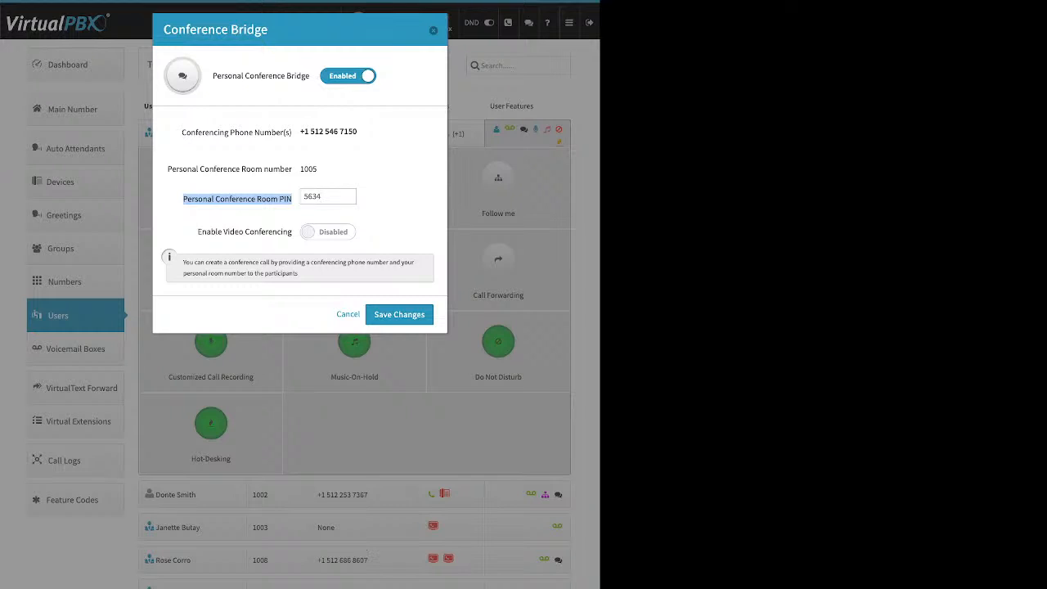
{"action": "left_click_drag", "start_coordinate": [197, 232], "coordinate": [292, 232]}
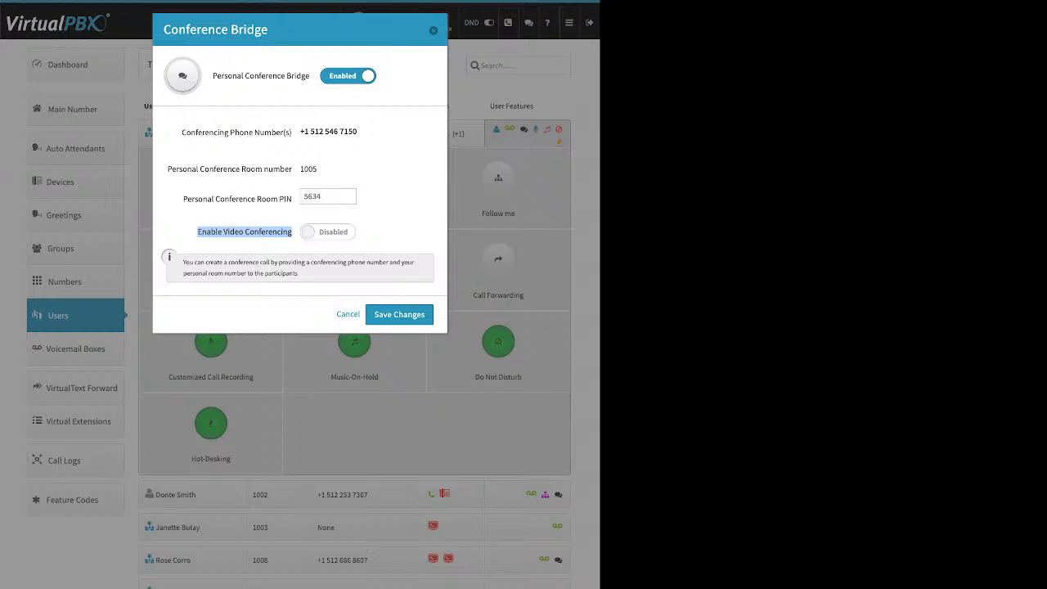
{"action": "key", "text": "Escape"}
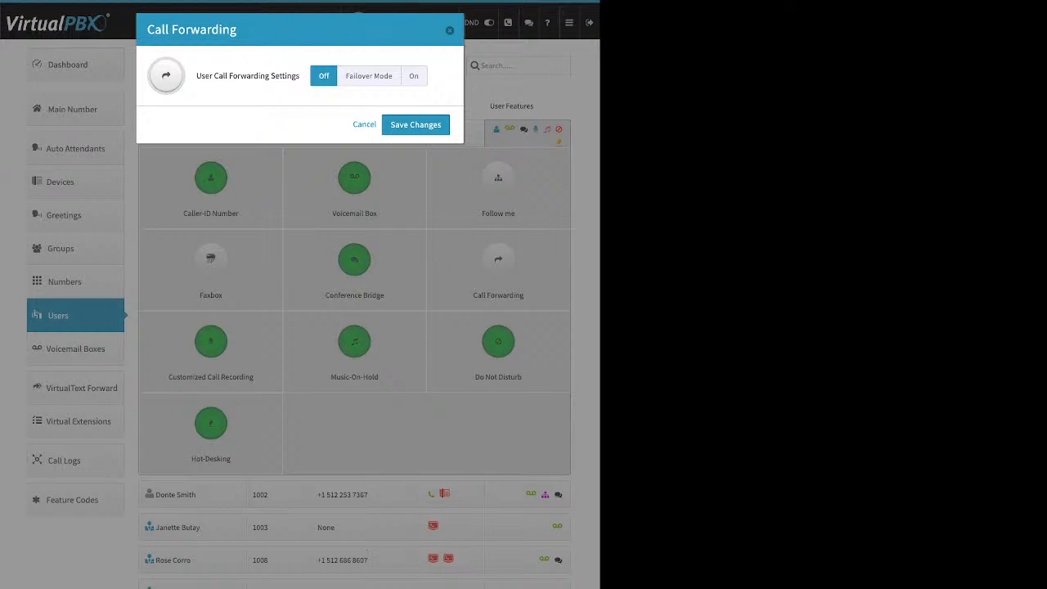
Switch the user's Call Forwarding to Failover Mode, review the forwarding number field, and cancel the changes.
{"action": "left_click", "coordinate": [368, 77]}
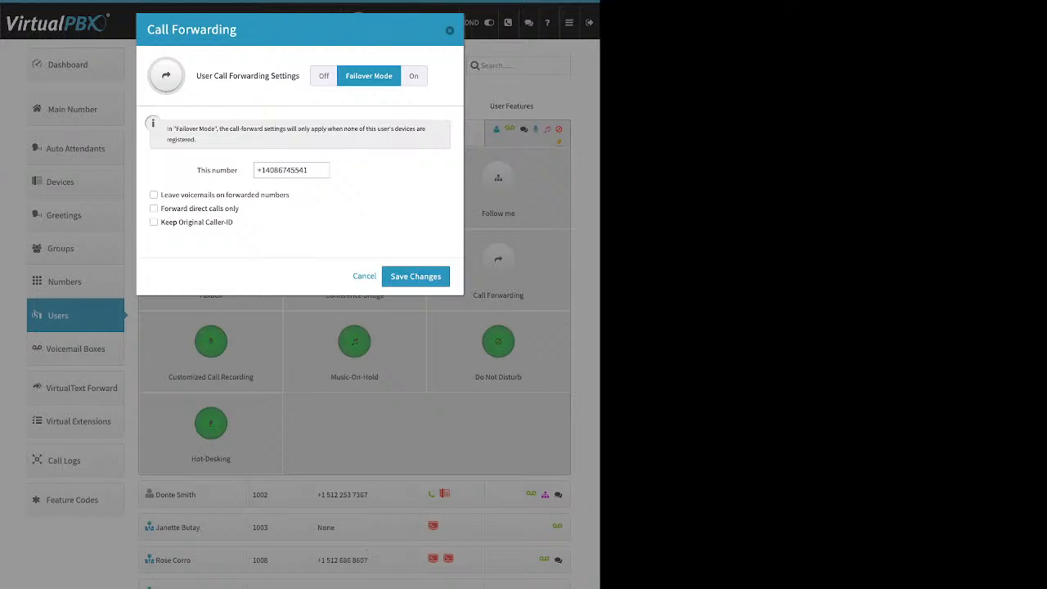
{"action": "left_click_drag", "start_coordinate": [197, 170], "coordinate": [238, 170]}
{"action": "triple_click", "coordinate": [308, 170]}
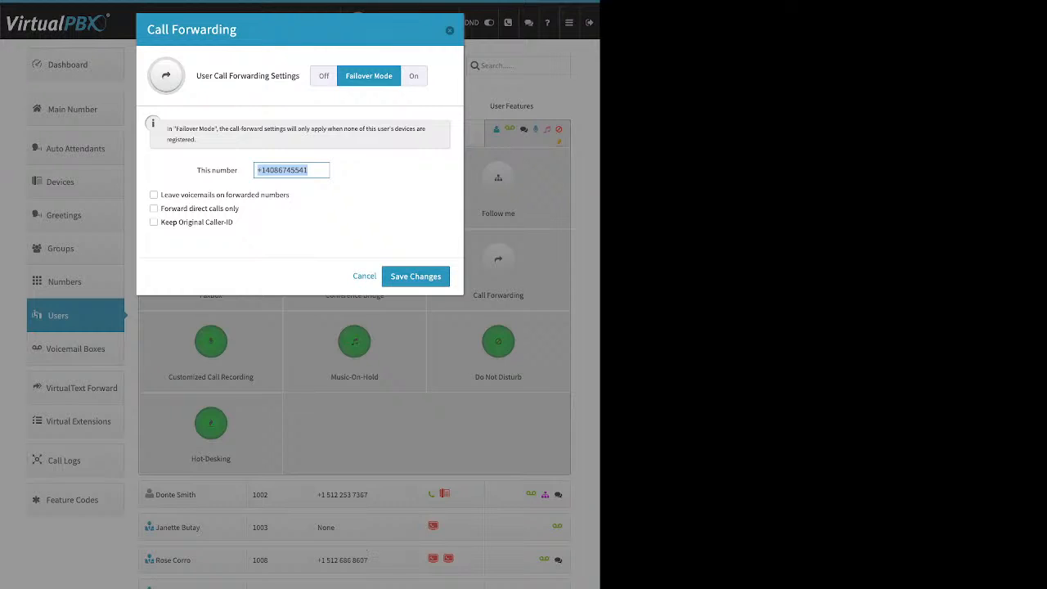
{"action": "left_click", "coordinate": [364, 277]}
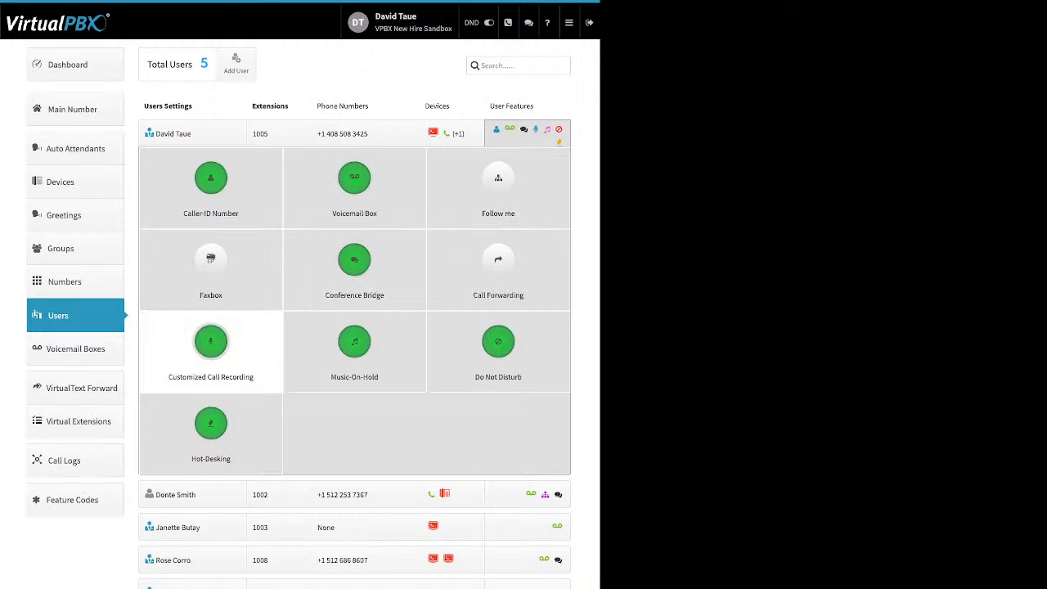
Set Inbound External and Outbound External to Account Default in the extension 1005 user's Customized Call Recording.
{"action": "left_click", "coordinate": [210, 352]}
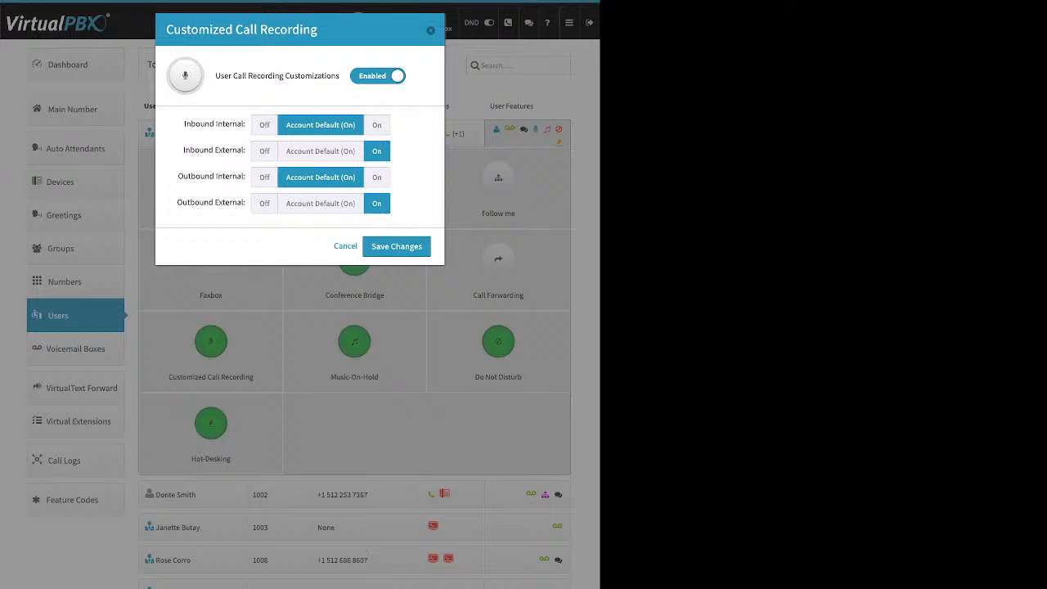
{"action": "left_click", "coordinate": [326, 152]}
{"action": "left_click", "coordinate": [329, 204]}
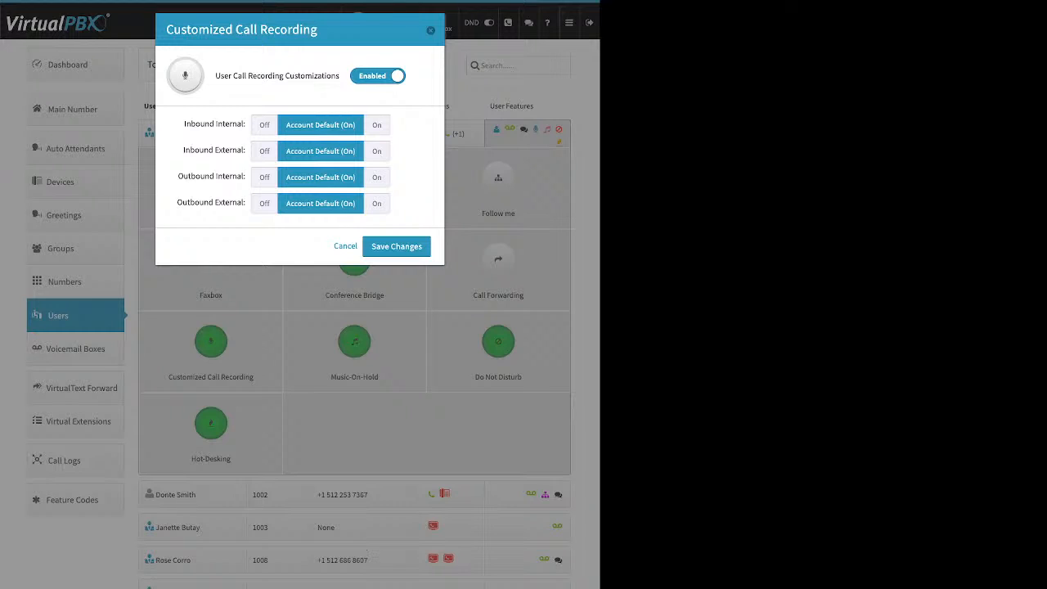
Set Inbound Internal and Outbound Internal call recording to Off, and Inbound External and Outbound External to On.
{"action": "left_click_drag", "start_coordinate": [184, 125], "coordinate": [216, 124]}
{"action": "left_click", "coordinate": [377, 125]}
{"action": "left_click", "coordinate": [264, 125]}
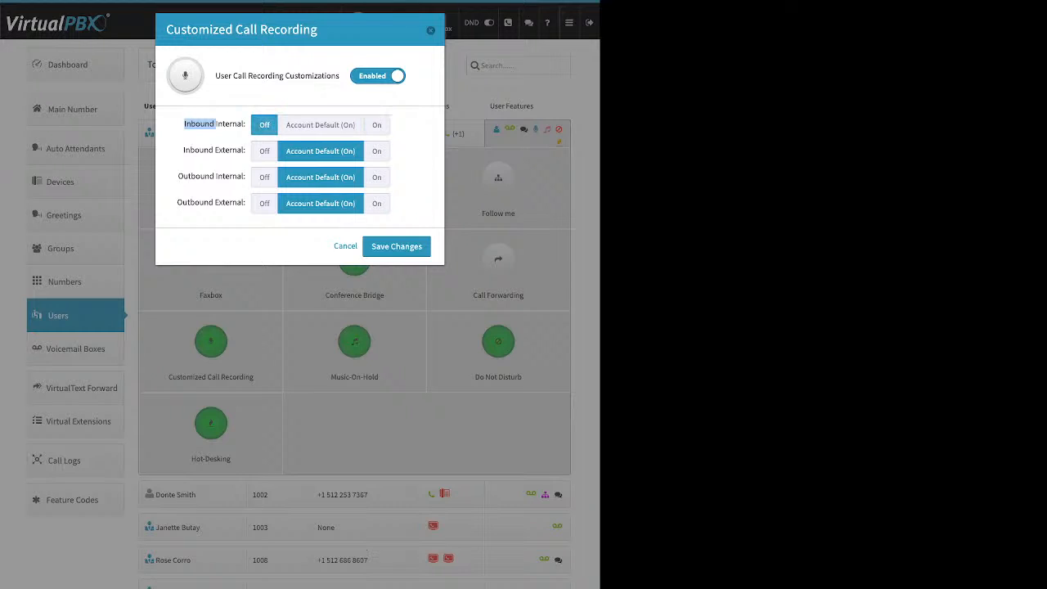
{"action": "left_click_drag", "start_coordinate": [184, 151], "coordinate": [246, 150]}
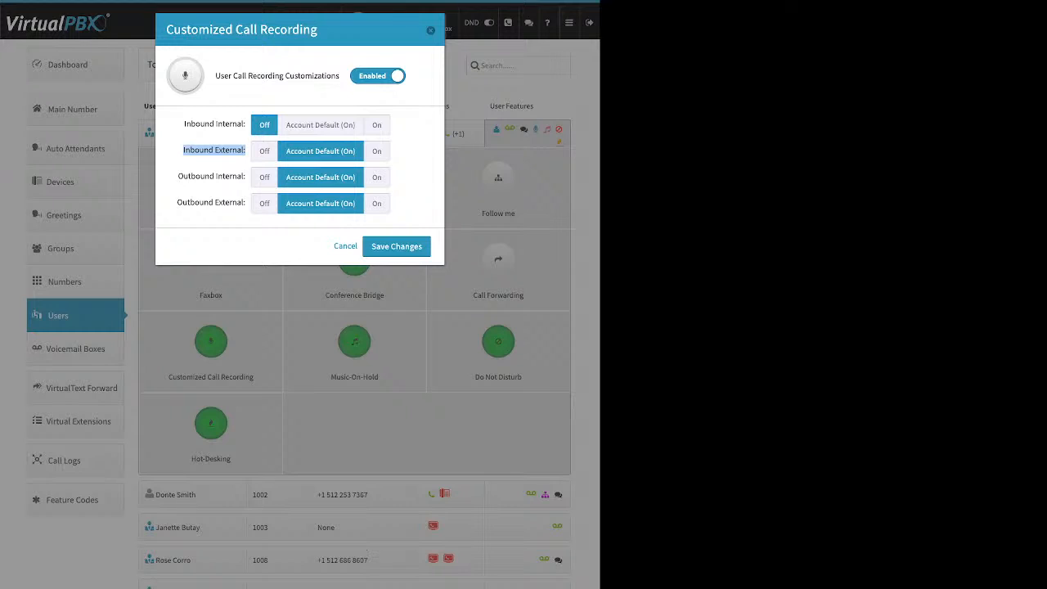
{"action": "left_click", "coordinate": [376, 151]}
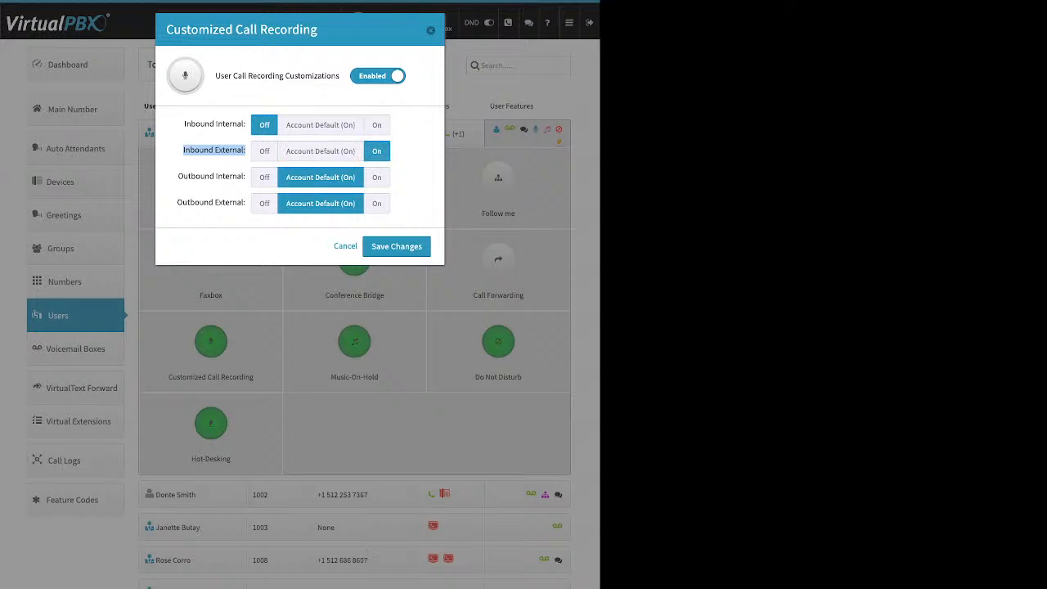
{"action": "left_click_drag", "start_coordinate": [179, 177], "coordinate": [245, 177]}
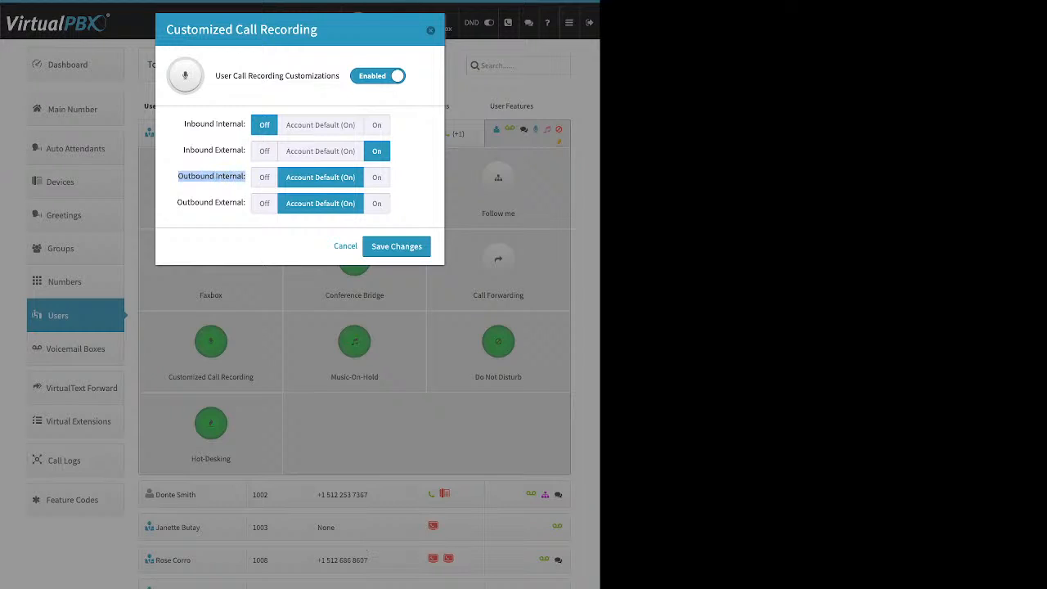
{"action": "left_click", "coordinate": [264, 177]}
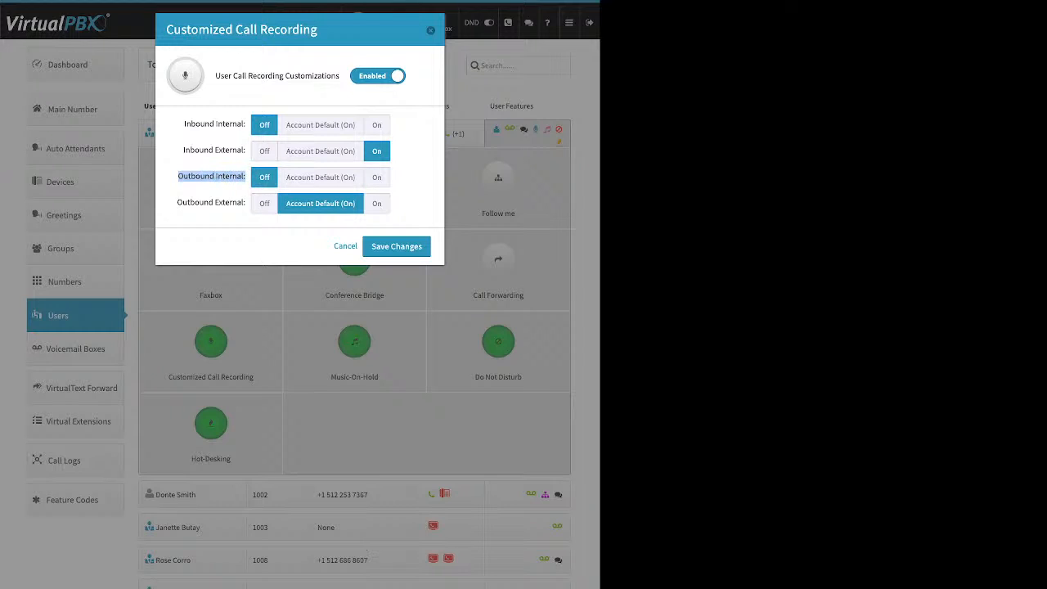
{"action": "left_click", "coordinate": [177, 203]}
{"action": "left_click_drag", "start_coordinate": [177, 203], "coordinate": [246, 203]}
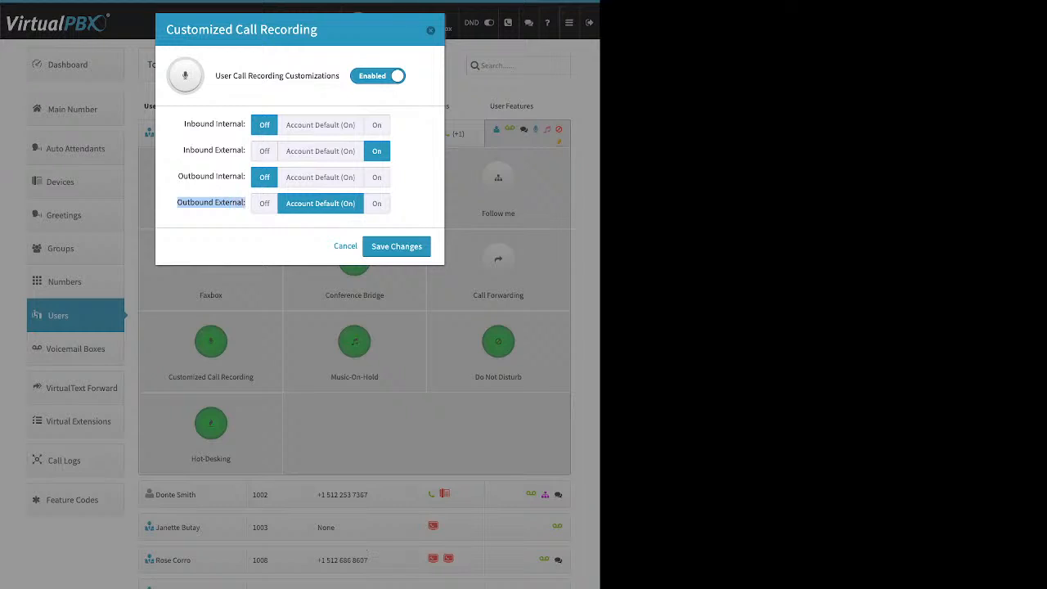
{"action": "left_click", "coordinate": [377, 203]}
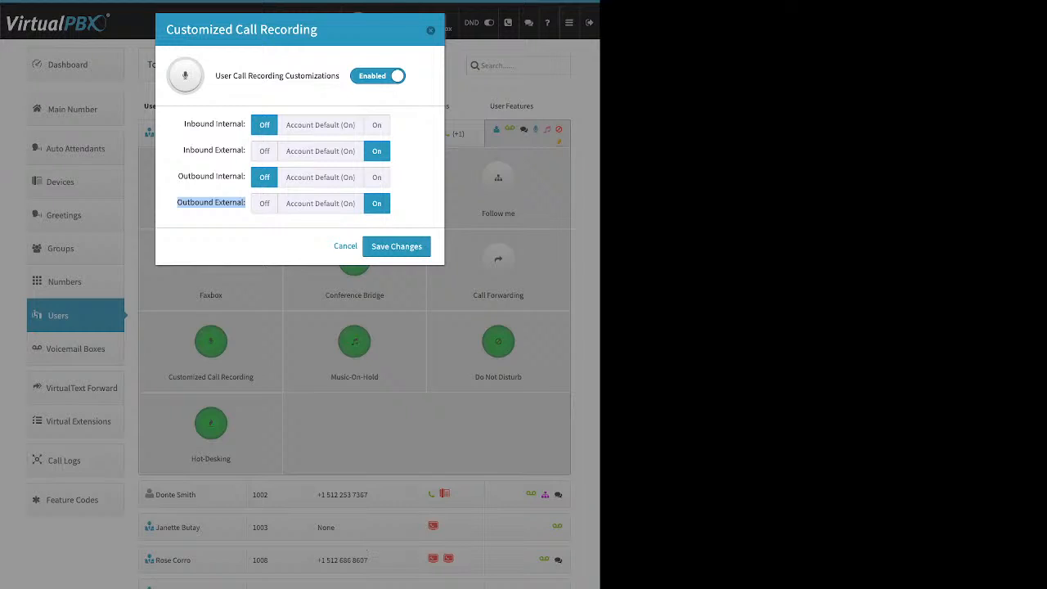
Set Outbound Internal and Inbound Internal call recording to On, and save the call recording changes.
{"action": "left_click", "coordinate": [377, 178]}
{"action": "left_click", "coordinate": [376, 125]}
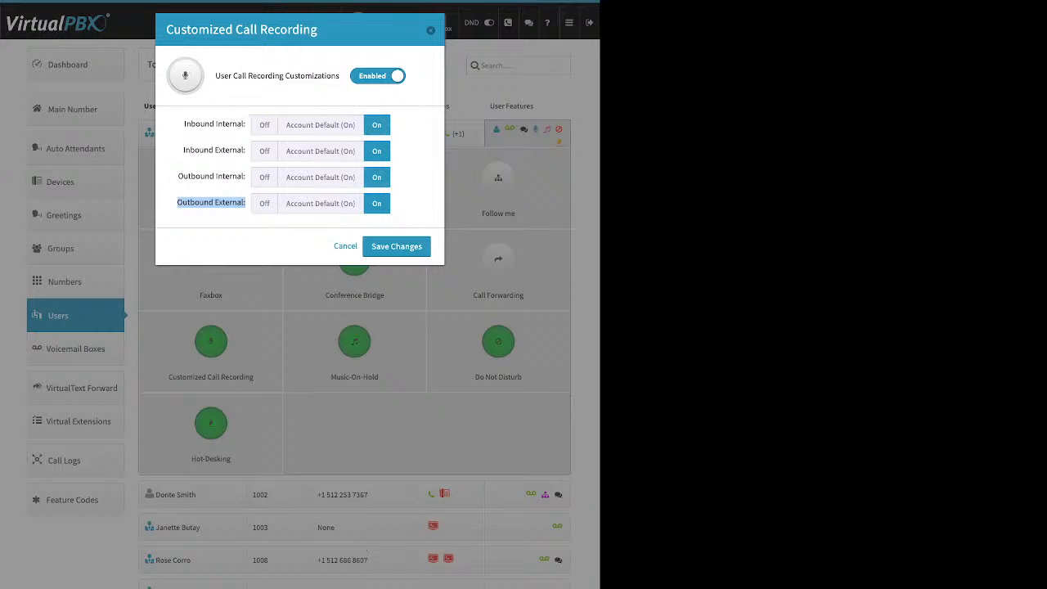
{"action": "left_click", "coordinate": [411, 203]}
{"action": "left_click", "coordinate": [397, 246]}
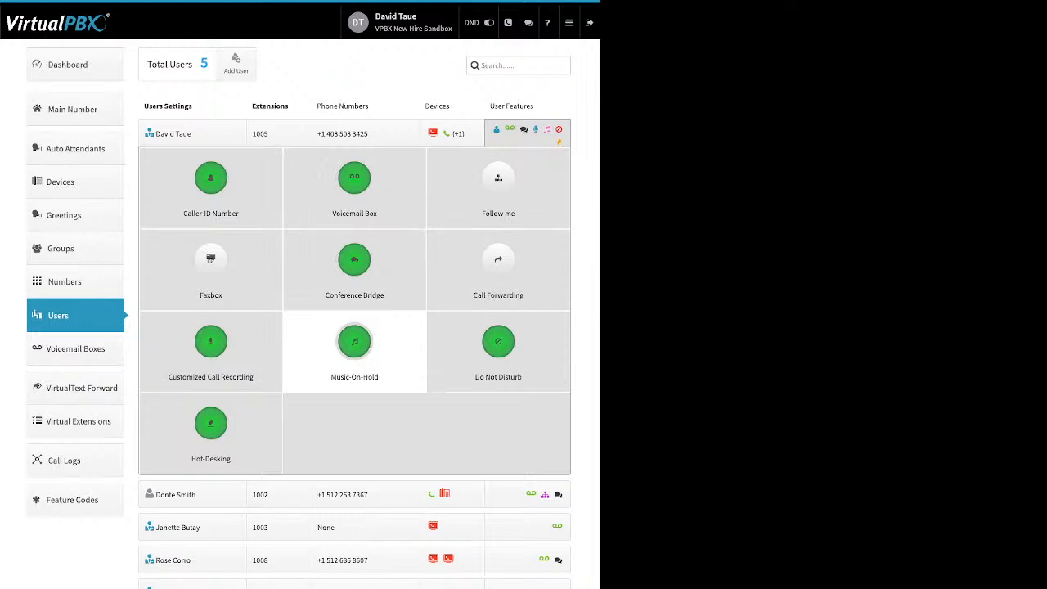
Examine the user's Music-On-Hold upload option and Do Not Disturb settings, closing both without changes.
{"action": "left_click", "coordinate": [354, 344]}
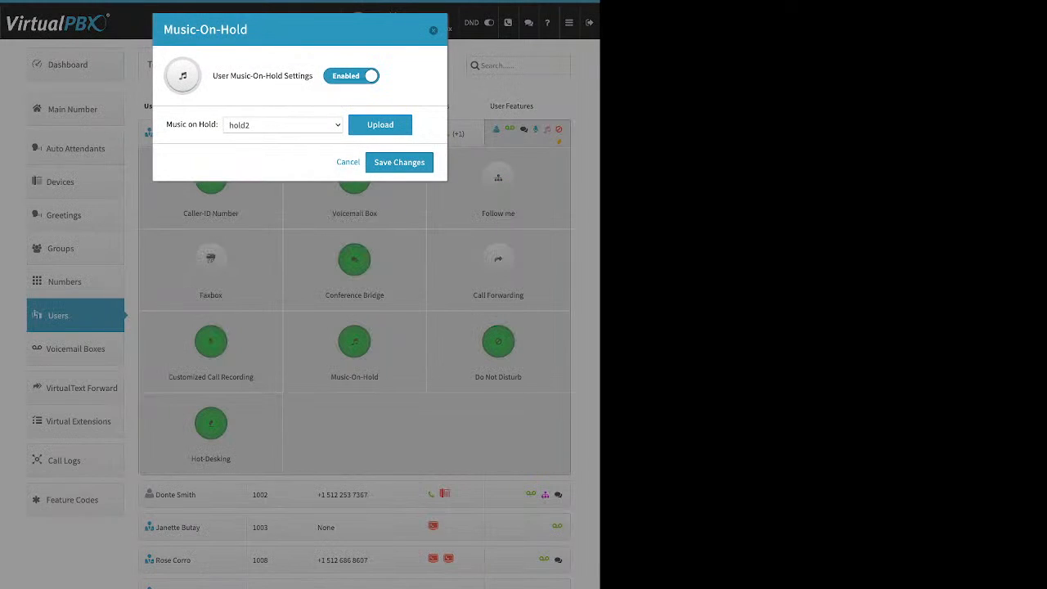
{"action": "left_click_drag", "start_coordinate": [221, 75], "coordinate": [306, 75]}
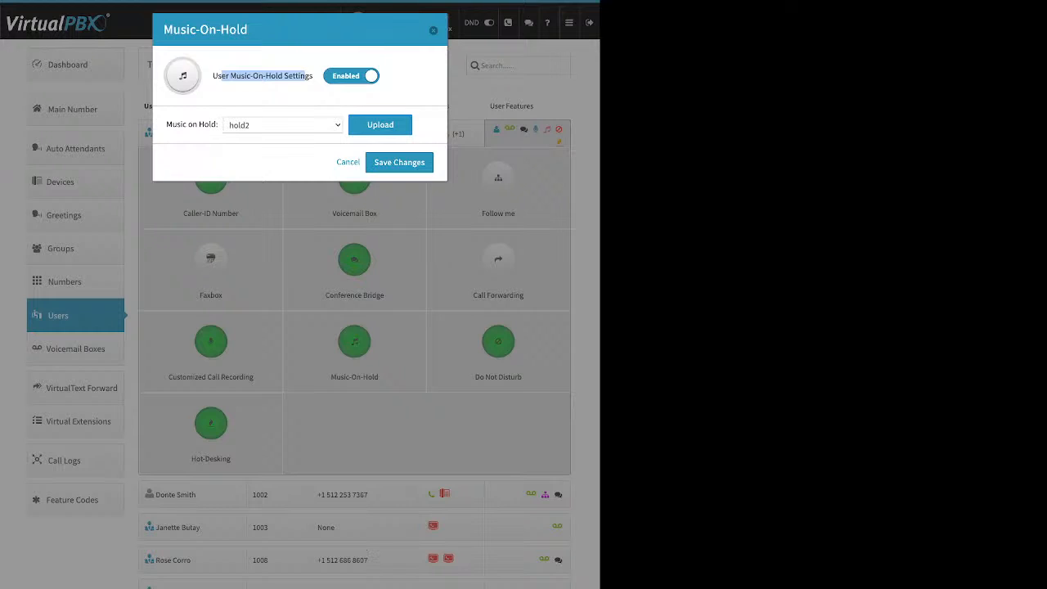
{"action": "left_click", "coordinate": [381, 124]}
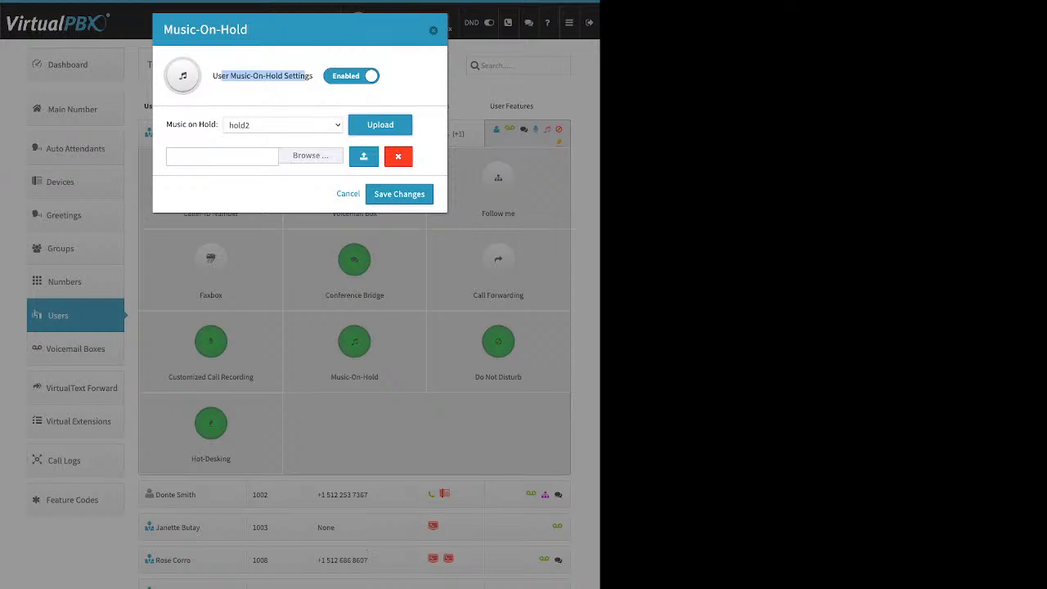
{"action": "left_click", "coordinate": [348, 194]}
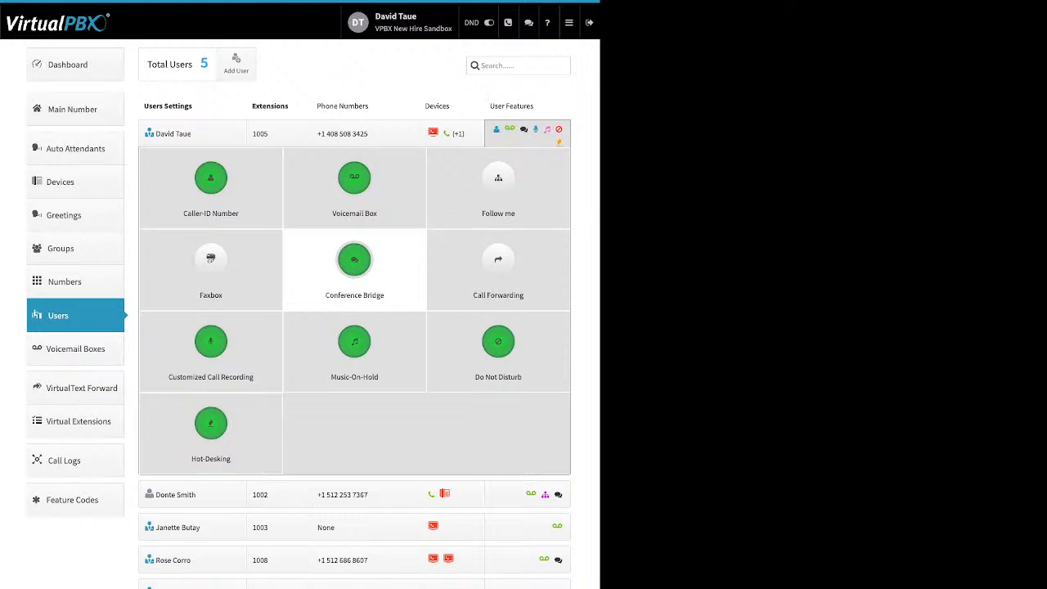
{"action": "left_click", "coordinate": [498, 347]}
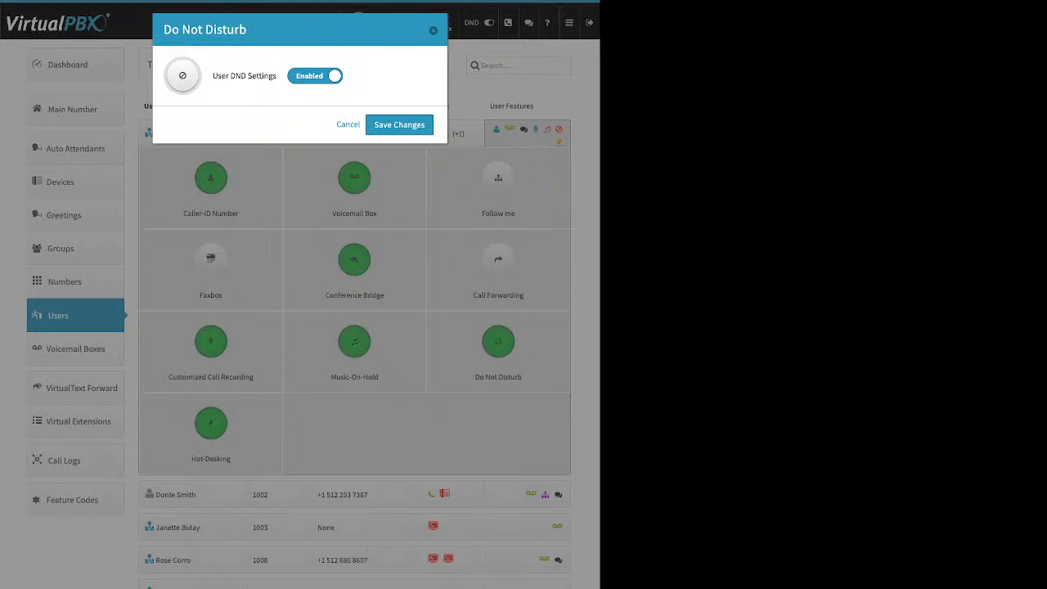
{"action": "left_click", "coordinate": [434, 30]}
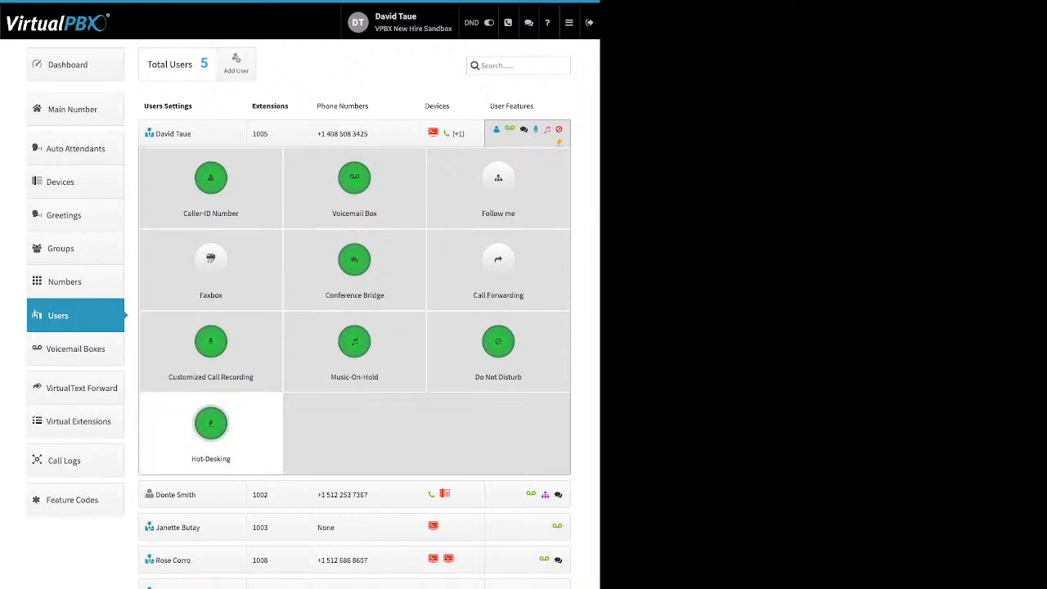
Examine the user's Hot-Desking options for hotdesk ID, PIN requirement and multiple-device login, closing them without changes.
{"action": "left_click", "coordinate": [211, 423]}
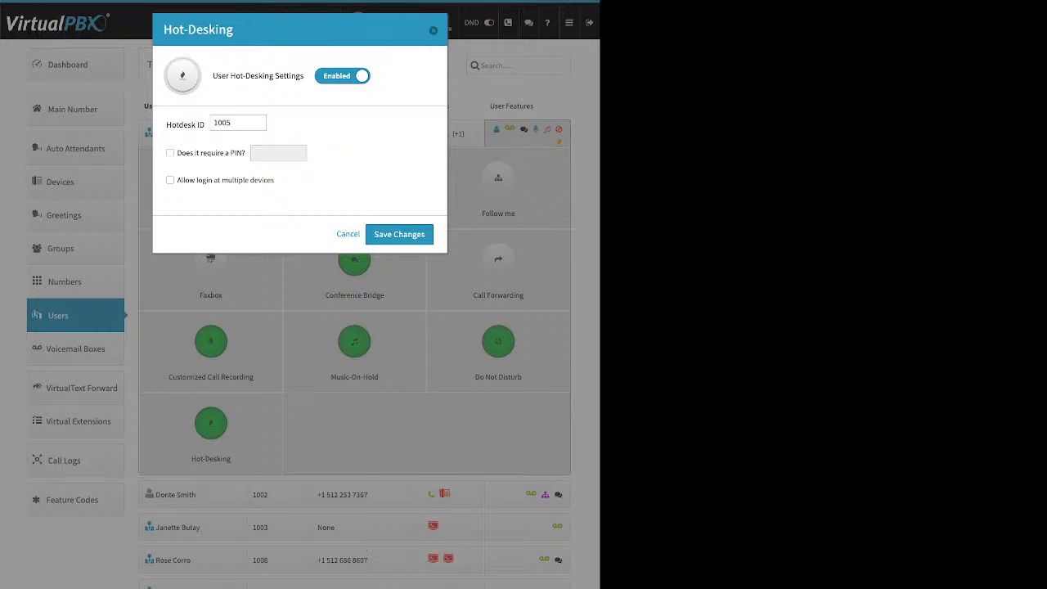
{"action": "left_click_drag", "start_coordinate": [304, 76], "coordinate": [240, 76]}
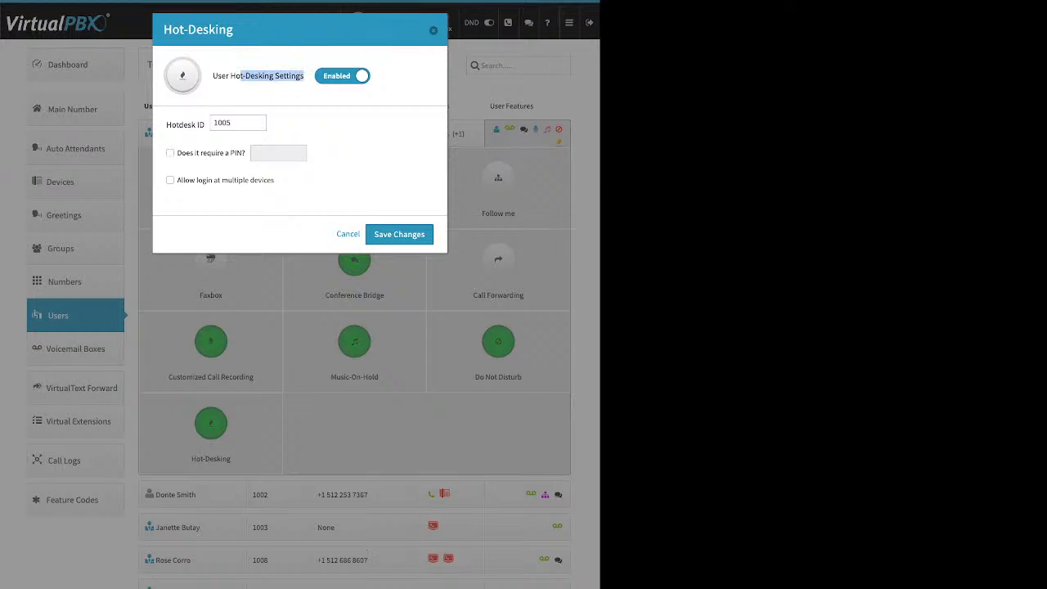
{"action": "left_click_drag", "start_coordinate": [166, 125], "coordinate": [204, 124]}
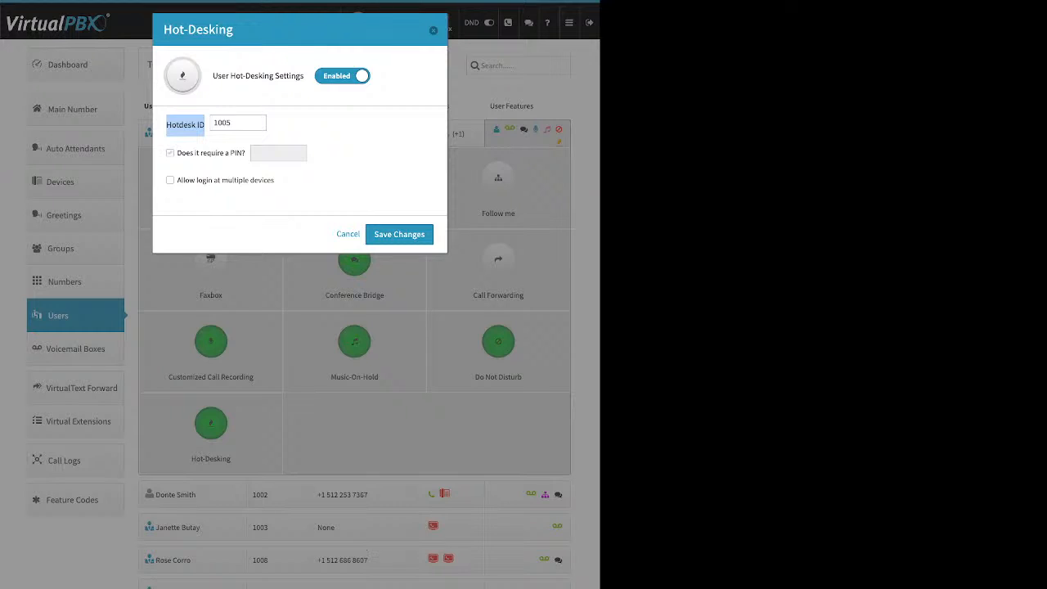
{"action": "left_click", "coordinate": [170, 153]}
{"action": "left_click_drag", "start_coordinate": [176, 153], "coordinate": [235, 153]}
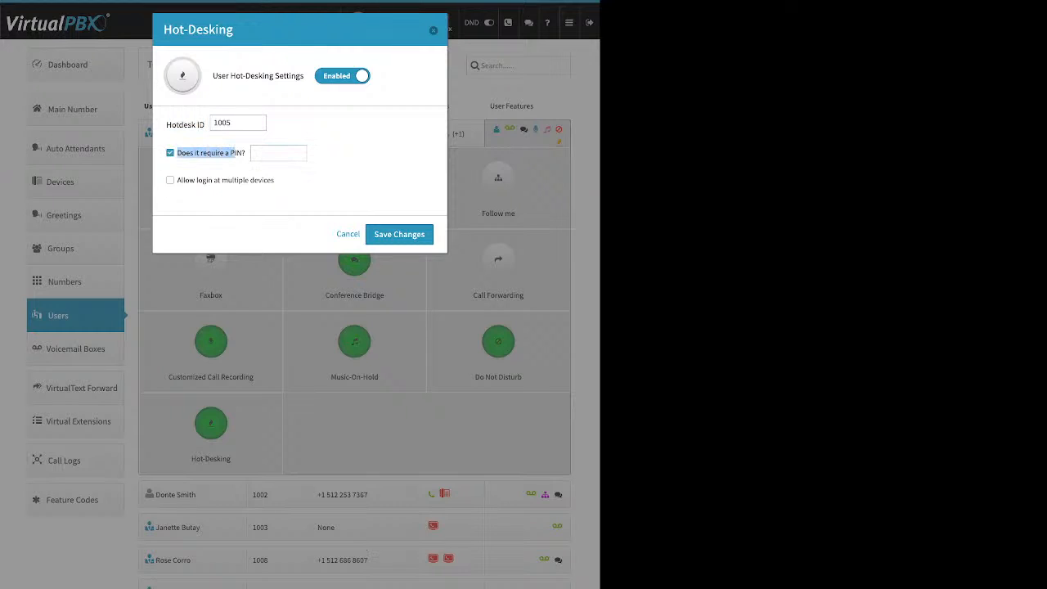
{"action": "left_click", "coordinate": [171, 153]}
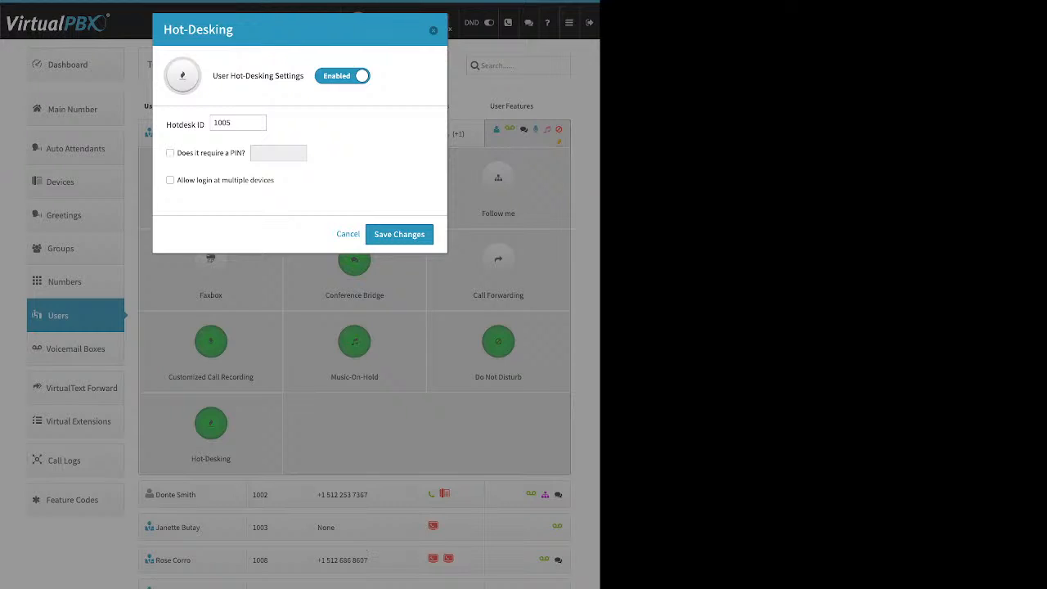
{"action": "key", "text": "Escape"}
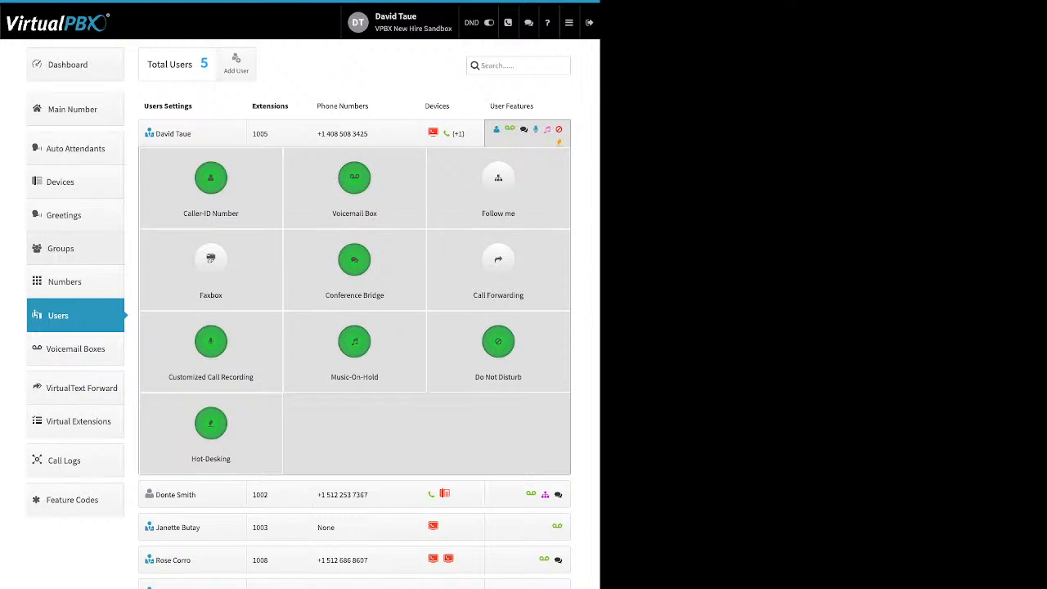
Open the Groups list and examine the name and extension fields for creating a group.
{"action": "left_click", "coordinate": [59, 249]}
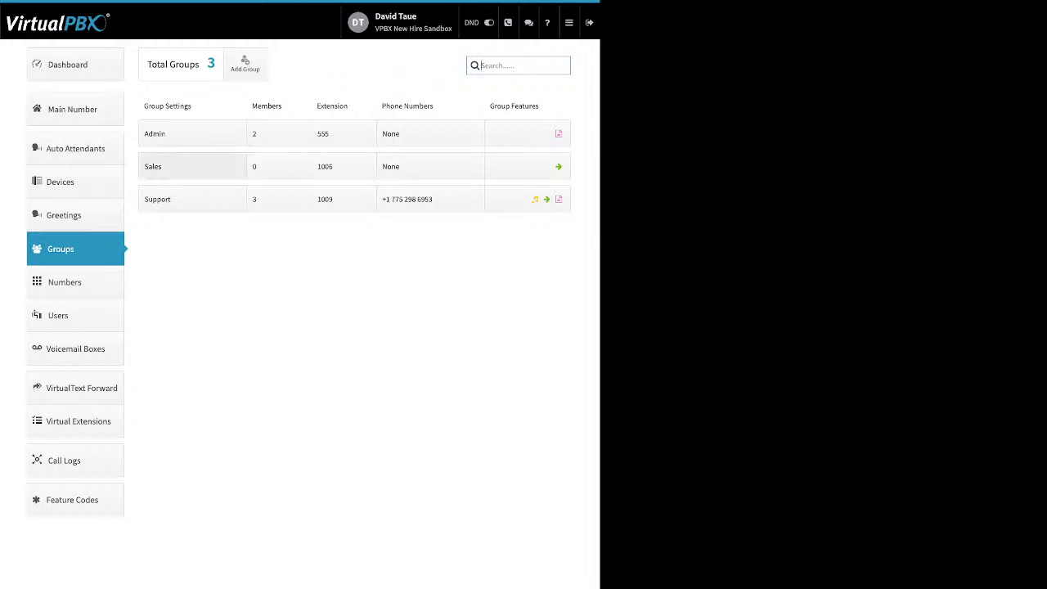
{"action": "left_click", "coordinate": [245, 64]}
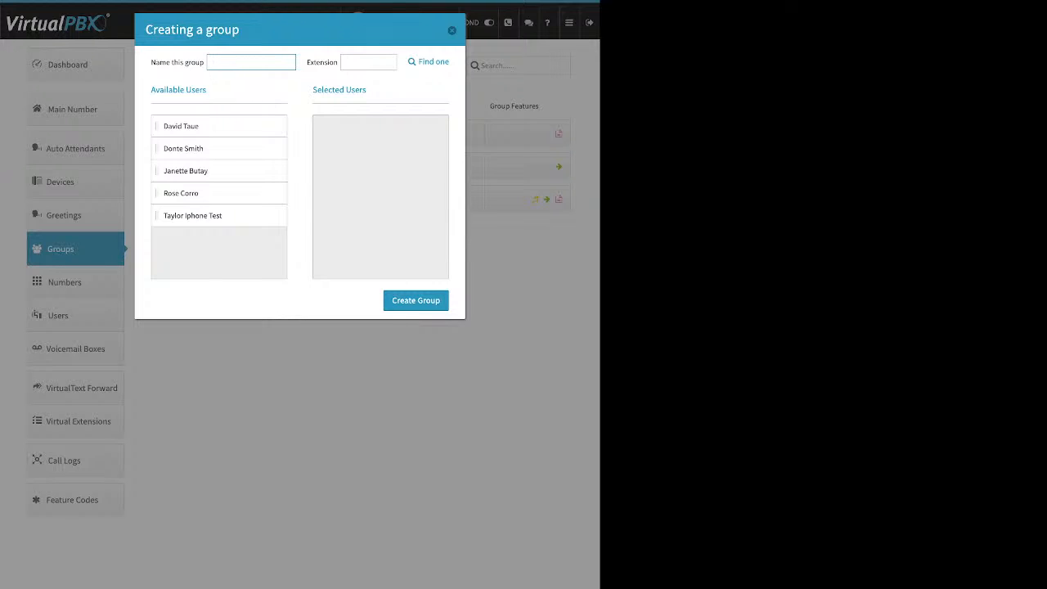
{"action": "left_click_drag", "start_coordinate": [156, 62], "coordinate": [186, 63]}
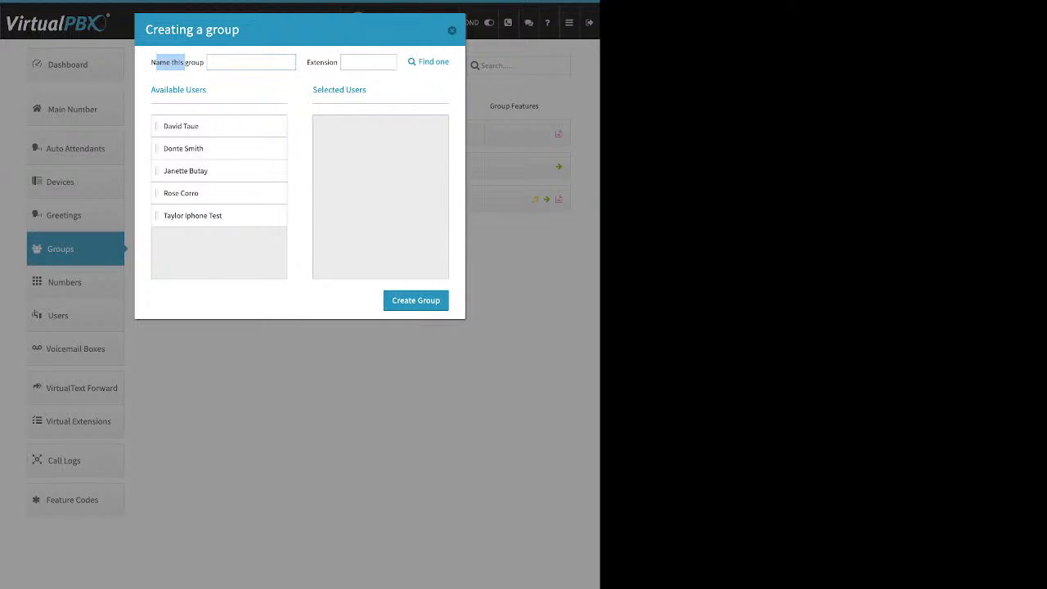
{"action": "left_click_drag", "start_coordinate": [320, 63], "coordinate": [337, 63]}
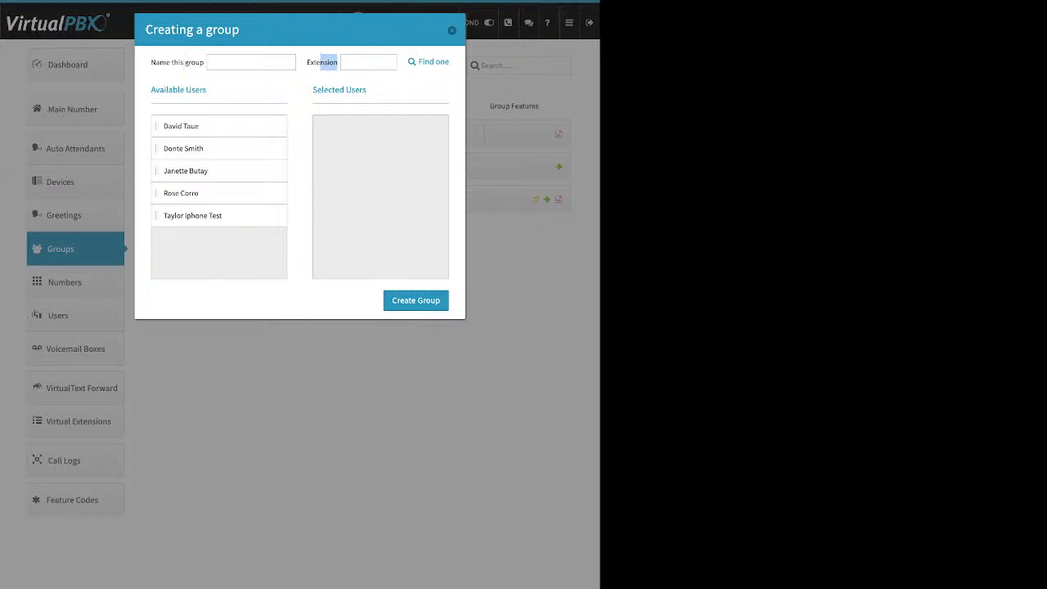
Try adding three available users to the new group's selected users, and close the form without creating the group.
{"action": "left_click_drag", "start_coordinate": [181, 126], "coordinate": [245, 136]}
{"action": "left_click_drag", "start_coordinate": [183, 148], "coordinate": [351, 185]}
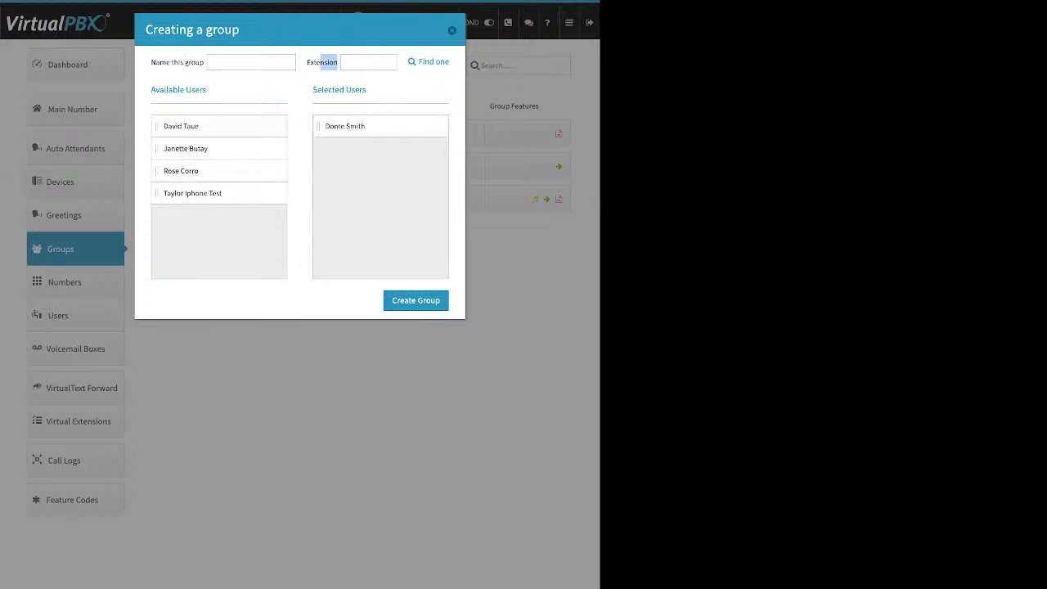
{"action": "left_click_drag", "start_coordinate": [180, 126], "coordinate": [352, 129]}
{"action": "left_click_drag", "start_coordinate": [180, 170], "coordinate": [352, 151]}
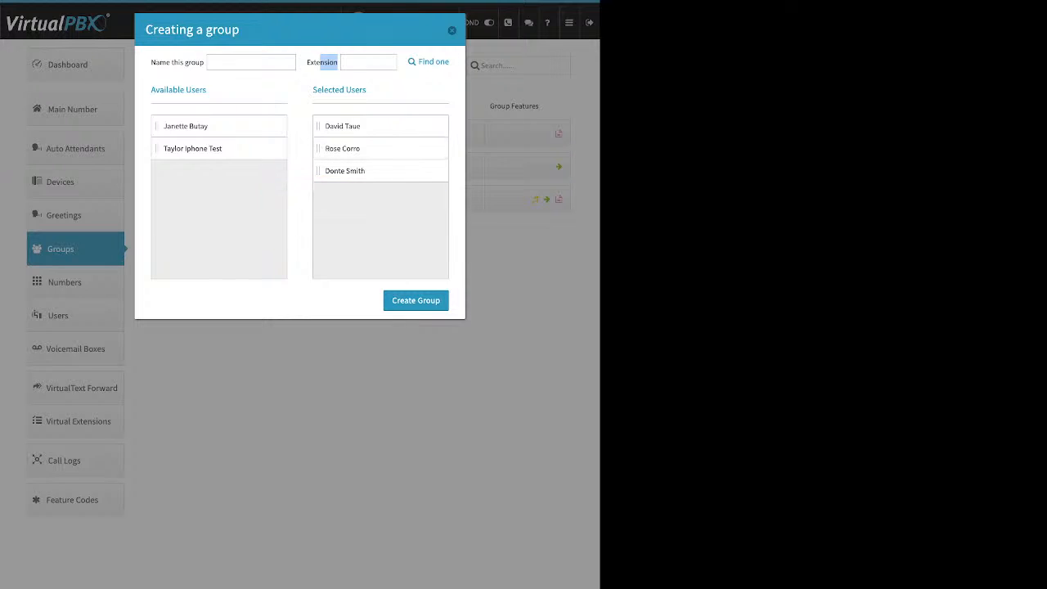
{"action": "left_click", "coordinate": [451, 30]}
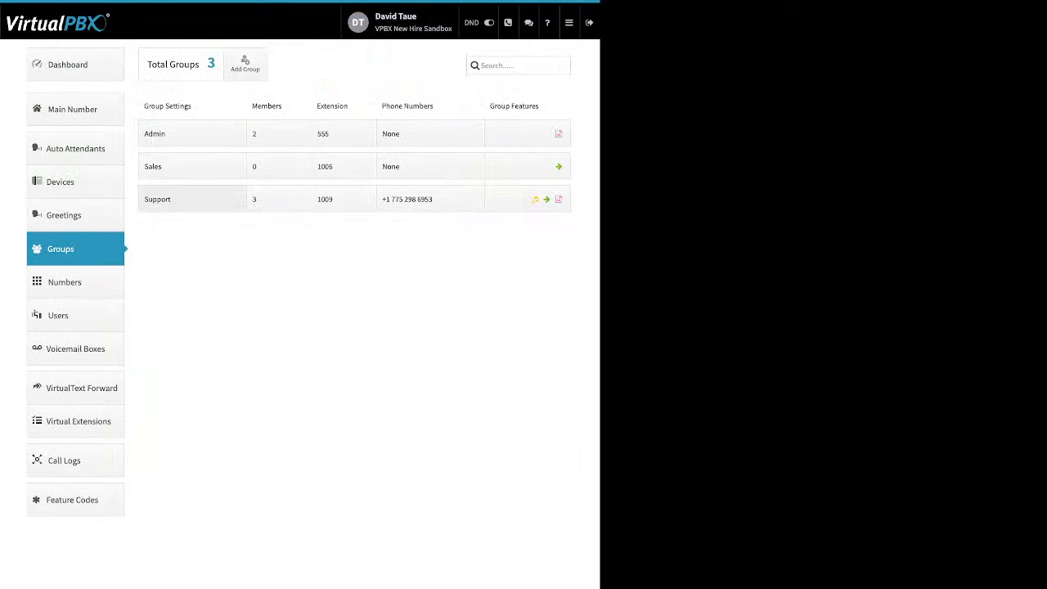
Examine the Support group's name, call attempts and delete option, closing the group settings without changes.
{"action": "left_click", "coordinate": [192, 199]}
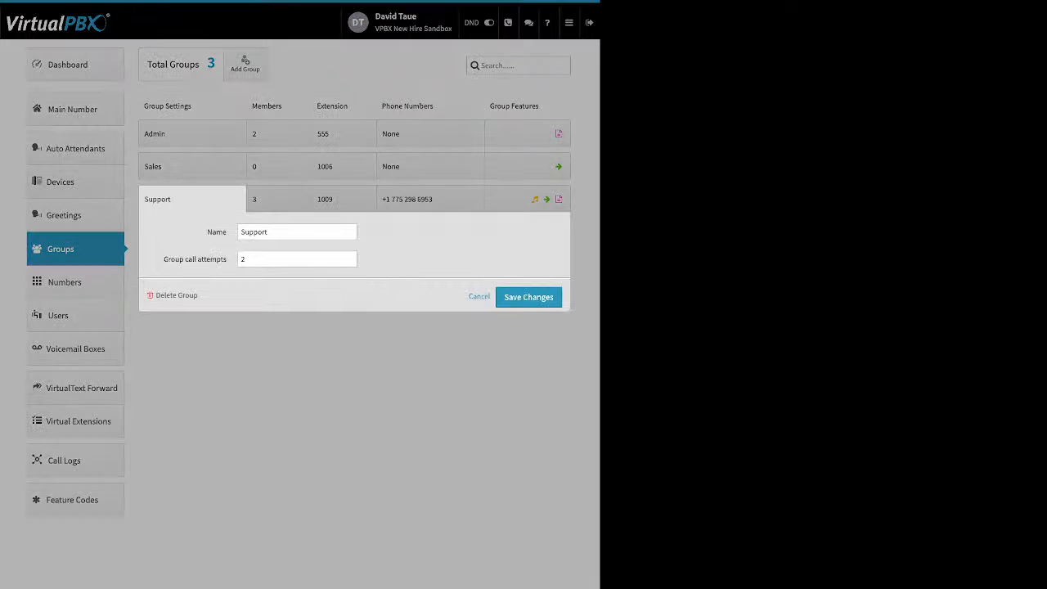
{"action": "double_click", "coordinate": [217, 232]}
{"action": "left_click", "coordinate": [205, 243]}
{"action": "left_click_drag", "start_coordinate": [163, 259], "coordinate": [230, 260]}
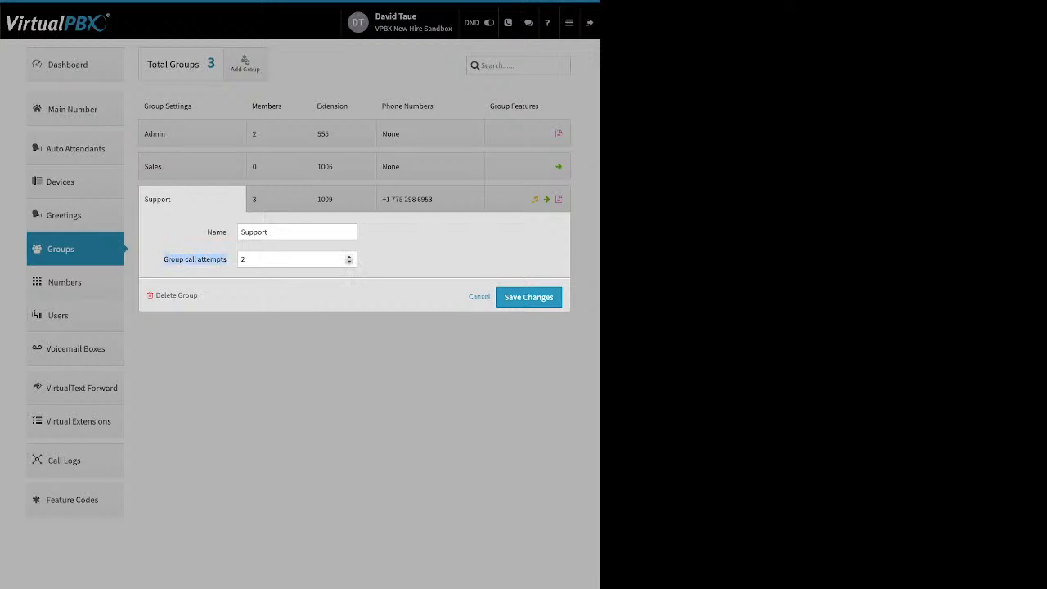
{"action": "left_click", "coordinate": [349, 257]}
{"action": "left_click", "coordinate": [349, 262]}
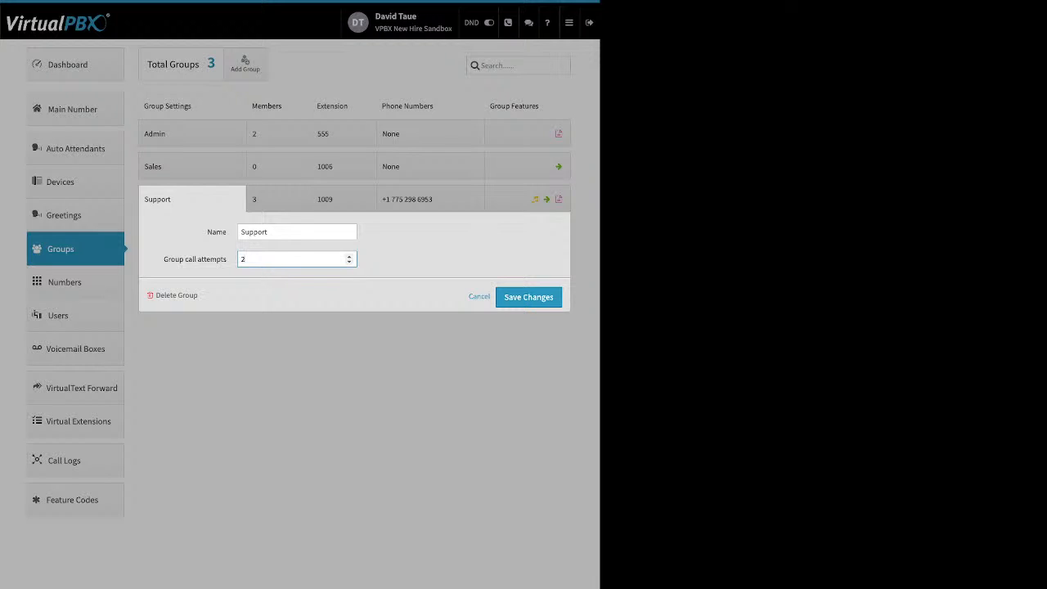
{"action": "left_click_drag", "start_coordinate": [199, 296], "coordinate": [170, 295]}
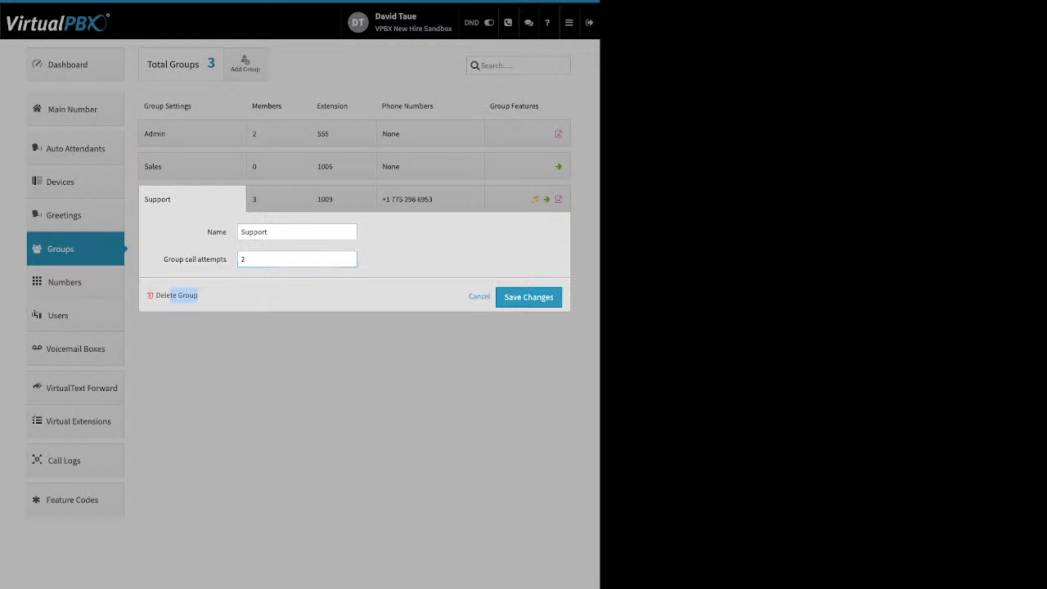
{"action": "left_click", "coordinate": [216, 296]}
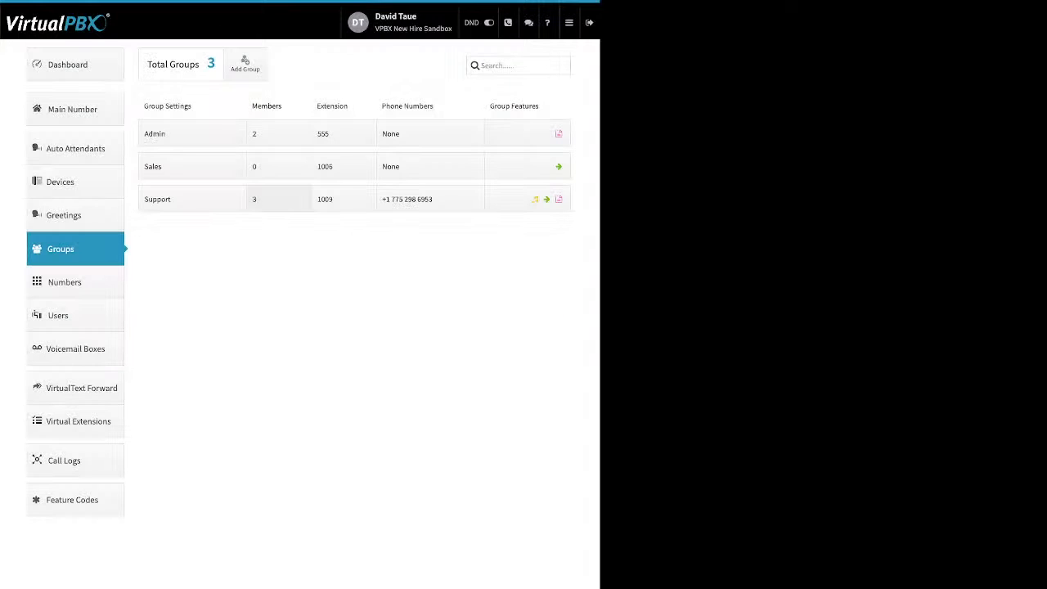
Set the ring time of all three Support group members to run from 0 to 120 seconds.
{"action": "left_click", "coordinate": [279, 199]}
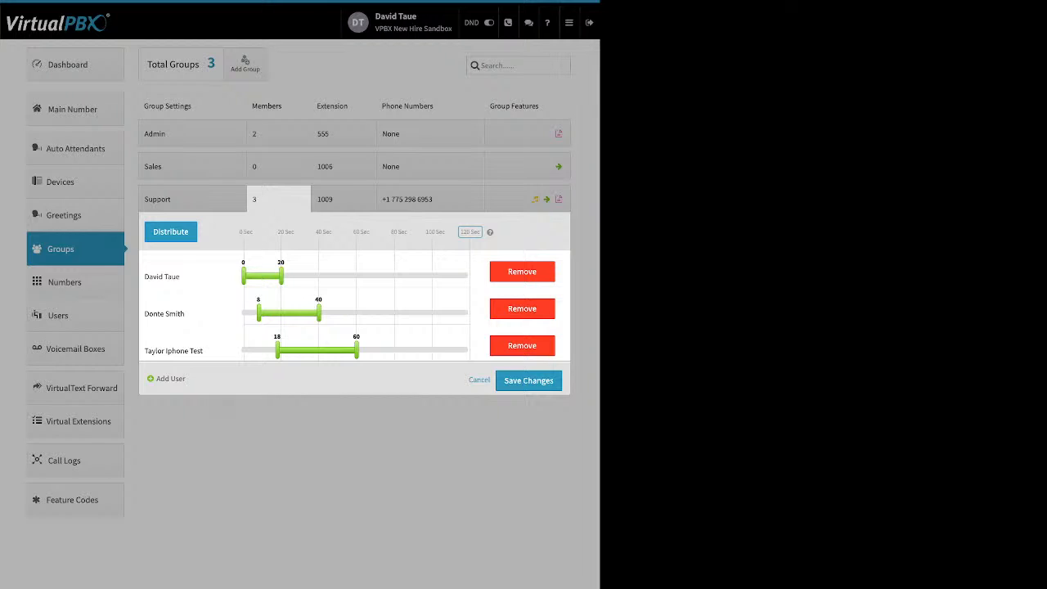
{"action": "mouse_move", "coordinate": [181, 278]}
{"action": "left_mouse_down"}
{"action": "mouse_move", "coordinate": [293, 288]}
{"action": "mouse_move", "coordinate": [196, 283]}
{"action": "left_mouse_up"}
{"action": "left_click_drag", "start_coordinate": [281, 277], "coordinate": [469, 276]}
{"action": "left_click_drag", "start_coordinate": [259, 312], "coordinate": [243, 312]}
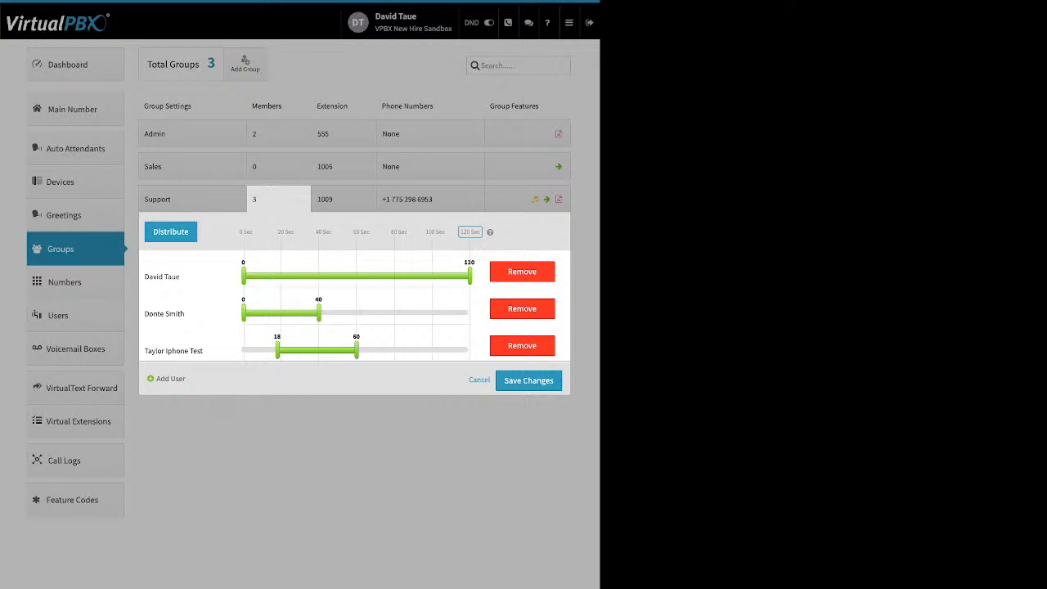
{"action": "left_click_drag", "start_coordinate": [278, 350], "coordinate": [243, 350]}
{"action": "left_click_drag", "start_coordinate": [319, 312], "coordinate": [470, 312]}
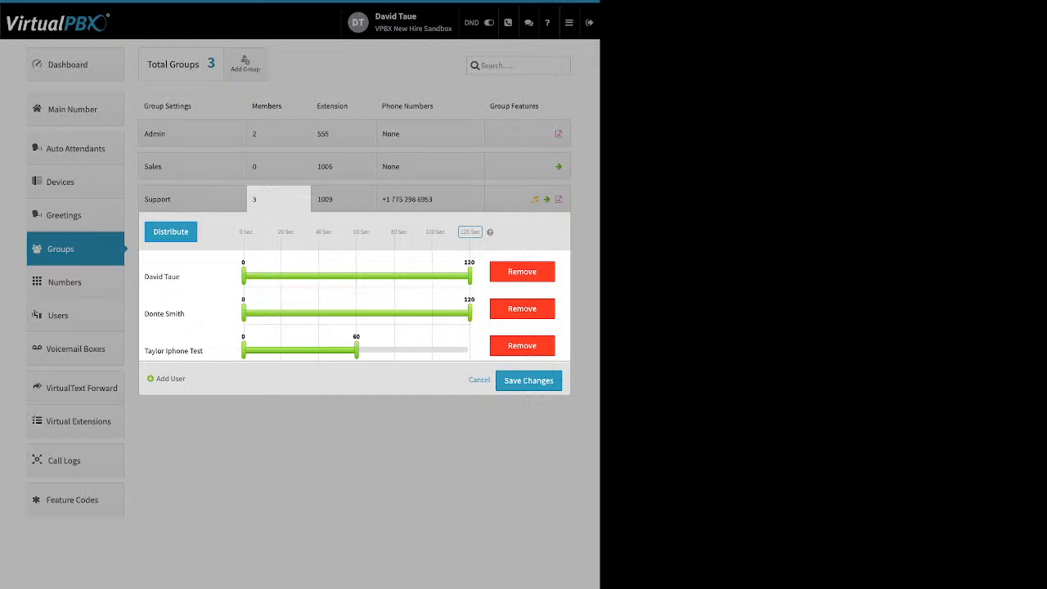
{"action": "left_click_drag", "start_coordinate": [356, 350], "coordinate": [469, 350]}
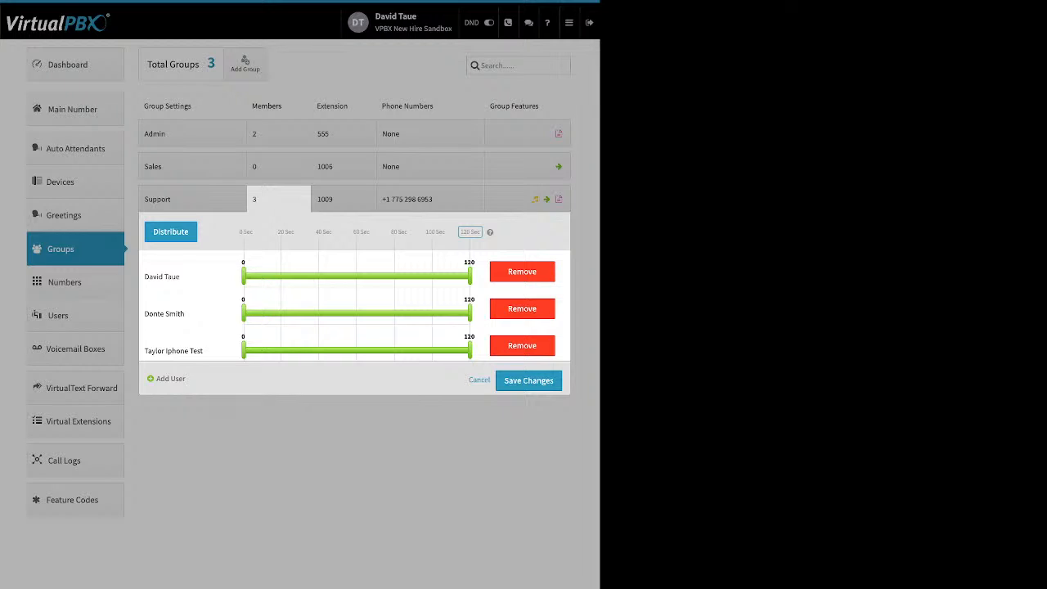
Distribute the Support members' ring times evenly across 120 seconds, and move the second member's start to 15 seconds and the third's start earlier.
{"action": "left_click_drag", "start_coordinate": [481, 232], "coordinate": [393, 232]}
{"action": "left_click", "coordinate": [471, 232]}
{"action": "left_click", "coordinate": [171, 232]}
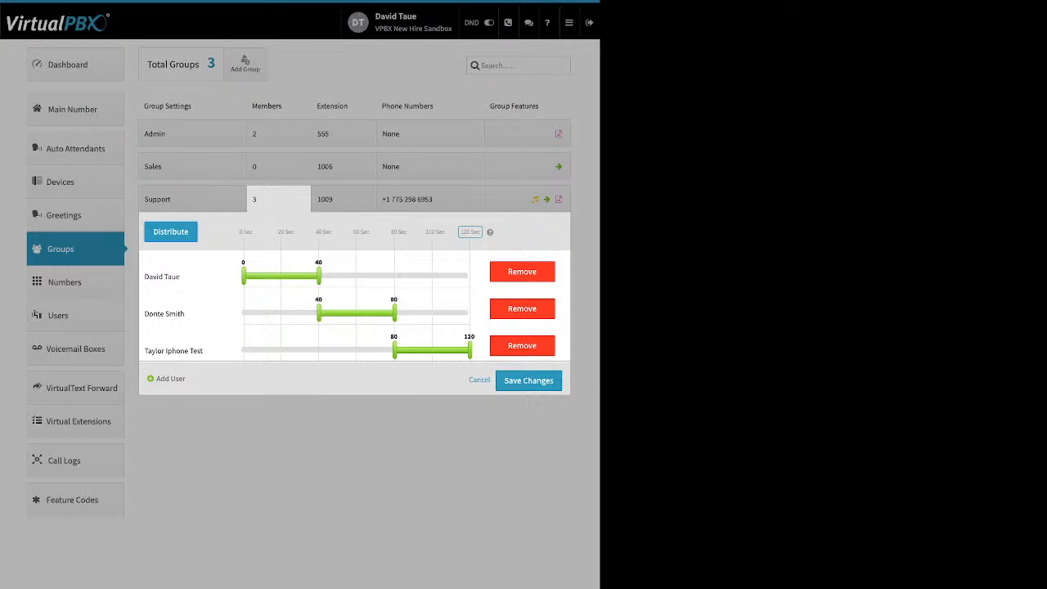
{"action": "left_click_drag", "start_coordinate": [318, 313], "coordinate": [272, 313]}
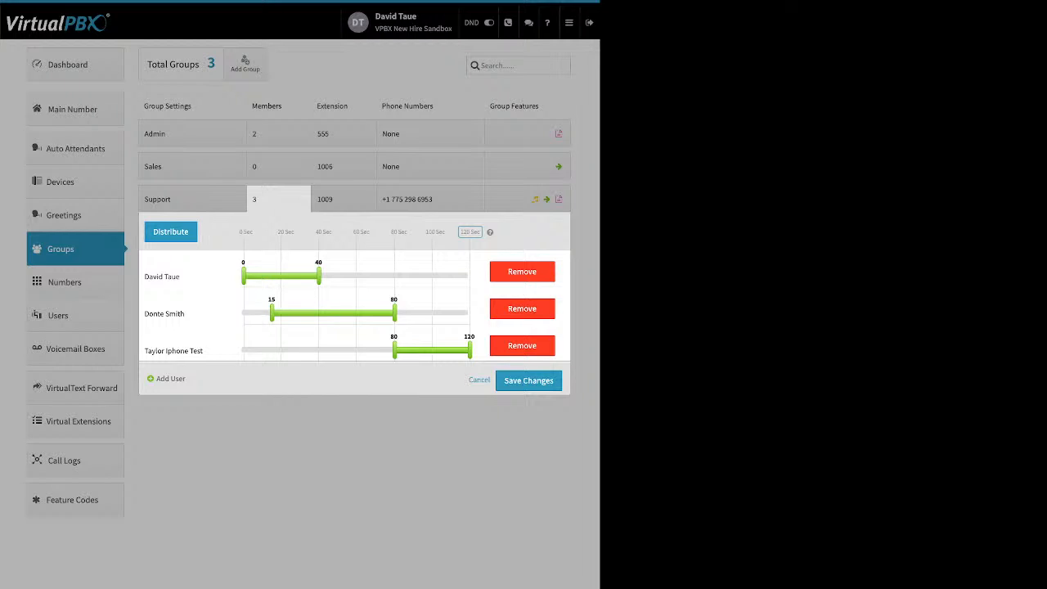
{"action": "left_click_drag", "start_coordinate": [395, 350], "coordinate": [307, 350]}
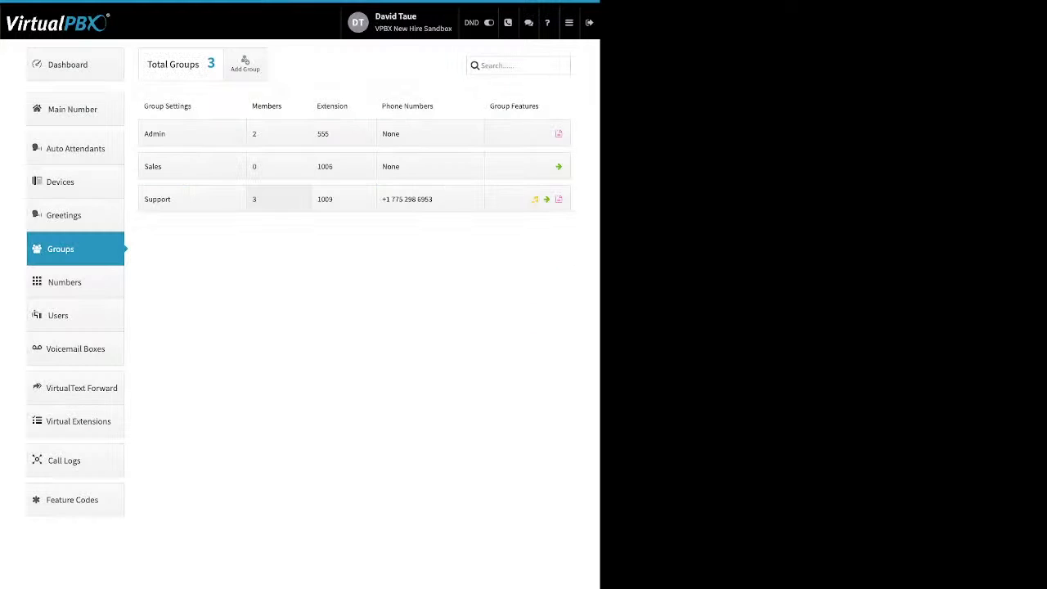
Examine the Support group's extension and phone number assignment options, closing both without changes.
{"action": "left_click", "coordinate": [344, 199]}
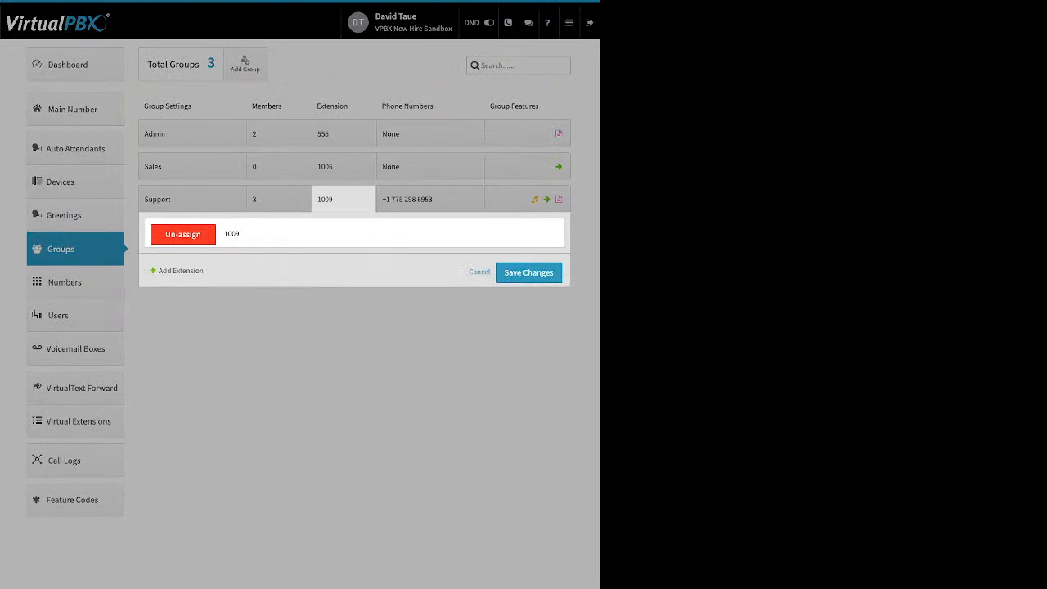
{"action": "left_click", "coordinate": [343, 199]}
{"action": "left_click", "coordinate": [430, 199]}
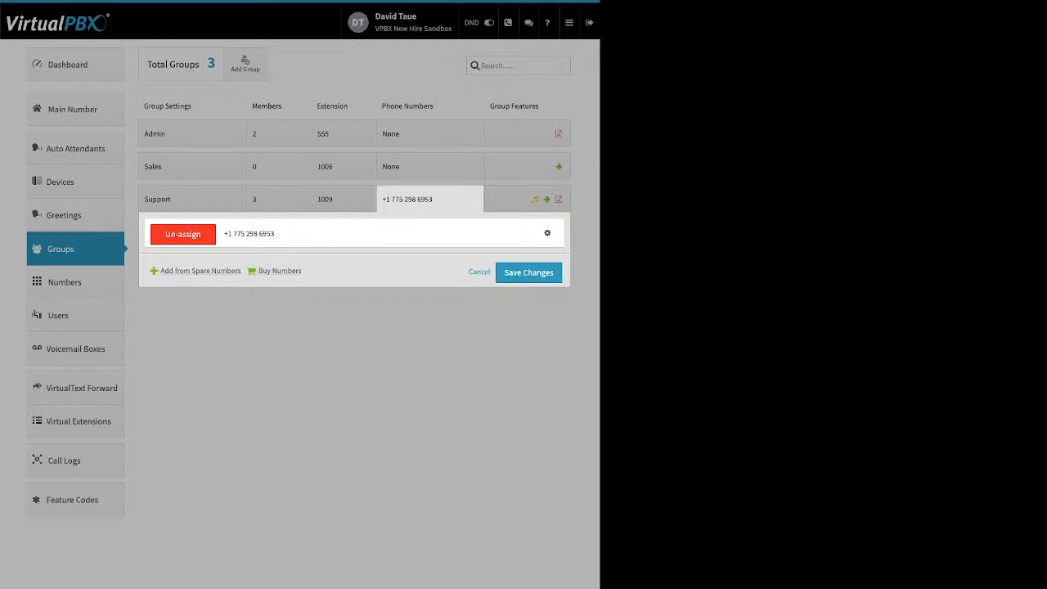
{"action": "left_click", "coordinate": [528, 198]}
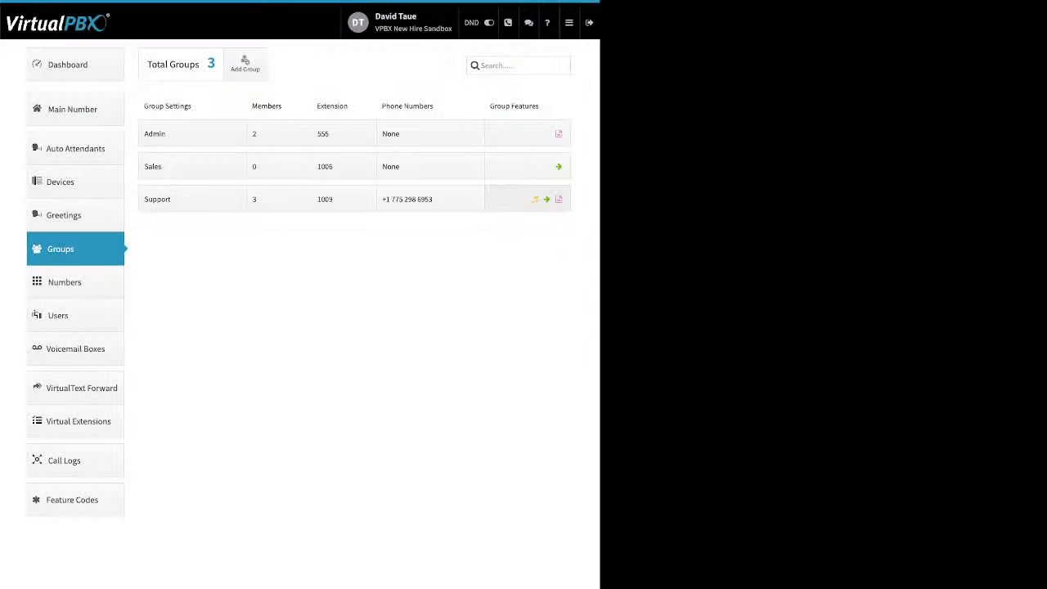
Open the Support group's Ringback feature, reveal the media upload option, and save with Hold1 as ringback media.
{"action": "left_click", "coordinate": [528, 199]}
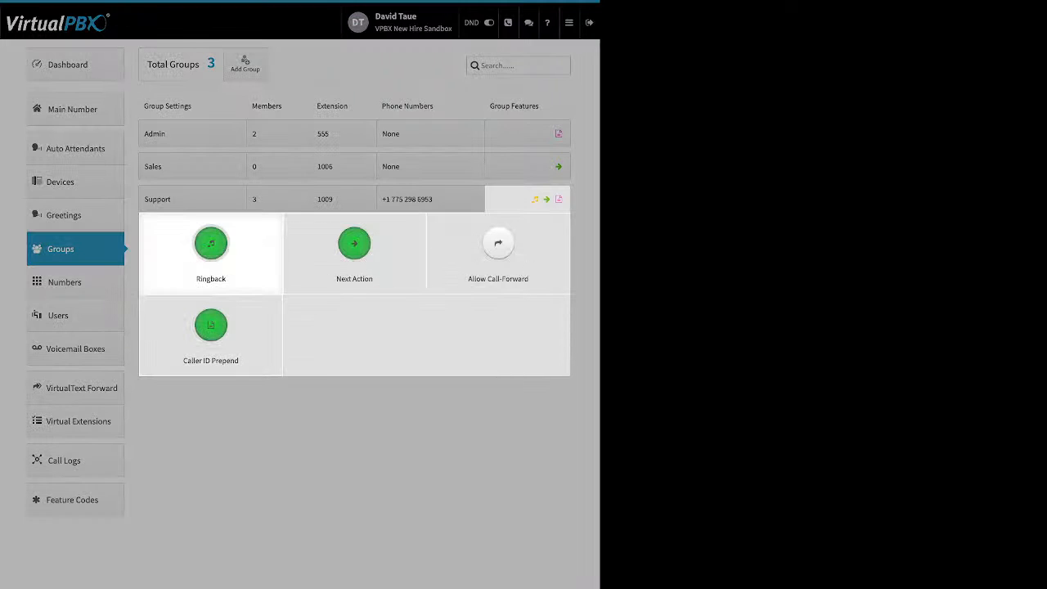
{"action": "left_click", "coordinate": [211, 245]}
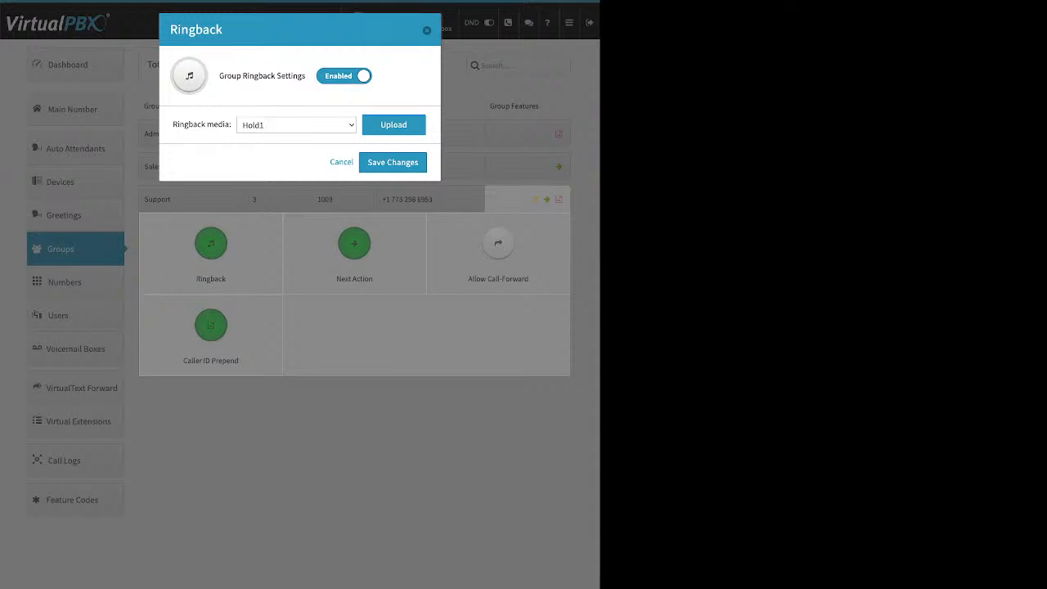
{"action": "left_click_drag", "start_coordinate": [219, 75], "coordinate": [306, 75]}
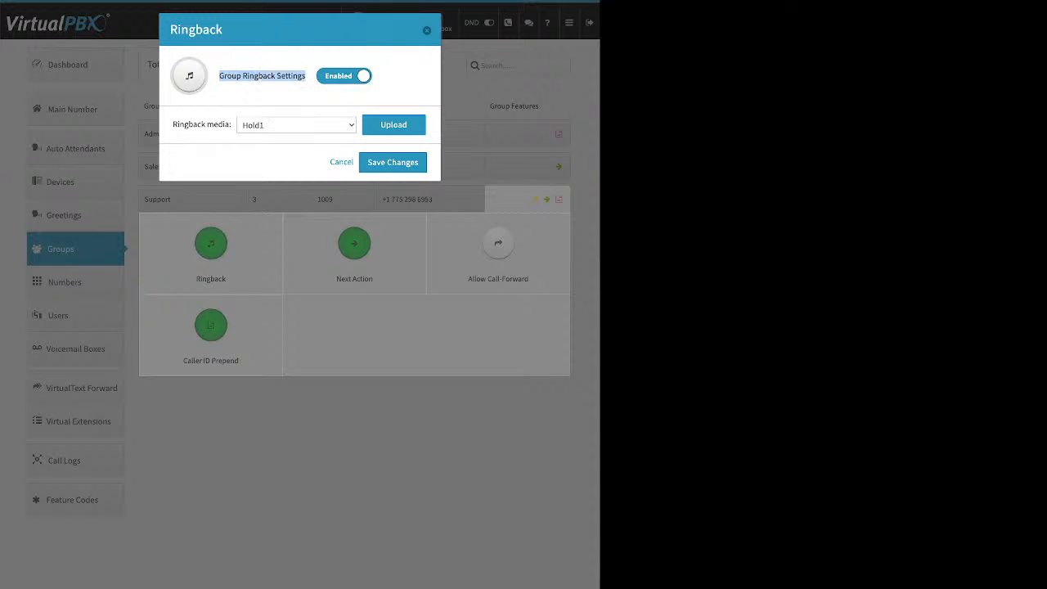
{"action": "left_click", "coordinate": [394, 125]}
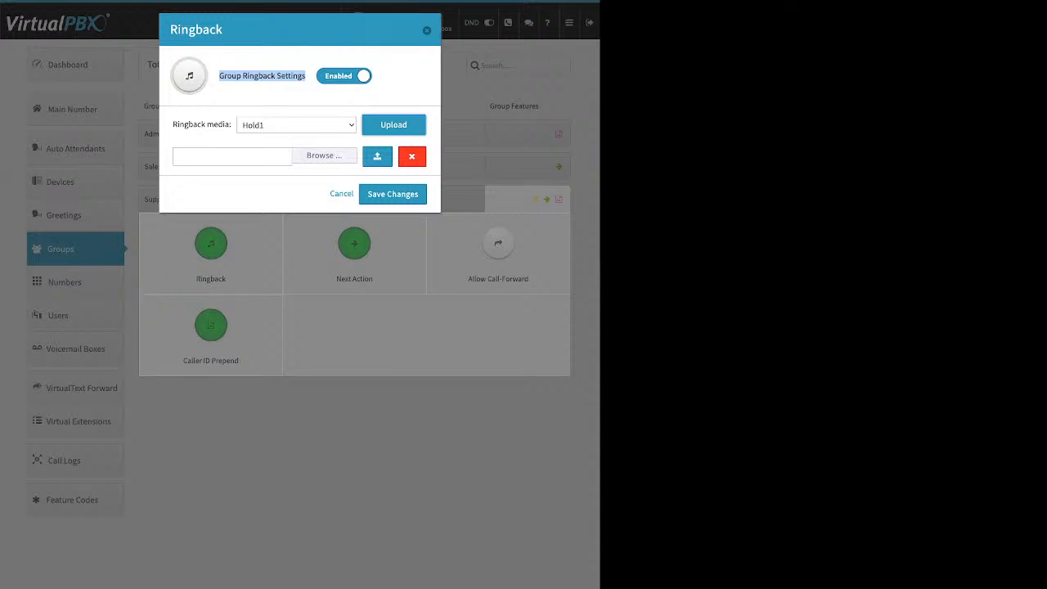
{"action": "left_click", "coordinate": [393, 194]}
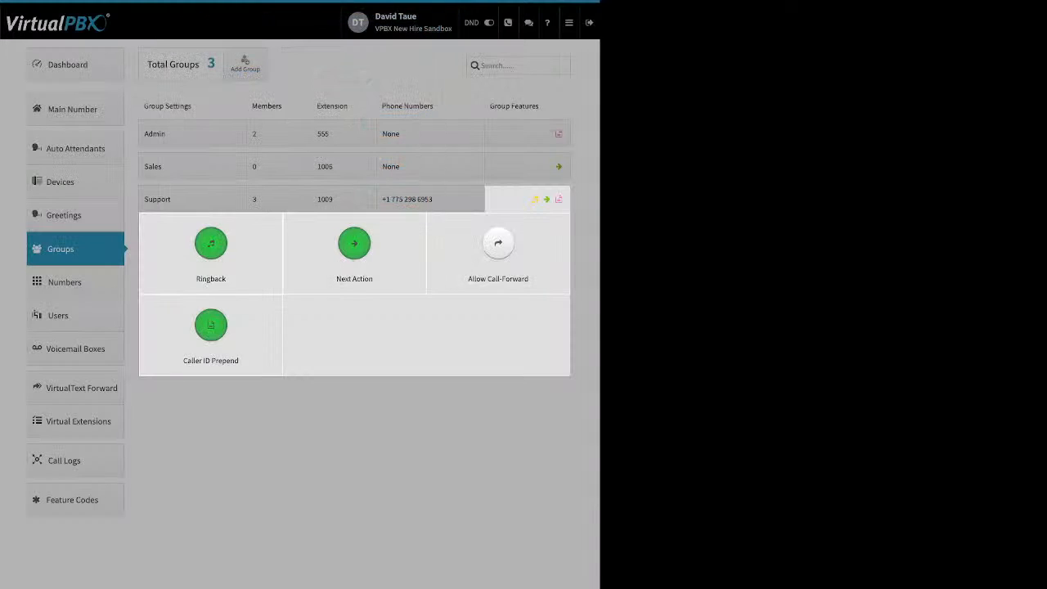
Review the Support group's Next Action destinations and save with unanswered calls forwarded to Main Voicemail Box.
{"action": "left_click", "coordinate": [354, 243]}
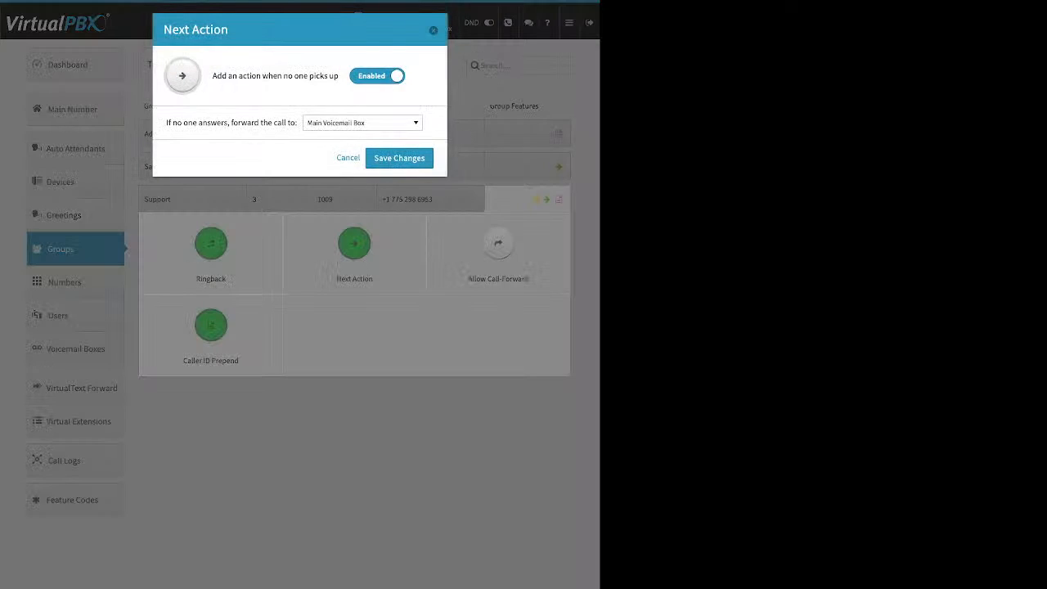
{"action": "left_click_drag", "start_coordinate": [217, 76], "coordinate": [334, 76]}
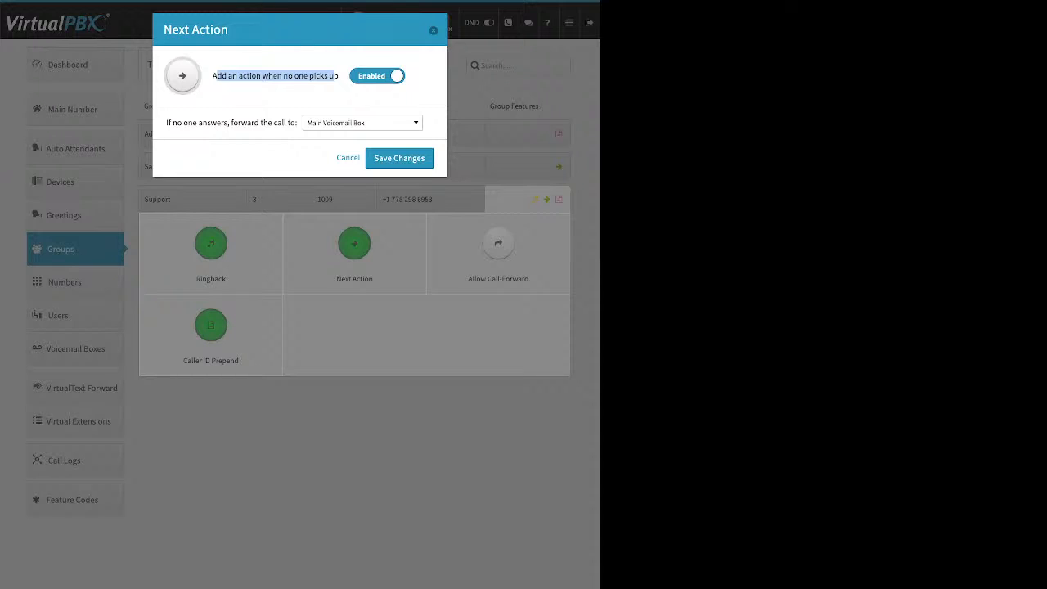
{"action": "left_click", "coordinate": [362, 122]}
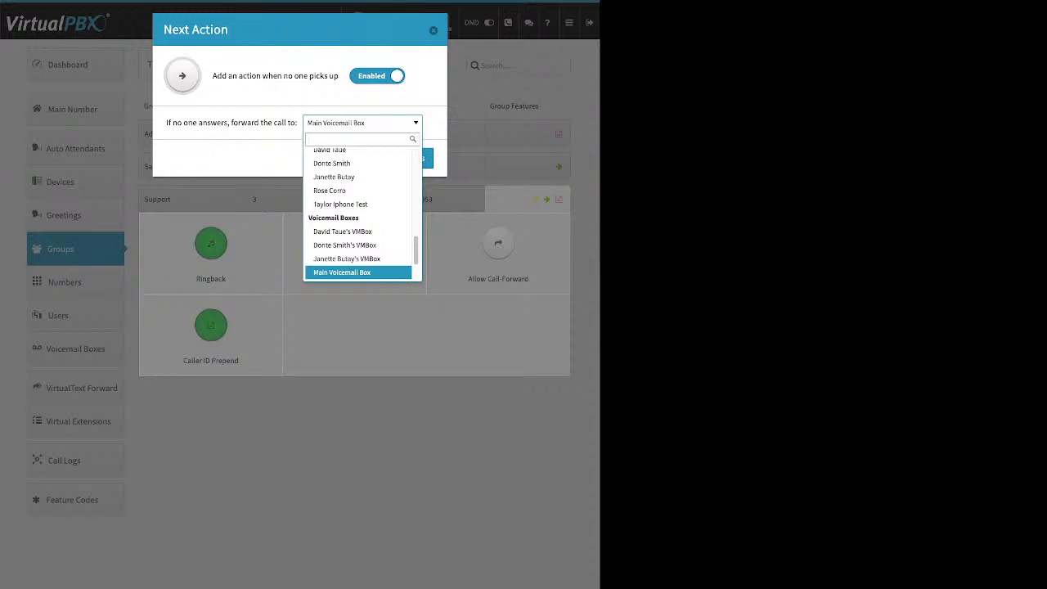
{"action": "key", "text": "Escape"}
{"action": "left_click", "coordinate": [396, 158]}
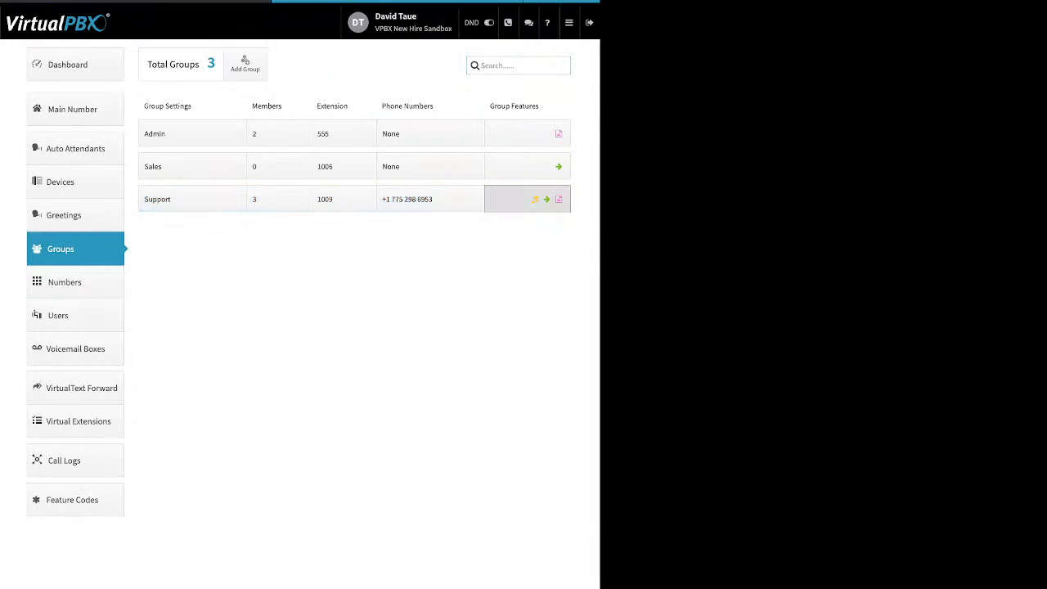
Try enabling the Allow Call-Forward feature for the Support group.
{"action": "left_click", "coordinate": [528, 199]}
{"action": "left_click", "coordinate": [498, 249]}
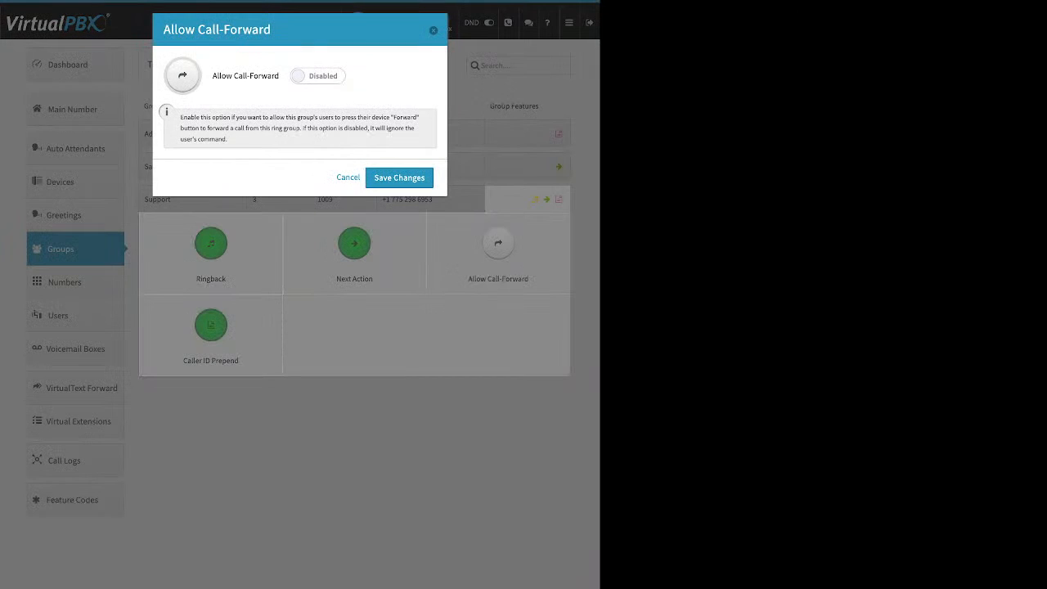
{"action": "left_click", "coordinate": [317, 76]}
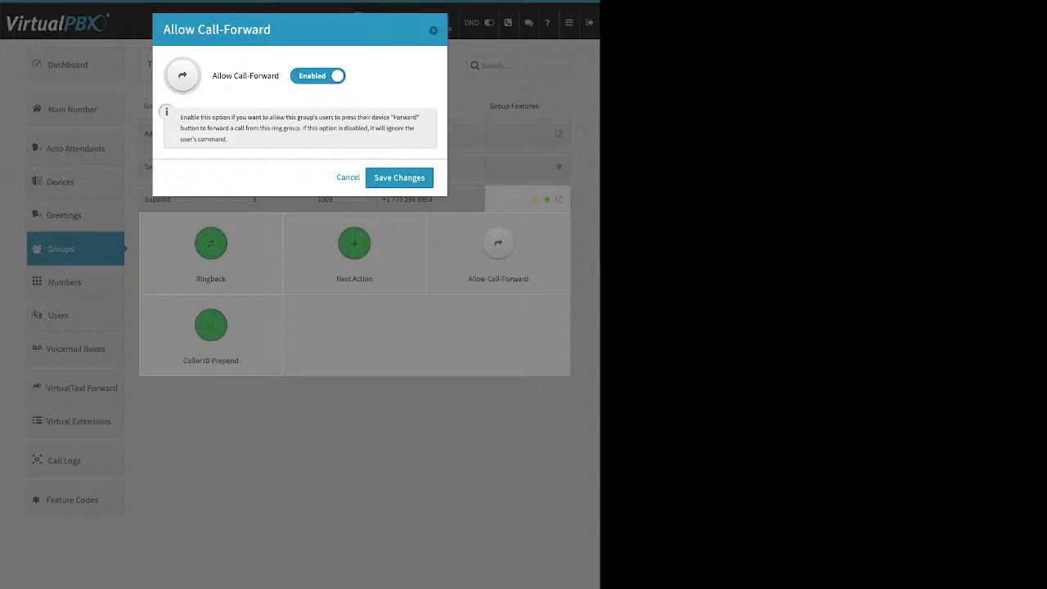
{"action": "left_click", "coordinate": [399, 178]}
Examine the Support group's Caller ID Prepend name and number prefixes, and close the settings without saving.
{"action": "left_click", "coordinate": [211, 325]}
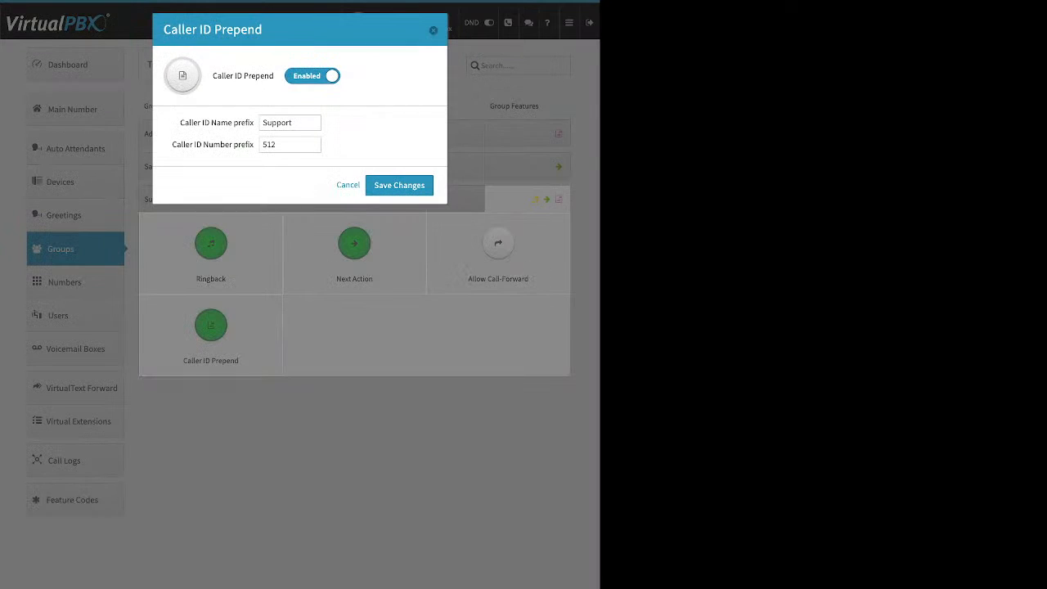
{"action": "triple_click", "coordinate": [217, 123]}
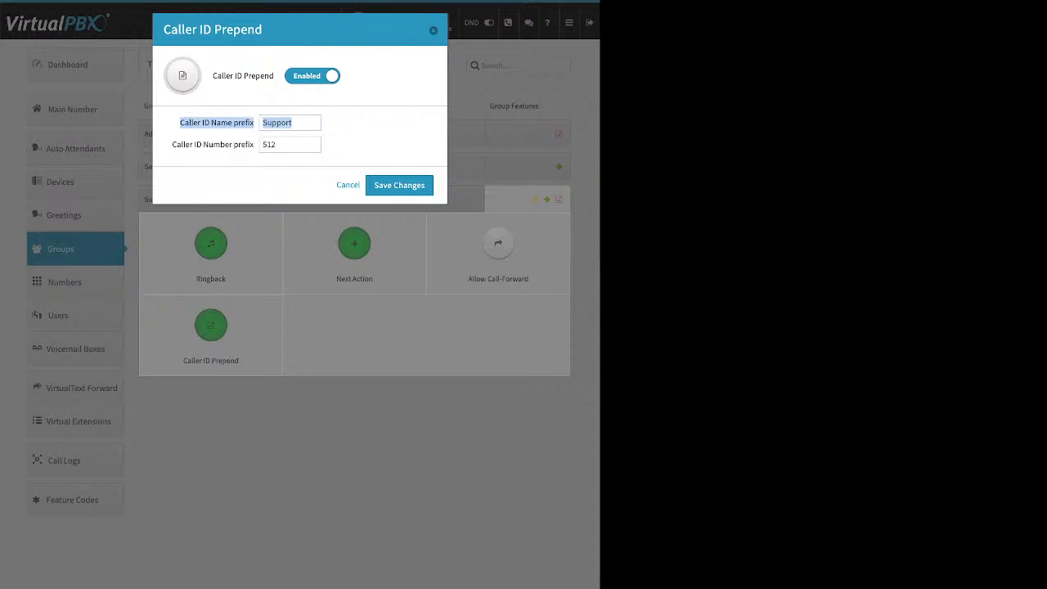
{"action": "left_click_drag", "start_coordinate": [172, 145], "coordinate": [301, 145]}
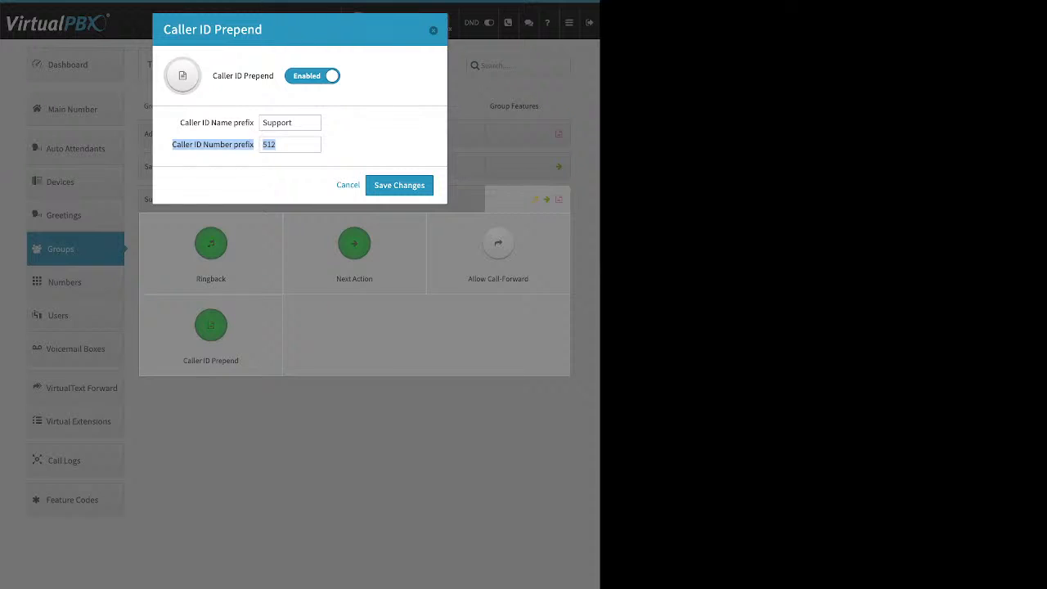
{"action": "left_click", "coordinate": [370, 141]}
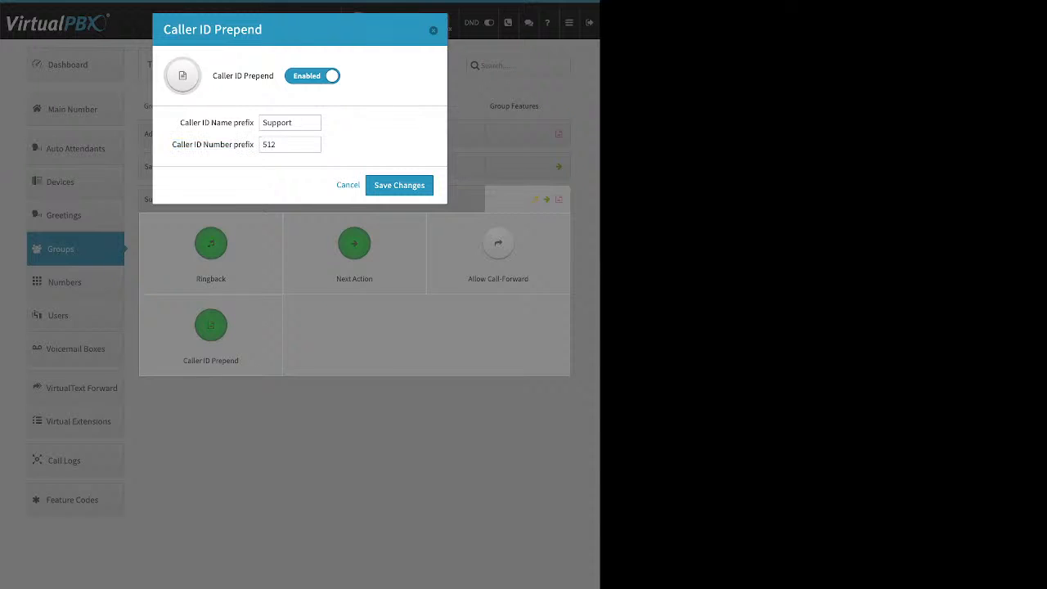
{"action": "left_click", "coordinate": [348, 185]}
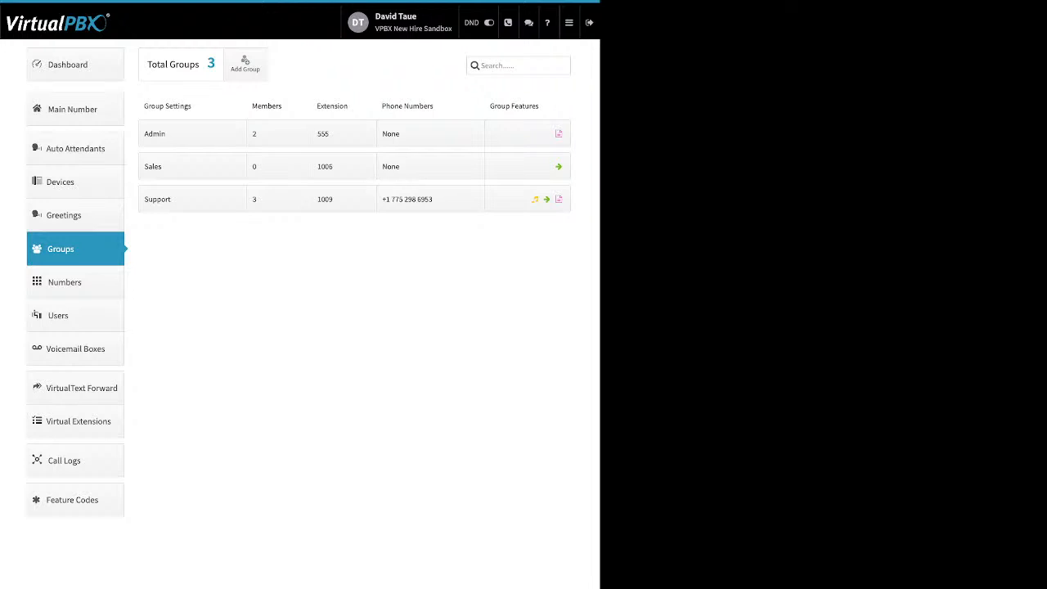
Open the Main Number settings and expand the Main Company Numbers list.
{"action": "left_click", "coordinate": [73, 110]}
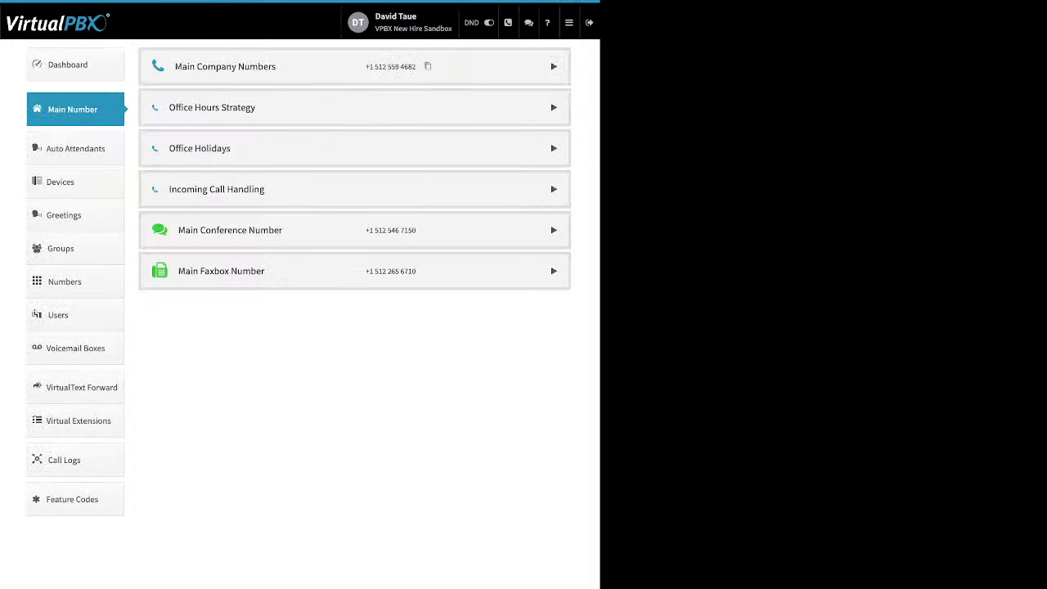
{"action": "left_click", "coordinate": [554, 67]}
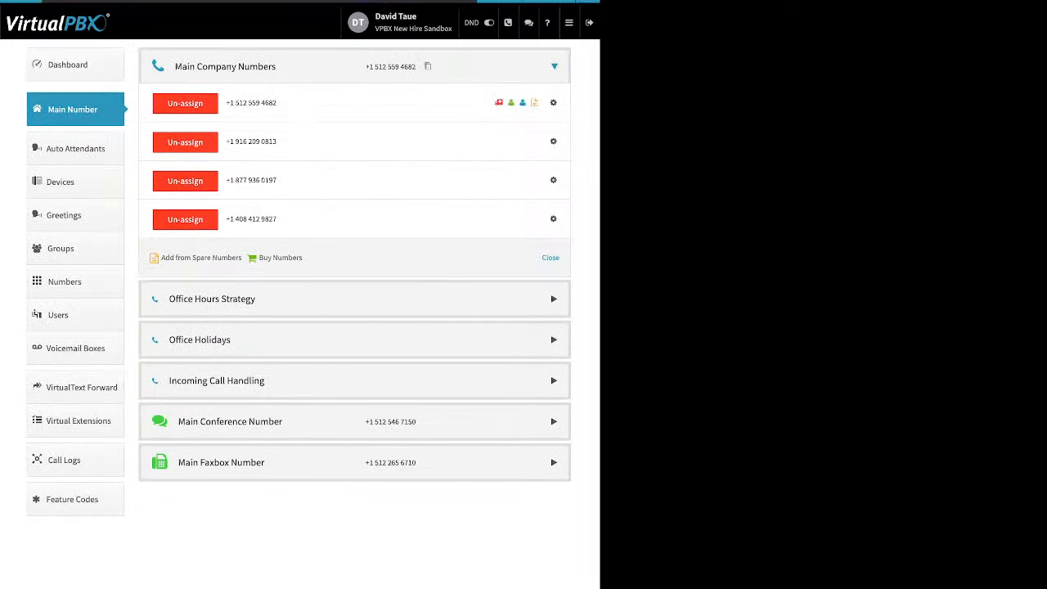
Examine the ways to add main company numbers and the settings available for the second number in the list.
{"action": "left_click_drag", "start_coordinate": [302, 258], "coordinate": [203, 257]}
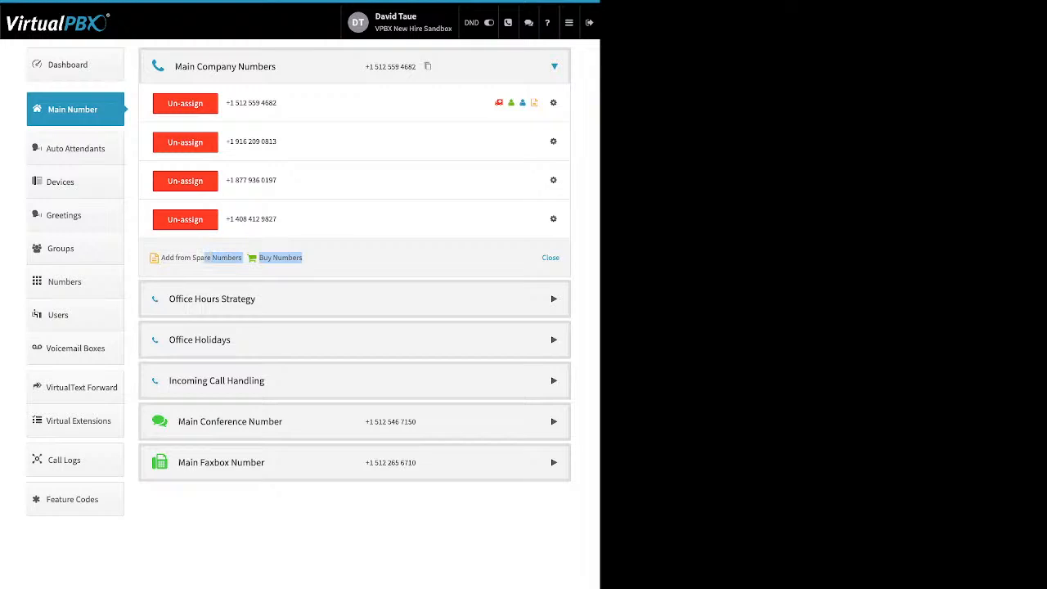
{"action": "left_click", "coordinate": [554, 142]}
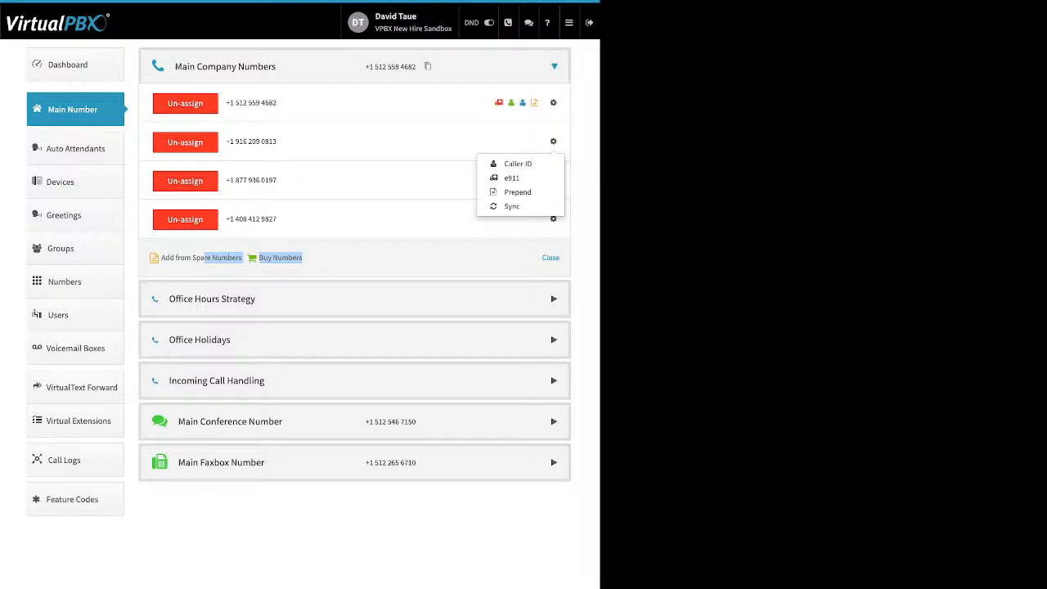
{"action": "left_click", "coordinate": [409, 181]}
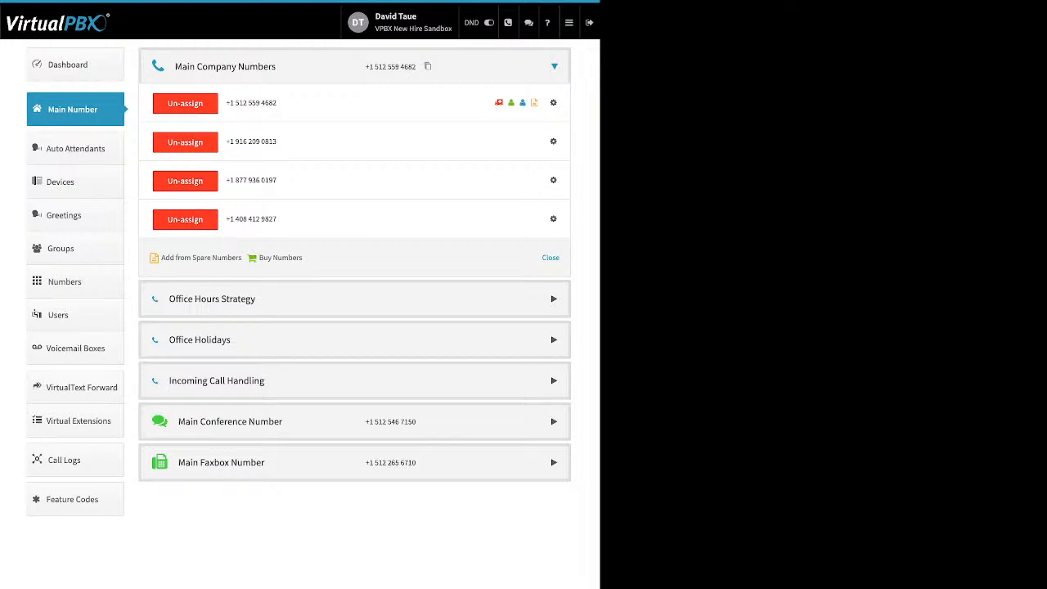
Review the Office Hours Strategy, including the 24 hours and custom options, Monday's opening time choices and the lunch closure option.
{"action": "left_click", "coordinate": [212, 299]}
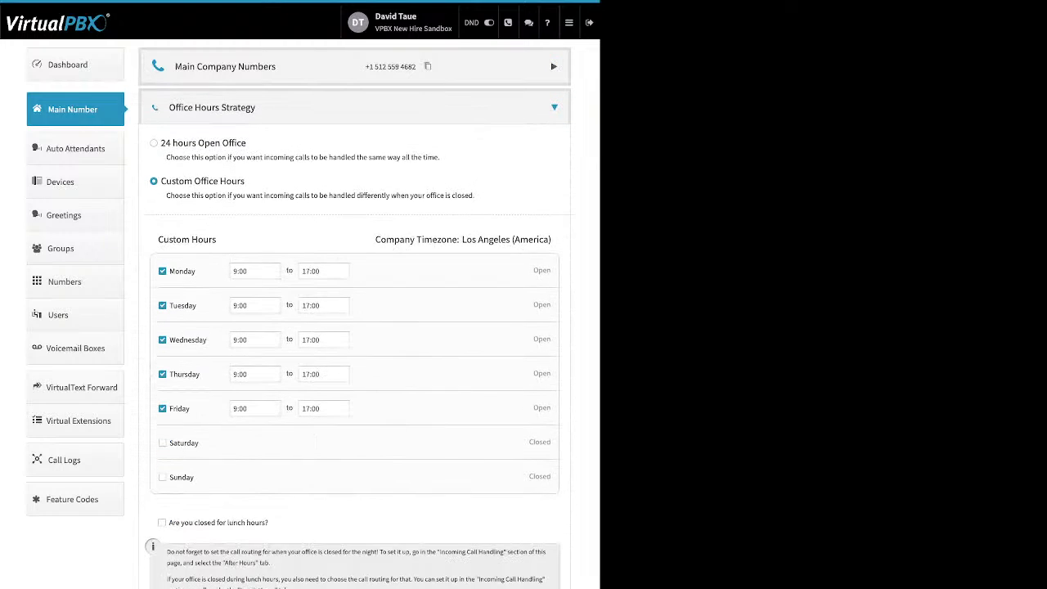
{"action": "left_click_drag", "start_coordinate": [246, 143], "coordinate": [172, 142]}
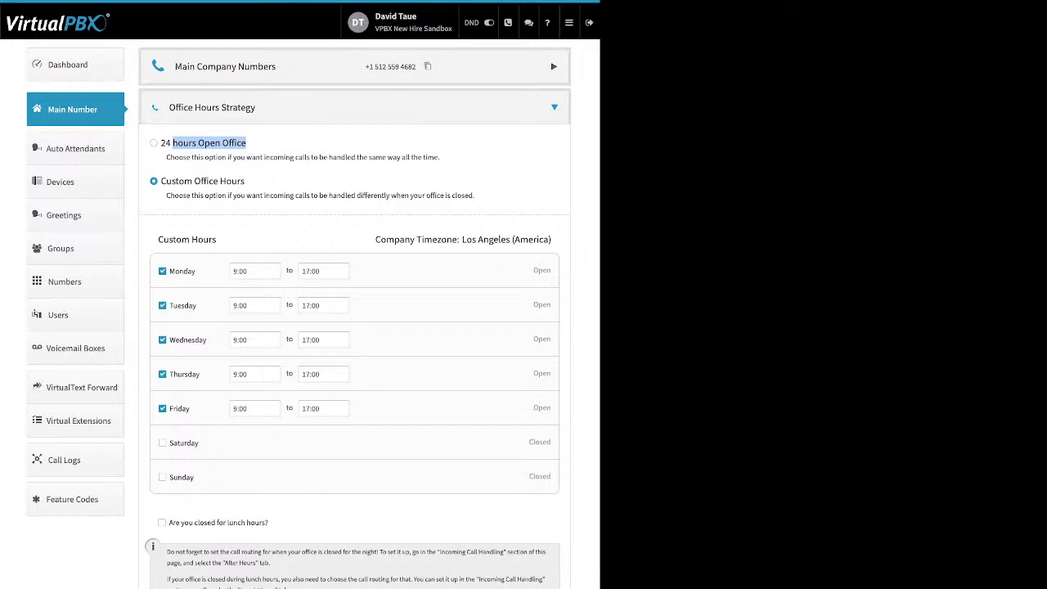
{"action": "left_click_drag", "start_coordinate": [245, 180], "coordinate": [166, 181]}
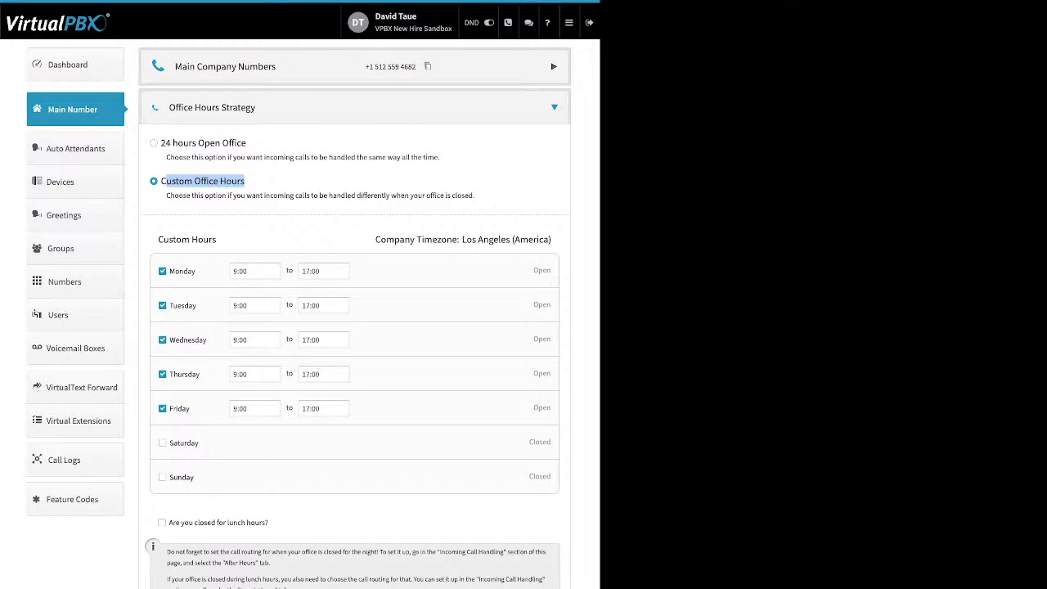
{"action": "left_click_drag", "start_coordinate": [196, 271], "coordinate": [175, 271]}
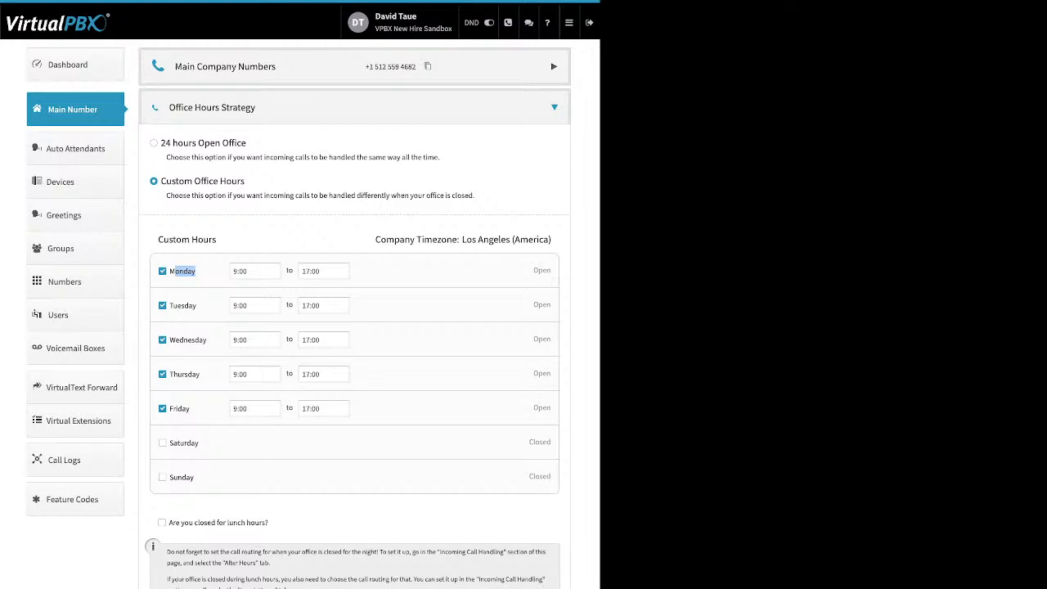
{"action": "left_click", "coordinate": [237, 271]}
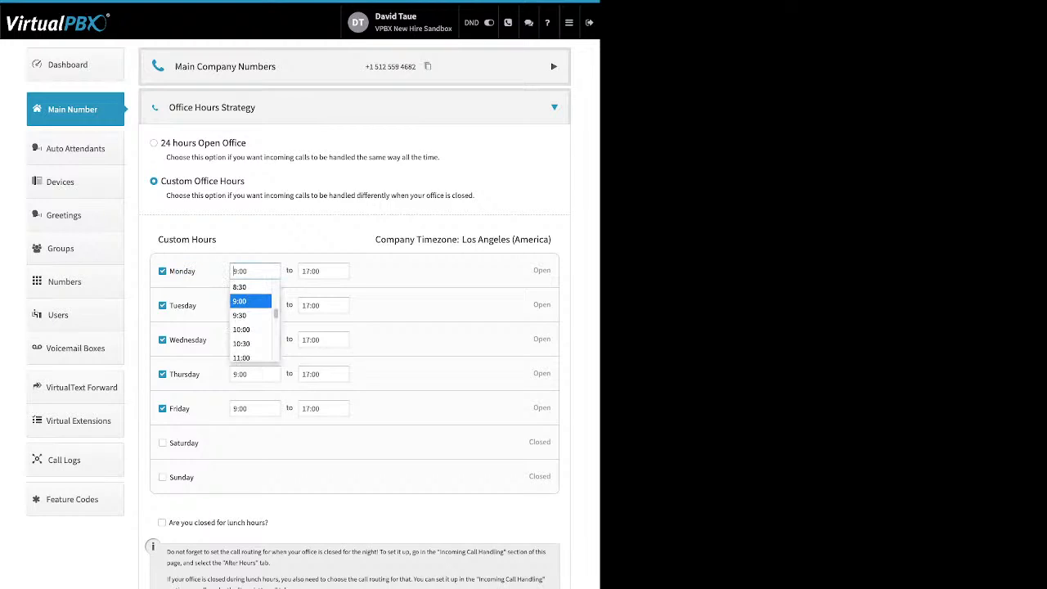
{"action": "key", "text": "Escape"}
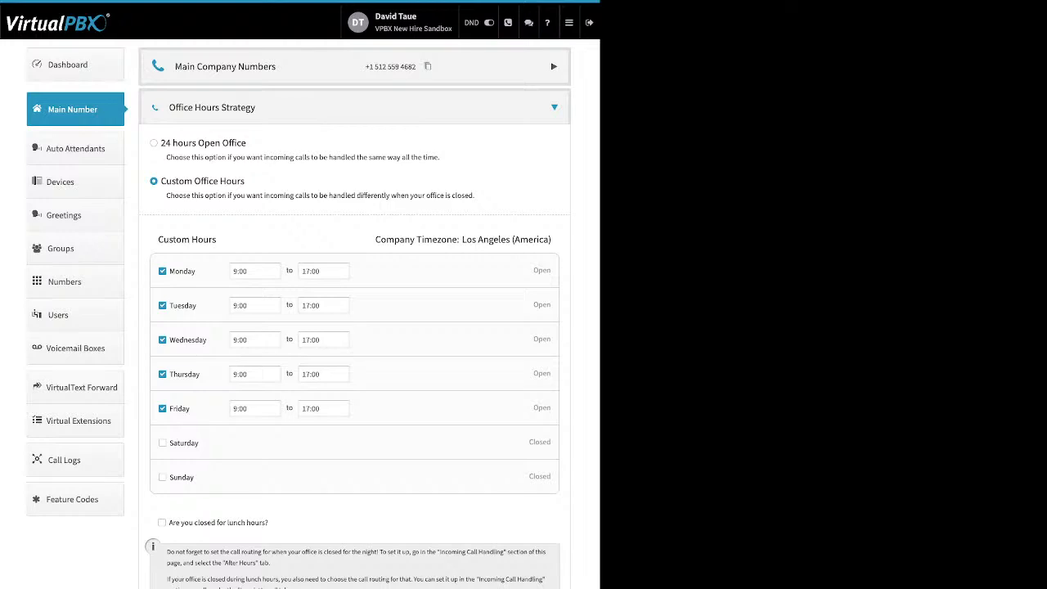
{"action": "left_click_drag", "start_coordinate": [169, 523], "coordinate": [268, 523]}
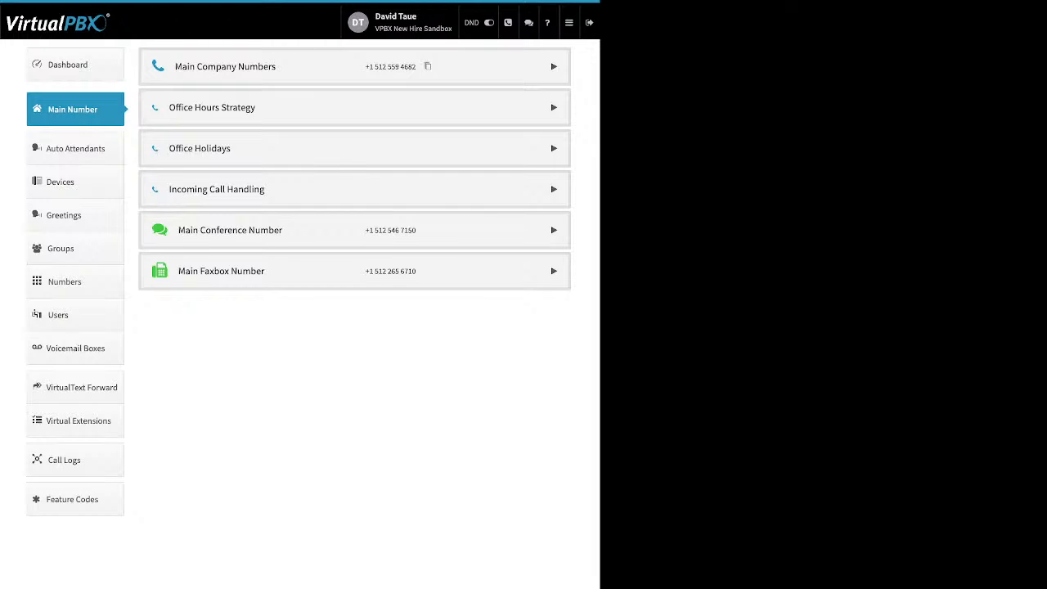
Open the Office Holidays settings and examine the holiday closure option and the types of holiday that can be added.
{"action": "left_click", "coordinate": [354, 148]}
{"action": "left_click_drag", "start_coordinate": [250, 182], "coordinate": [161, 182]}
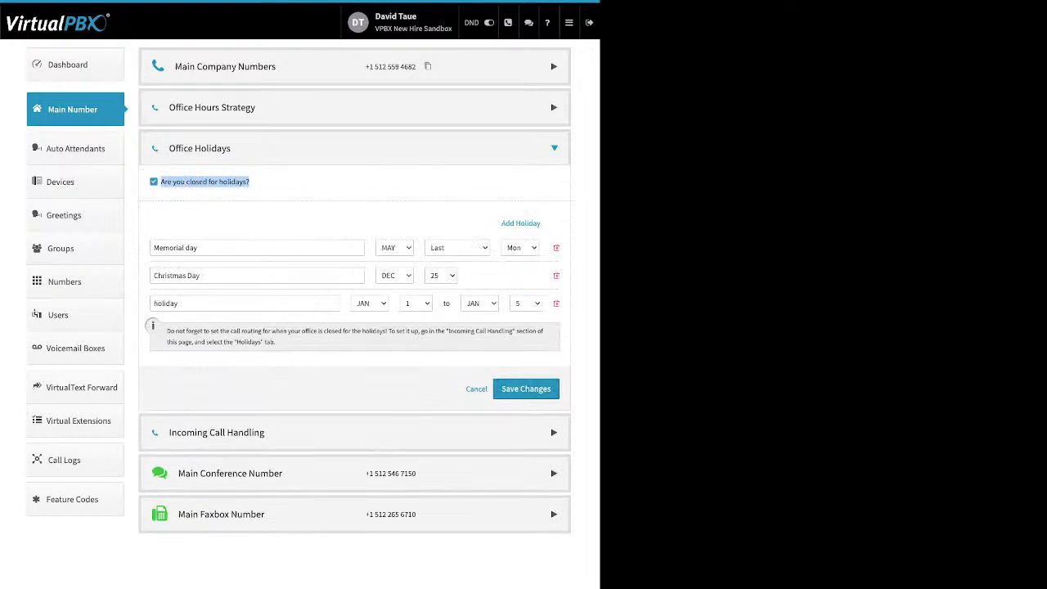
{"action": "left_click", "coordinate": [498, 223]}
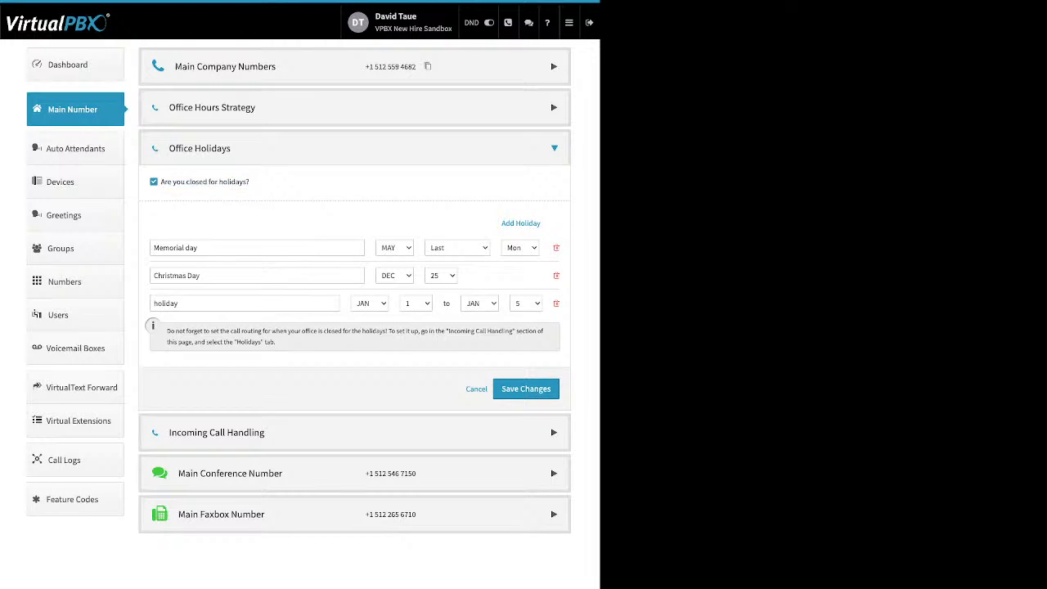
{"action": "left_click", "coordinate": [521, 223]}
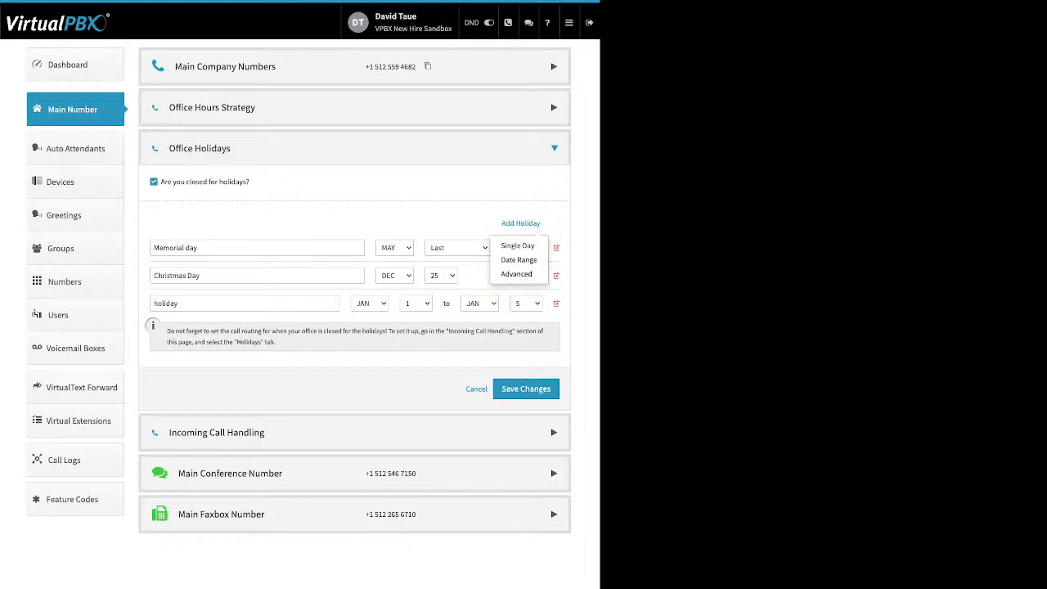
{"action": "key", "text": "Escape"}
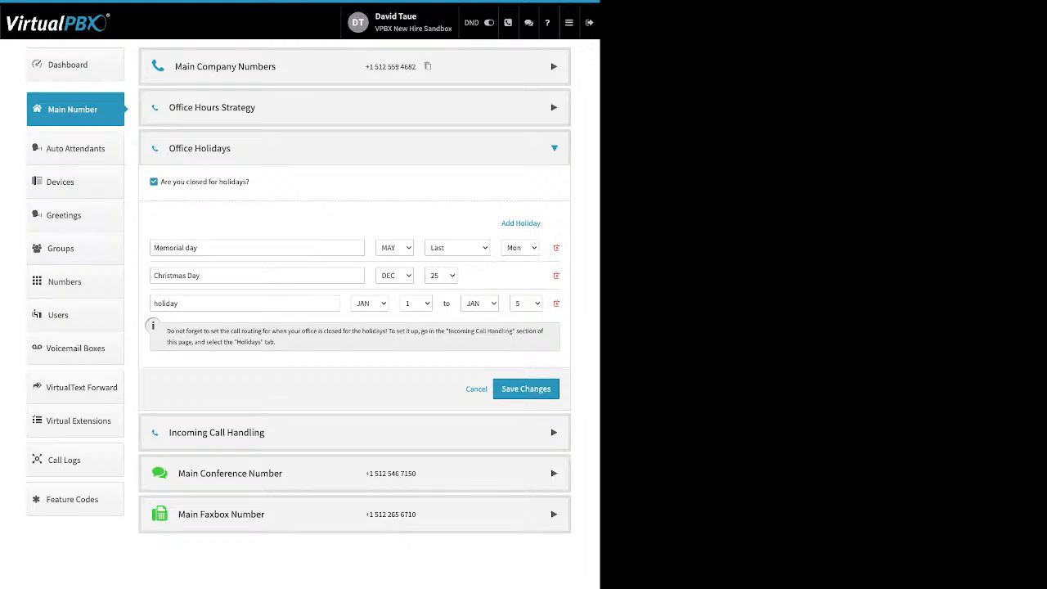
Review the Christmas Day, date-range holiday and Memorial day entries, and close the Office Holidays settings.
{"action": "left_click_drag", "start_coordinate": [199, 275], "coordinate": [153, 275]}
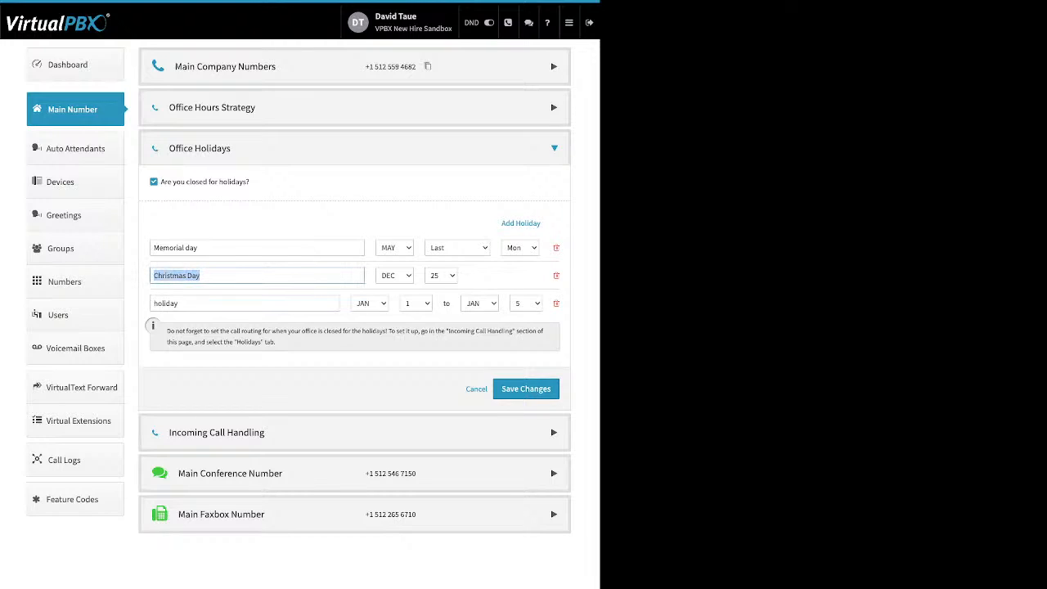
{"action": "left_click", "coordinate": [311, 223]}
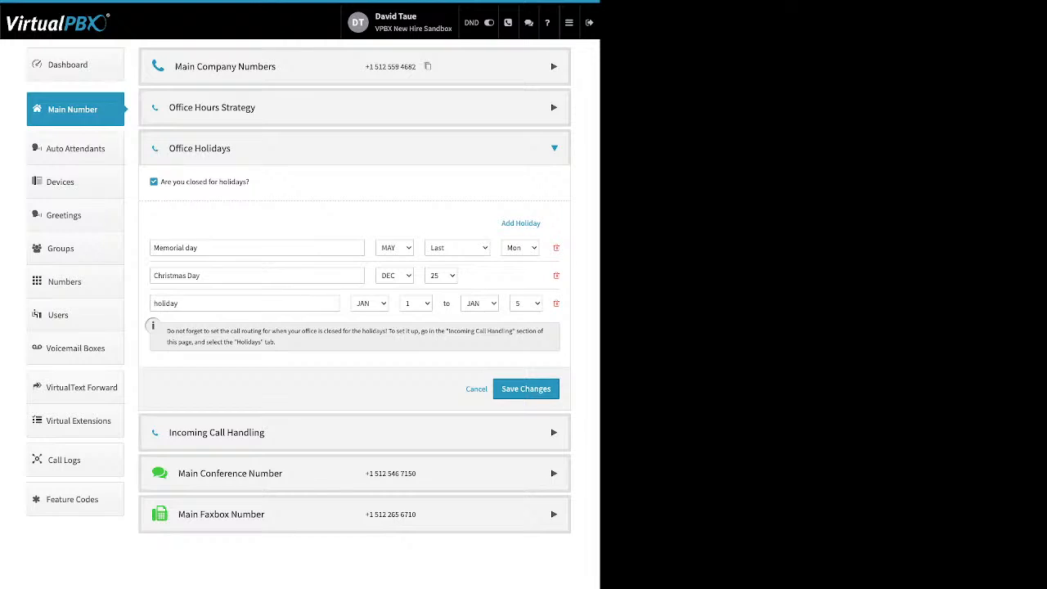
{"action": "double_click", "coordinate": [166, 303]}
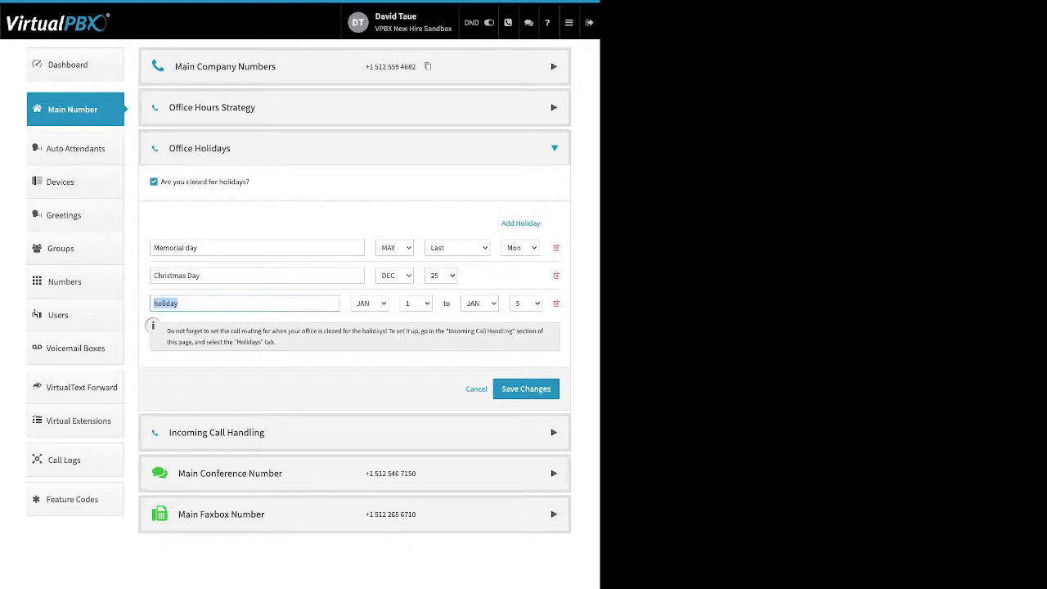
{"action": "left_click", "coordinate": [311, 222]}
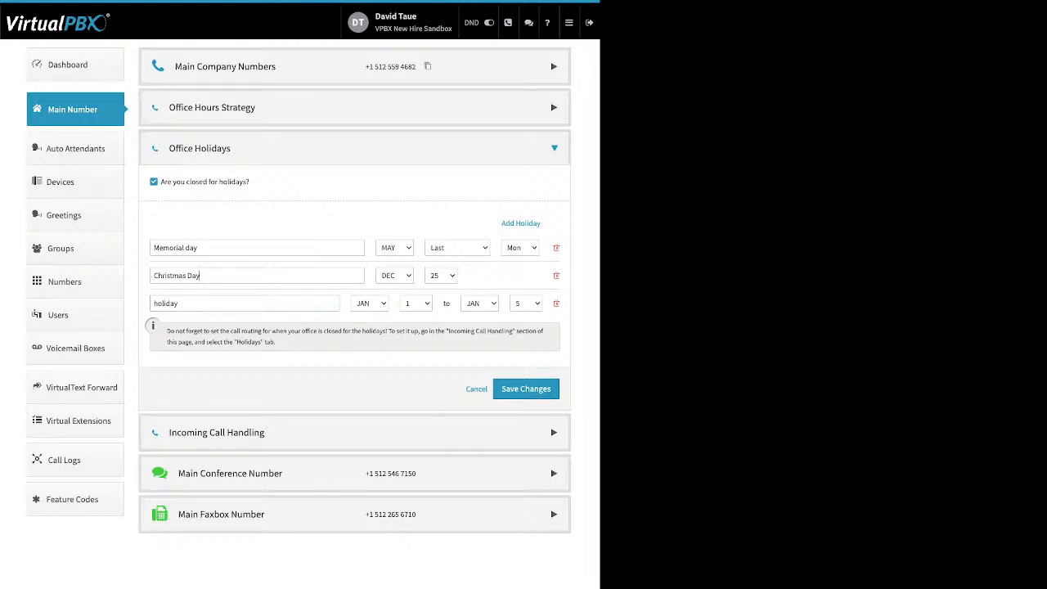
{"action": "triple_click", "coordinate": [175, 248]}
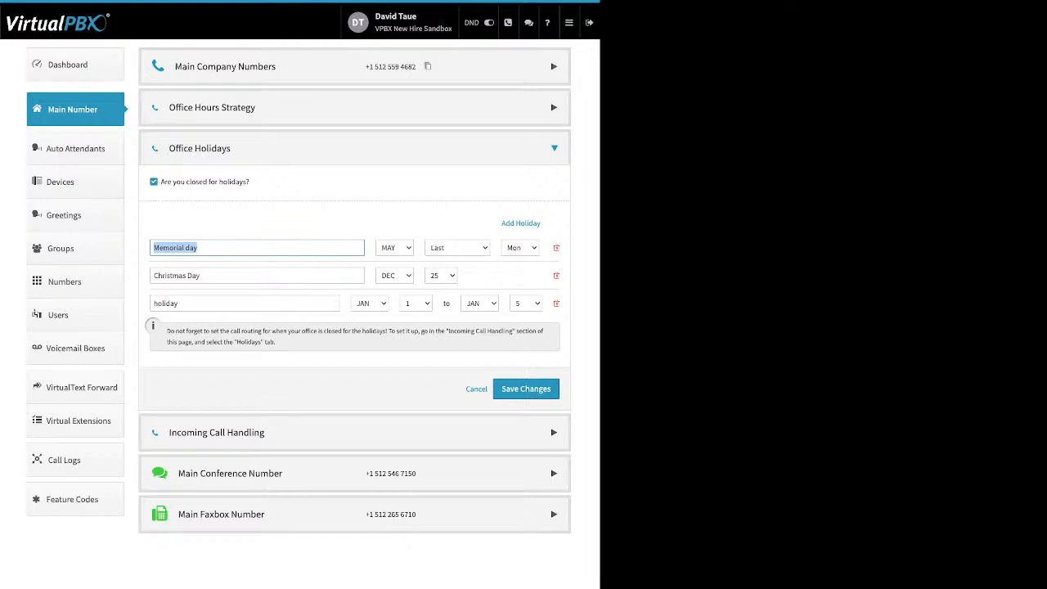
{"action": "left_click", "coordinate": [295, 221]}
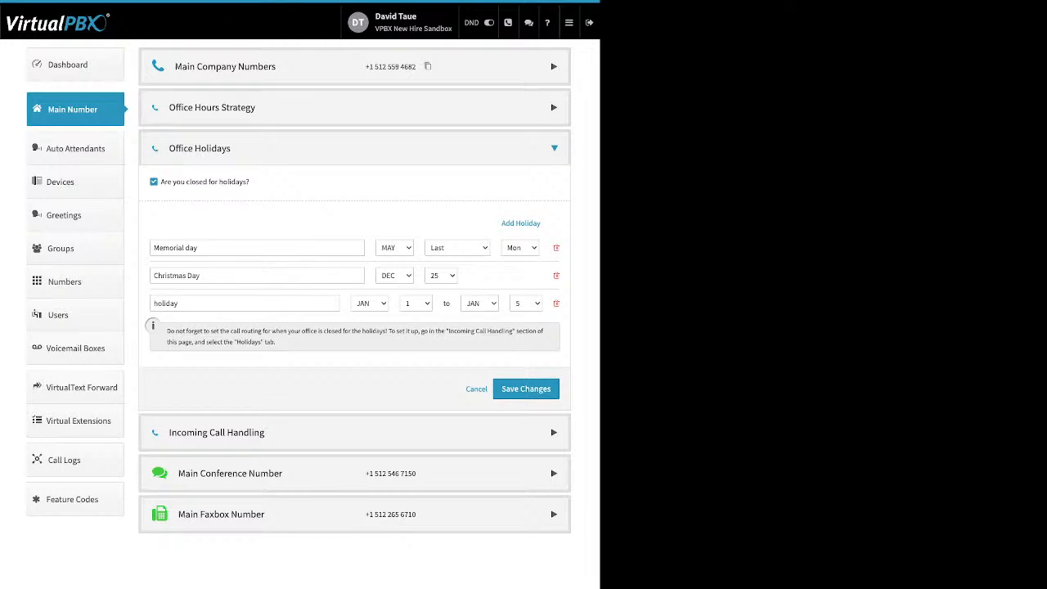
{"action": "left_click", "coordinate": [354, 148]}
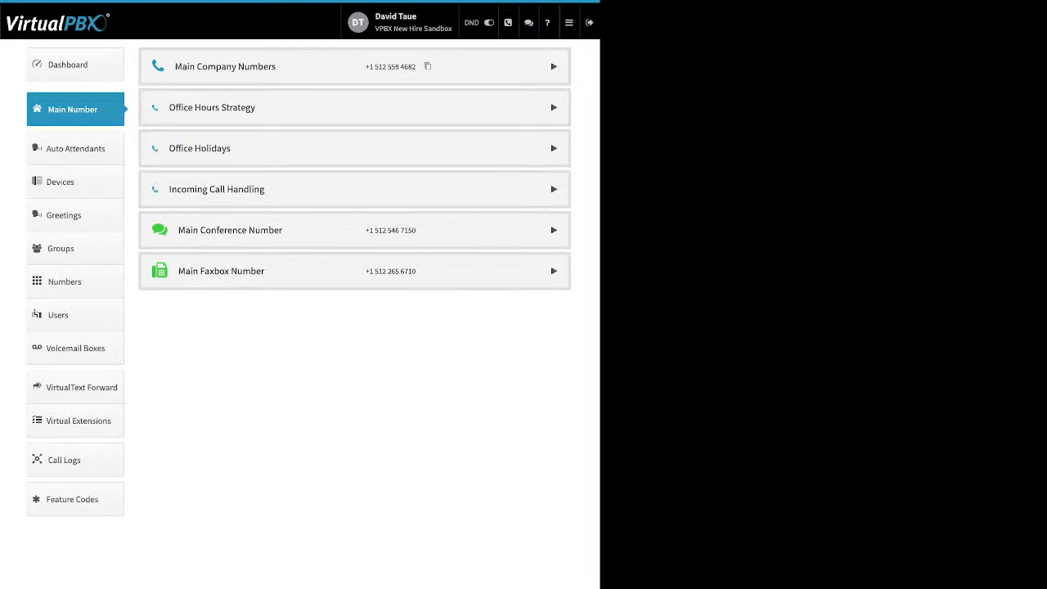
Review incoming call handling for After Hours and Holidays, and open the Virtual Receptionist settings for Open Hours.
{"action": "left_click", "coordinate": [355, 189]}
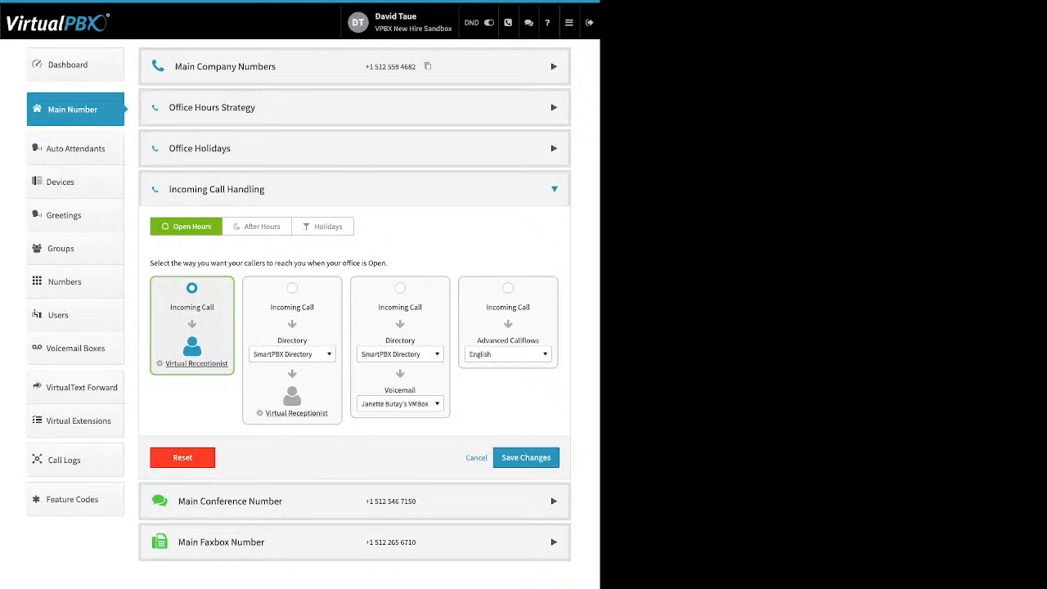
{"action": "left_click", "coordinate": [262, 226]}
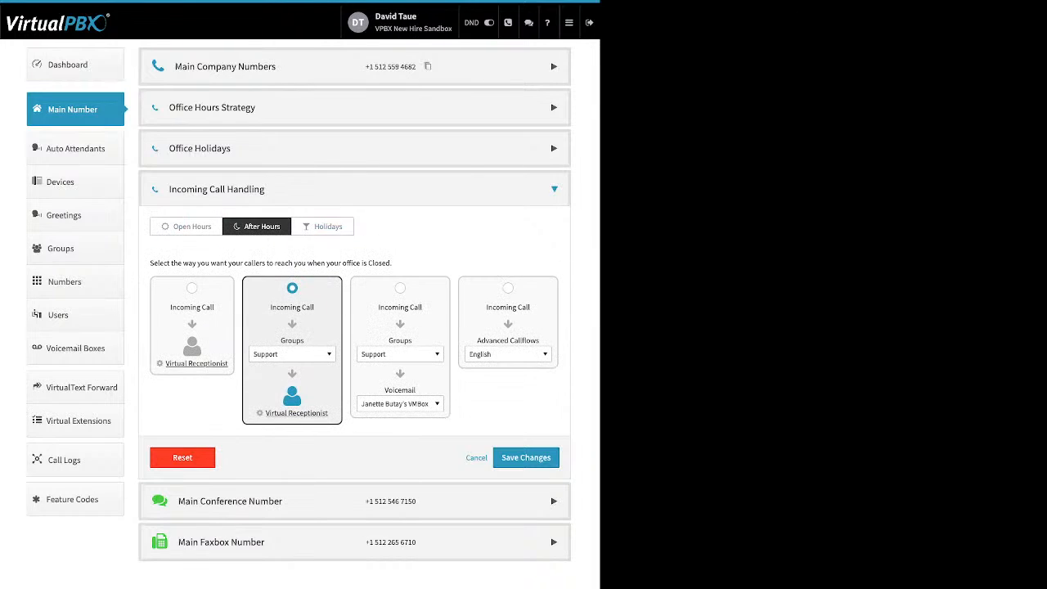
{"action": "left_click", "coordinate": [323, 227]}
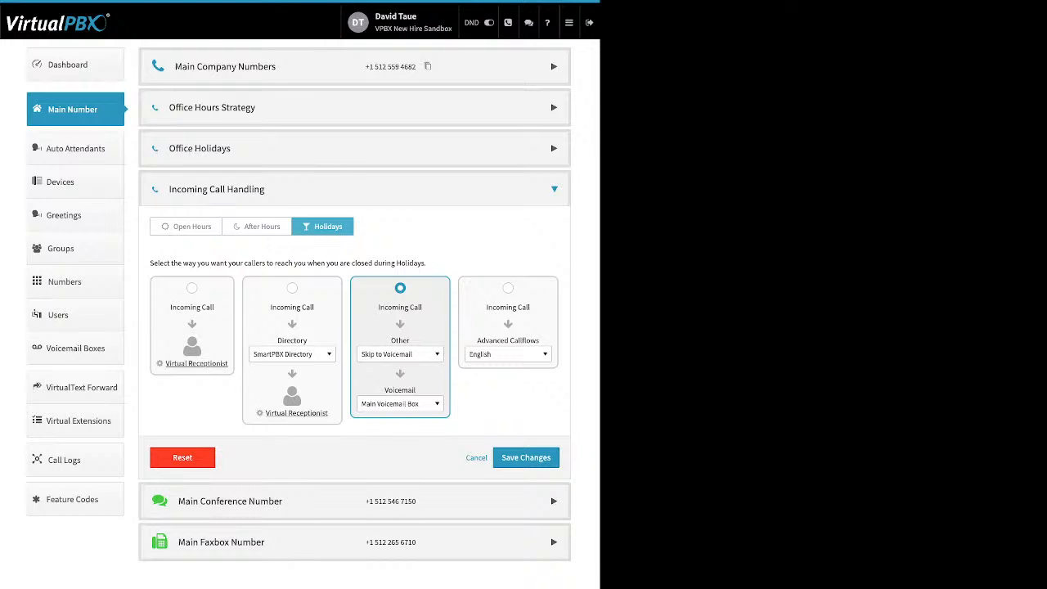
{"action": "left_click", "coordinate": [187, 227]}
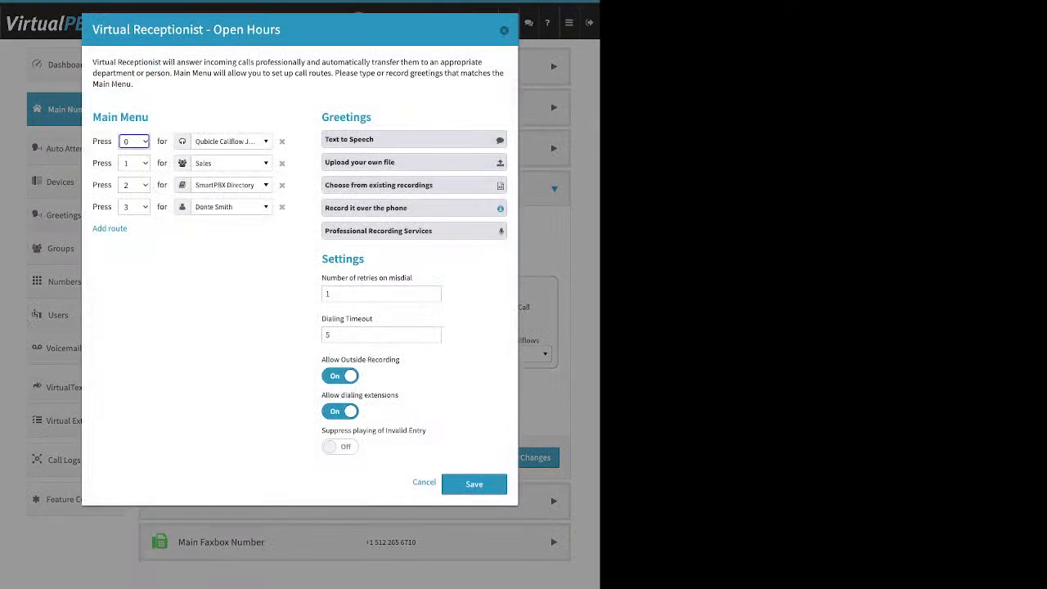
Add a new route to the Main Menu of the Open Hours Virtual Receptionist.
{"action": "left_click_drag", "start_coordinate": [93, 117], "coordinate": [149, 117]}
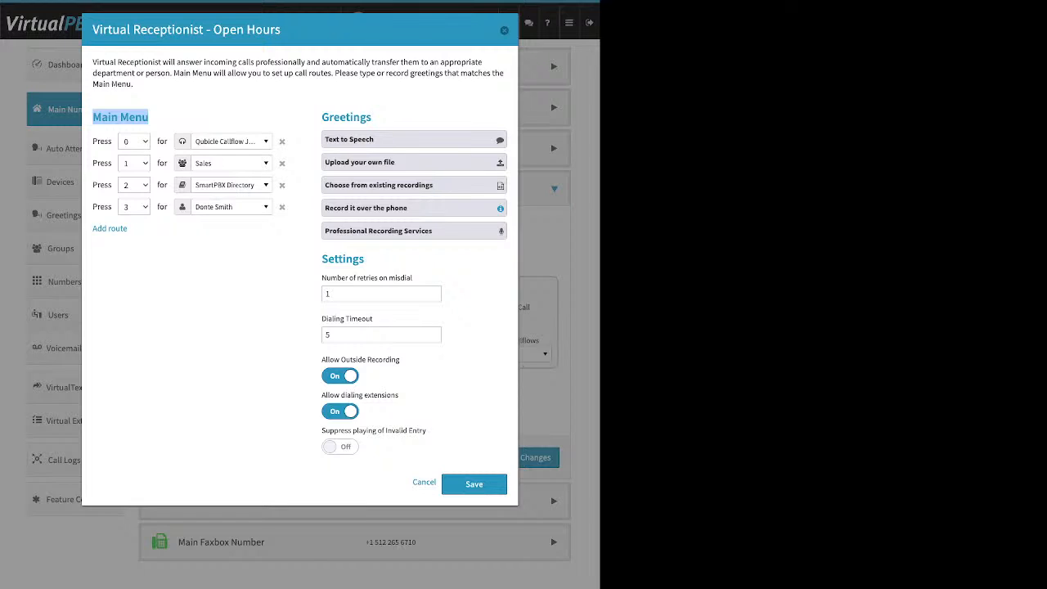
{"action": "left_click", "coordinate": [135, 230]}
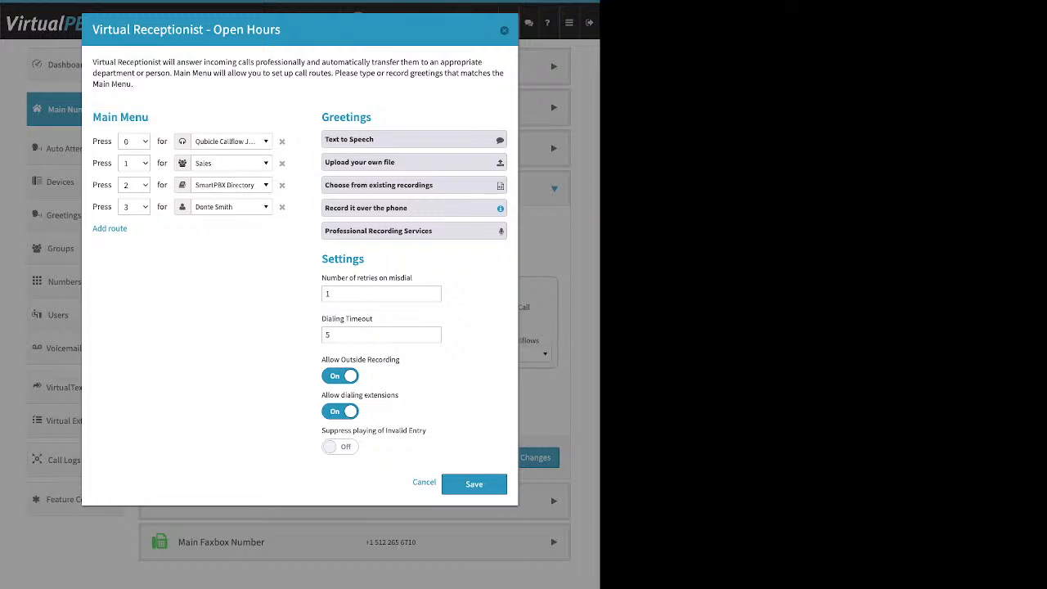
{"action": "left_click_drag", "start_coordinate": [129, 229], "coordinate": [92, 229]}
{"action": "left_click", "coordinate": [105, 229]}
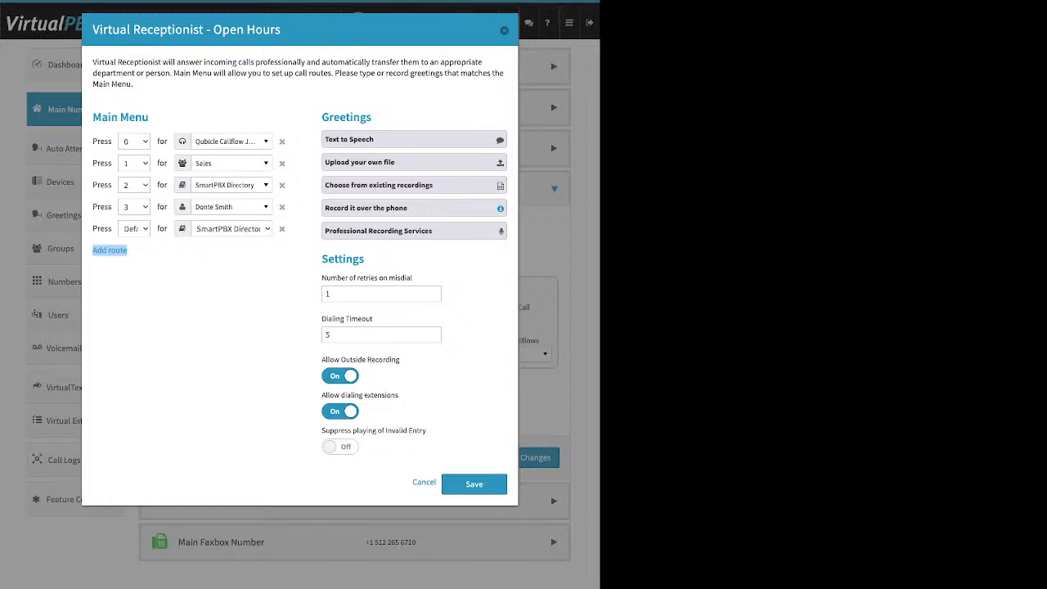
Examine the key choices and call destinations available for the 0 route in the Main Menu.
{"action": "left_click", "coordinate": [135, 141]}
{"action": "left_click", "coordinate": [135, 142]}
{"action": "left_click", "coordinate": [231, 142]}
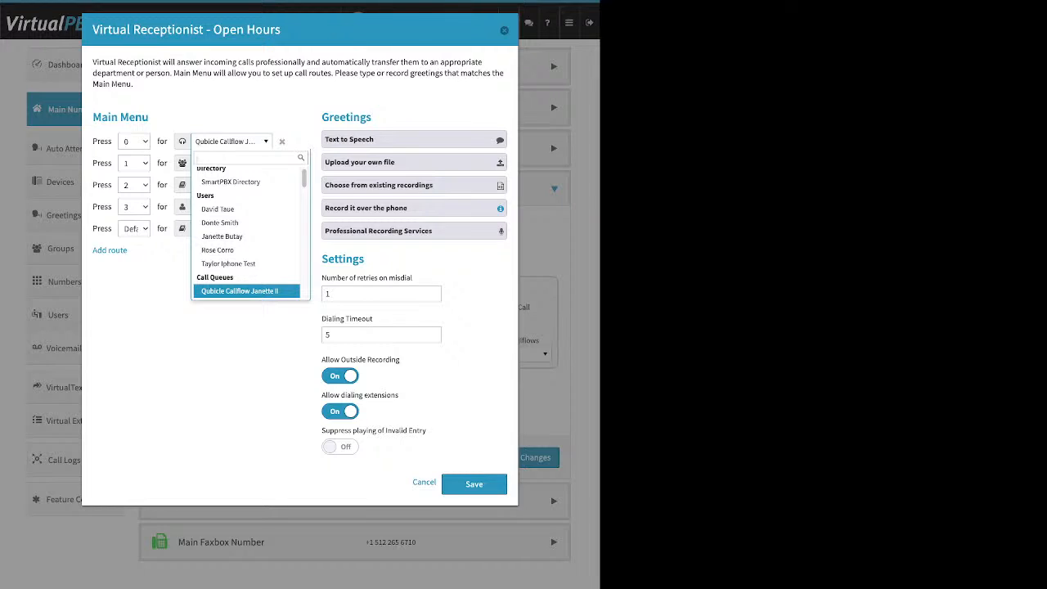
{"action": "left_click", "coordinate": [231, 142]}
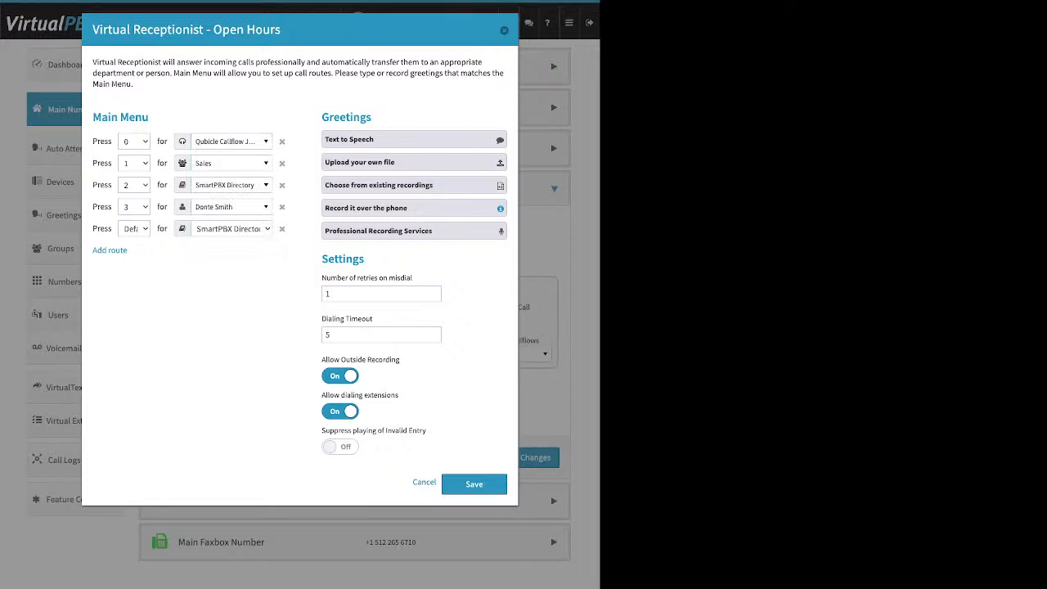
Review the greeting options for text to speech, uploading a file, existing recordings and recording over the phone.
{"action": "left_click_drag", "start_coordinate": [372, 116], "coordinate": [330, 117]}
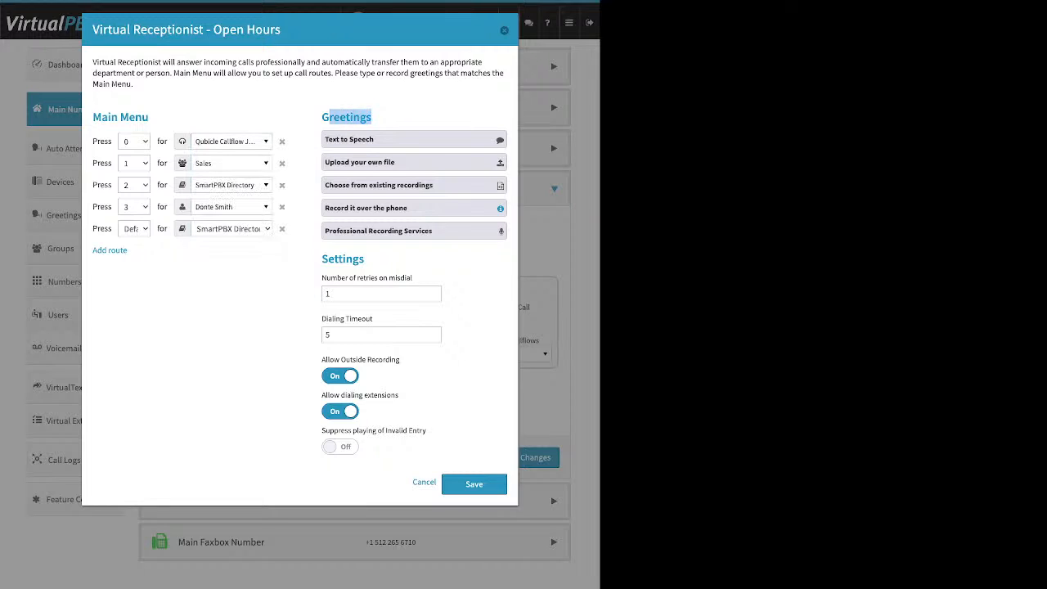
{"action": "left_click", "coordinate": [350, 139]}
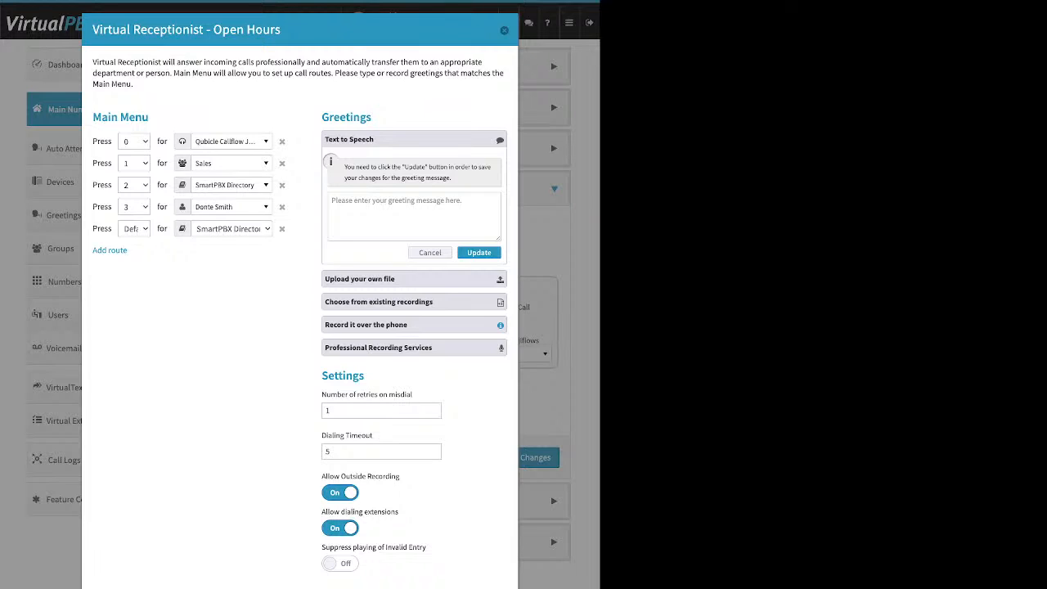
{"action": "left_click", "coordinate": [368, 139]}
{"action": "left_click", "coordinate": [369, 162]}
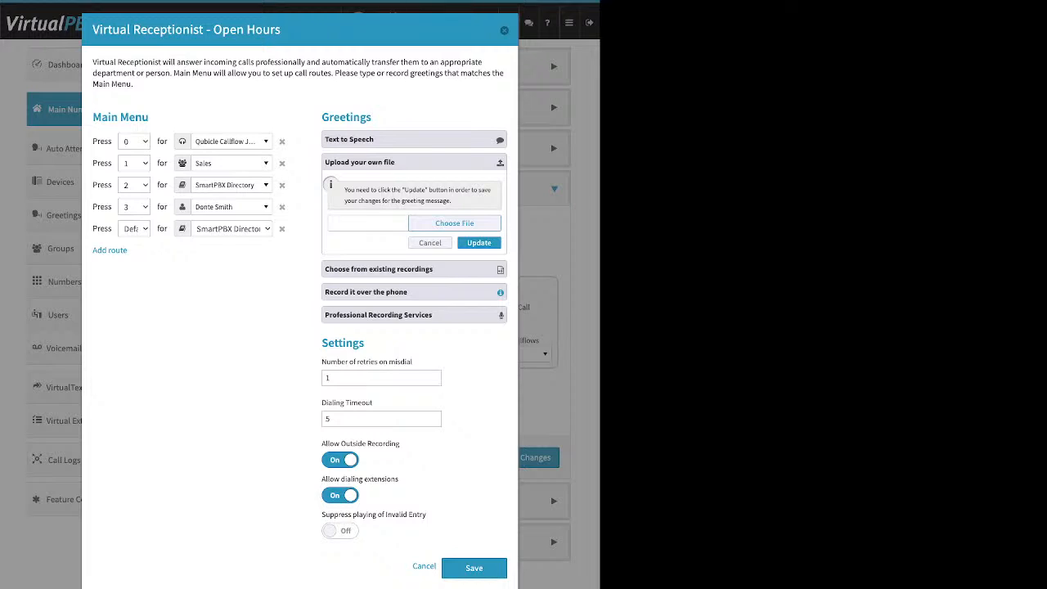
{"action": "left_click", "coordinate": [414, 269]}
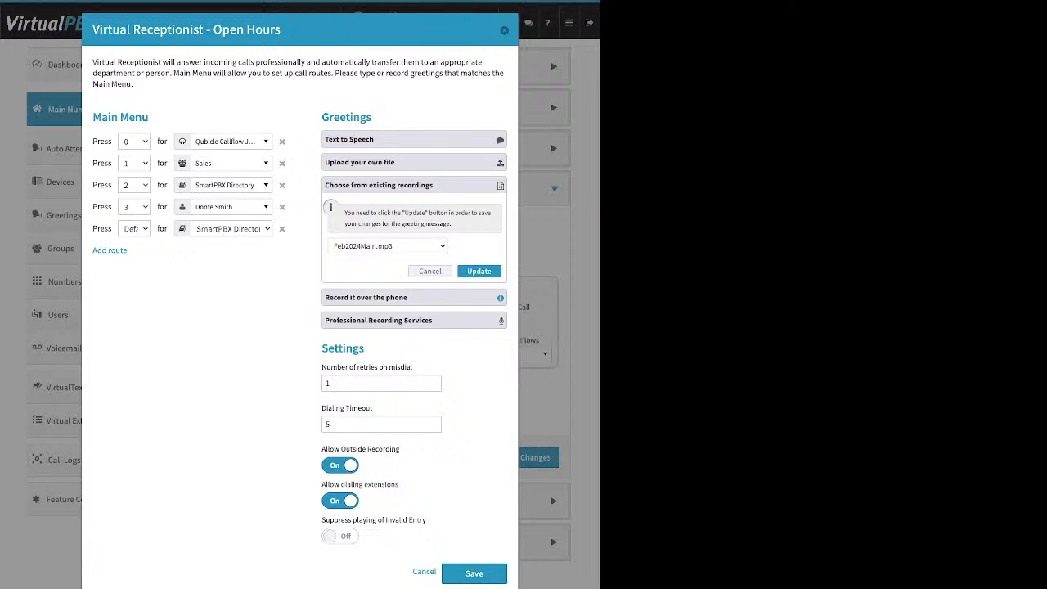
{"action": "left_click", "coordinate": [414, 297]}
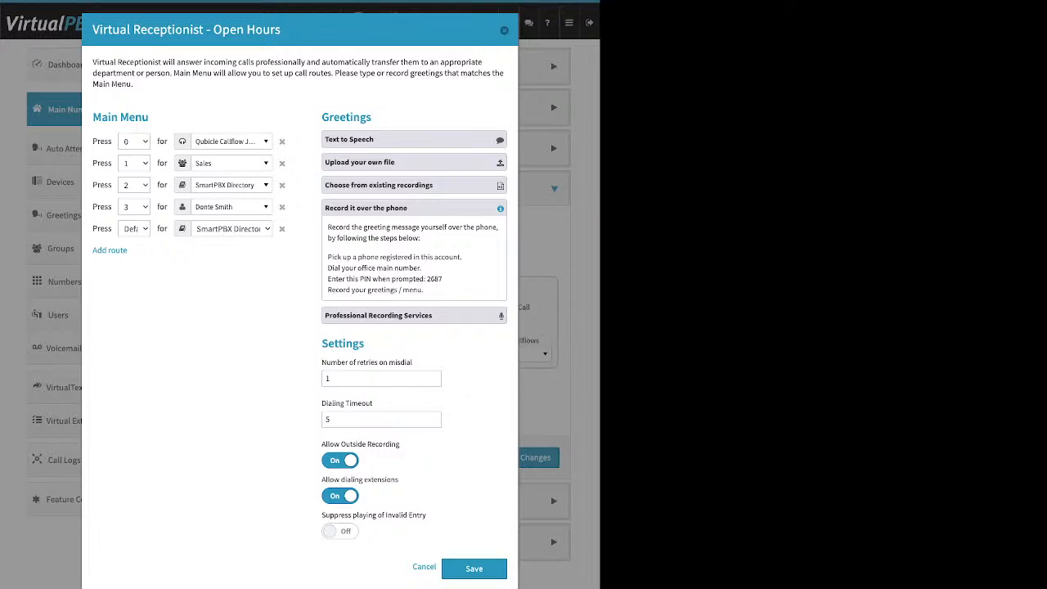
Review the instructions for recording a greeting over the phone, and turn off Allow Outside Recording for the Open Hours Virtual Receptionist.
{"action": "left_click_drag", "start_coordinate": [463, 257], "coordinate": [328, 258]}
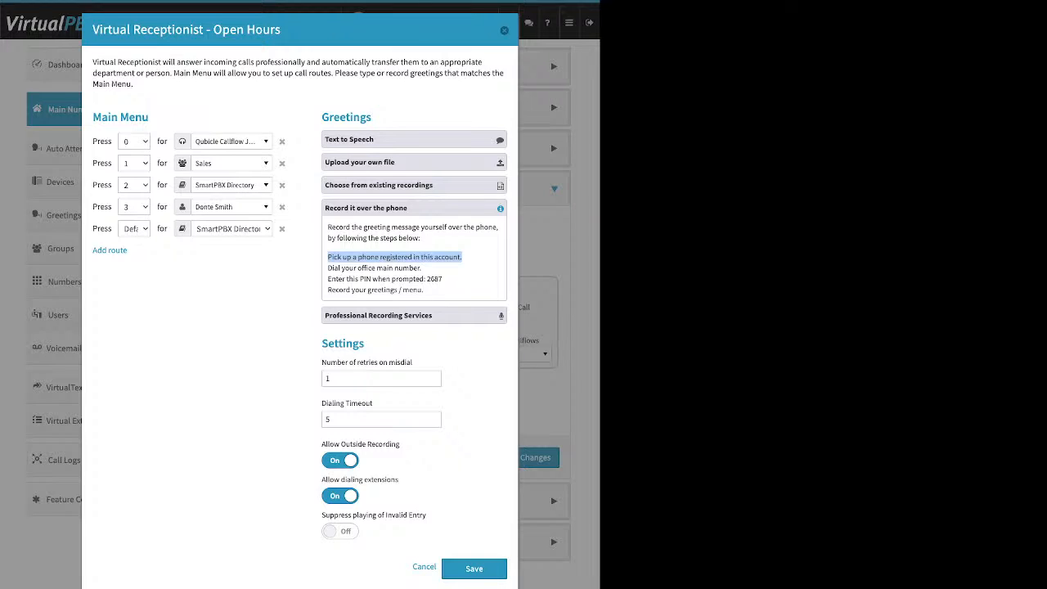
{"action": "left_click_drag", "start_coordinate": [328, 445], "coordinate": [401, 444]}
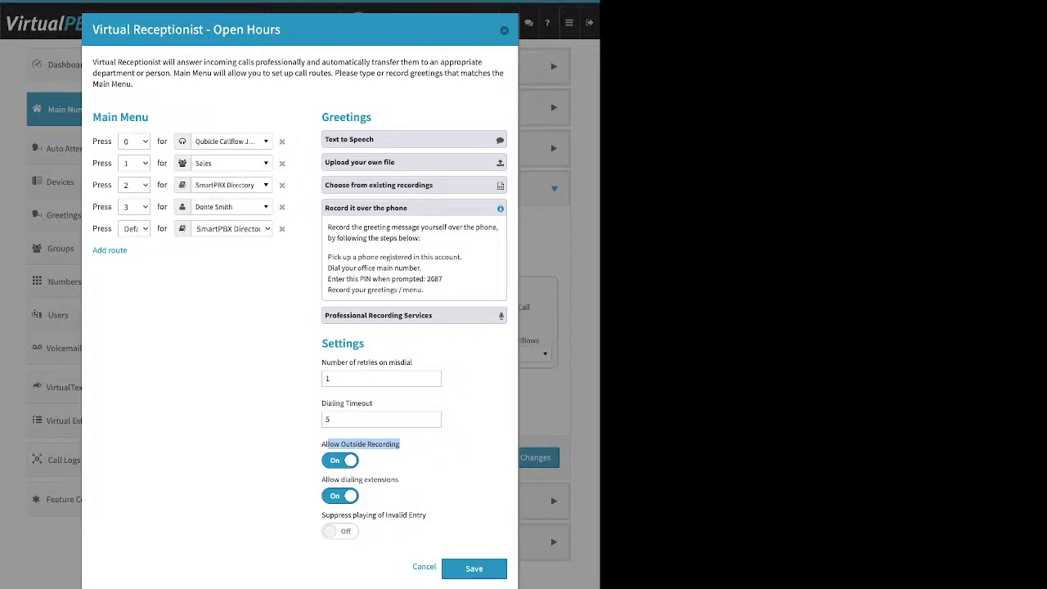
{"action": "left_click", "coordinate": [426, 446]}
{"action": "left_click_drag", "start_coordinate": [444, 279], "coordinate": [425, 279]}
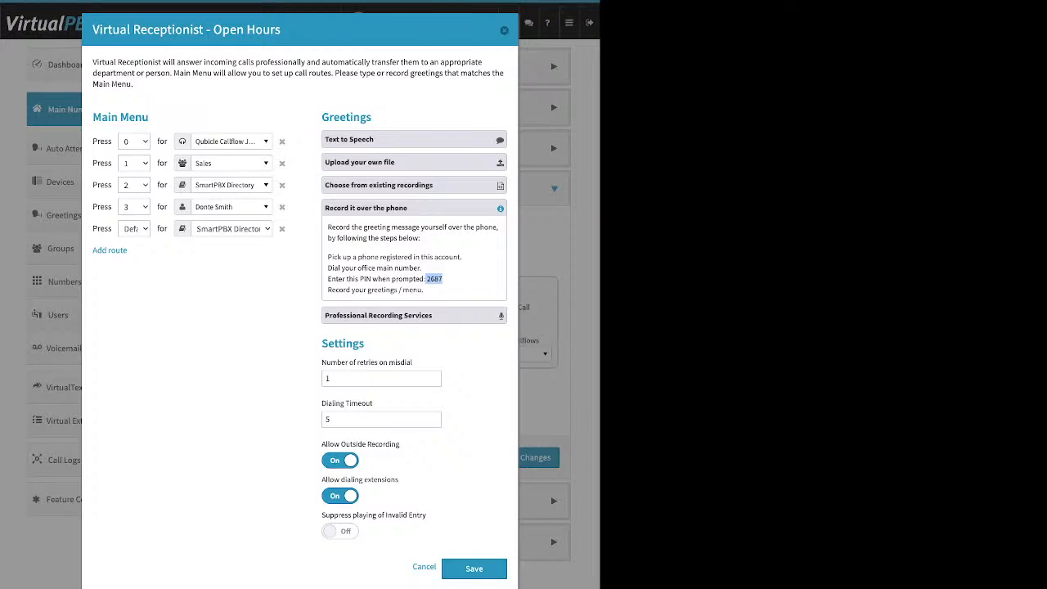
{"action": "left_click", "coordinate": [340, 460]}
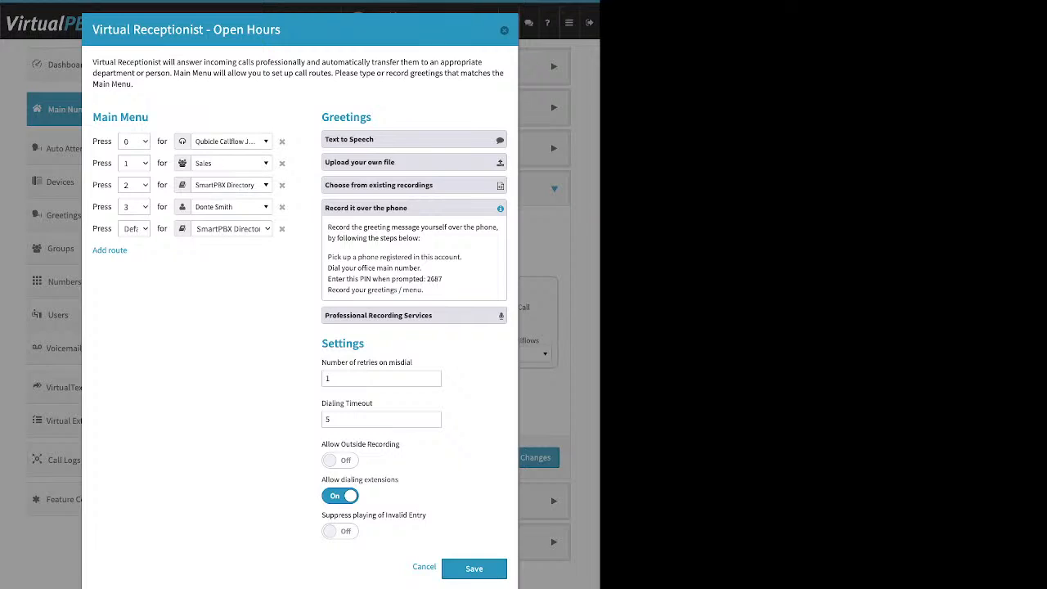
Review the Professional Recording Services offer and the option to upload a greeting file, leaving the greeting options collapsed.
{"action": "left_click", "coordinate": [414, 209]}
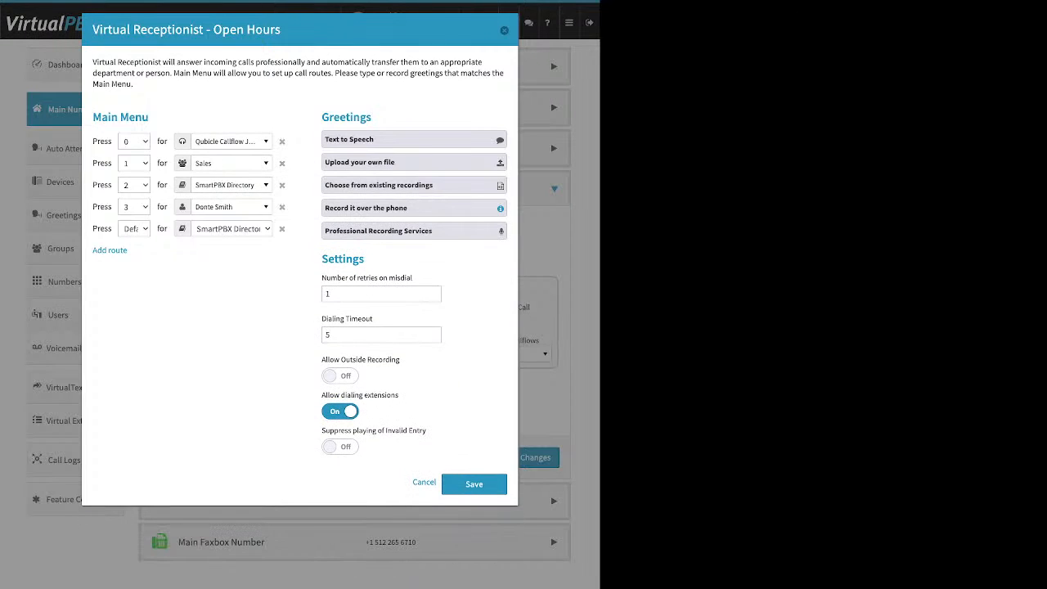
{"action": "left_click", "coordinate": [414, 232]}
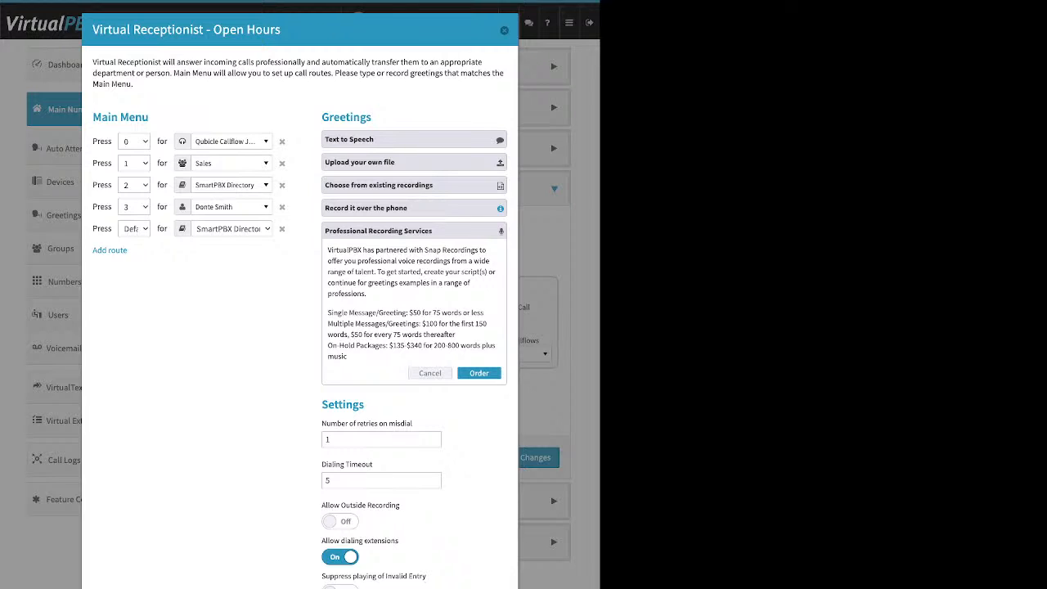
{"action": "left_click", "coordinate": [414, 162]}
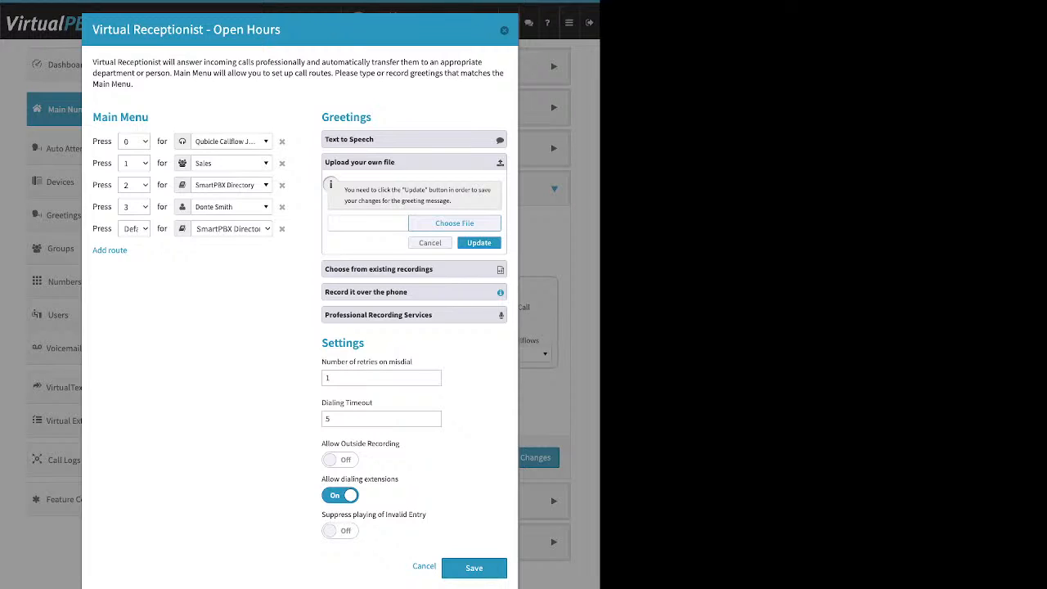
{"action": "left_click", "coordinate": [431, 243]}
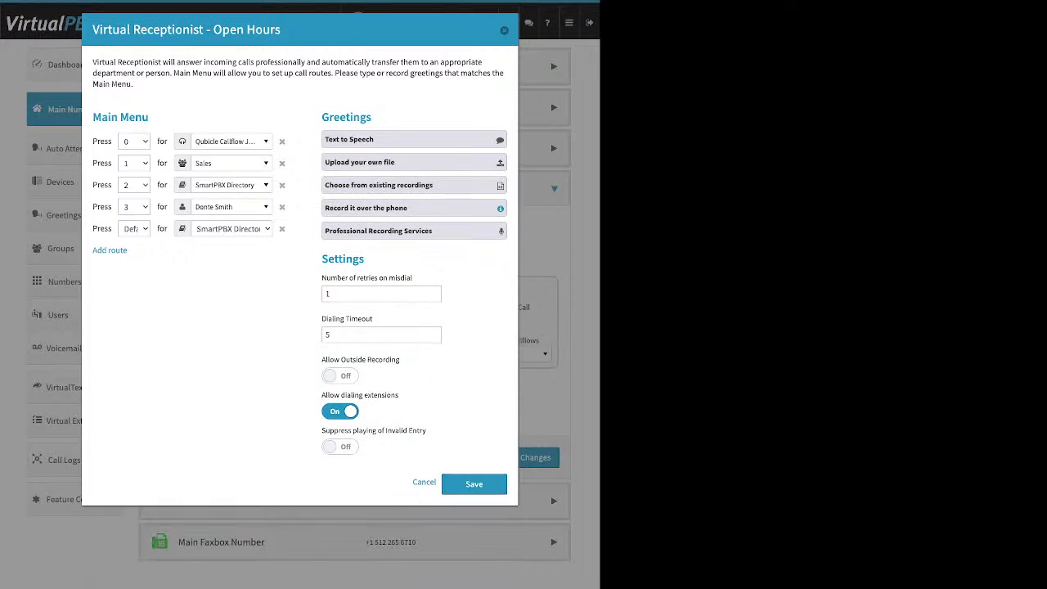
Examine the Virtual Receptionist settings for misdial retries, dialing timeout, outside recording, extension dialing and suppressing the Invalid Entry message.
{"action": "left_click_drag", "start_coordinate": [412, 278], "coordinate": [321, 277]}
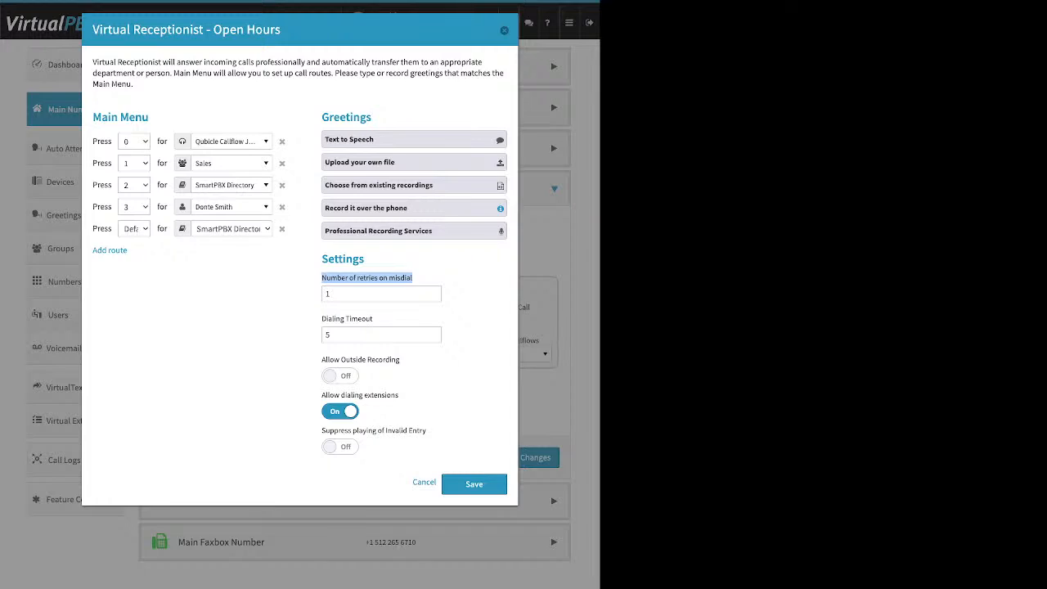
{"action": "double_click", "coordinate": [329, 293]}
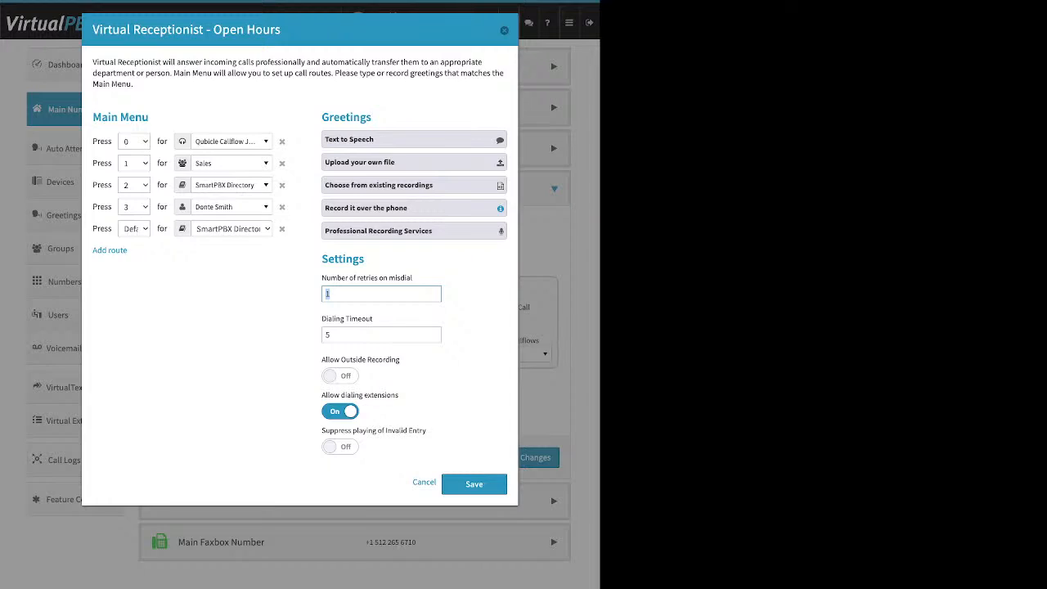
{"action": "left_click_drag", "start_coordinate": [373, 319], "coordinate": [327, 319]}
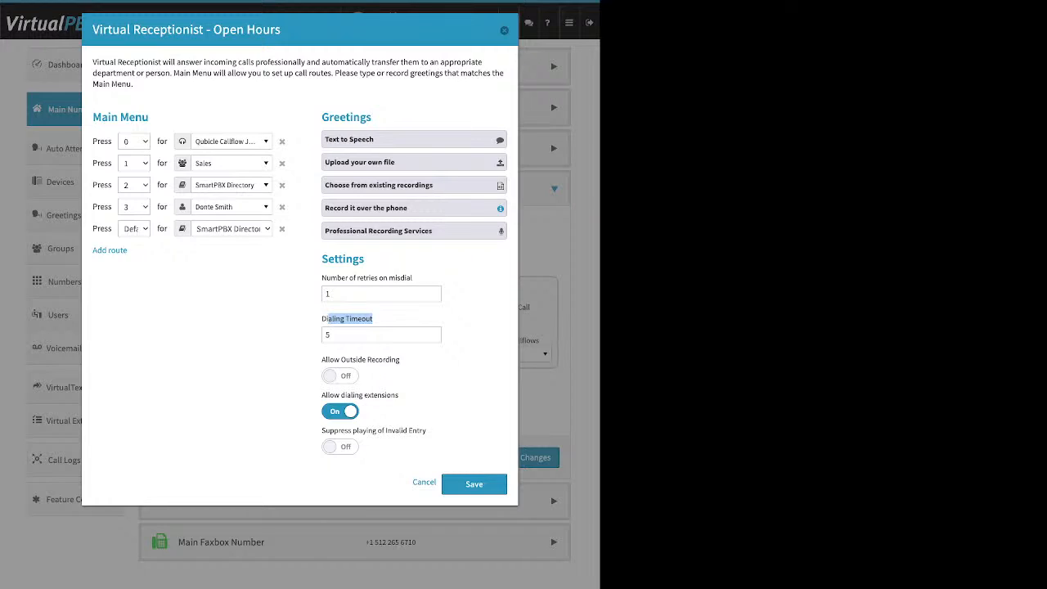
{"action": "left_click_drag", "start_coordinate": [404, 360], "coordinate": [358, 360]}
{"action": "left_click", "coordinate": [402, 378]}
{"action": "left_click_drag", "start_coordinate": [400, 396], "coordinate": [321, 395]}
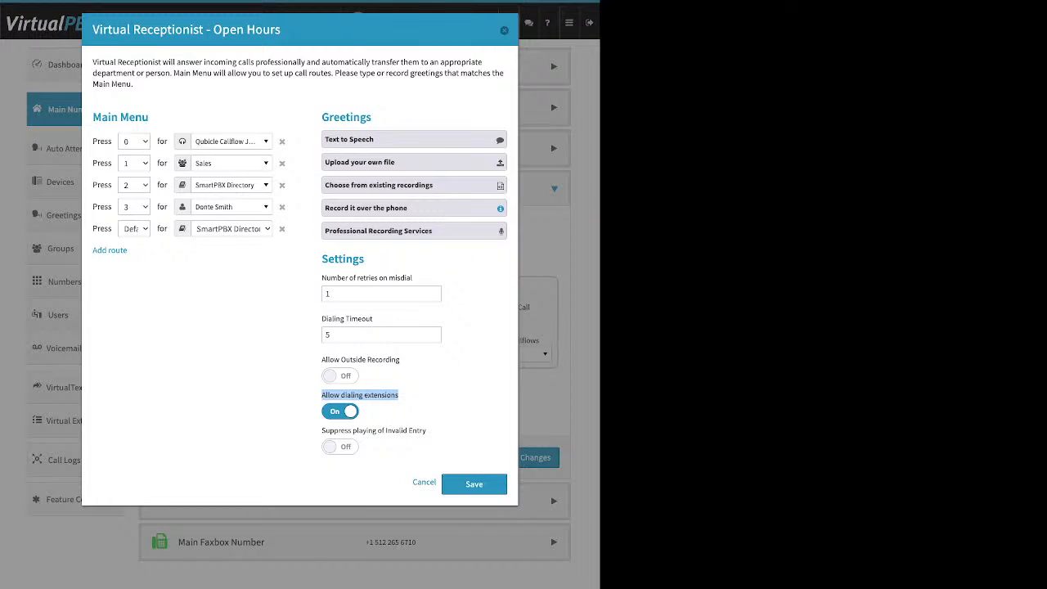
{"action": "left_click_drag", "start_coordinate": [426, 431], "coordinate": [321, 431]}
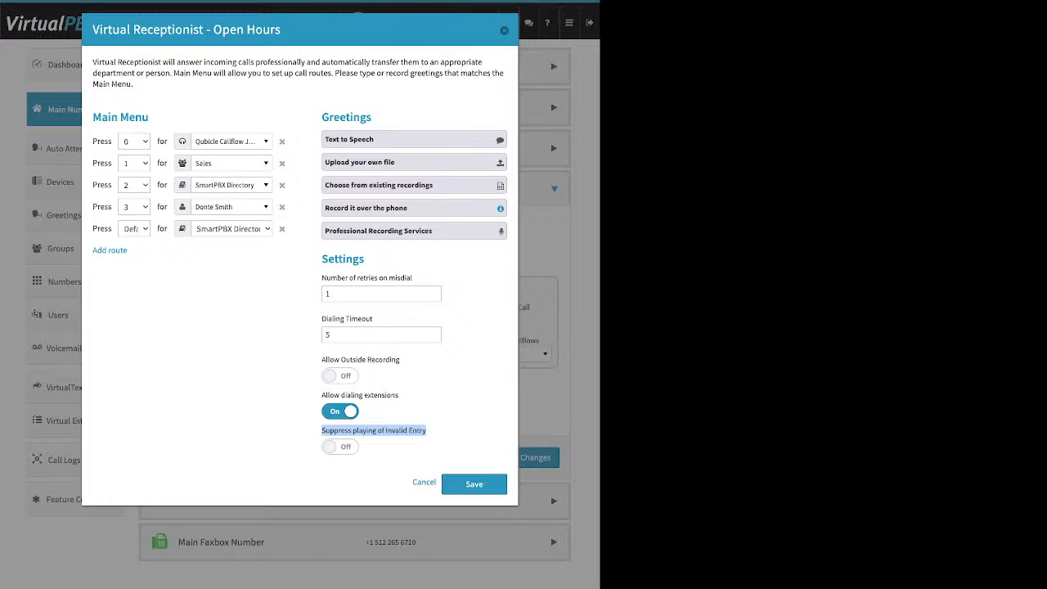
{"action": "left_click", "coordinate": [341, 447]}
{"action": "left_click", "coordinate": [340, 446]}
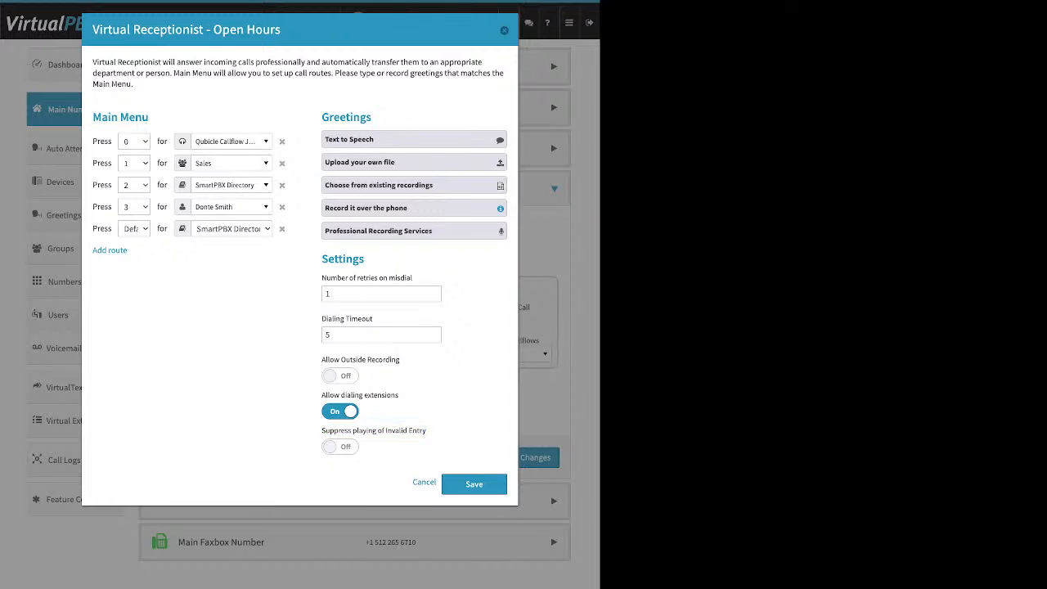
Close the Open Hours Virtual Receptionist settings after reviewing their sections, and save the incoming call handling changes.
{"action": "double_click", "coordinate": [135, 117]}
{"action": "left_click_drag", "start_coordinate": [322, 117], "coordinate": [333, 117]}
{"action": "left_click_drag", "start_coordinate": [365, 259], "coordinate": [316, 259]}
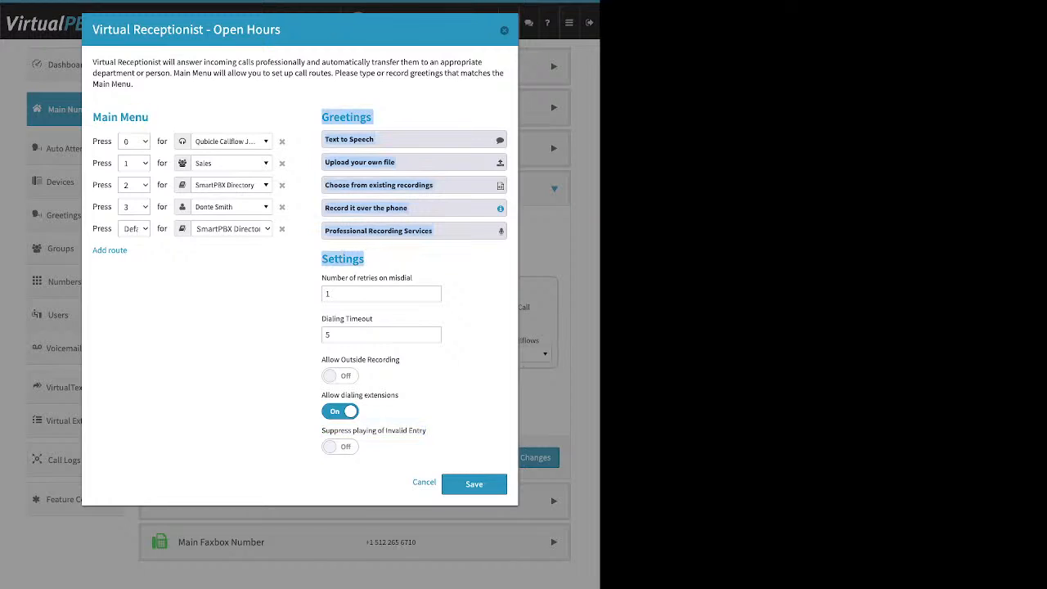
{"action": "left_click", "coordinate": [316, 260]}
{"action": "key", "text": "Escape"}
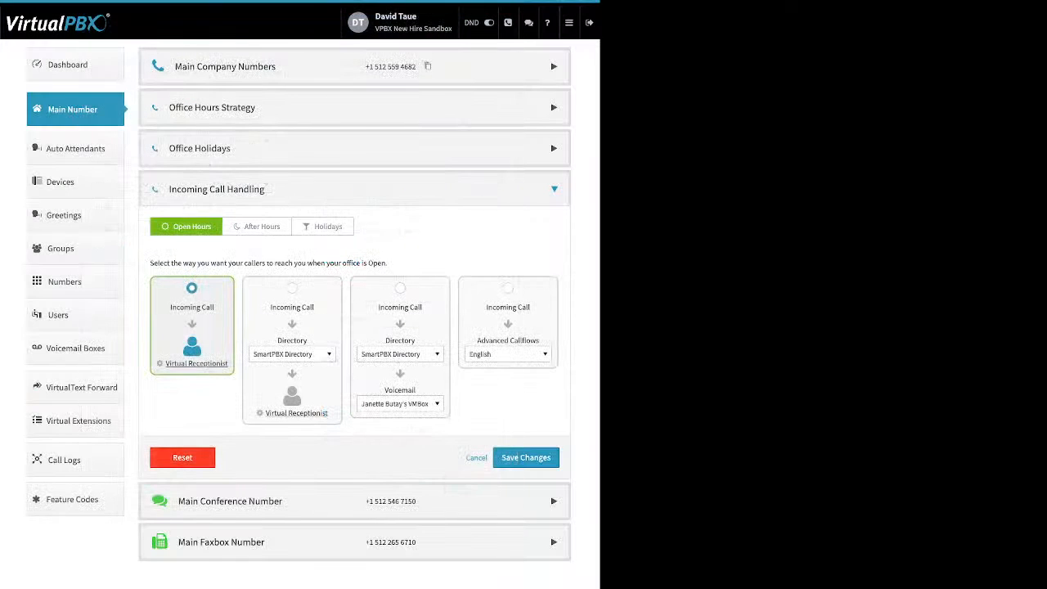
{"action": "left_click", "coordinate": [526, 457]}
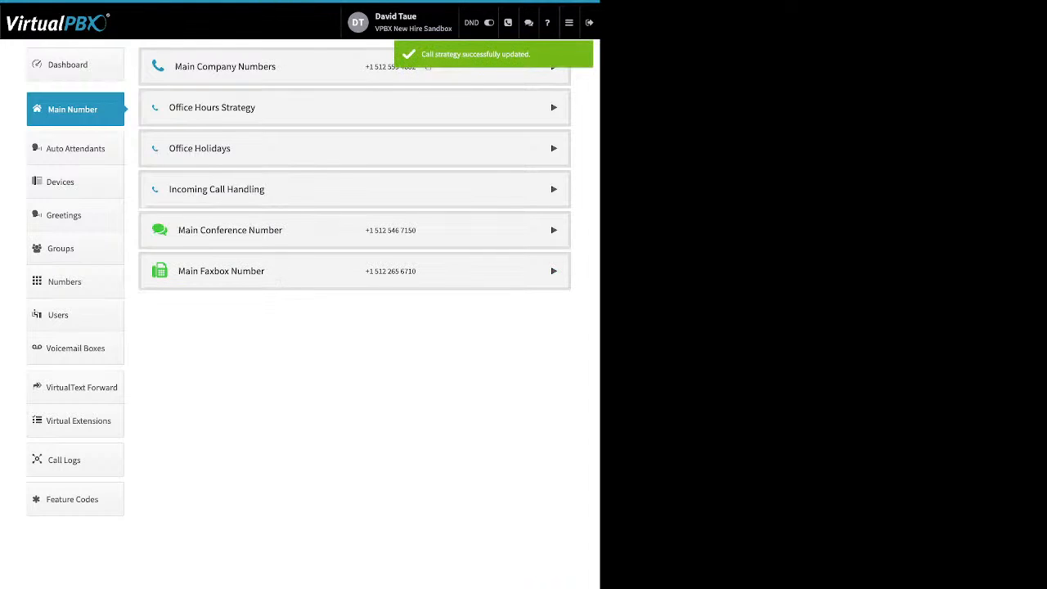
Reopen Incoming Call Handling, review the Virtual Receptionist settings for After Hours, and close them.
{"action": "left_click", "coordinate": [217, 189]}
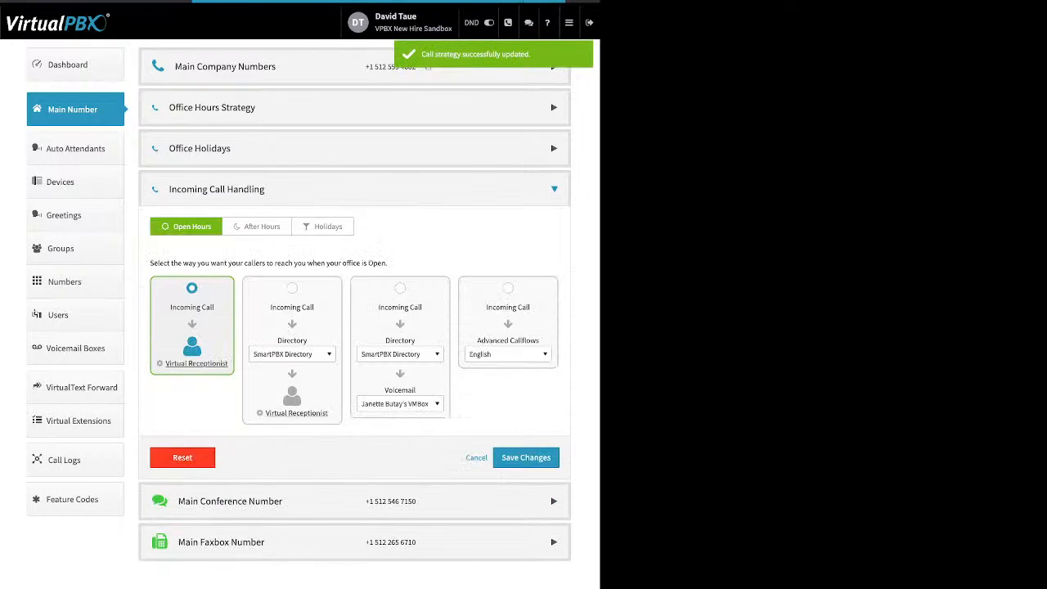
{"action": "left_click", "coordinate": [257, 227]}
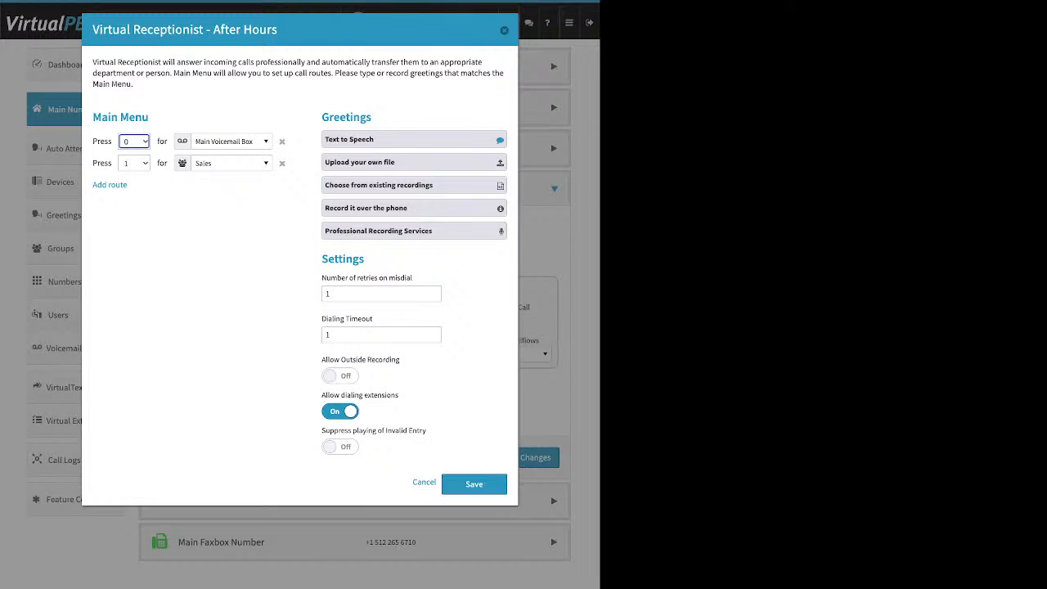
{"action": "left_click", "coordinate": [193, 244]}
{"action": "left_click", "coordinate": [504, 30]}
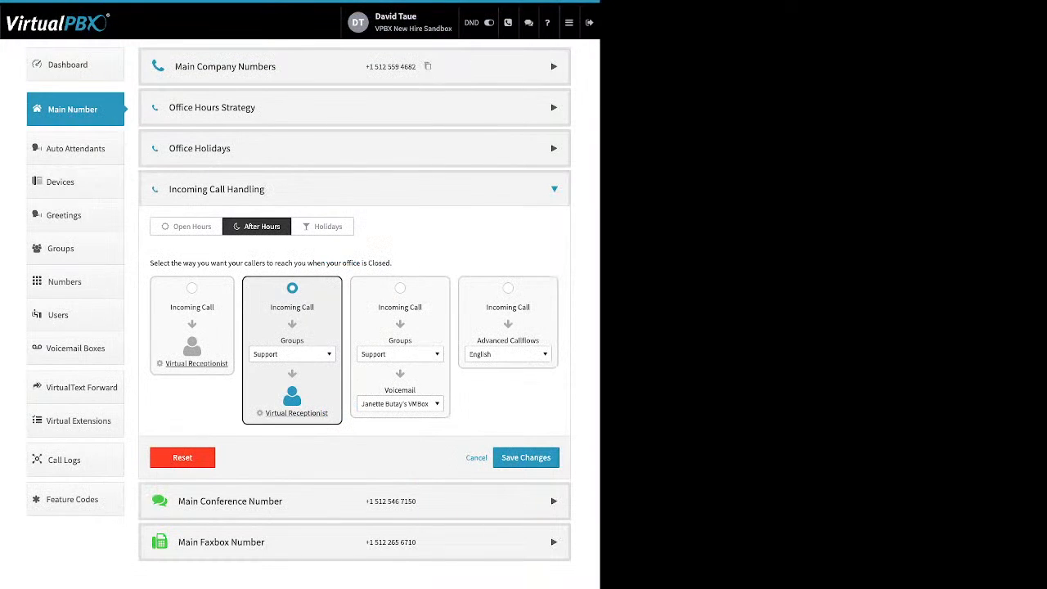
Examine the call destination and voicemail box choices for Holidays call handling without changing them, and close the section.
{"action": "left_click", "coordinate": [323, 227]}
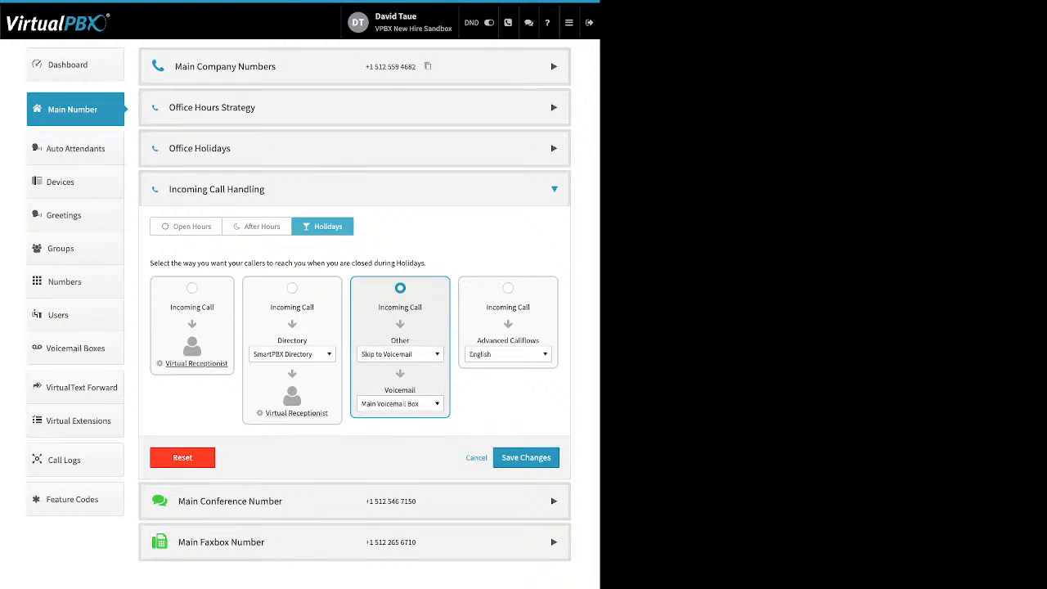
{"action": "left_click", "coordinate": [399, 404]}
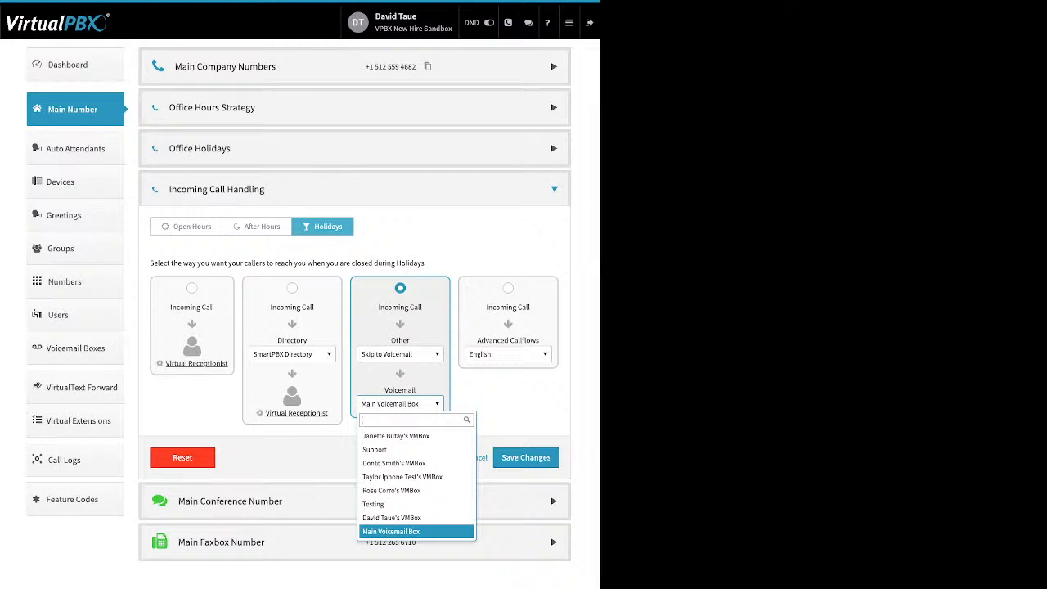
{"action": "left_click", "coordinate": [400, 403]}
{"action": "left_click", "coordinate": [399, 355]}
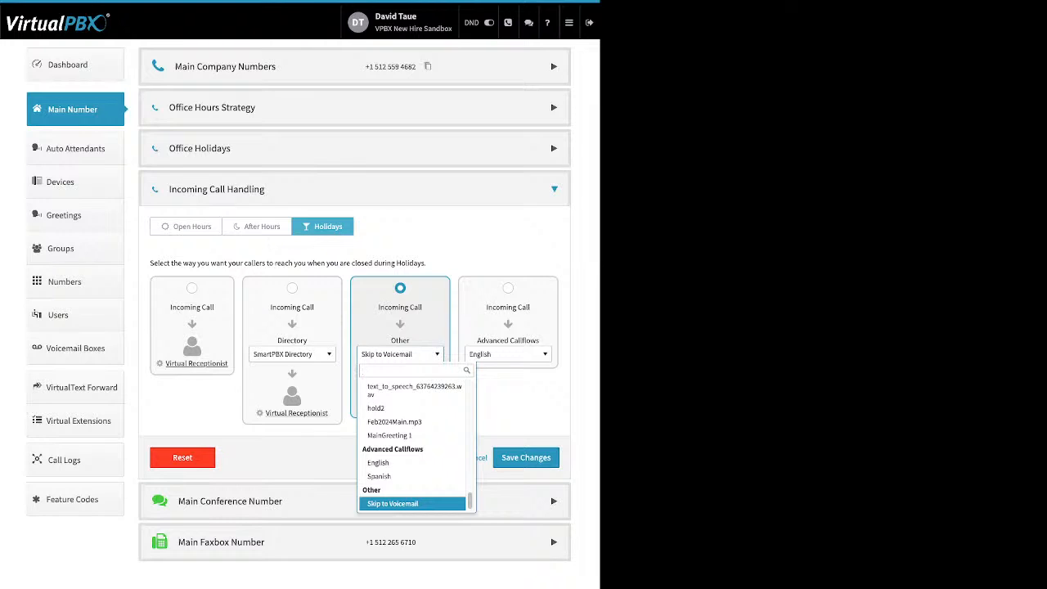
{"action": "key", "text": "Escape"}
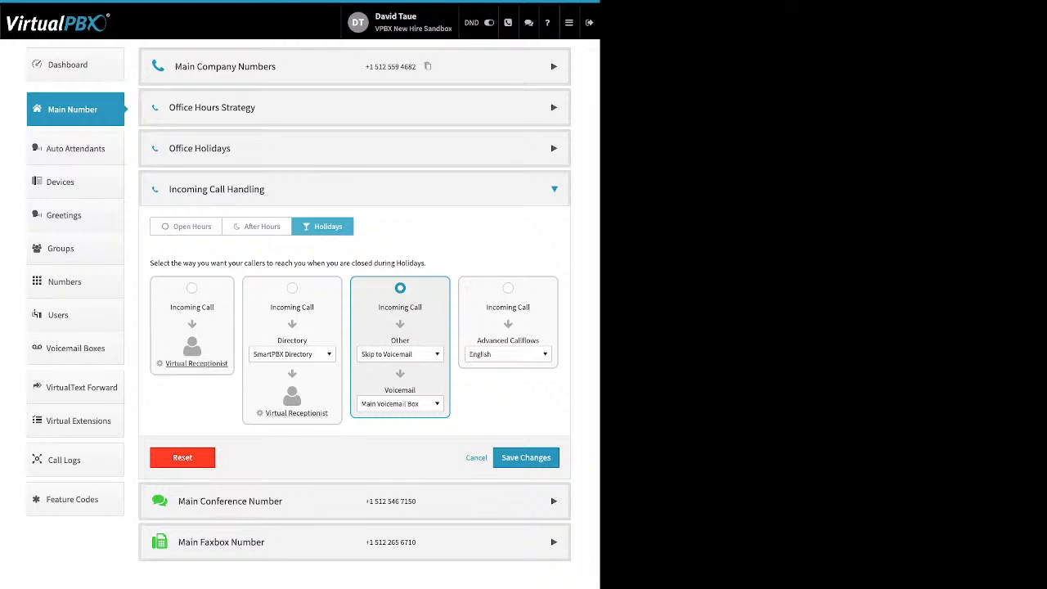
{"action": "left_click", "coordinate": [400, 404]}
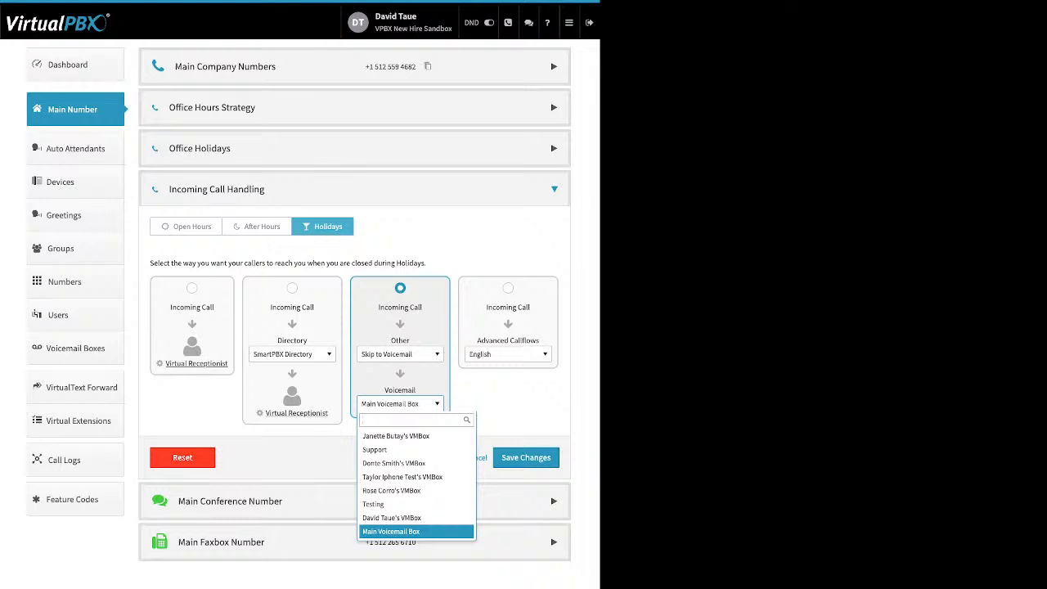
{"action": "key", "text": "Escape"}
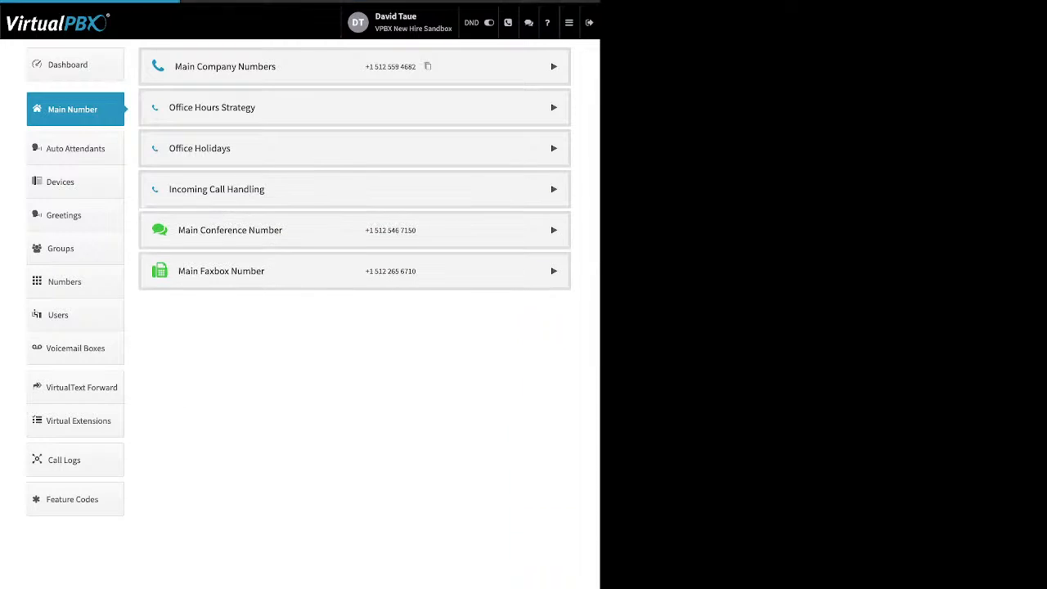
Expand the Main Conference Number section and review its options for adding spare numbers or buying numbers.
{"action": "left_click", "coordinate": [554, 230]}
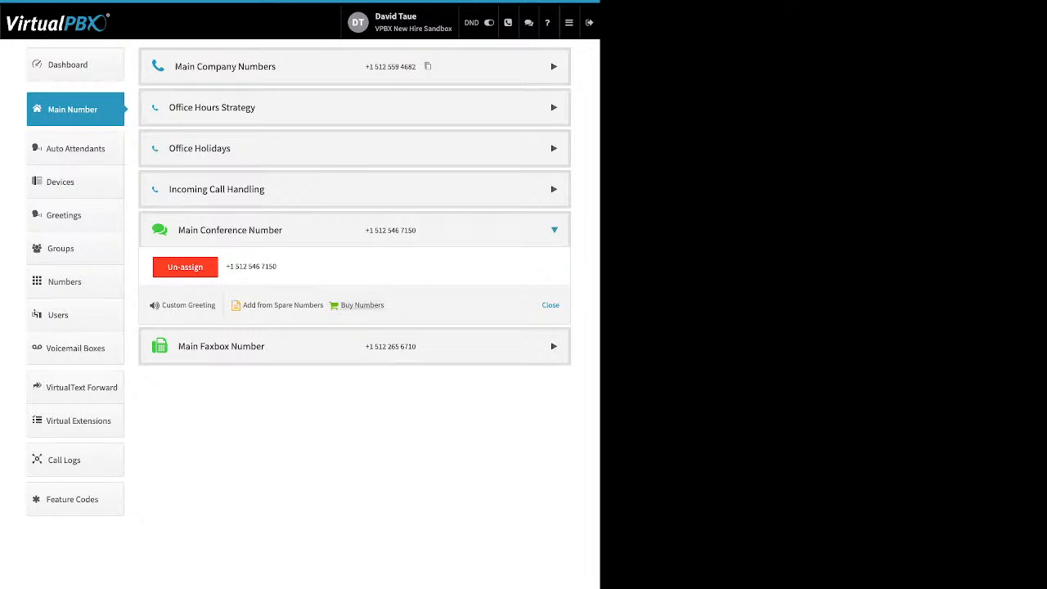
{"action": "left_click_drag", "start_coordinate": [384, 306], "coordinate": [242, 305]}
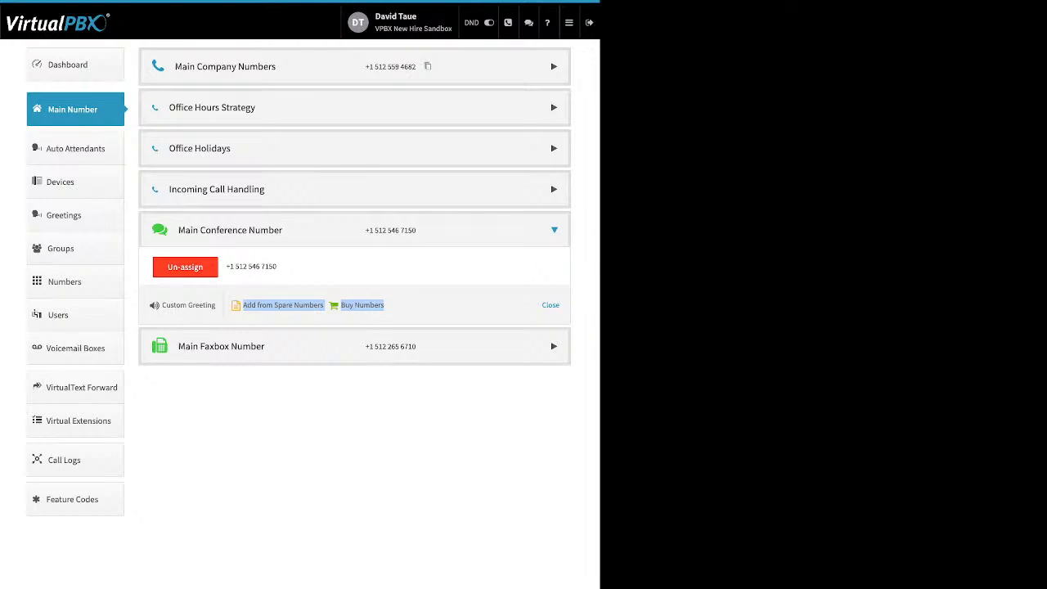
{"action": "left_click", "coordinate": [328, 317]}
Examine the text-to-speech message option of the Custom Conference Greeting, and close its settings without saving.
{"action": "left_click_drag", "start_coordinate": [217, 305], "coordinate": [173, 305]}
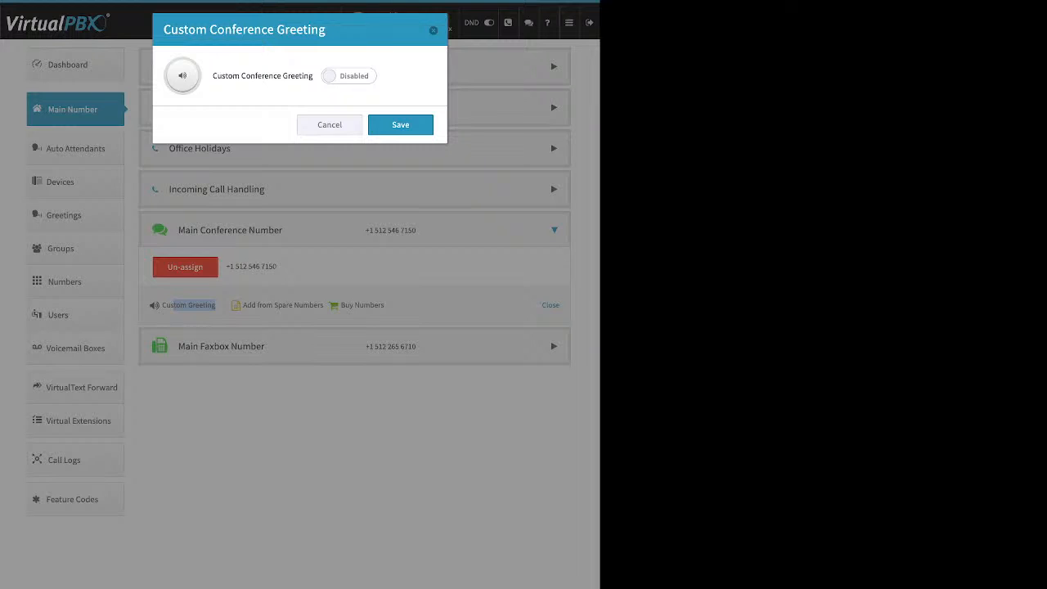
{"action": "left_click", "coordinate": [349, 76]}
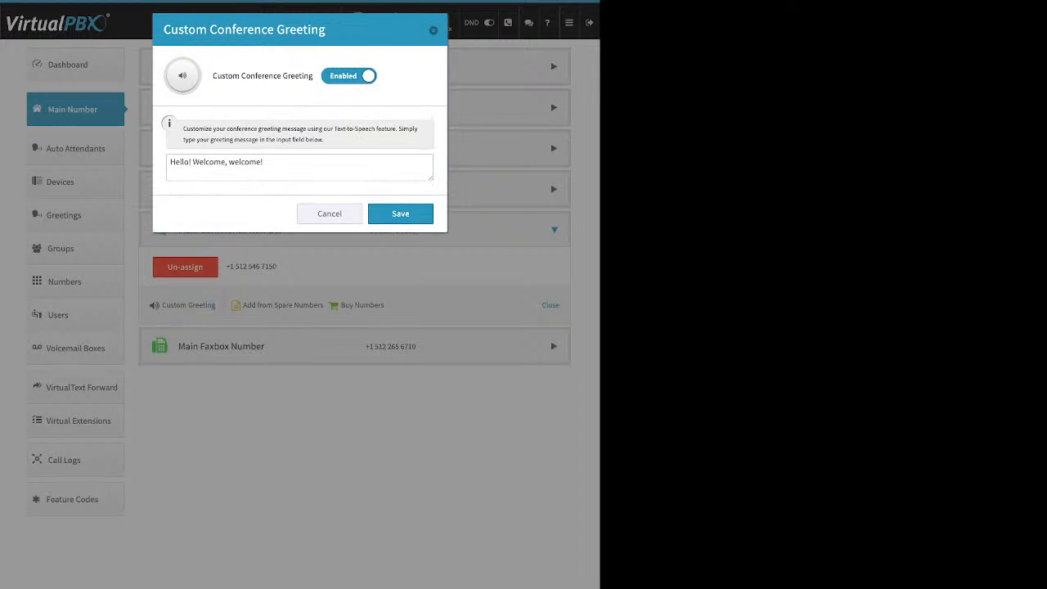
{"action": "triple_click", "coordinate": [229, 162]}
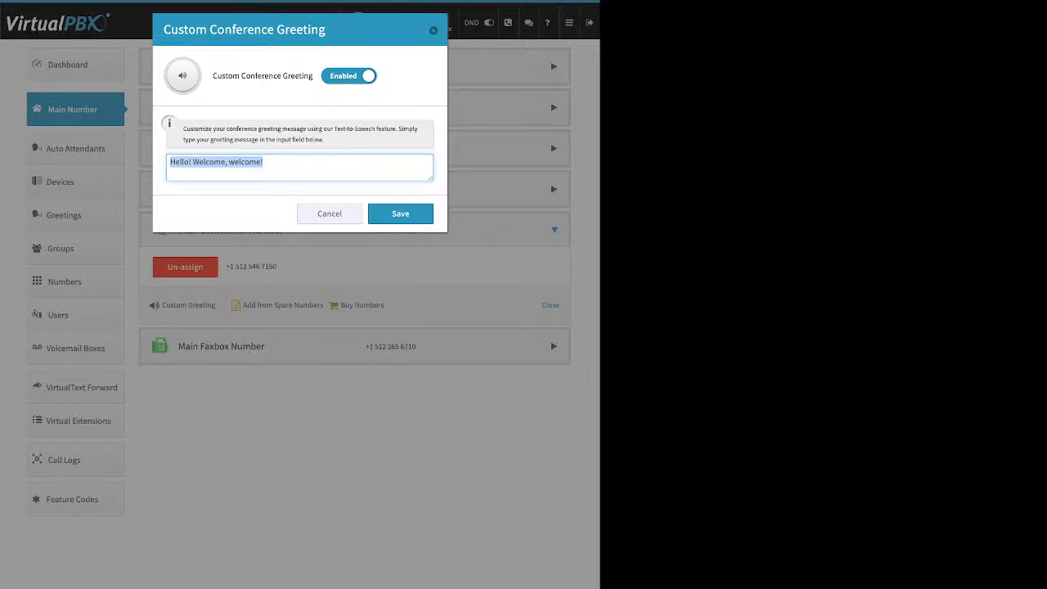
{"action": "left_click", "coordinate": [349, 76]}
{"action": "left_click", "coordinate": [330, 124]}
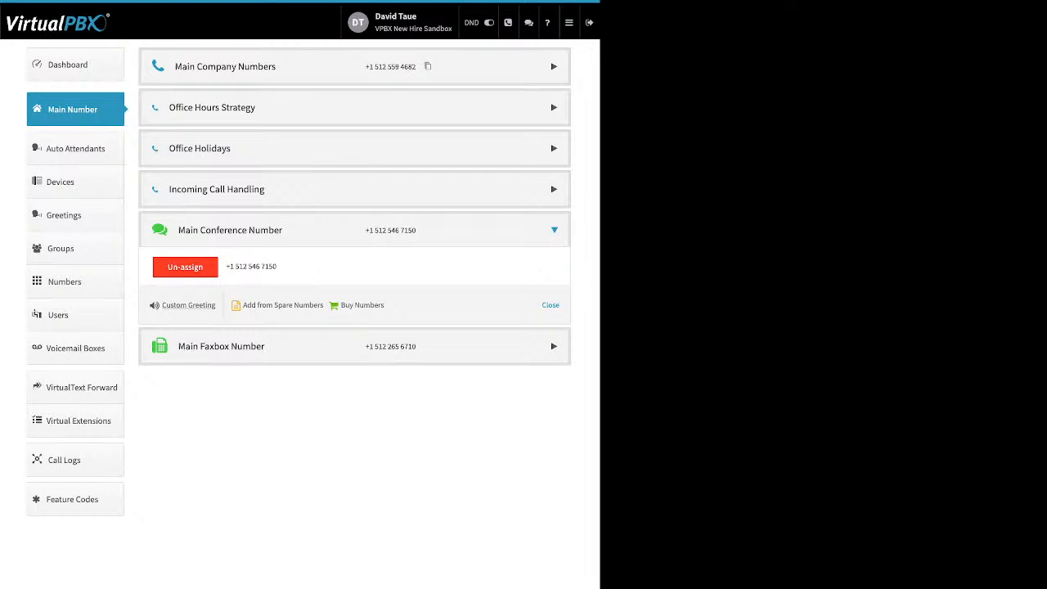
Open the Main Faxbox settings from the Main Faxbox Number section and examine the Inbound Notification Email field.
{"action": "left_click", "coordinate": [221, 346]}
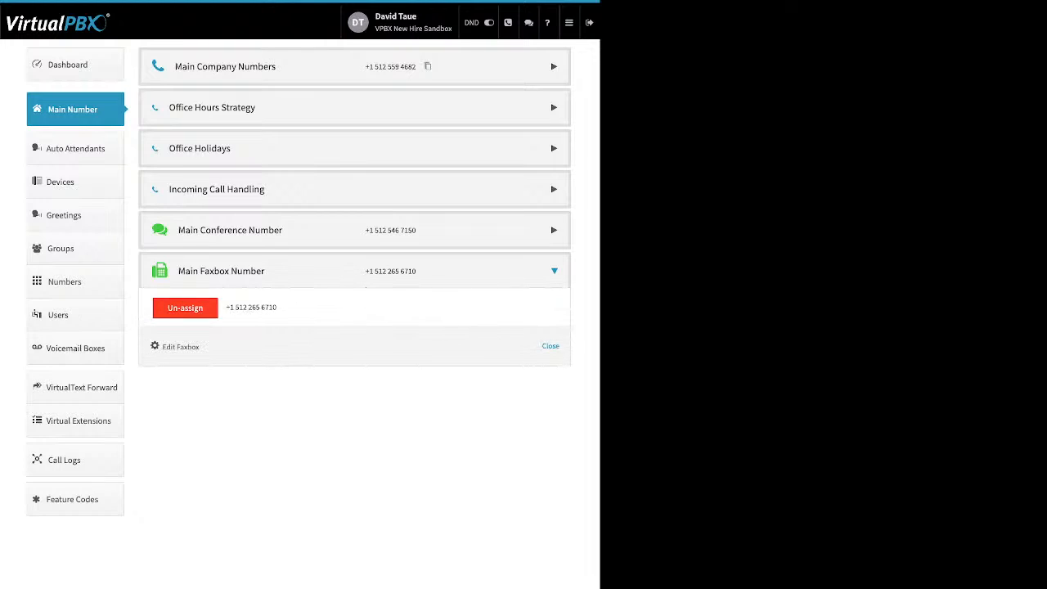
{"action": "right_click", "coordinate": [181, 347]}
{"action": "left_click", "coordinate": [181, 347]}
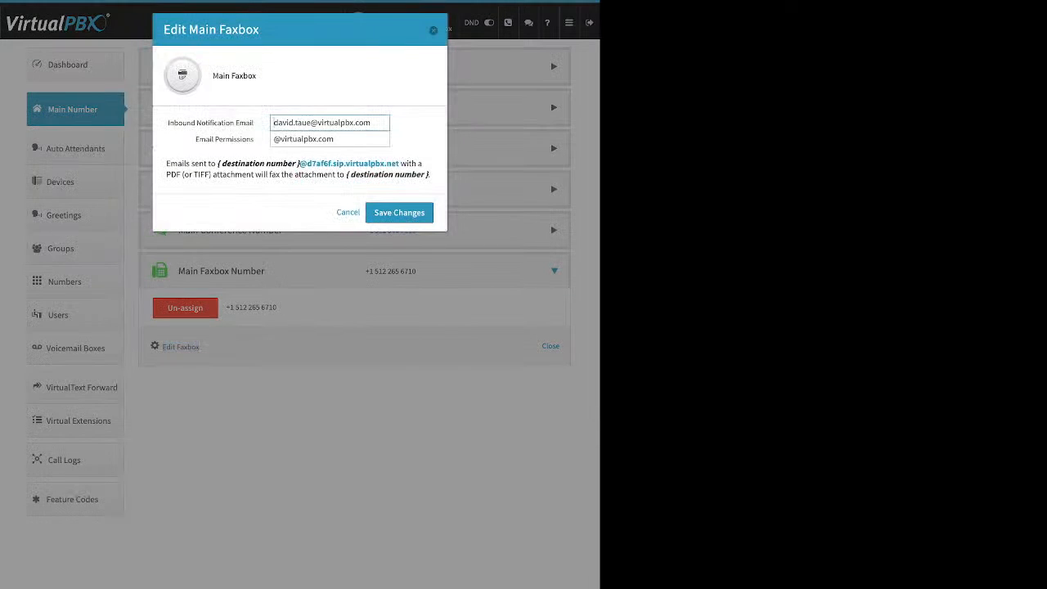
{"action": "left_click_drag", "start_coordinate": [255, 123], "coordinate": [167, 123]}
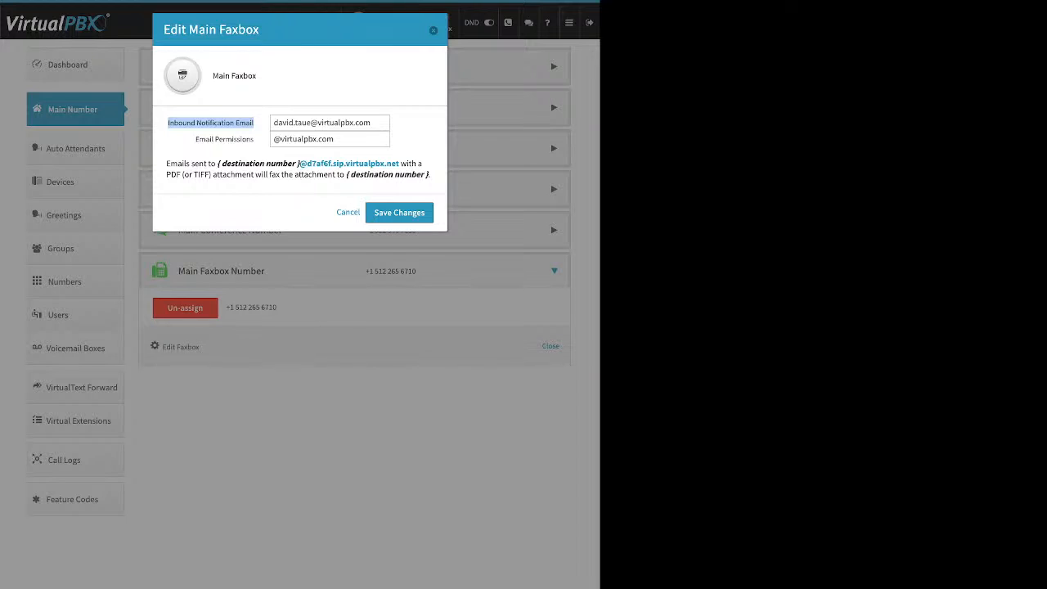
Examine the Email Permissions field of the Main Faxbox settings, and close the settings without saving.
{"action": "left_click", "coordinate": [211, 124]}
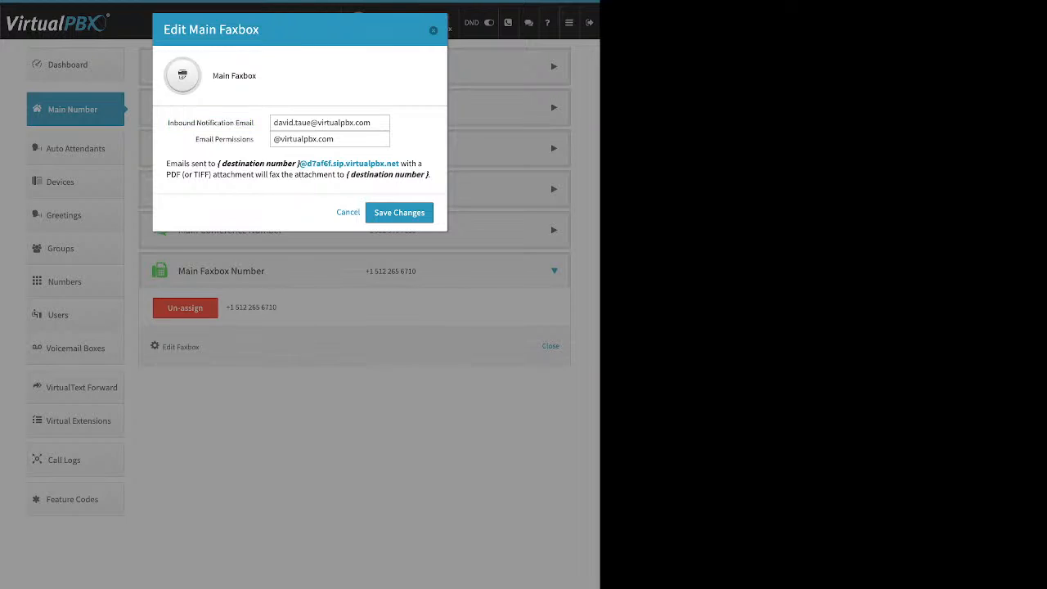
{"action": "left_click_drag", "start_coordinate": [254, 139], "coordinate": [195, 139]}
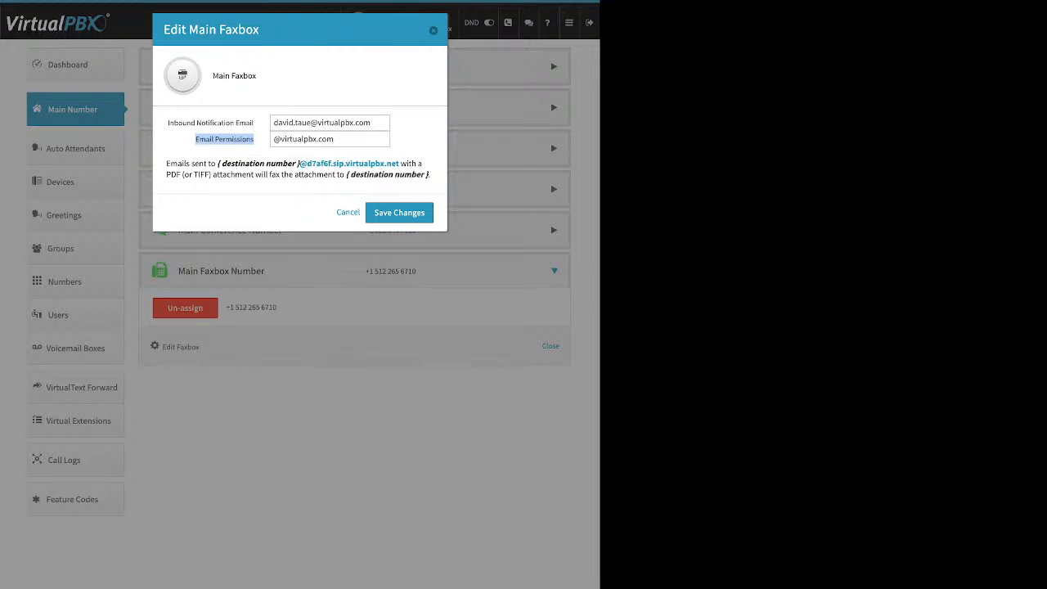
{"action": "left_click", "coordinate": [433, 30]}
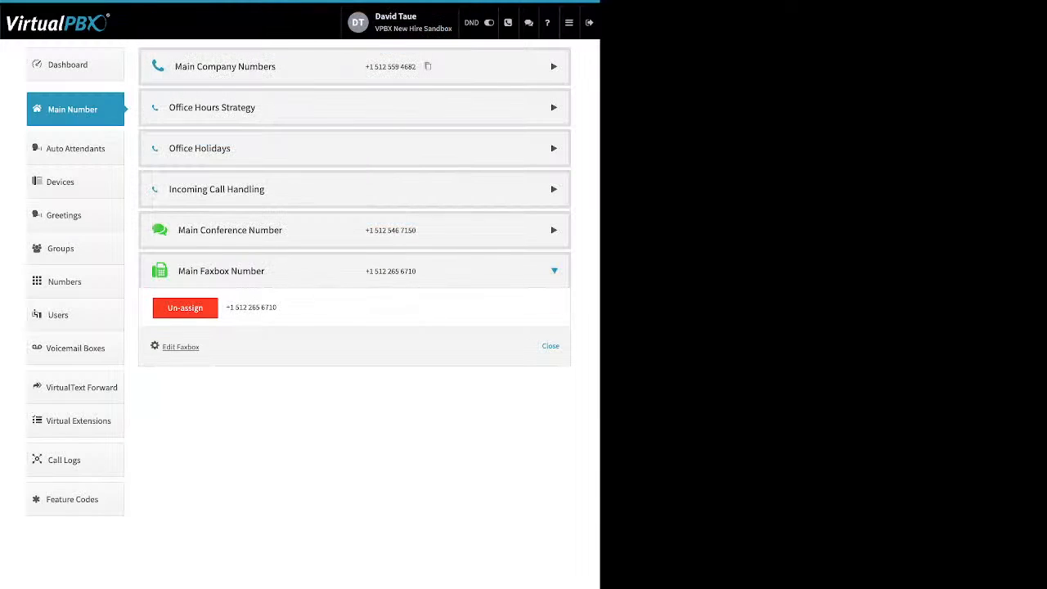
Open the Auto Attendants list, examine the name and extension fields for creating an attendant, and close the form without creating one.
{"action": "left_click", "coordinate": [75, 149]}
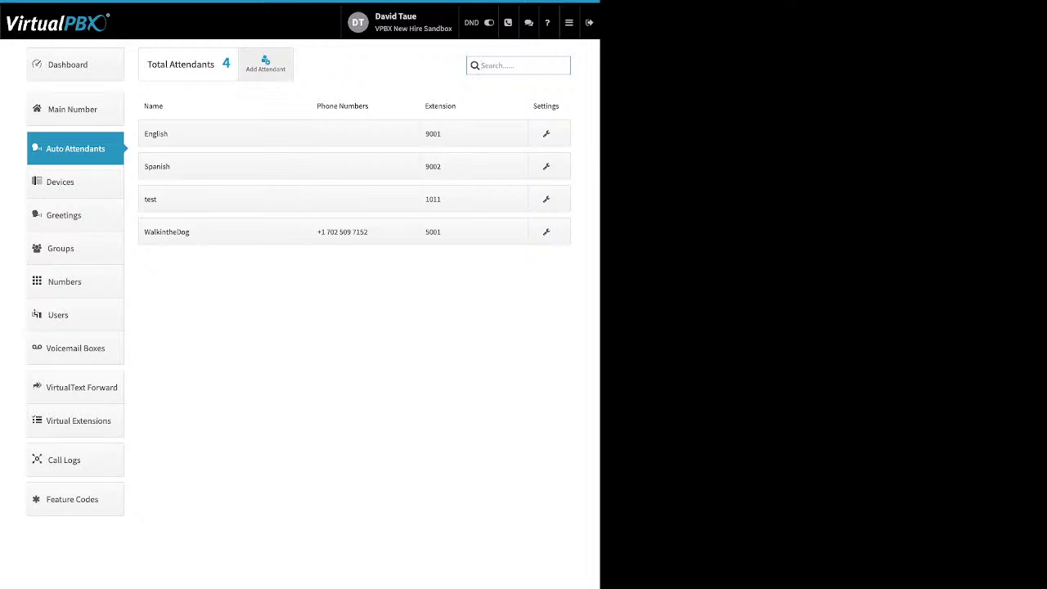
{"action": "left_click", "coordinate": [265, 64]}
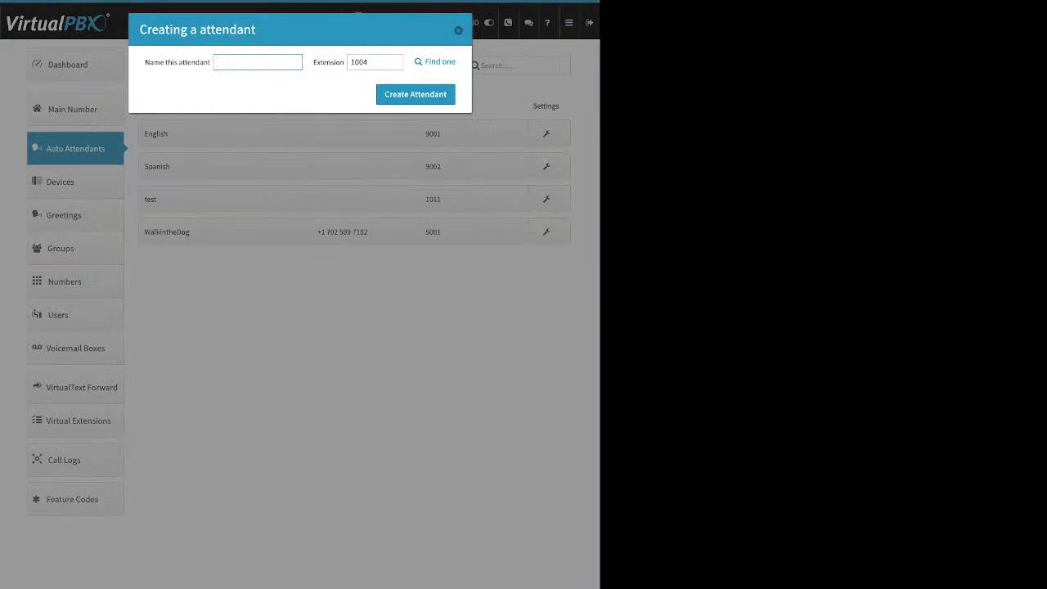
{"action": "left_click_drag", "start_coordinate": [144, 62], "coordinate": [211, 62]}
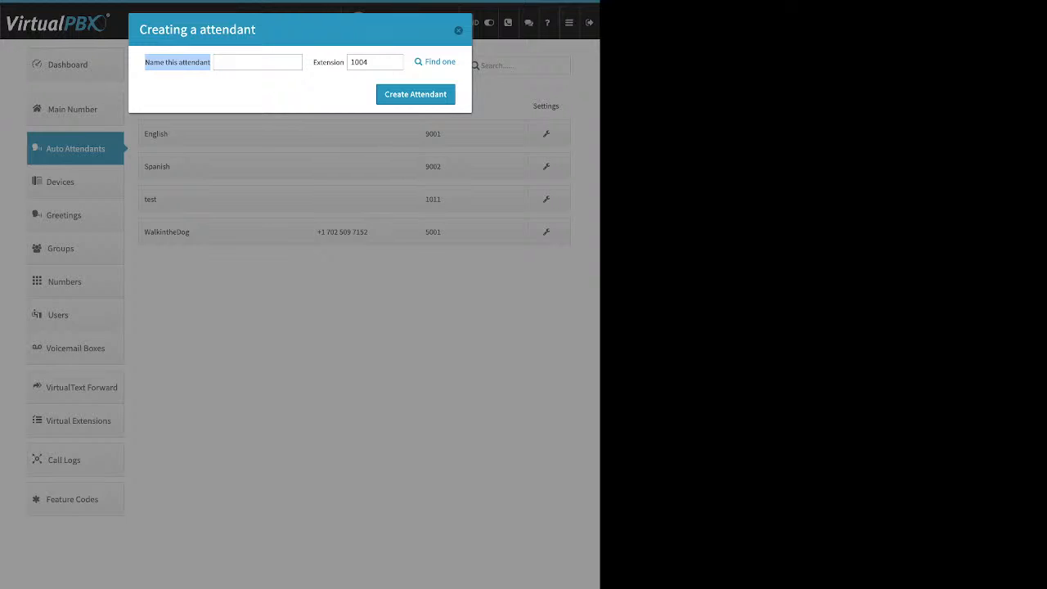
{"action": "left_click_drag", "start_coordinate": [344, 62], "coordinate": [331, 62]}
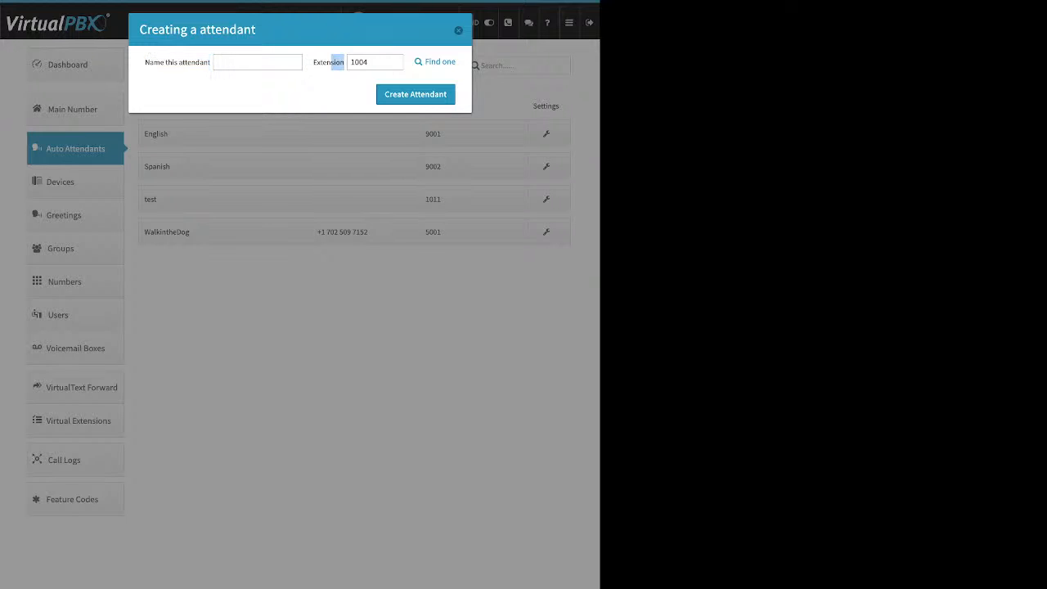
{"action": "left_click", "coordinate": [458, 30]}
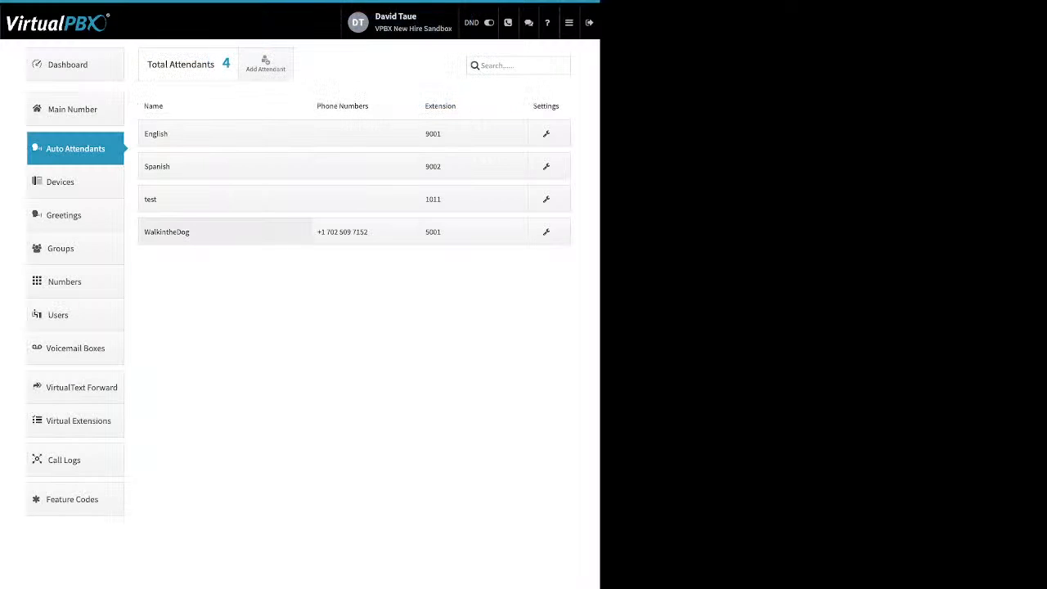
Make the WalkintheDog attendant available in the main menu, and switch it back to unavailable.
{"action": "left_click", "coordinate": [209, 232]}
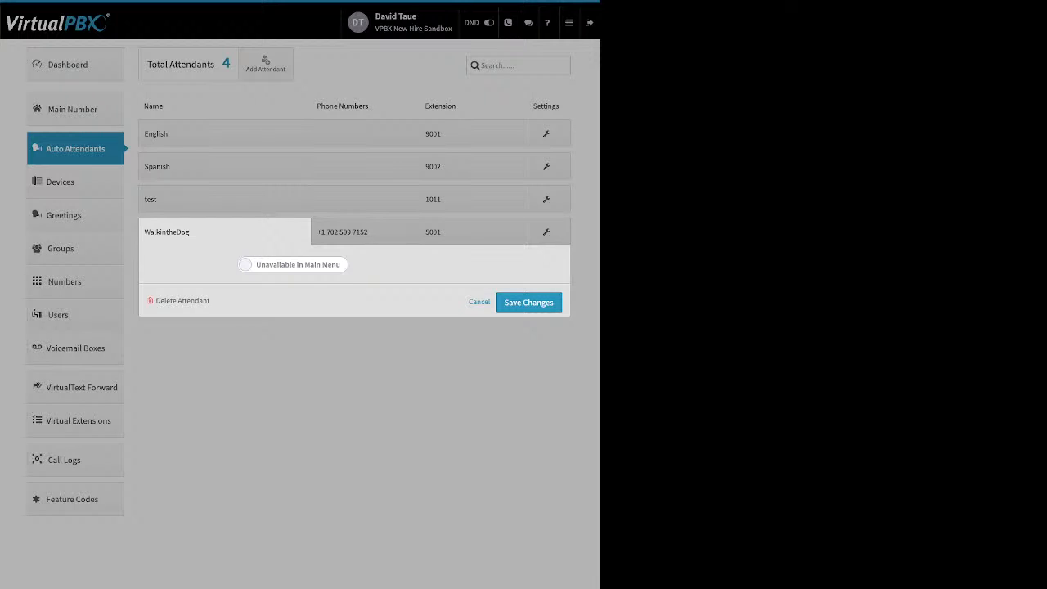
{"action": "left_click", "coordinate": [293, 265]}
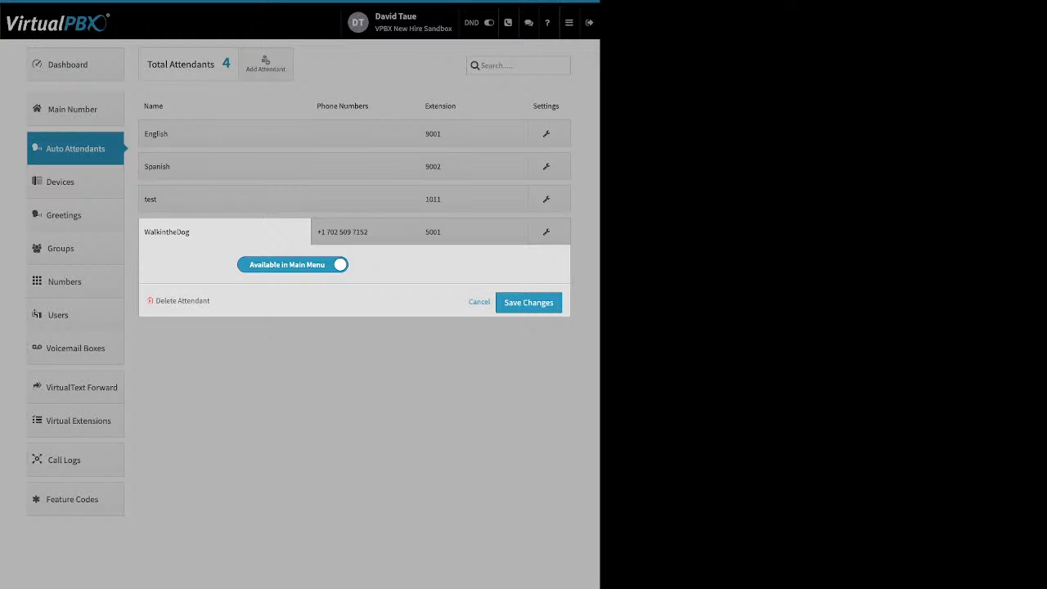
{"action": "left_click", "coordinate": [293, 264]}
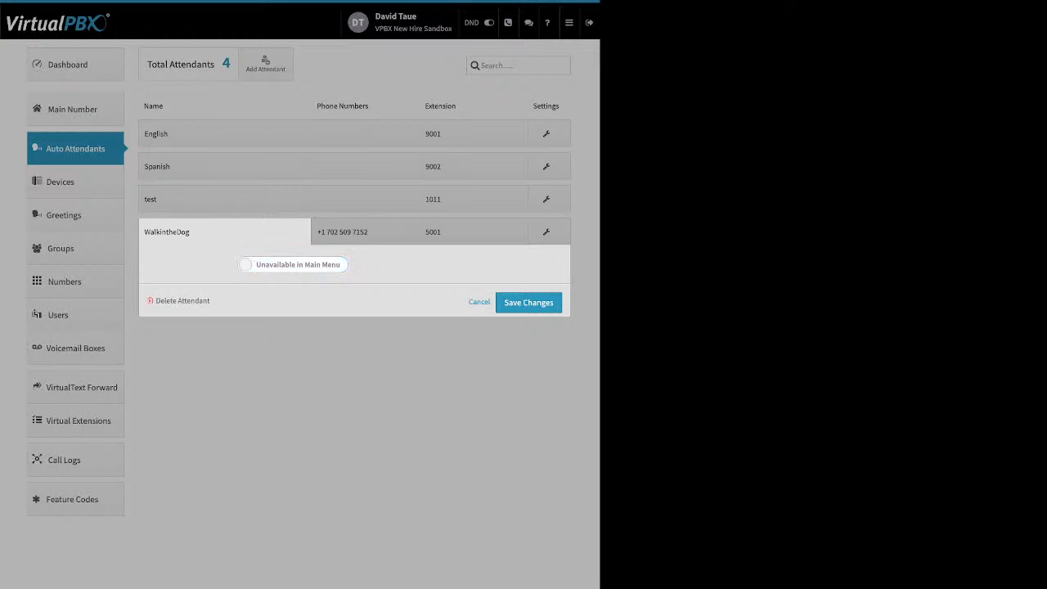
Examine WalkintheDog's phone number and extension options without changing them, and save its open-hours call handling settings.
{"action": "left_click", "coordinate": [365, 232]}
{"action": "left_click", "coordinate": [365, 233]}
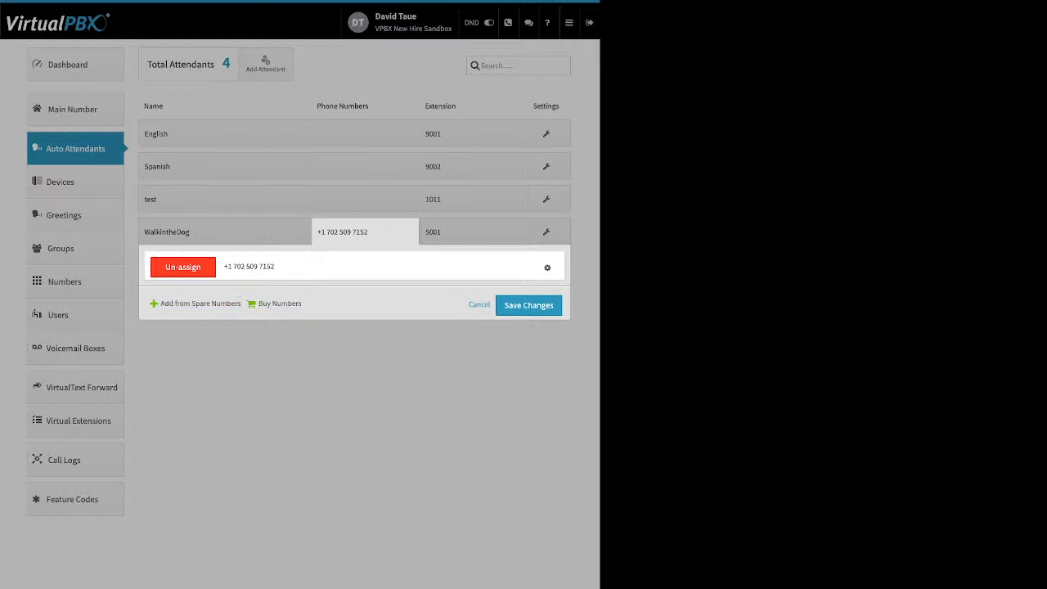
{"action": "left_click", "coordinate": [473, 232]}
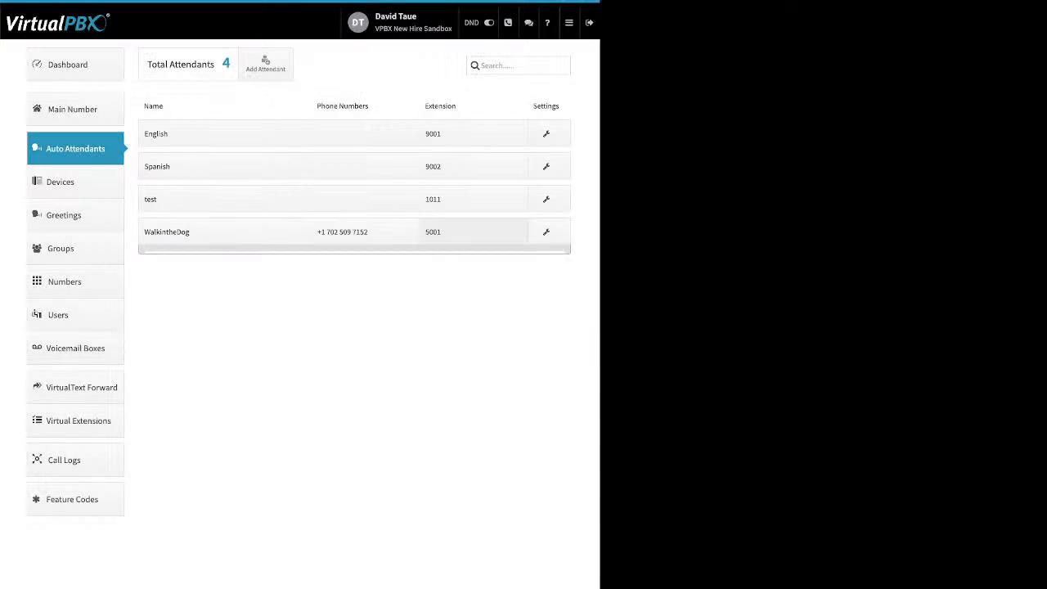
{"action": "left_click", "coordinate": [473, 233]}
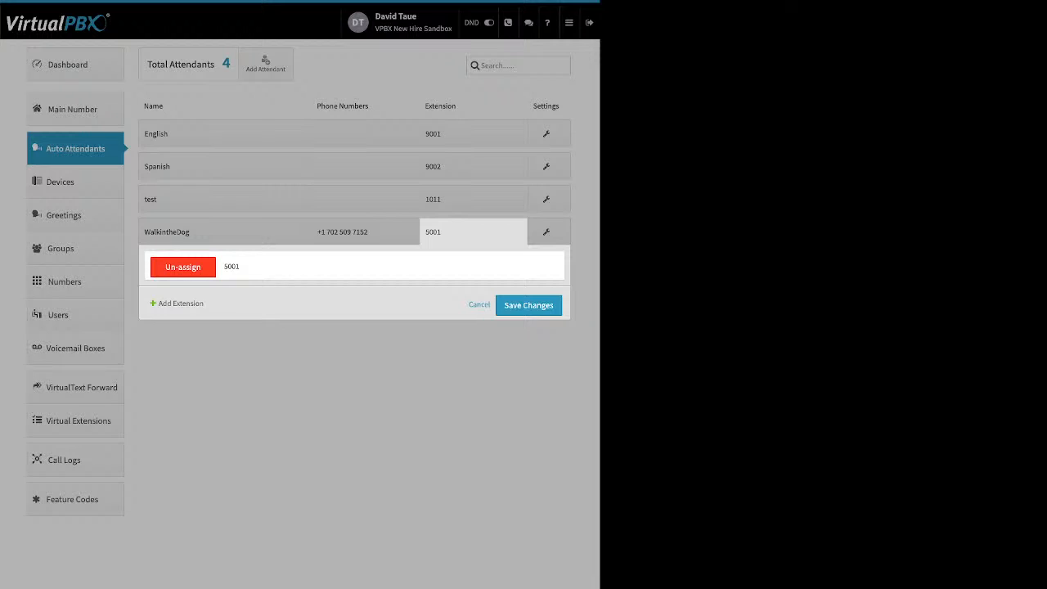
{"action": "left_click_drag", "start_coordinate": [206, 305], "coordinate": [167, 304]}
{"action": "left_click", "coordinate": [479, 304]}
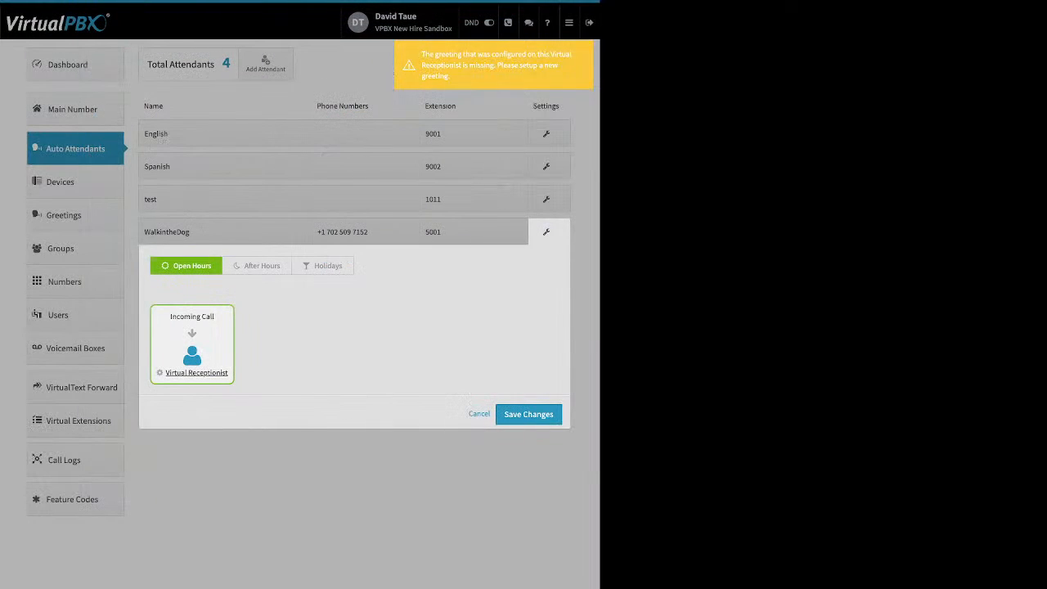
{"action": "left_click", "coordinate": [528, 415]}
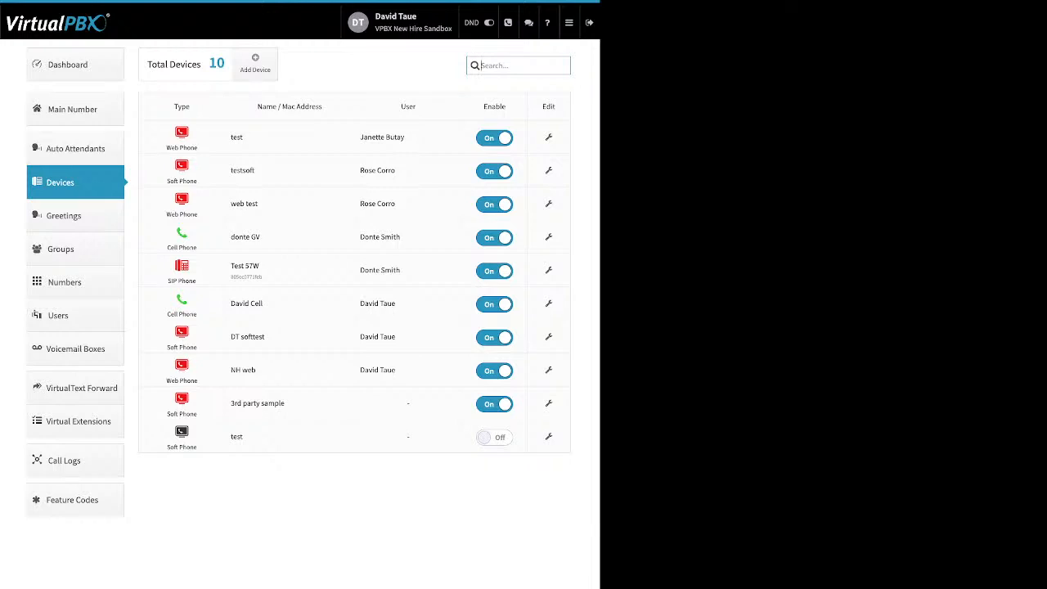
Review the device list's Enable column, and in Test 57W's audio settings move the G722 codec below G722.1 @ 32khz among the available codecs.
{"action": "left_click_drag", "start_coordinate": [510, 106], "coordinate": [487, 106]}
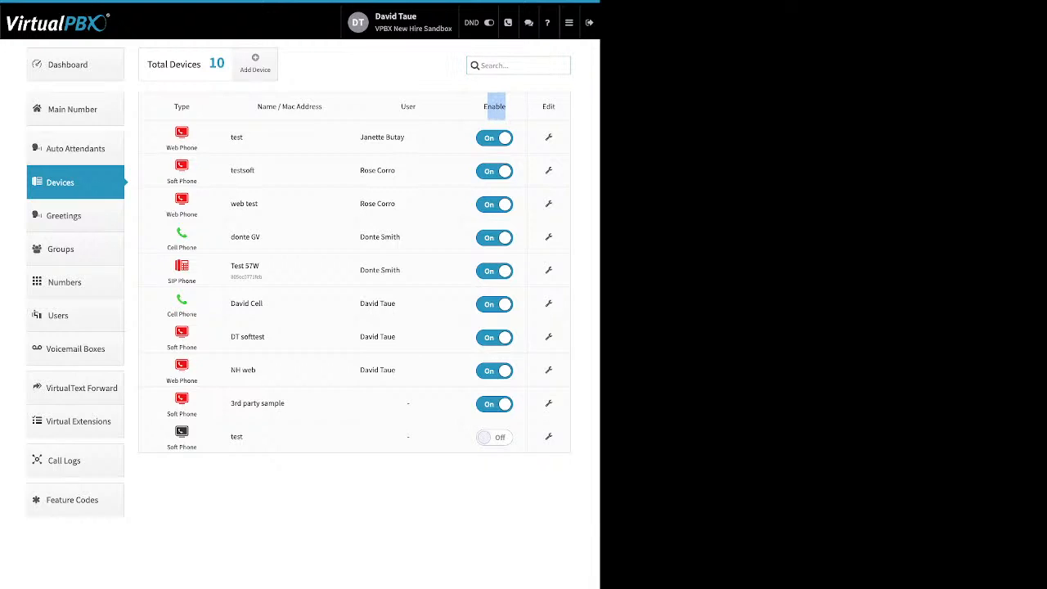
{"action": "left_click", "coordinate": [493, 107]}
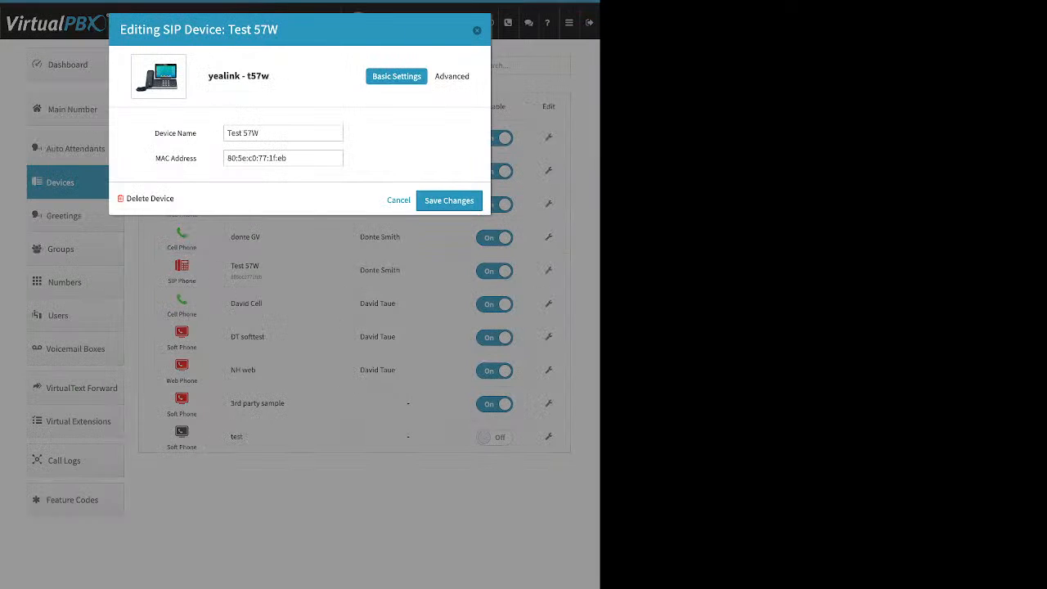
{"action": "left_click", "coordinate": [455, 76]}
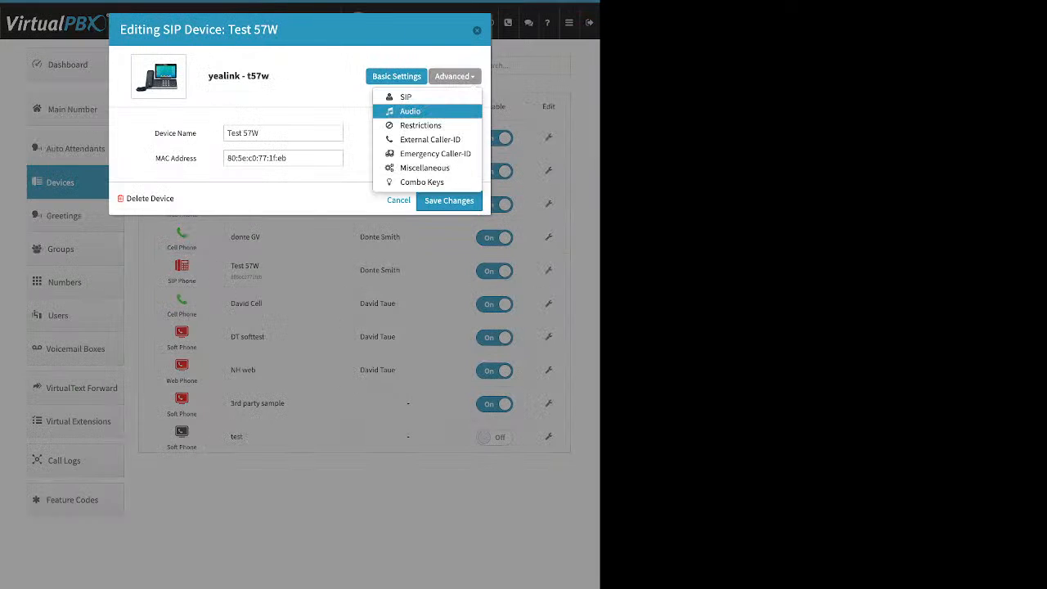
{"action": "left_click", "coordinate": [411, 112]}
{"action": "left_click_drag", "start_coordinate": [340, 179], "coordinate": [308, 179]}
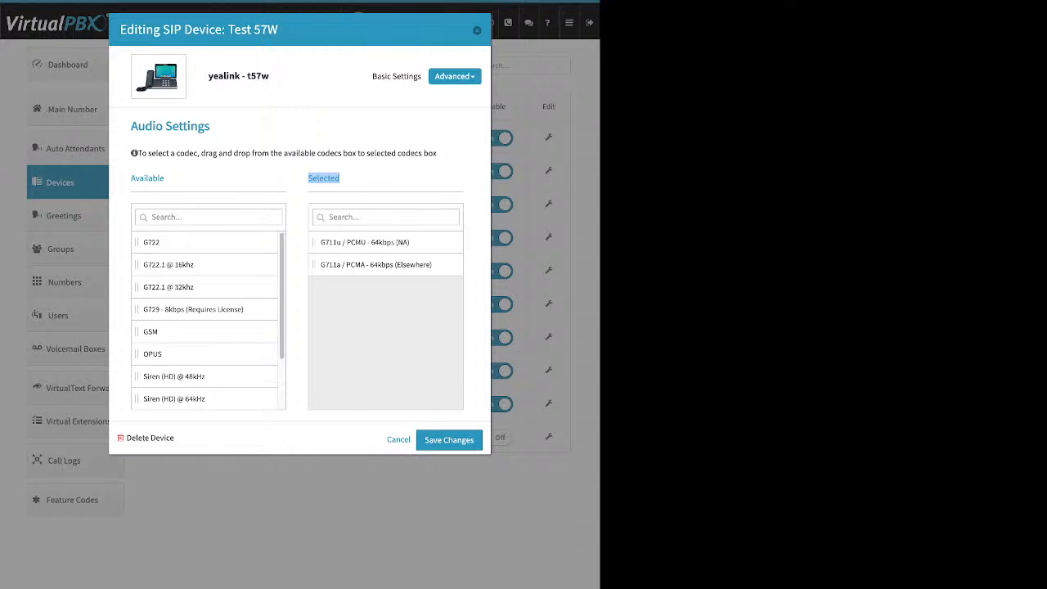
{"action": "left_click_drag", "start_coordinate": [151, 242], "coordinate": [207, 287]}
Examine the Emergency Caller-ID number and address and the other advanced options of Test 57W, and close the device without saving.
{"action": "left_click", "coordinate": [452, 76]}
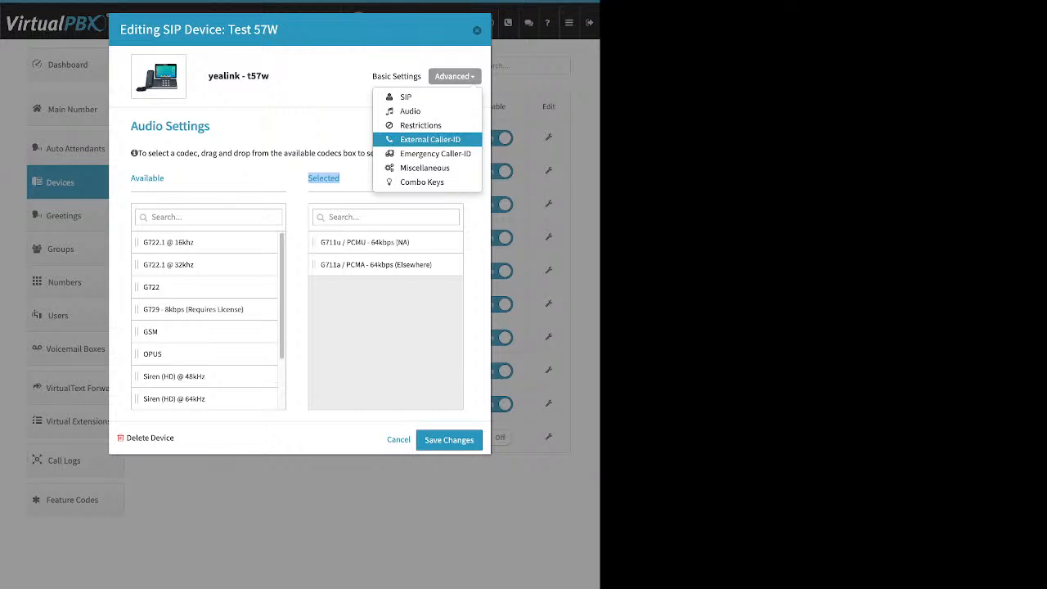
{"action": "left_click", "coordinate": [435, 154]}
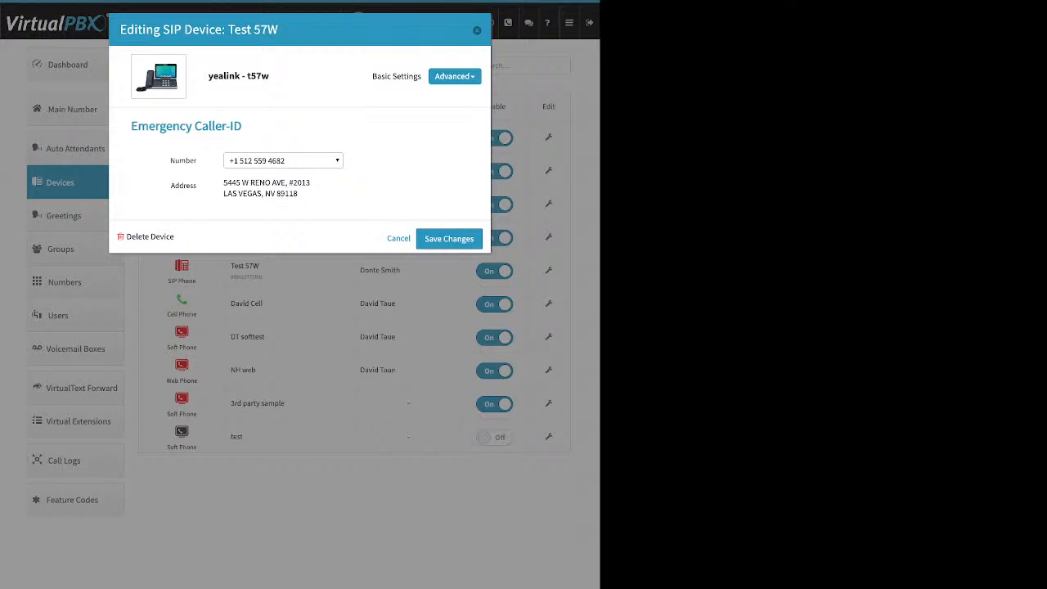
{"action": "left_click", "coordinate": [284, 161]}
{"action": "left_click", "coordinate": [283, 161]}
{"action": "left_click", "coordinate": [454, 76]}
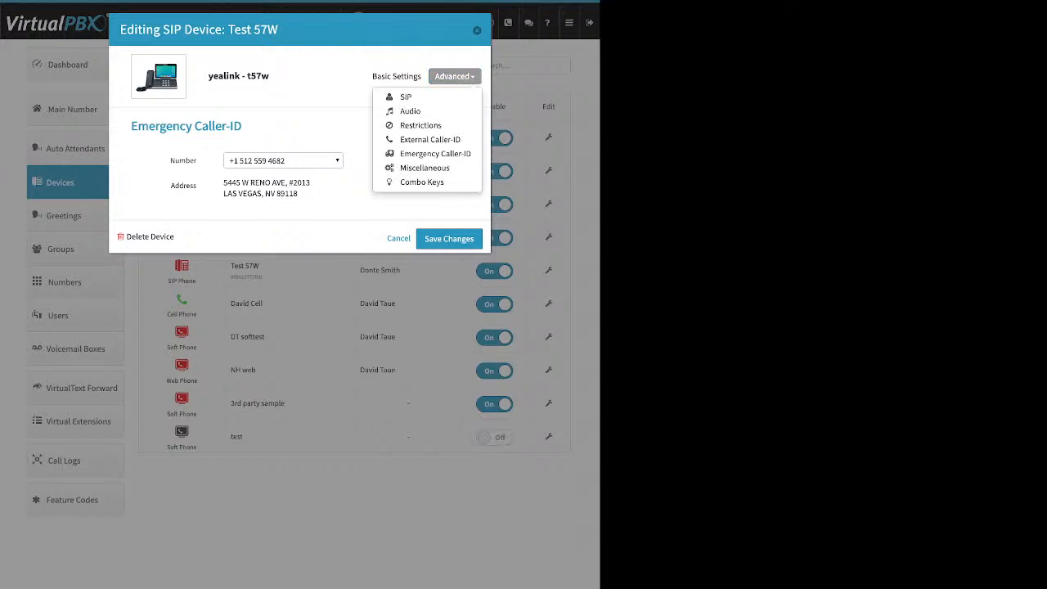
{"action": "left_click", "coordinate": [454, 77]}
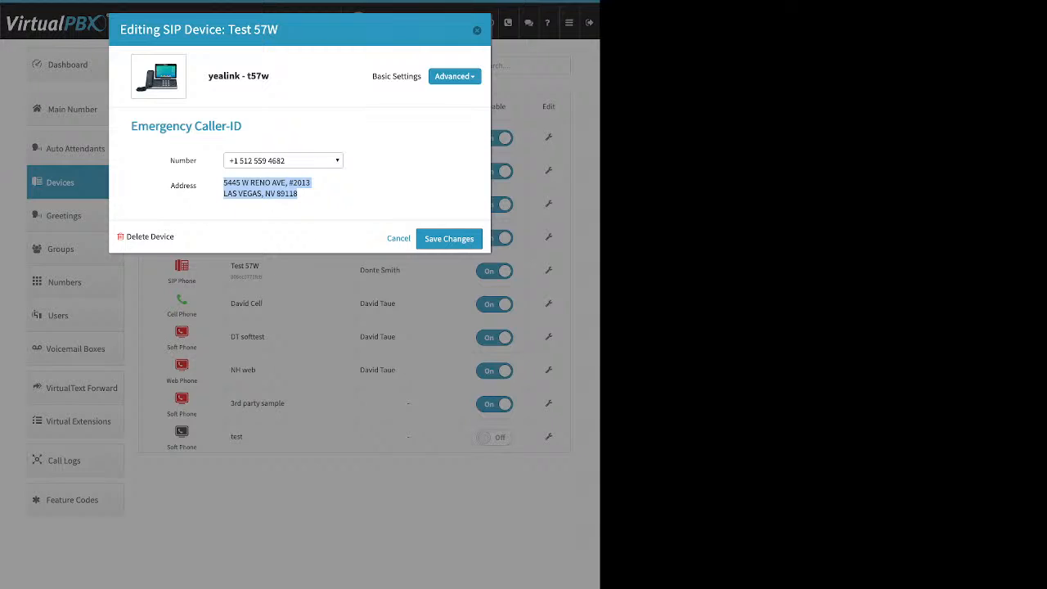
{"action": "left_click", "coordinate": [455, 76]}
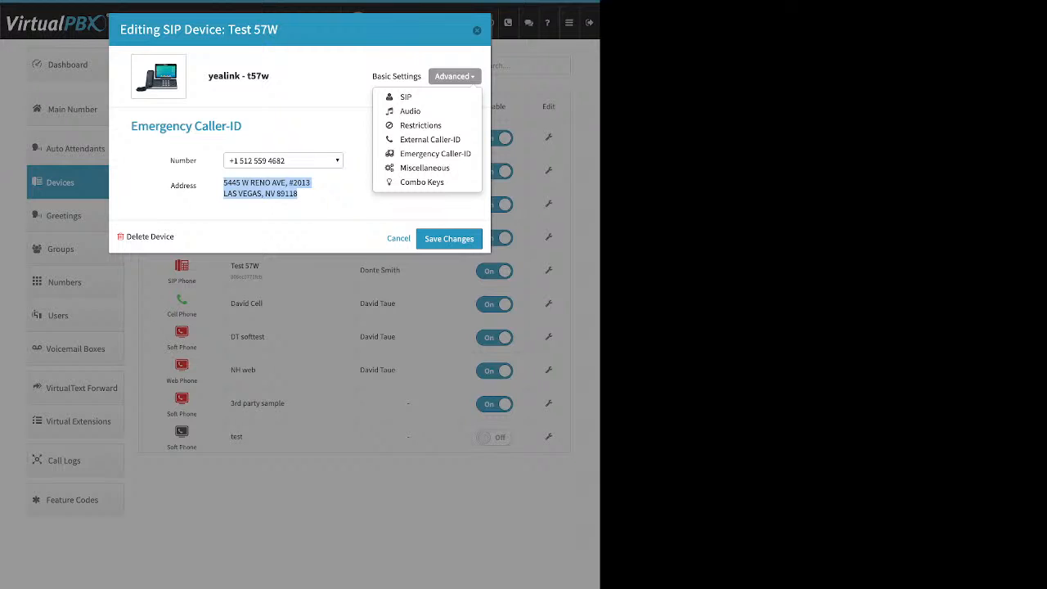
{"action": "key", "text": "Escape"}
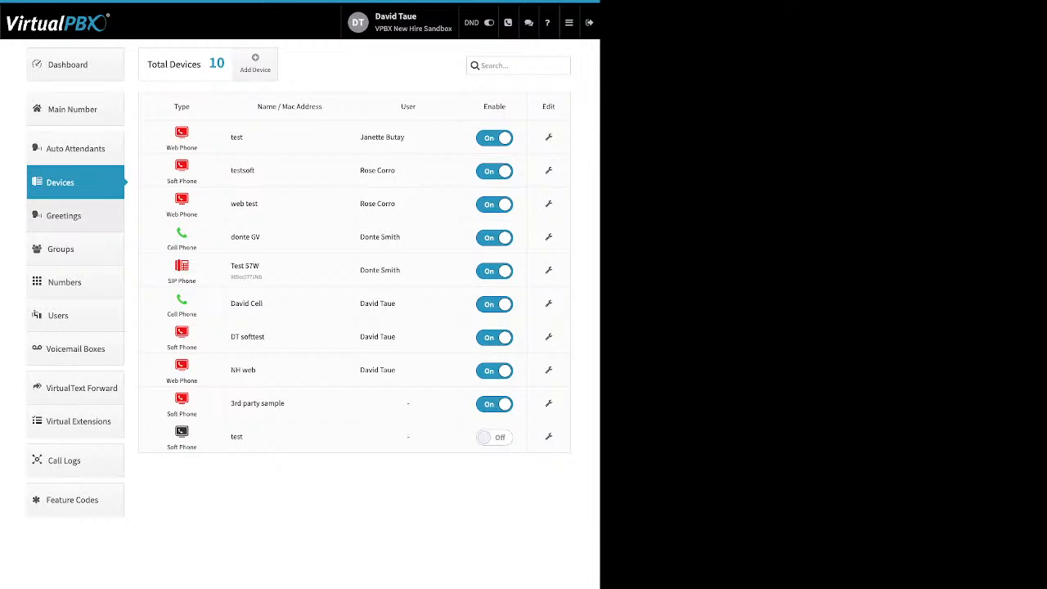
Open the form for adding a Soft Phone device, examine its configuration guide link, and close it without creating the device.
{"action": "left_click", "coordinate": [255, 64]}
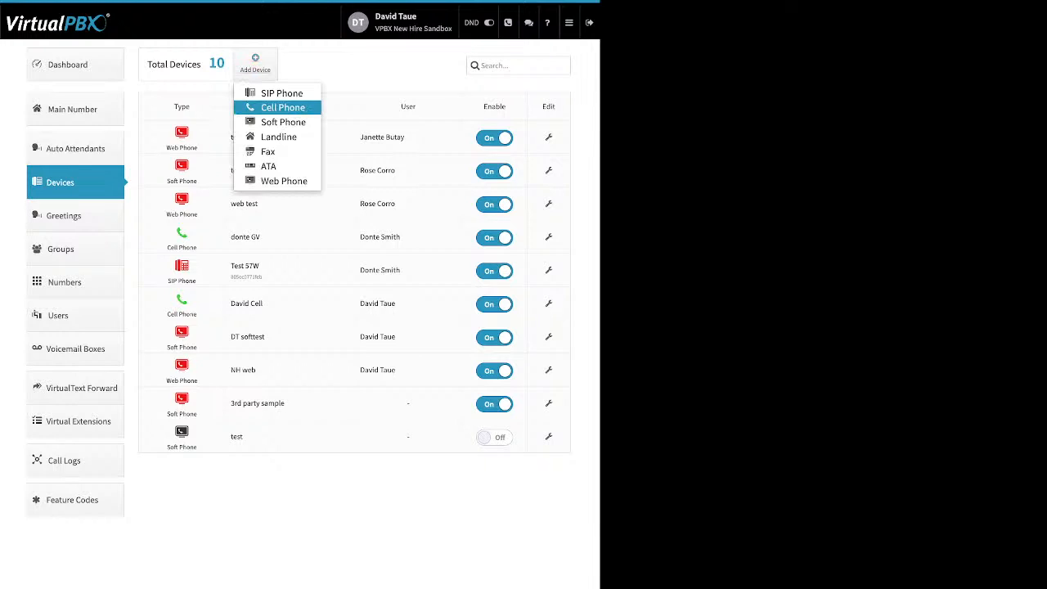
{"action": "left_click", "coordinate": [283, 122]}
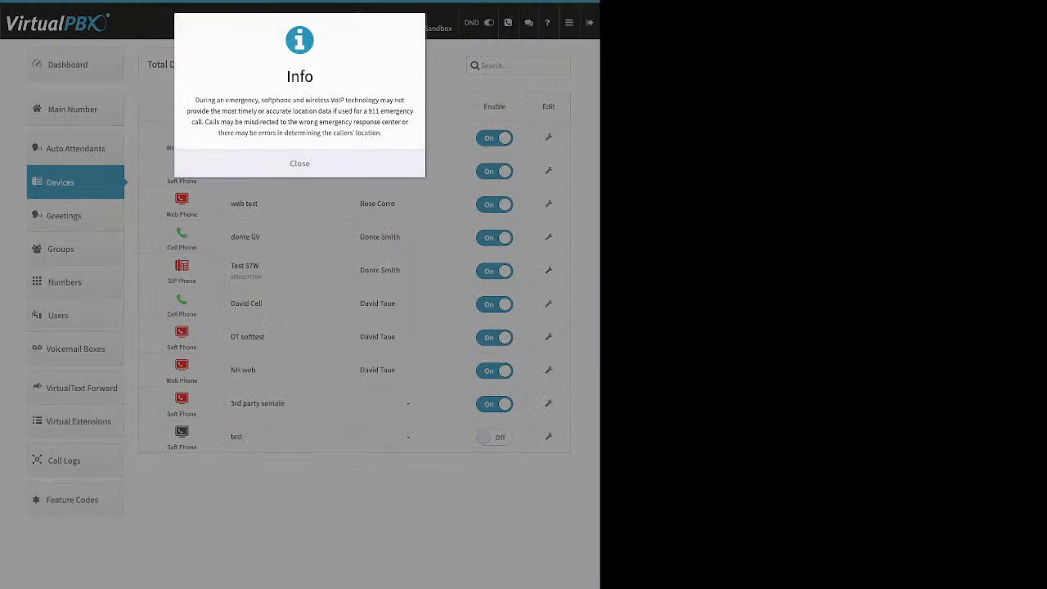
{"action": "left_click", "coordinate": [300, 164]}
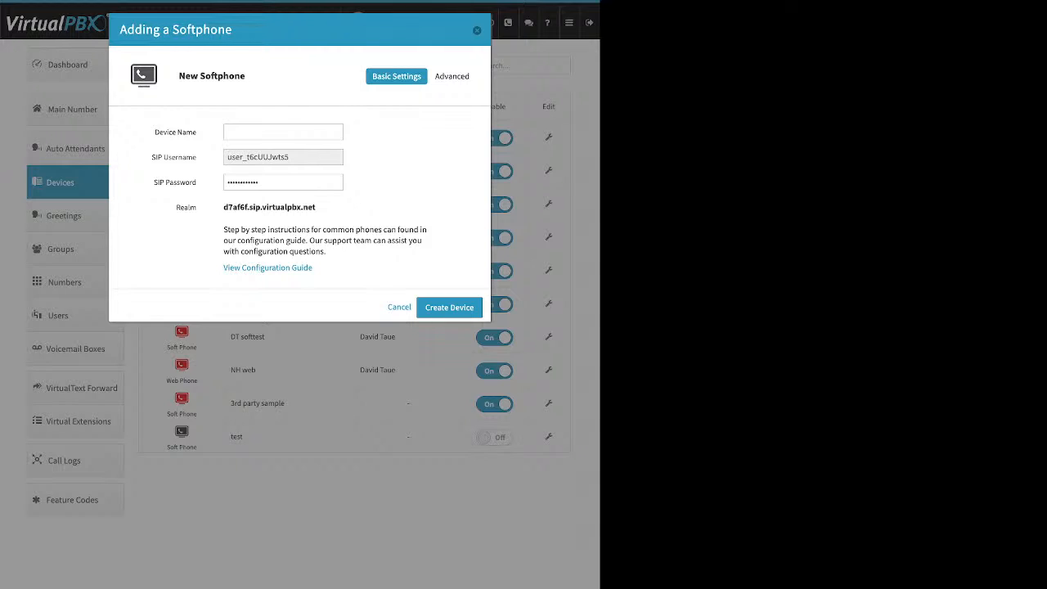
{"action": "left_click_drag", "start_coordinate": [312, 267], "coordinate": [229, 267]}
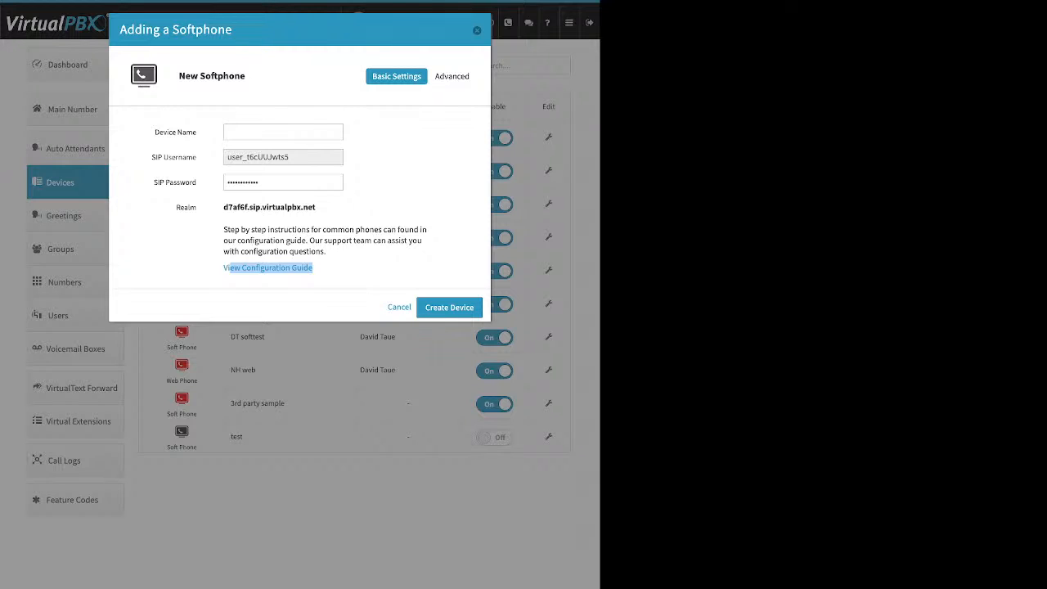
{"action": "key", "text": "Escape"}
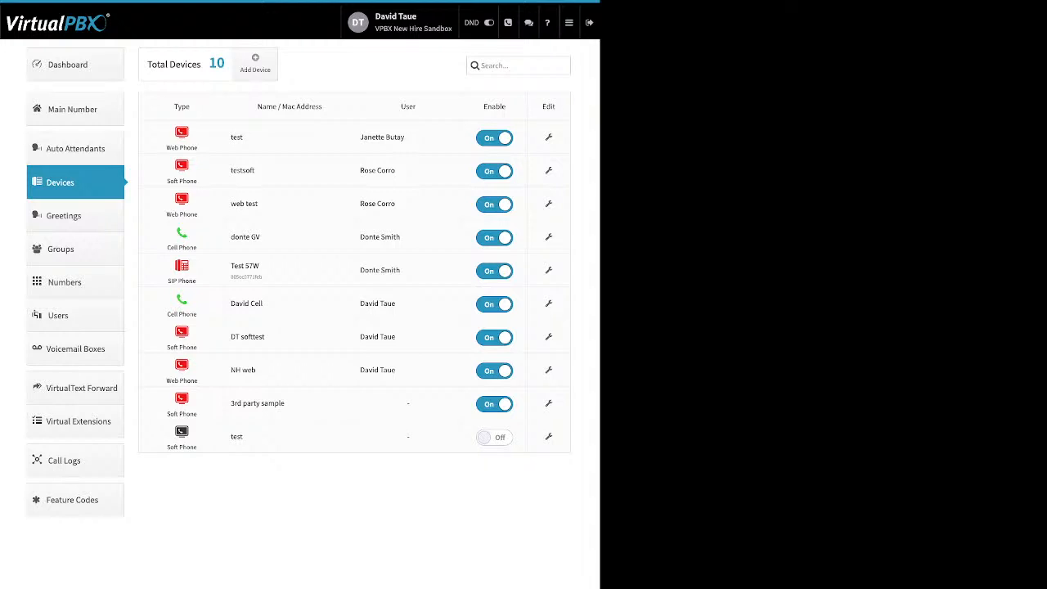
Open the Greetings list and examine the greeting names and the Tts, Upload and Recording source types.
{"action": "left_click", "coordinate": [64, 216]}
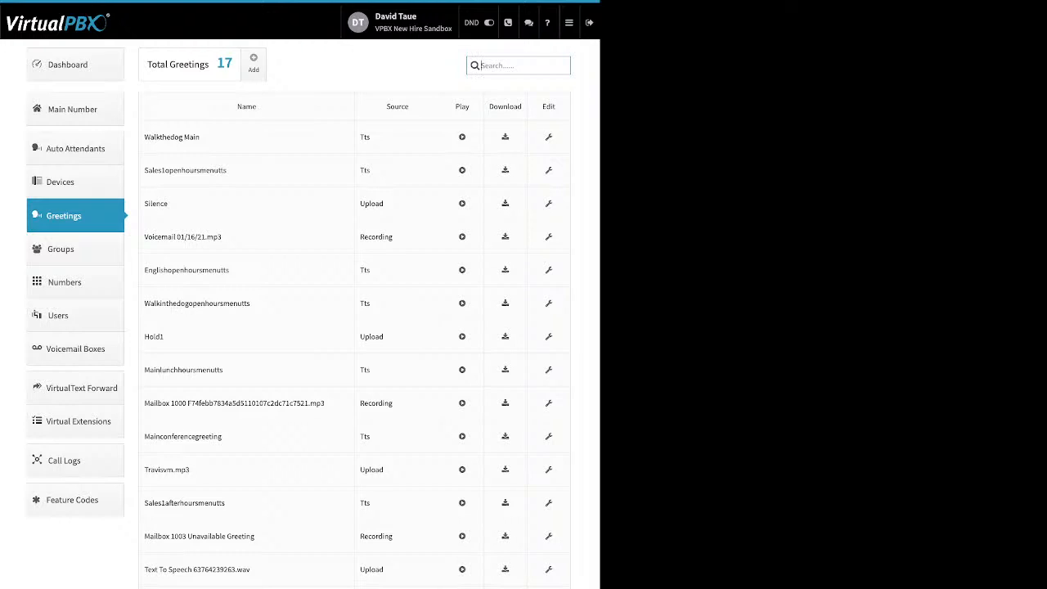
{"action": "left_click_drag", "start_coordinate": [200, 137], "coordinate": [154, 136]}
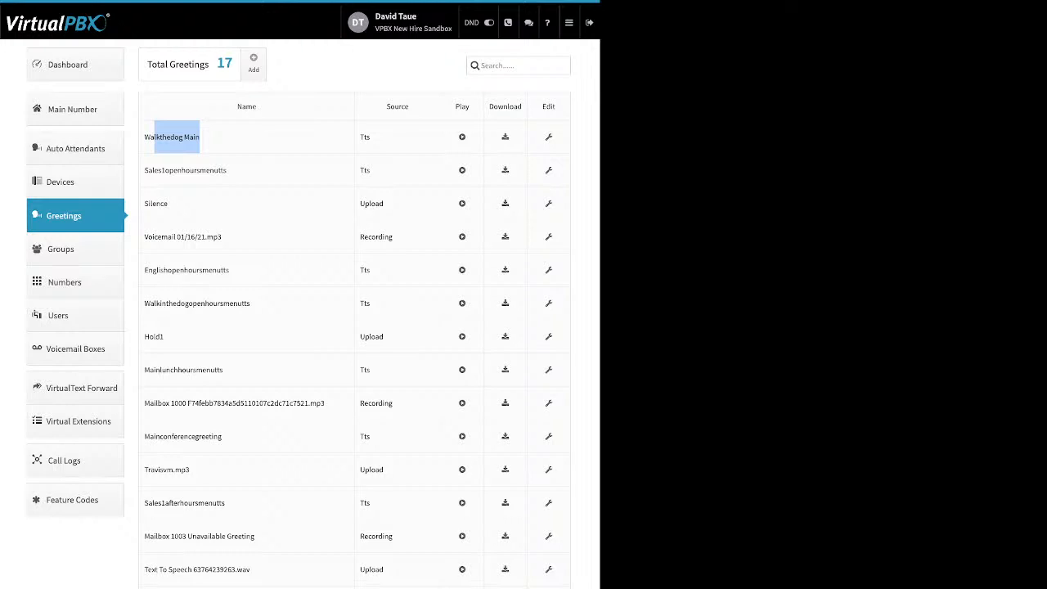
{"action": "left_click_drag", "start_coordinate": [410, 106], "coordinate": [360, 136]}
{"action": "left_click_drag", "start_coordinate": [384, 204], "coordinate": [360, 203]}
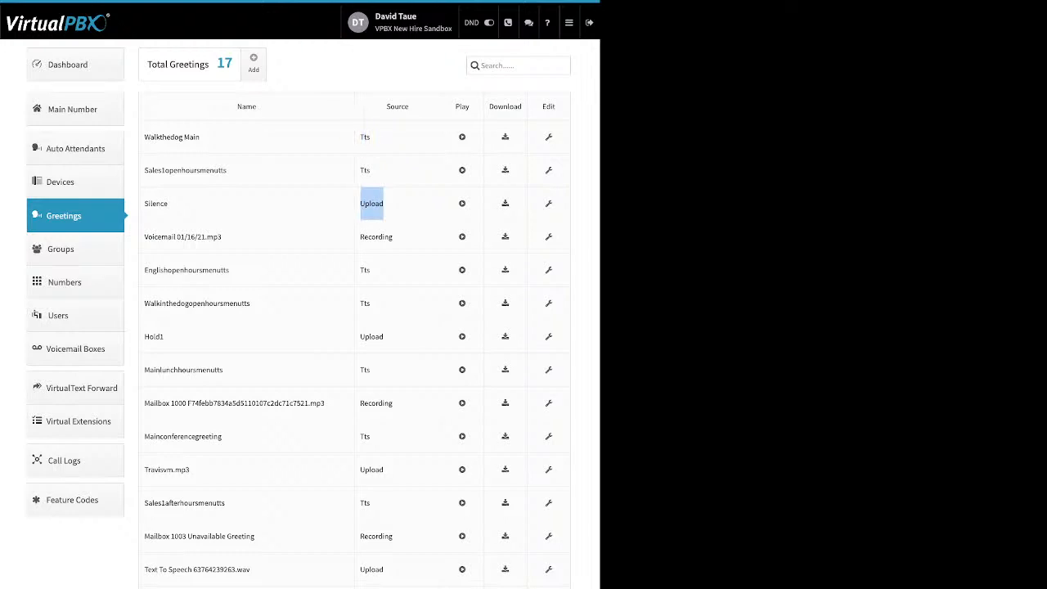
{"action": "double_click", "coordinate": [376, 237]}
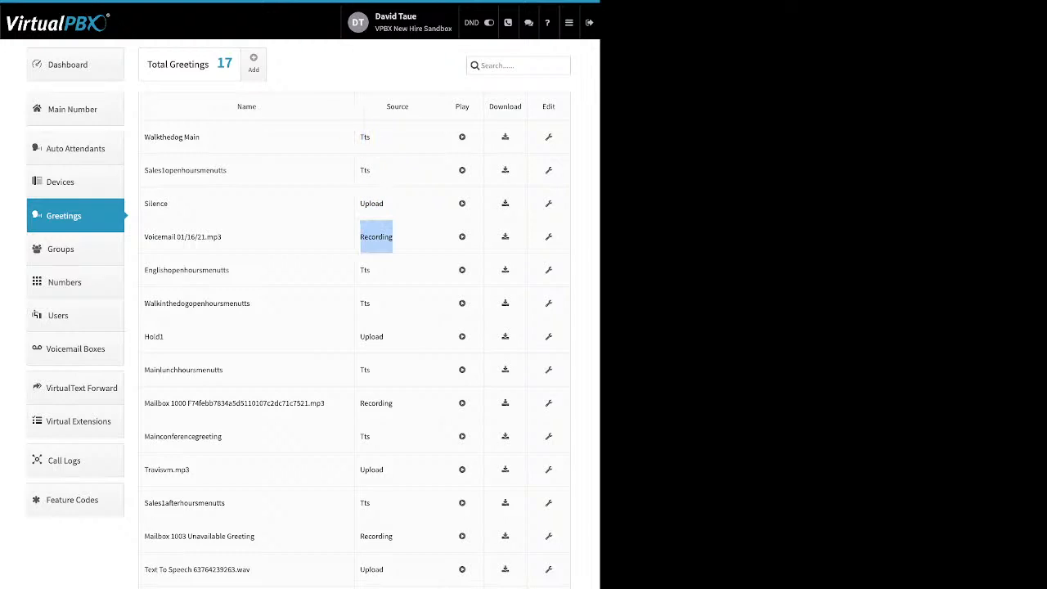
Review the greetings' Play, Download and Edit columns, examine the name and delete options of Walkthedog Main, and close it without saving.
{"action": "double_click", "coordinate": [462, 107]}
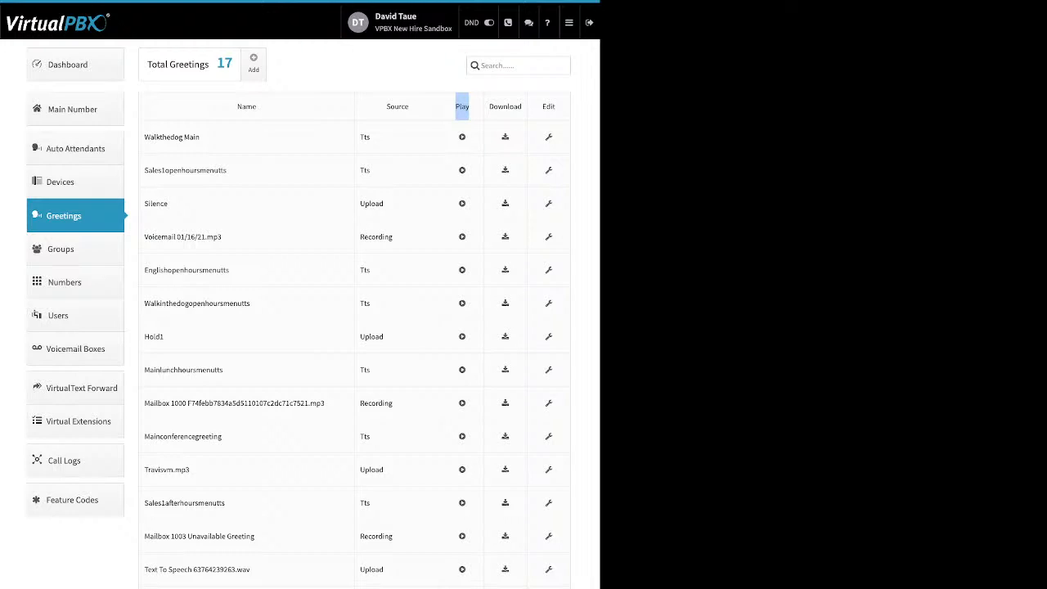
{"action": "left_click", "coordinate": [463, 106]}
{"action": "double_click", "coordinate": [505, 106]}
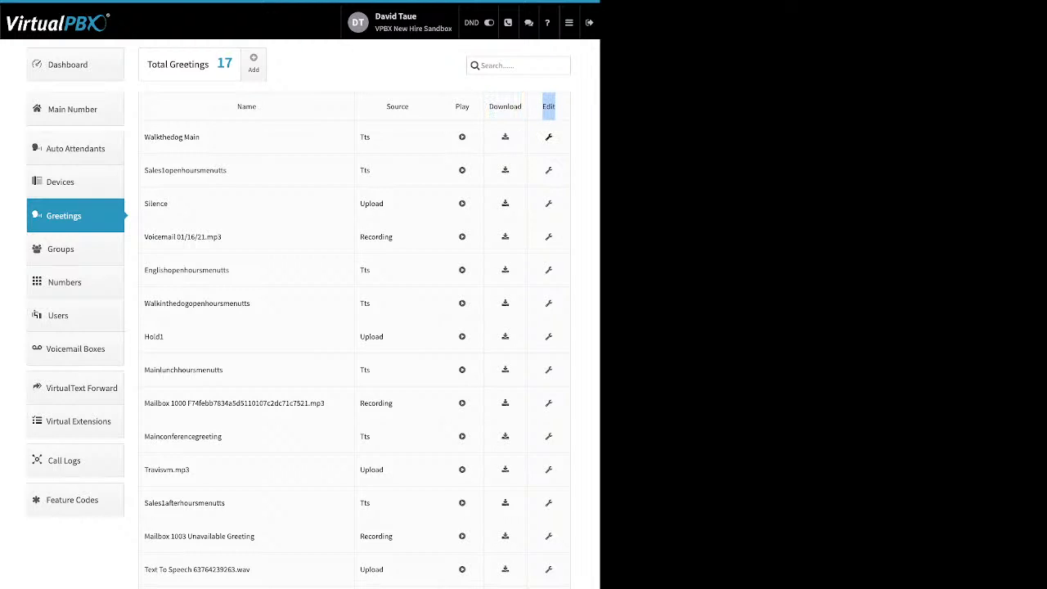
{"action": "left_click", "coordinate": [549, 137]}
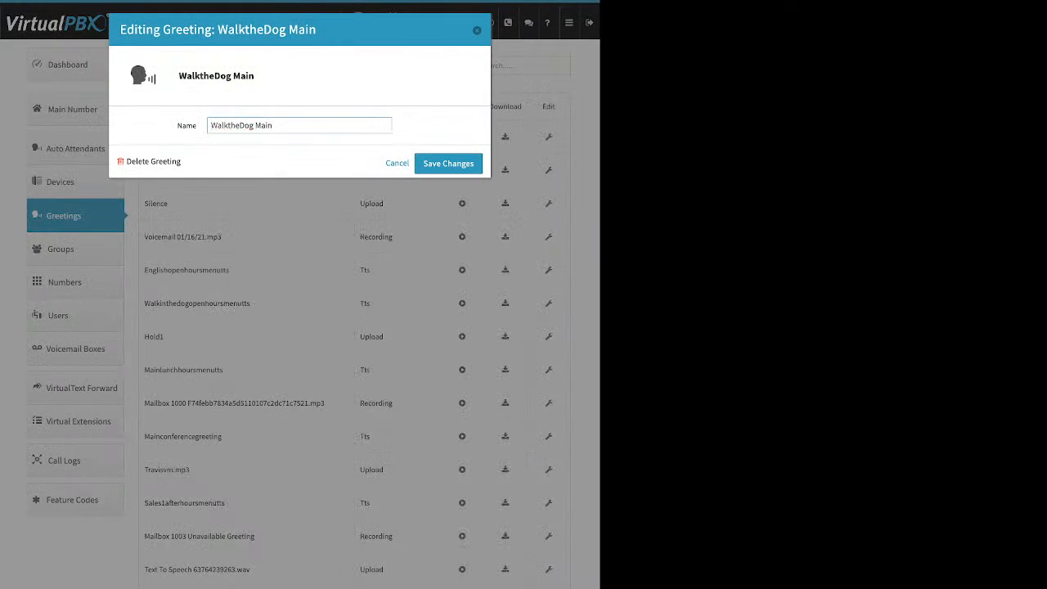
{"action": "double_click", "coordinate": [187, 126]}
{"action": "left_click_drag", "start_coordinate": [126, 162], "coordinate": [180, 162]}
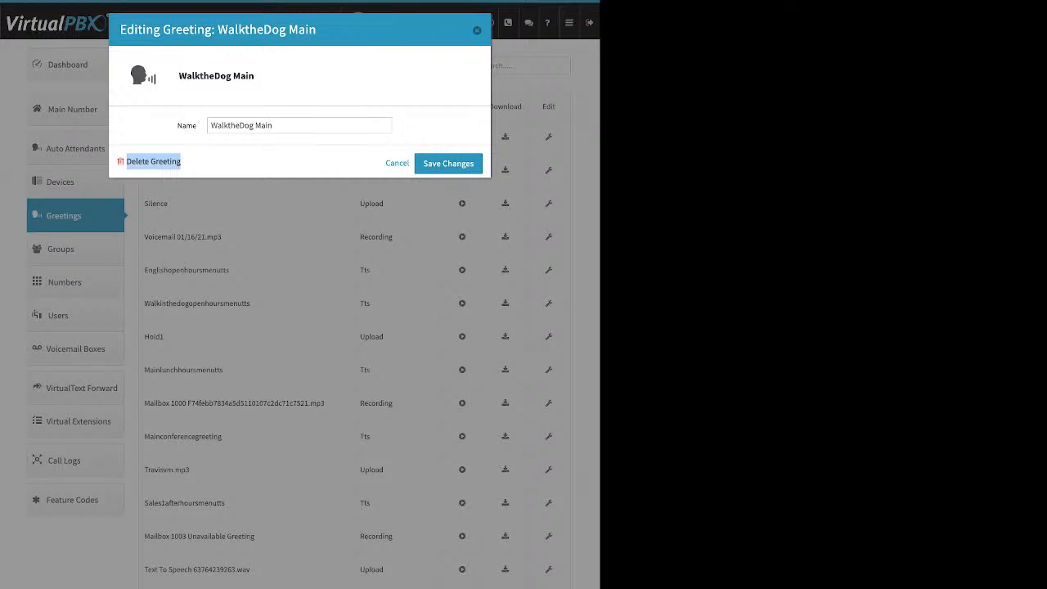
{"action": "key", "text": "Escape"}
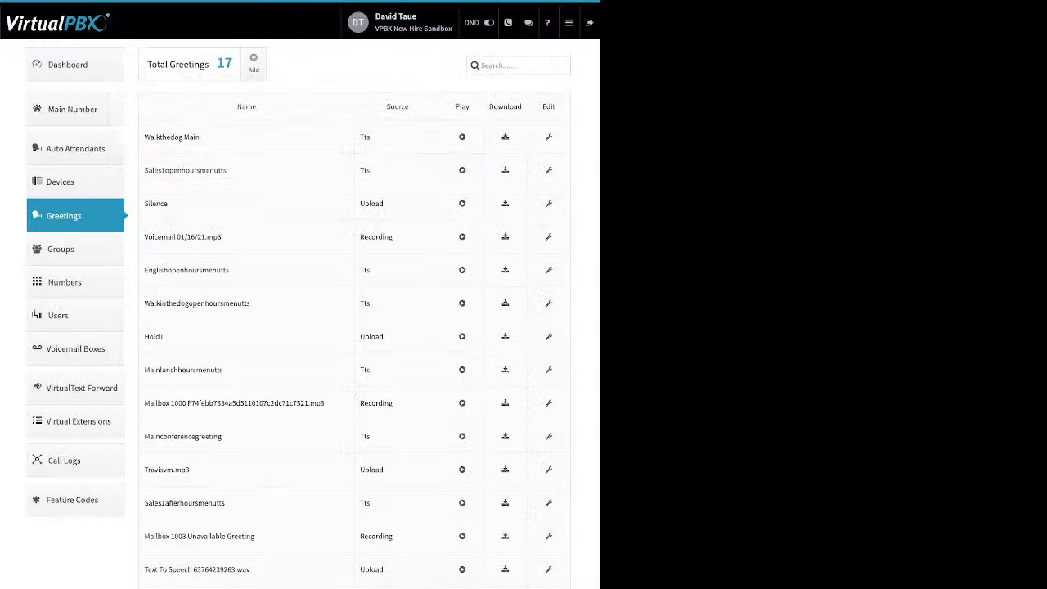
Open the Numbers inventory and delete the last two numbers in the Spare Numbers list.
{"action": "left_click", "coordinate": [65, 282]}
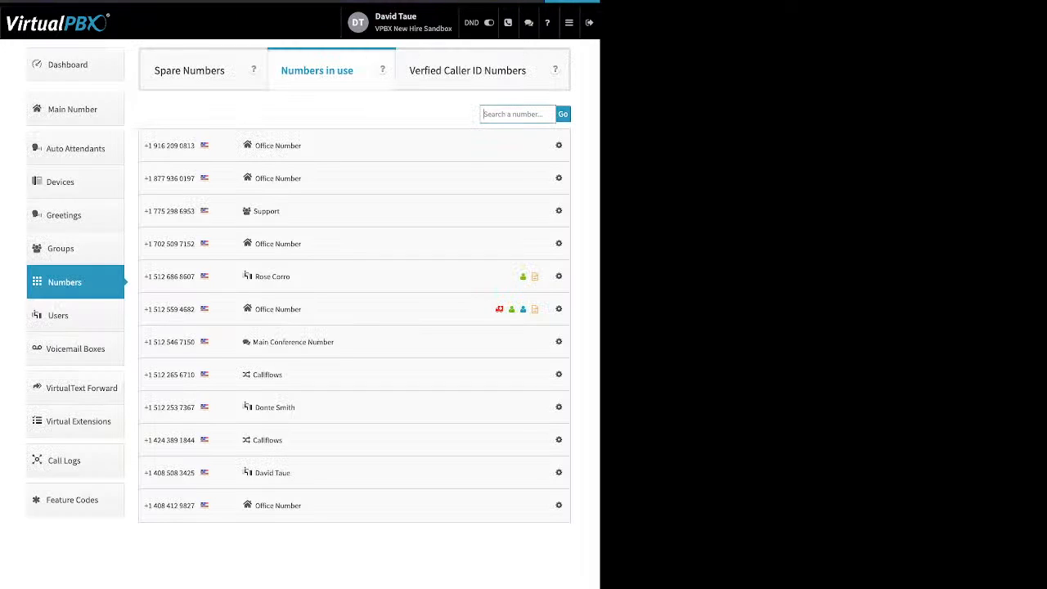
{"action": "left_click", "coordinate": [559, 178]}
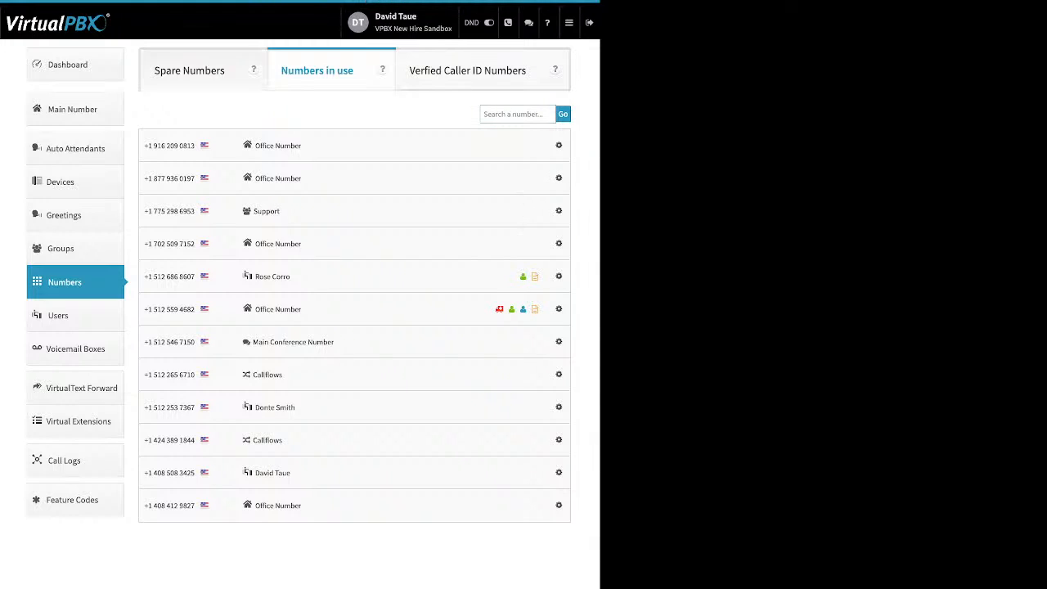
{"action": "left_click", "coordinate": [190, 70]}
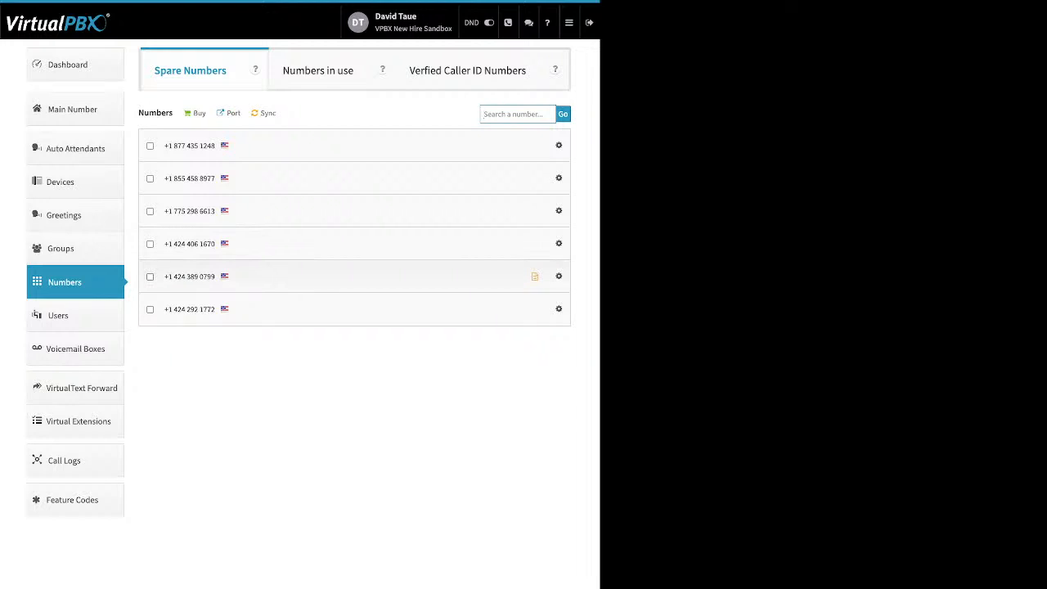
{"action": "left_click", "coordinate": [150, 277]}
{"action": "left_click", "coordinate": [150, 309]}
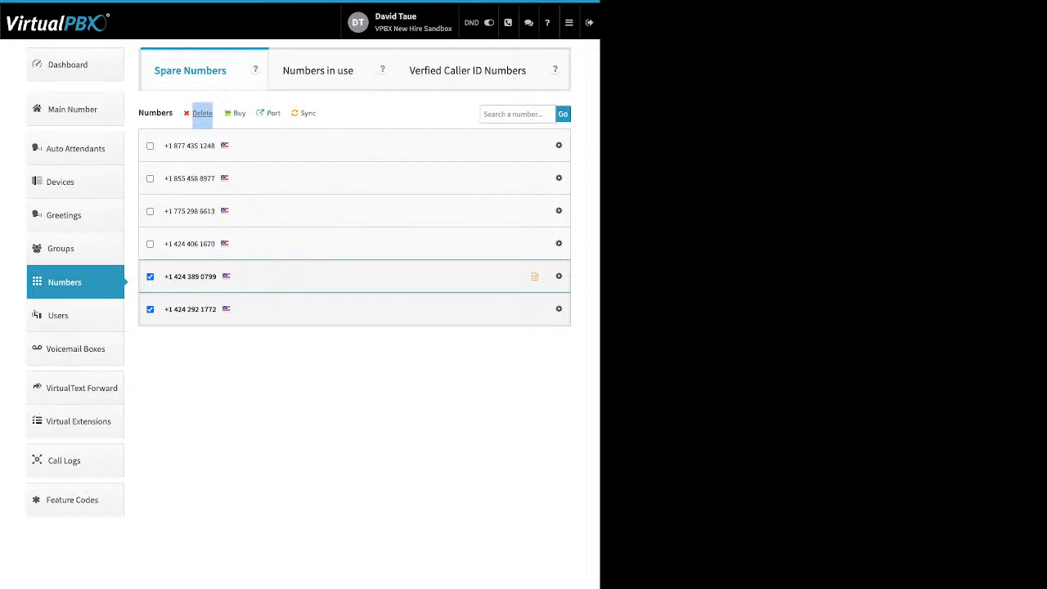
{"action": "left_click", "coordinate": [201, 113]}
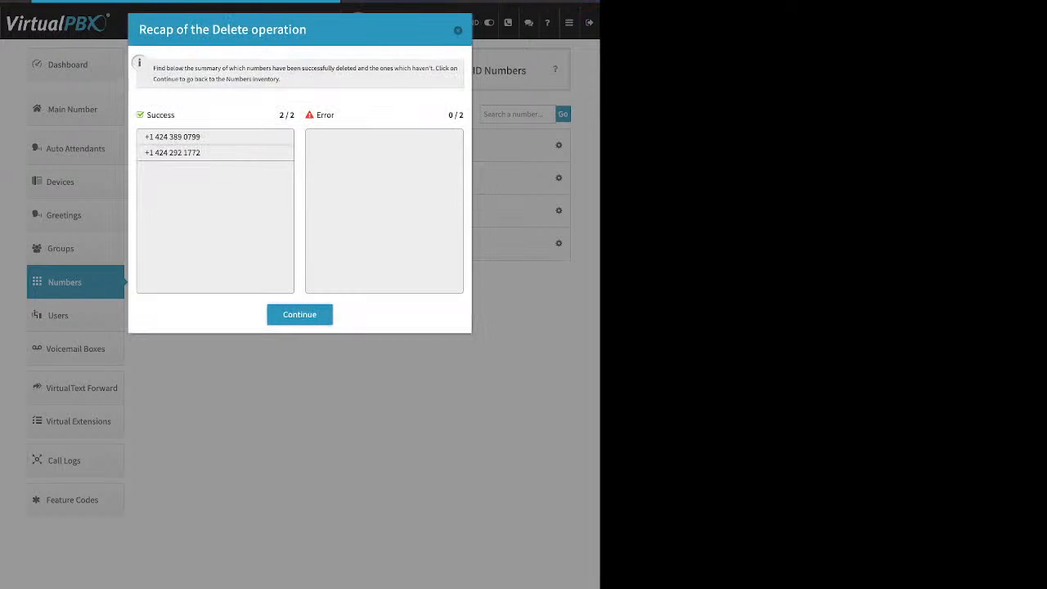
{"action": "left_click", "coordinate": [299, 315]}
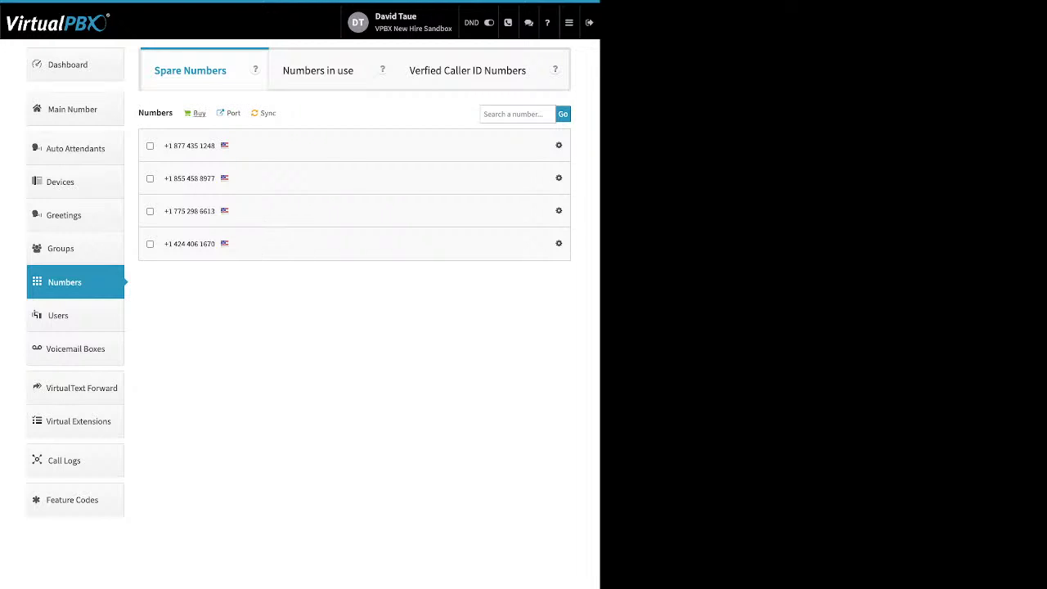
Start a port request named test for U.S. Local Numbers, cancel it at the ownership verification, and return to Spare Numbers.
{"action": "left_click", "coordinate": [198, 114]}
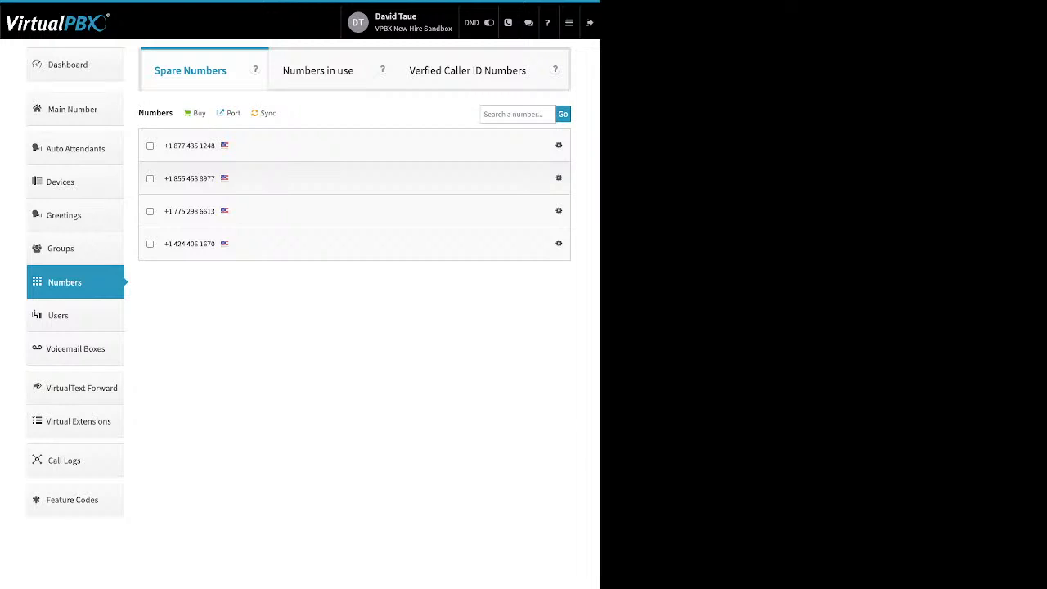
{"action": "left_click", "coordinate": [233, 113]}
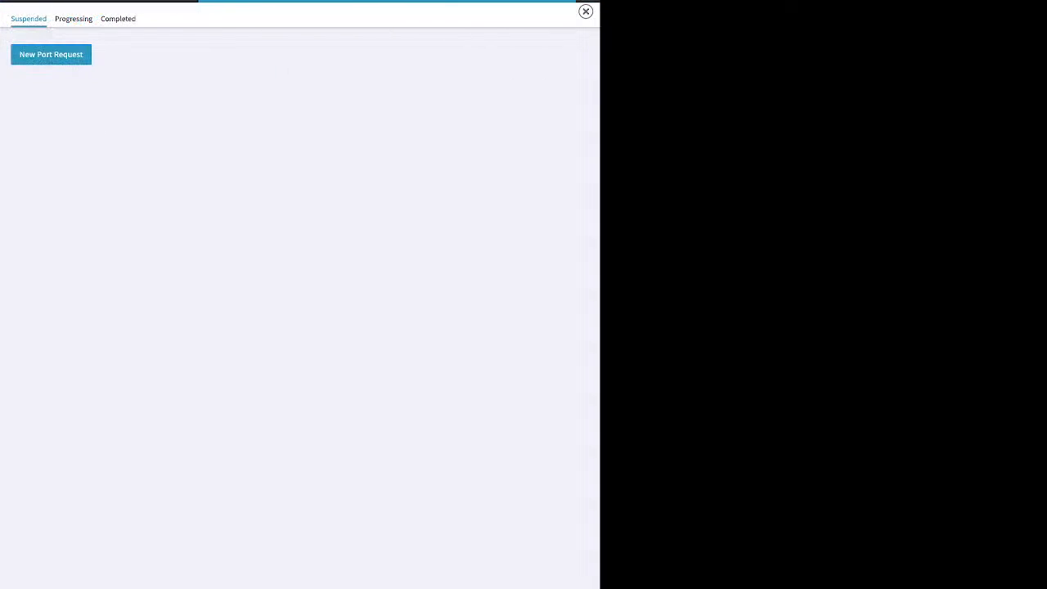
{"action": "left_click", "coordinate": [299, 210]}
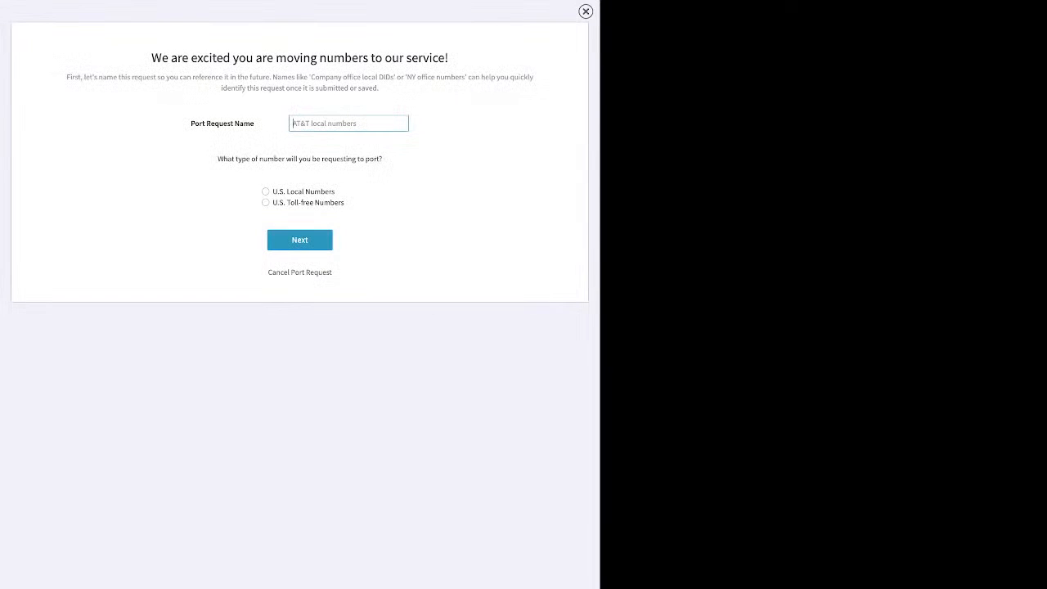
{"action": "type", "text": "test"}
{"action": "left_click", "coordinate": [266, 192]}
{"action": "left_click", "coordinate": [299, 239]}
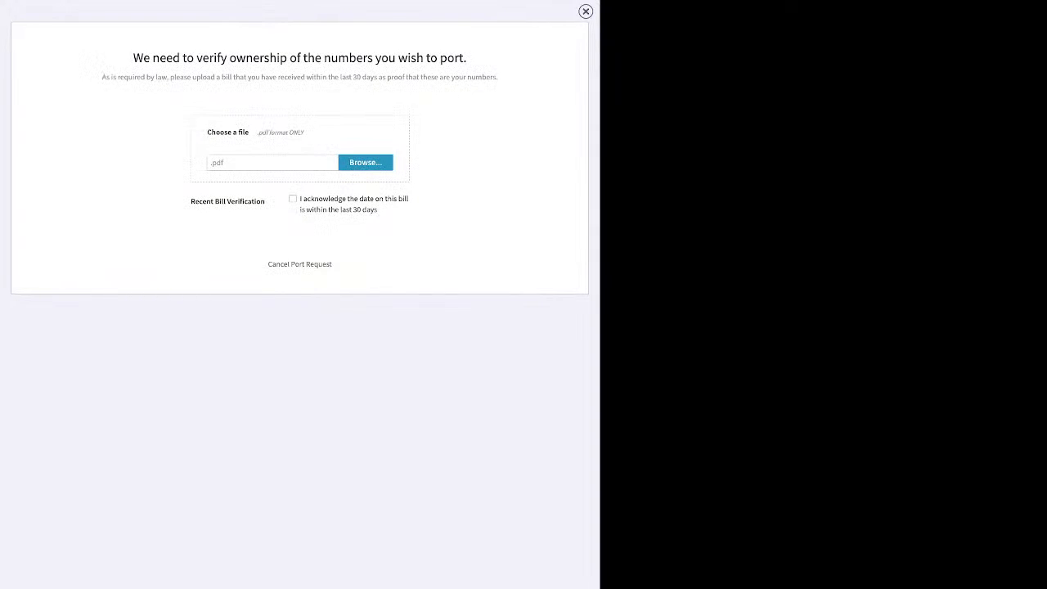
{"action": "left_click", "coordinate": [300, 264]}
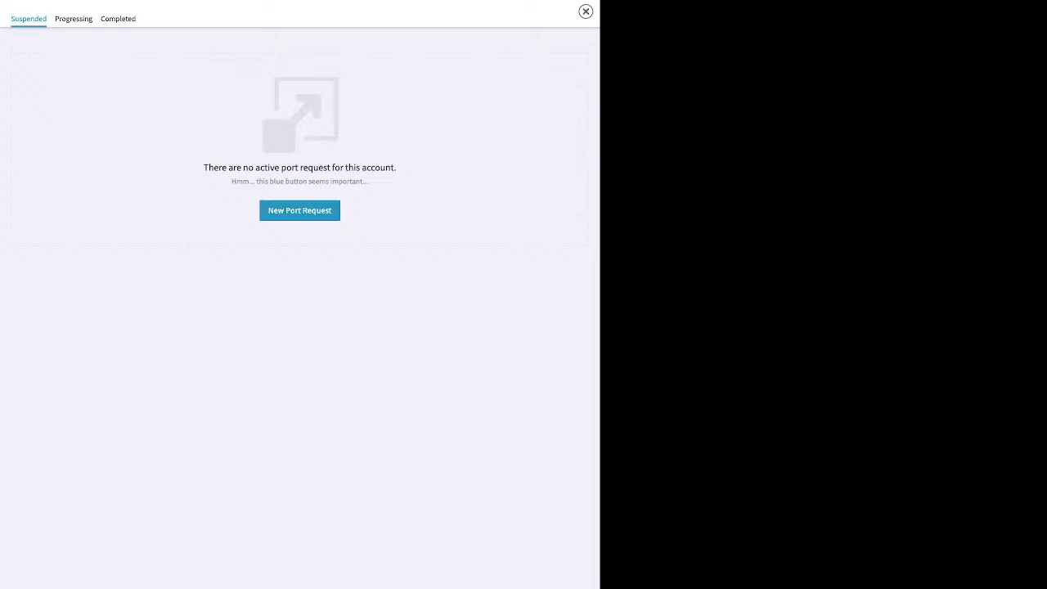
{"action": "left_click", "coordinate": [585, 11]}
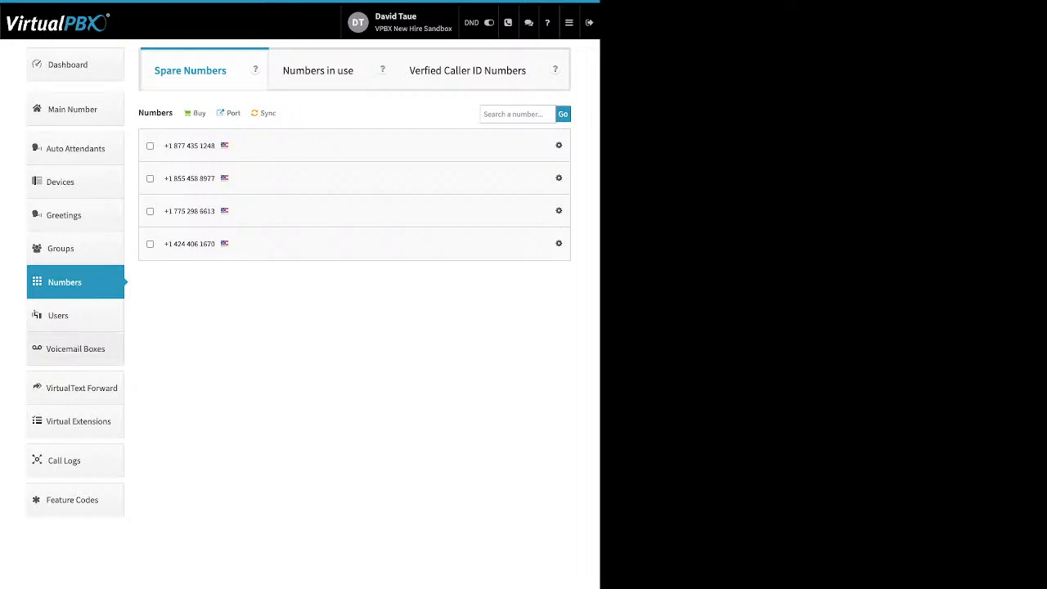
Open the Voicemail Boxes list, examine the User column and the form for adding a voicemail box, and close the form without creating one.
{"action": "left_click", "coordinate": [76, 349]}
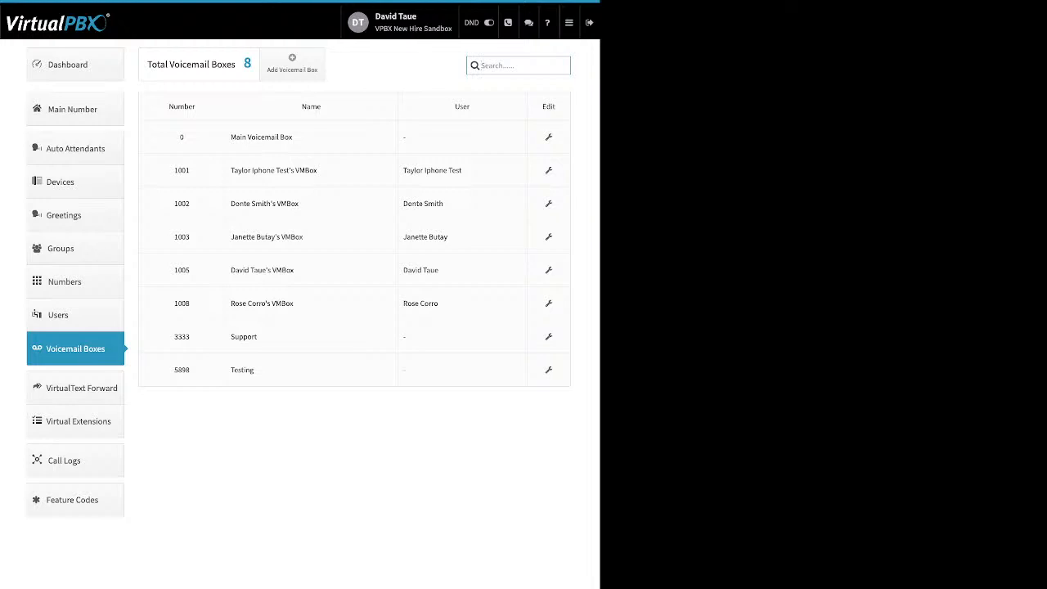
{"action": "double_click", "coordinate": [462, 106]}
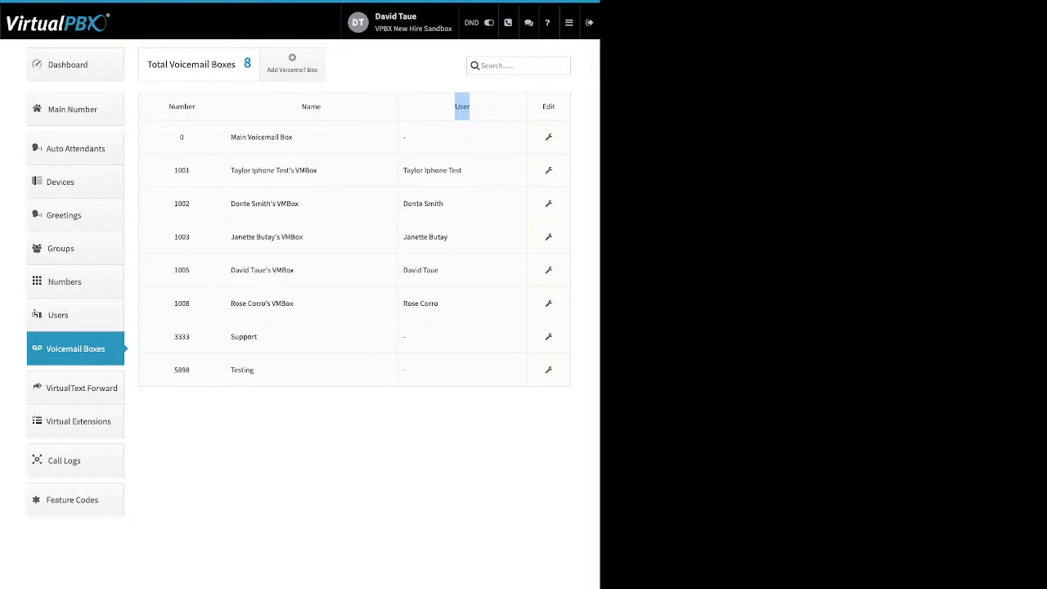
{"action": "left_click", "coordinate": [292, 64]}
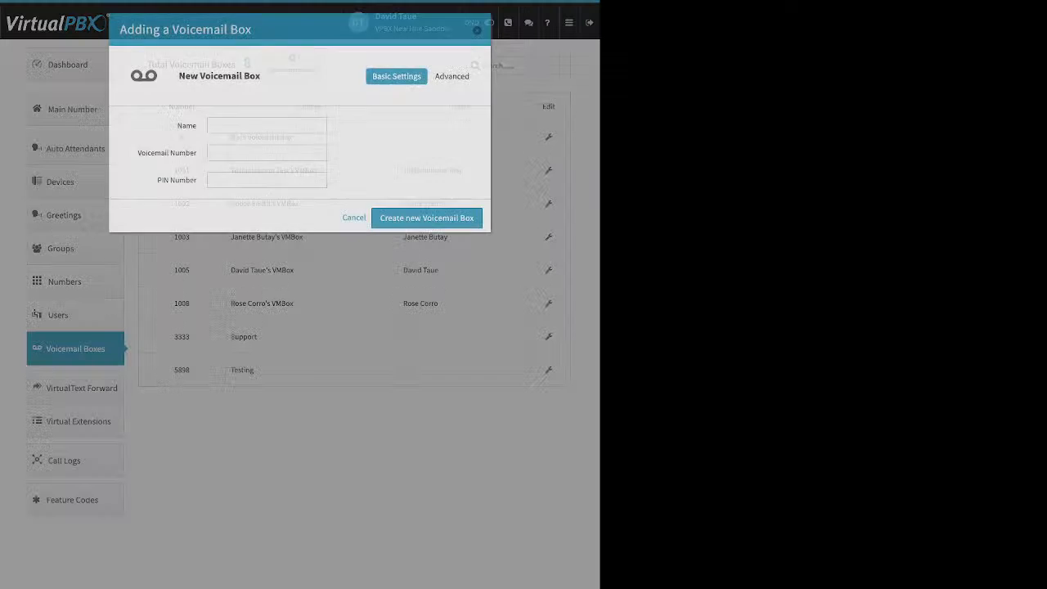
{"action": "left_click_drag", "start_coordinate": [178, 126], "coordinate": [193, 126]}
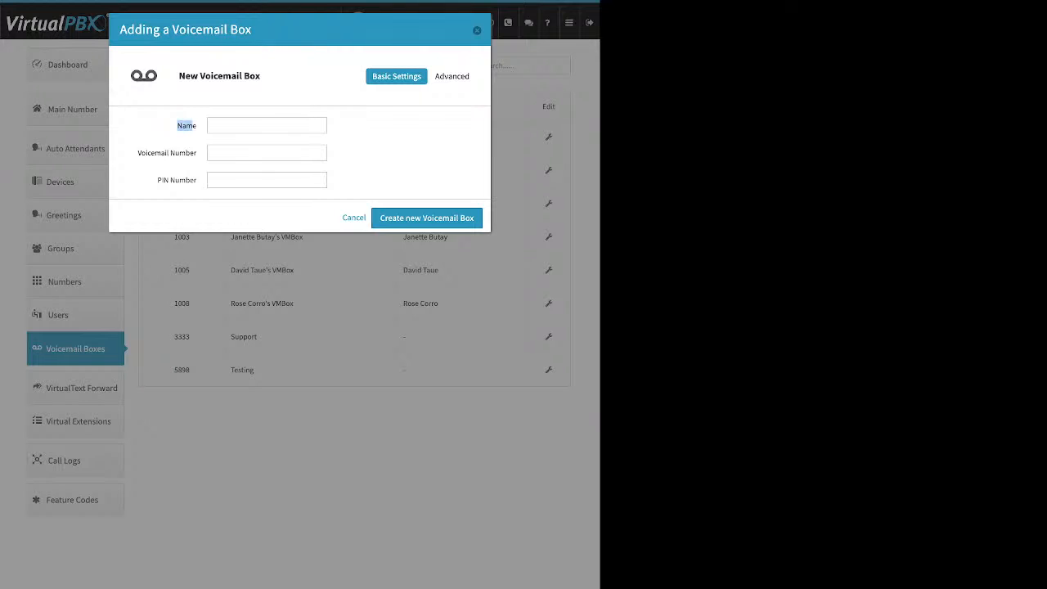
{"action": "left_click_drag", "start_coordinate": [137, 153], "coordinate": [190, 180]}
{"action": "left_click", "coordinate": [267, 126]}
{"action": "key", "text": "Escape"}
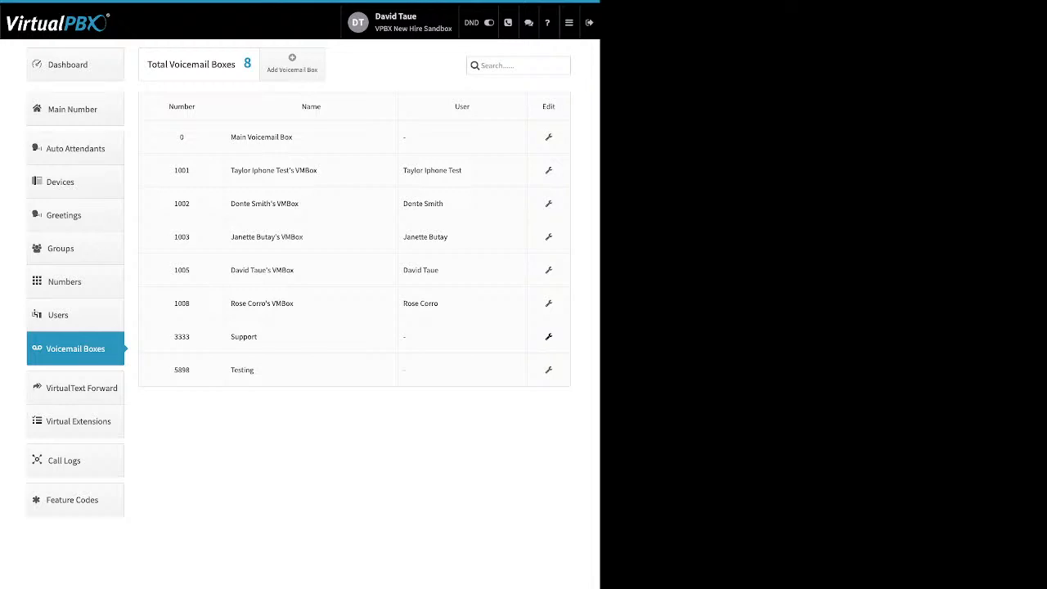
Open the Support voicemail box for editing and examine its Name, Voicemail Number and PIN Number settings.
{"action": "left_click", "coordinate": [548, 336]}
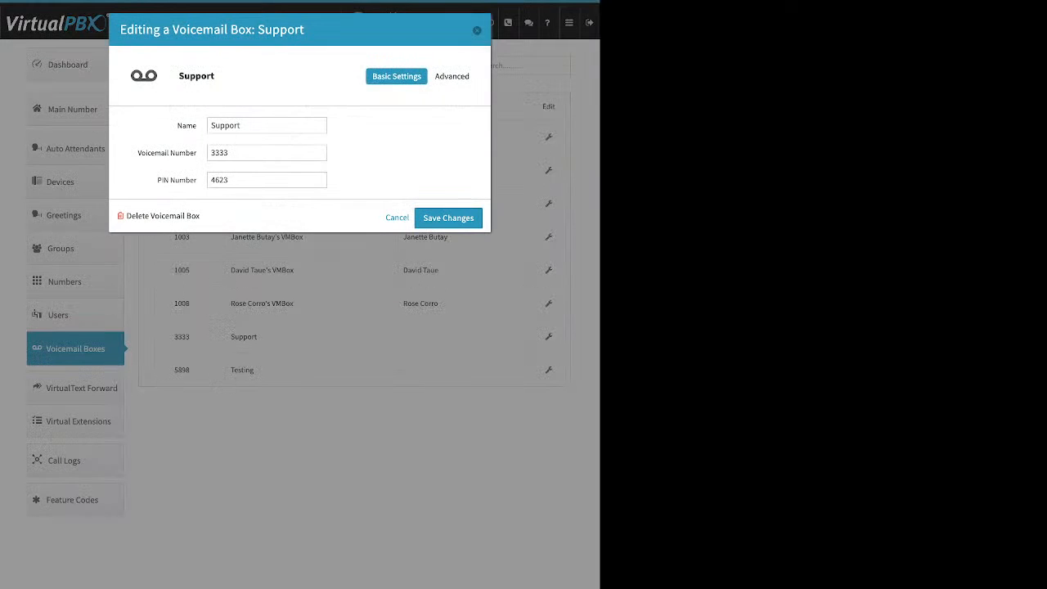
{"action": "mouse_move", "coordinate": [211, 153]}
{"action": "left_mouse_down"}
{"action": "mouse_move", "coordinate": [229, 153]}
{"action": "mouse_move", "coordinate": [210, 153]}
{"action": "left_mouse_up"}
{"action": "left_click", "coordinate": [211, 126]}
{"action": "left_click_drag", "start_coordinate": [138, 153], "coordinate": [194, 180]}
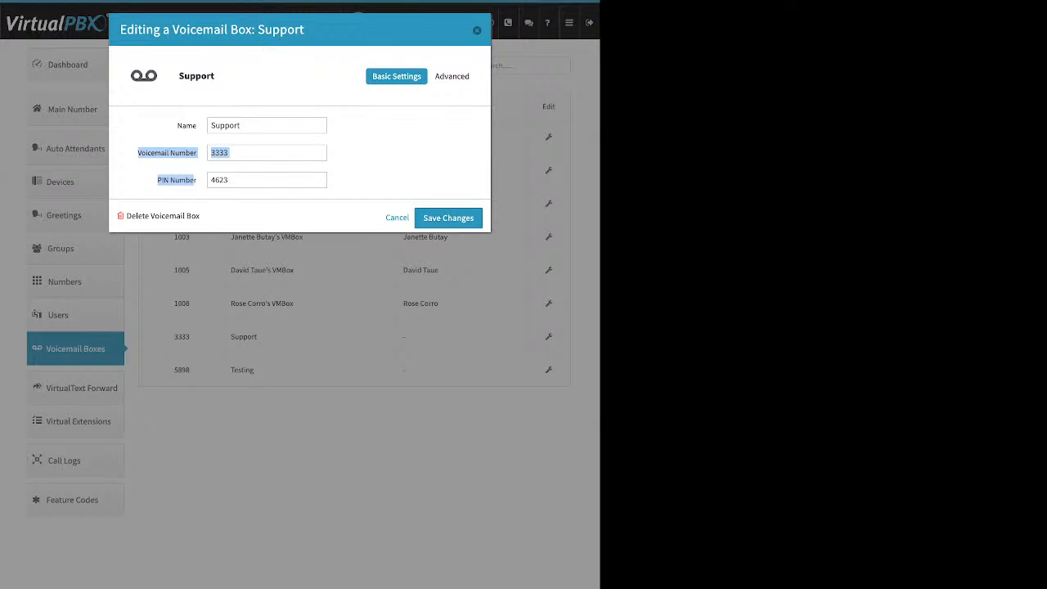
{"action": "left_click", "coordinate": [195, 180]}
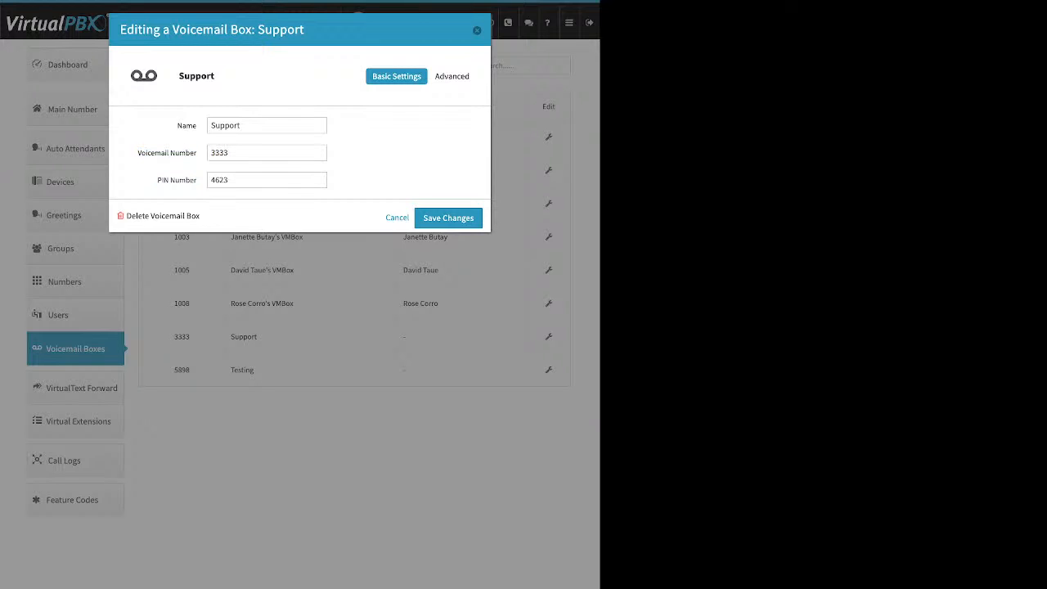
Examine the Support voicemail box's Greeting Media settings for the regular and temporary greetings.
{"action": "left_click", "coordinate": [454, 76]}
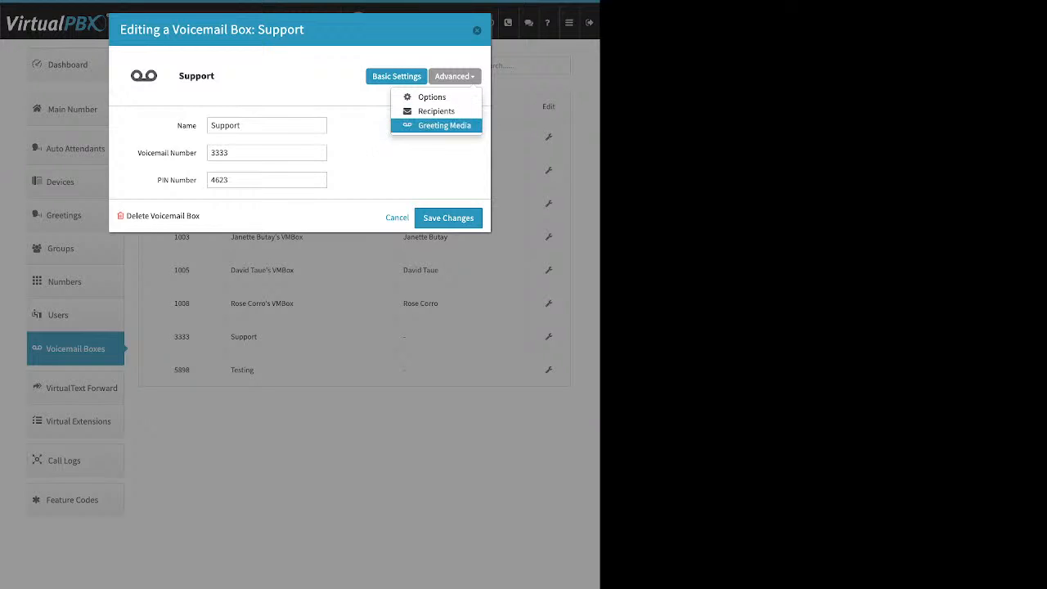
{"action": "left_click", "coordinate": [444, 125]}
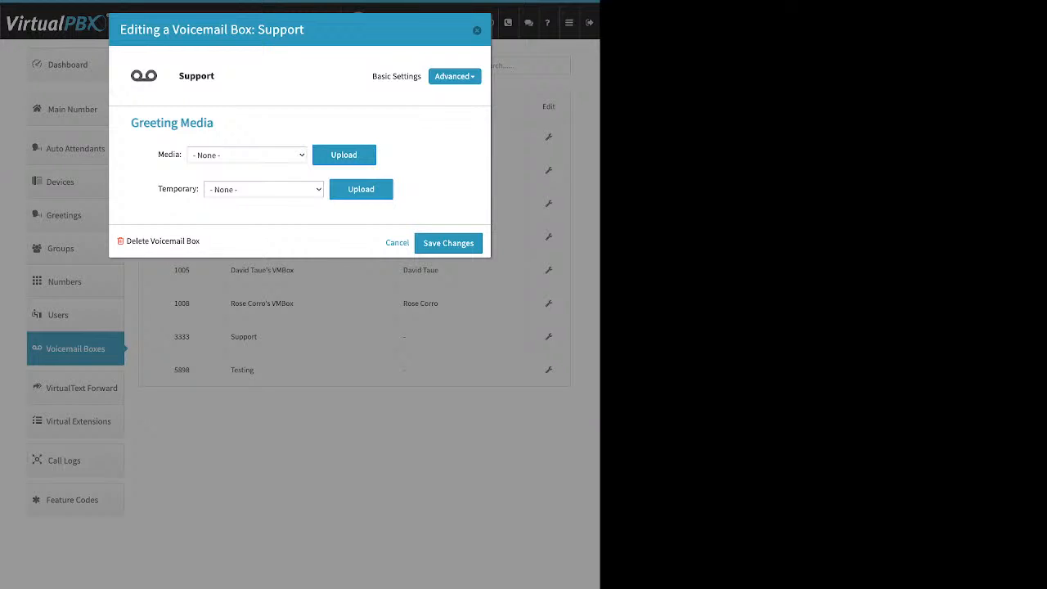
{"action": "left_click", "coordinate": [247, 155]}
{"action": "double_click", "coordinate": [168, 155]}
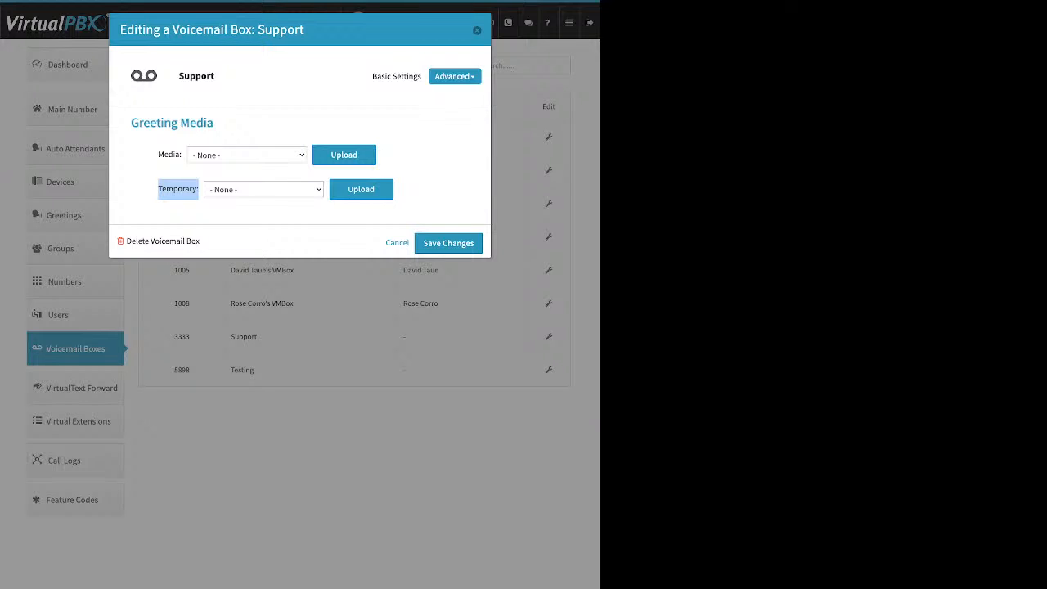
{"action": "left_click", "coordinate": [180, 190]}
Examine the Support voicemail box's notification recipients and the new recipient entry, without adding anyone.
{"action": "left_click", "coordinate": [465, 77]}
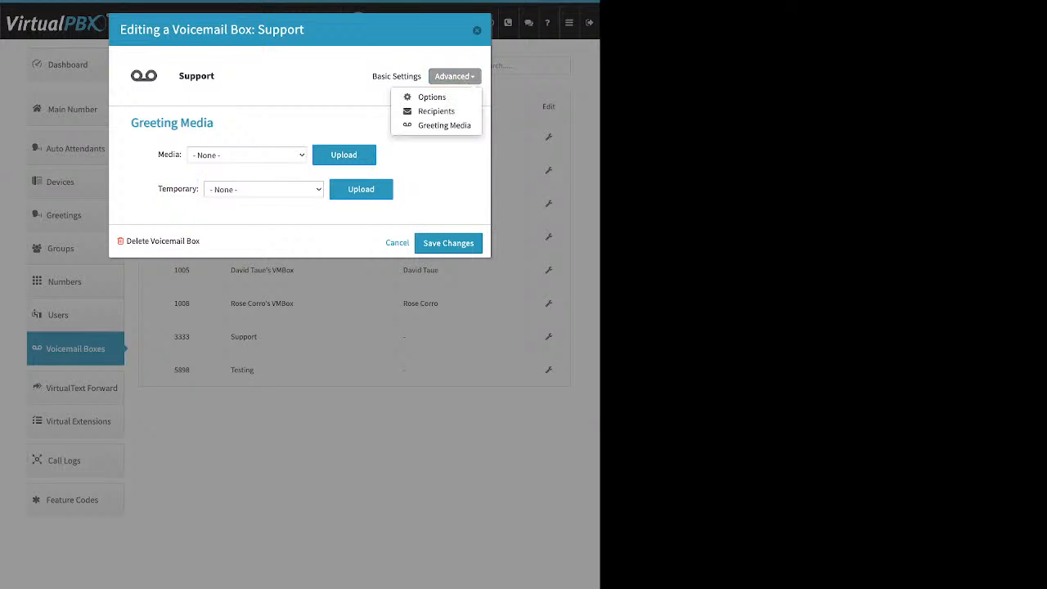
{"action": "left_click", "coordinate": [436, 112]}
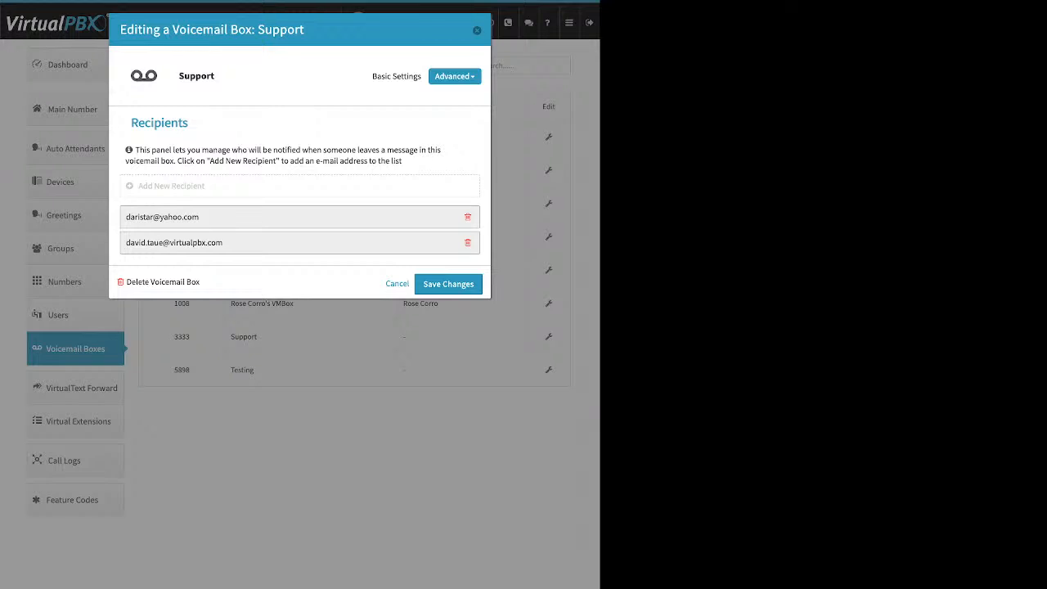
{"action": "left_click", "coordinate": [171, 187]}
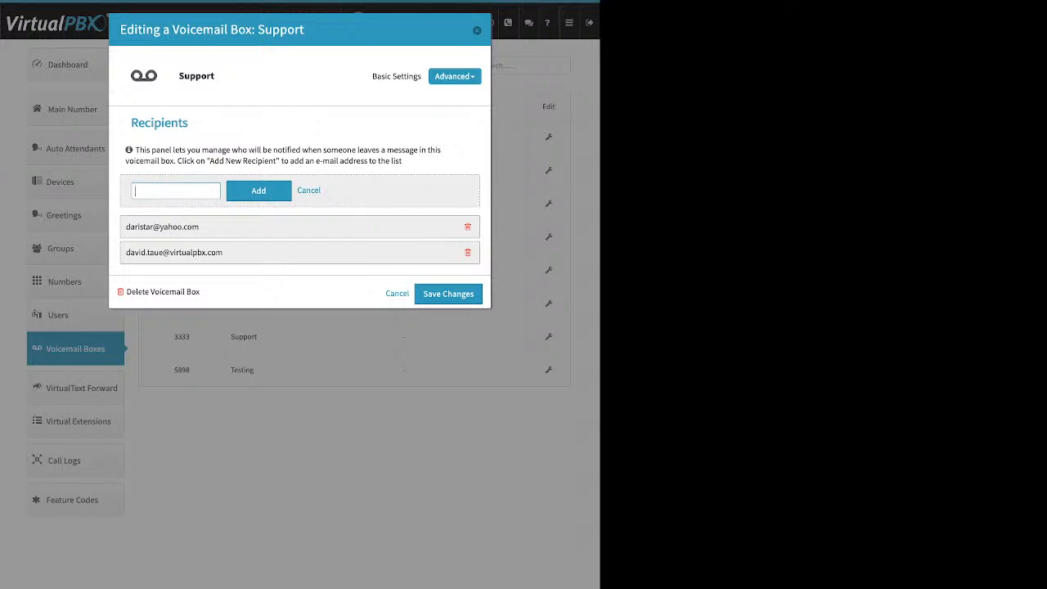
{"action": "left_click", "coordinate": [308, 190]}
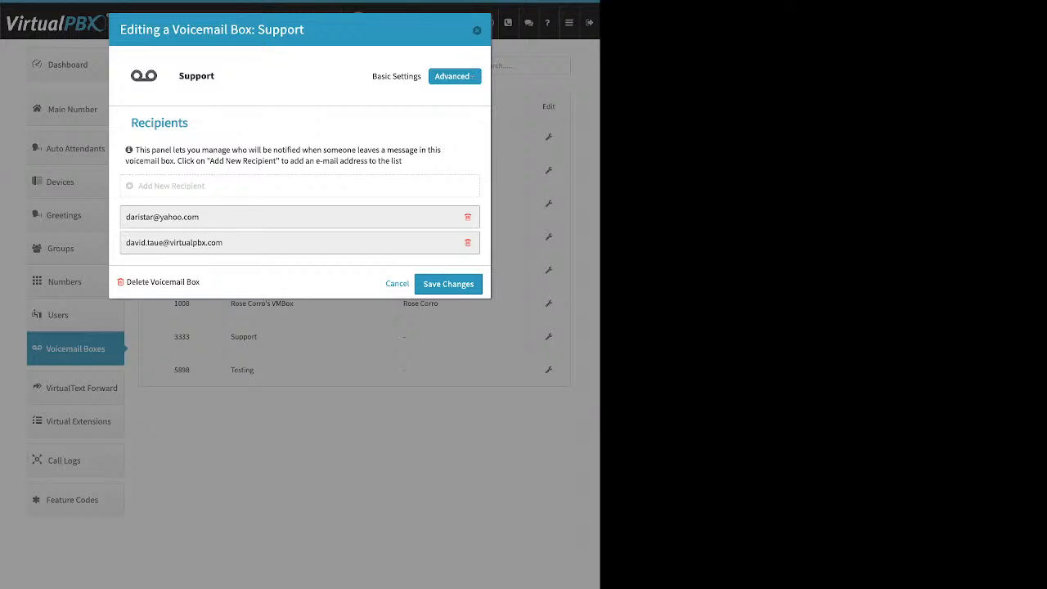
Examine the Support voicemail box's advanced options, switching Attach messages to e-mail off and on again.
{"action": "left_click", "coordinate": [454, 76]}
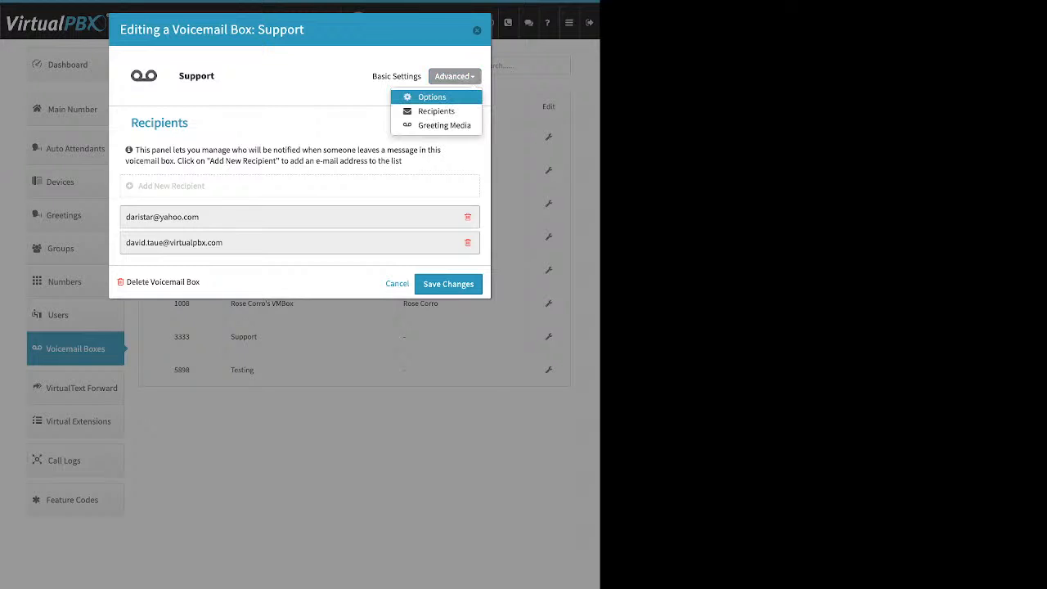
{"action": "left_click", "coordinate": [432, 97]}
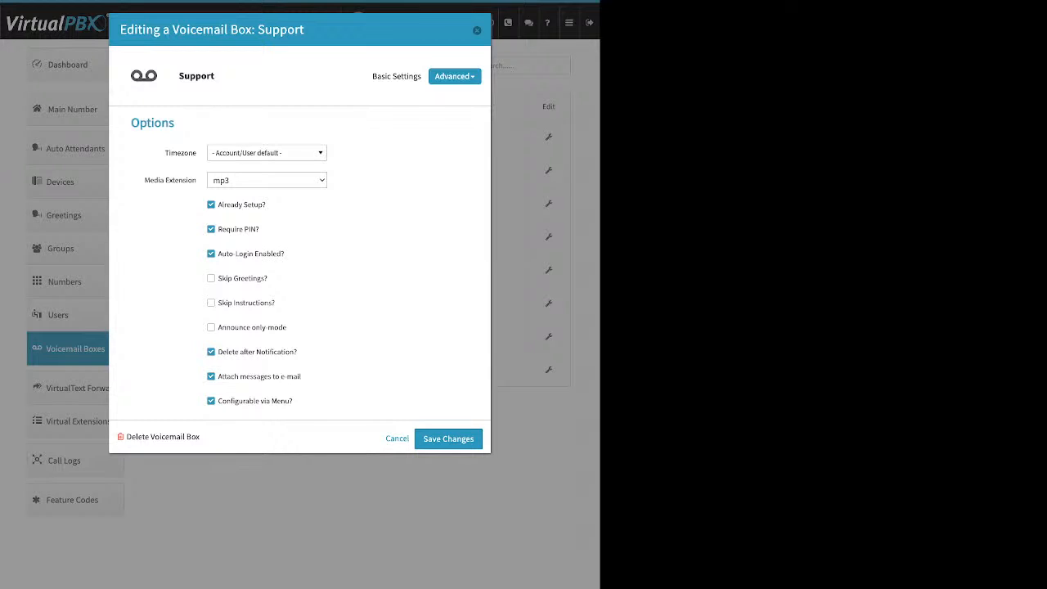
{"action": "left_click_drag", "start_coordinate": [266, 205], "coordinate": [223, 205]}
{"action": "left_click", "coordinate": [211, 376]}
{"action": "left_click", "coordinate": [211, 377]}
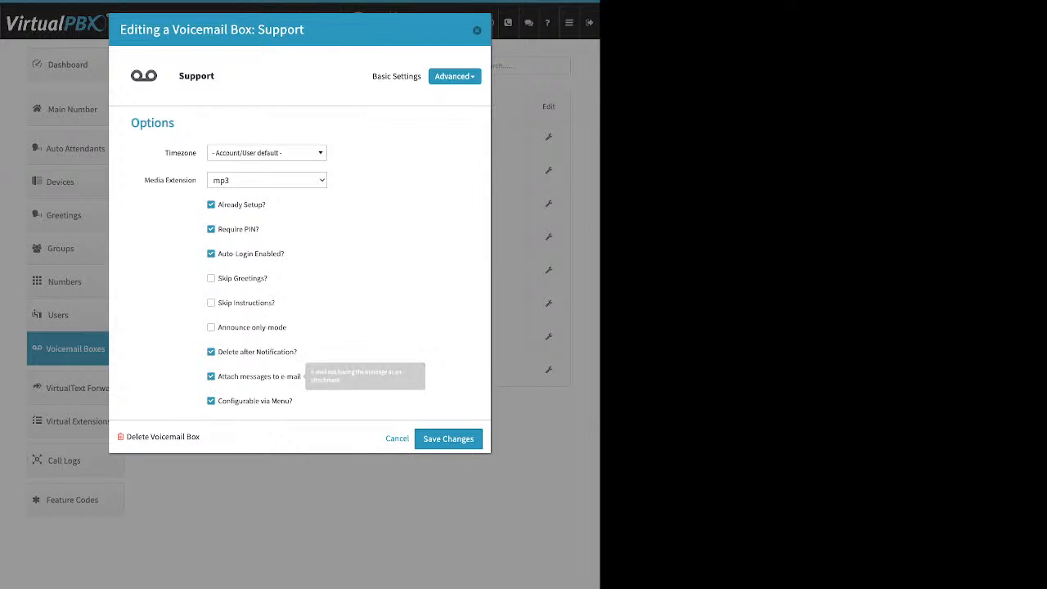
Examine the Support voicemail box's Attach messages to e-mail and Delete after Notification options, and close it without saving.
{"action": "left_click_drag", "start_coordinate": [301, 376], "coordinate": [227, 376]}
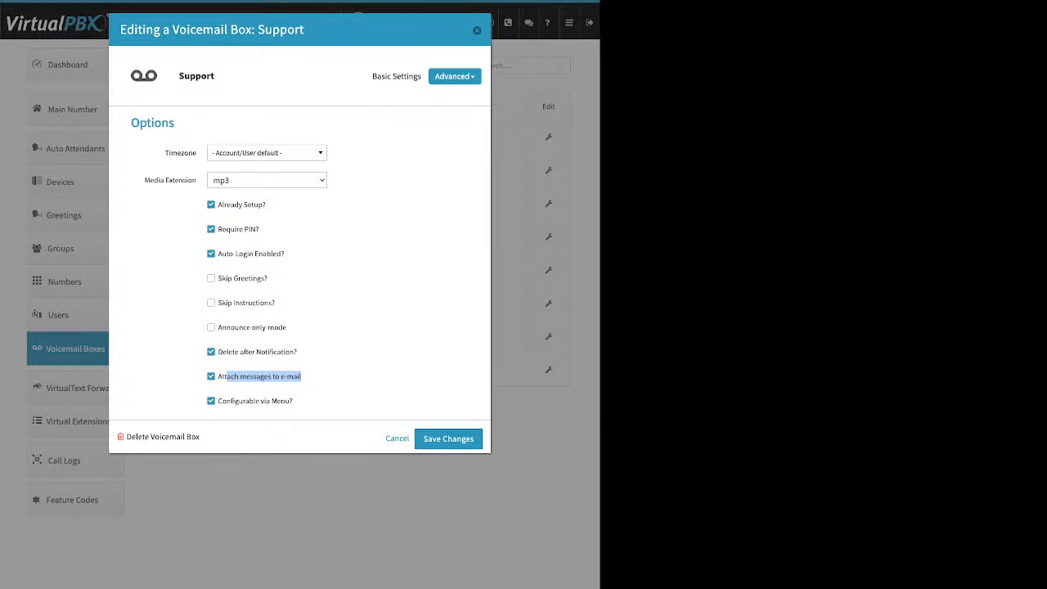
{"action": "left_click_drag", "start_coordinate": [298, 352], "coordinate": [226, 352]}
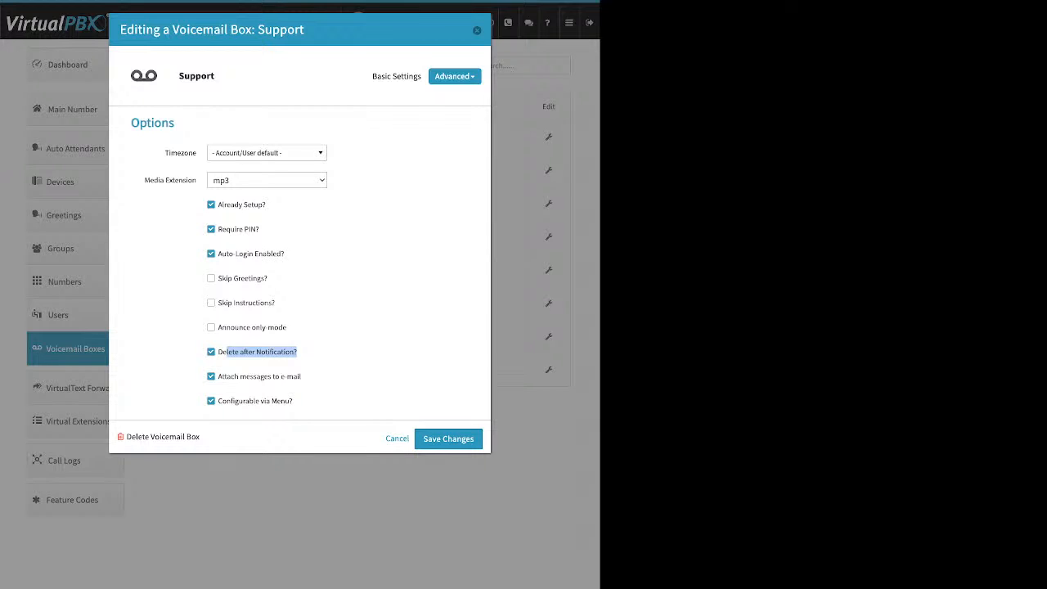
{"action": "left_click", "coordinate": [344, 352]}
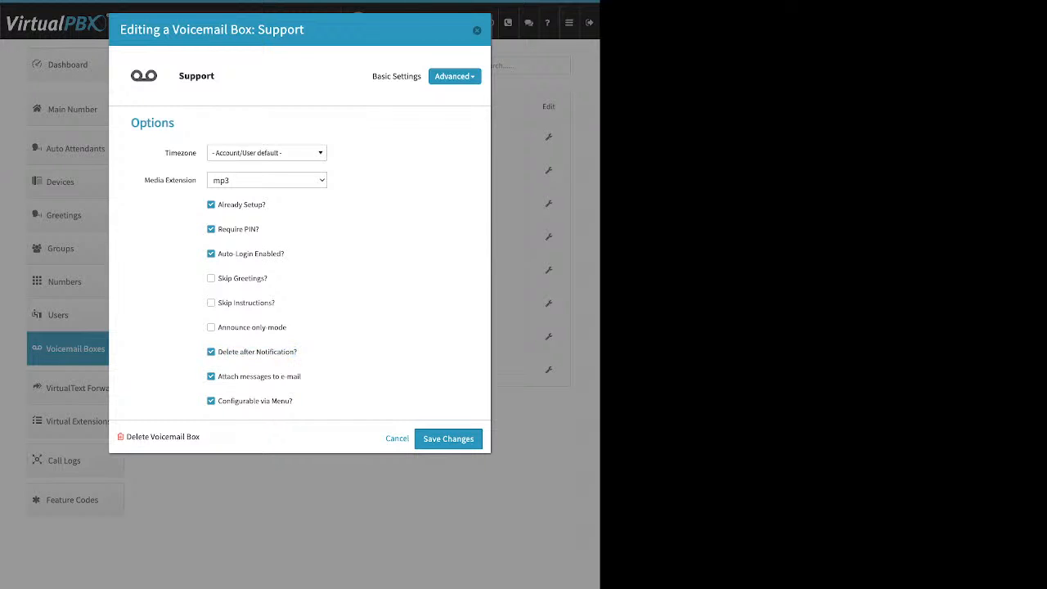
{"action": "left_click", "coordinate": [477, 30]}
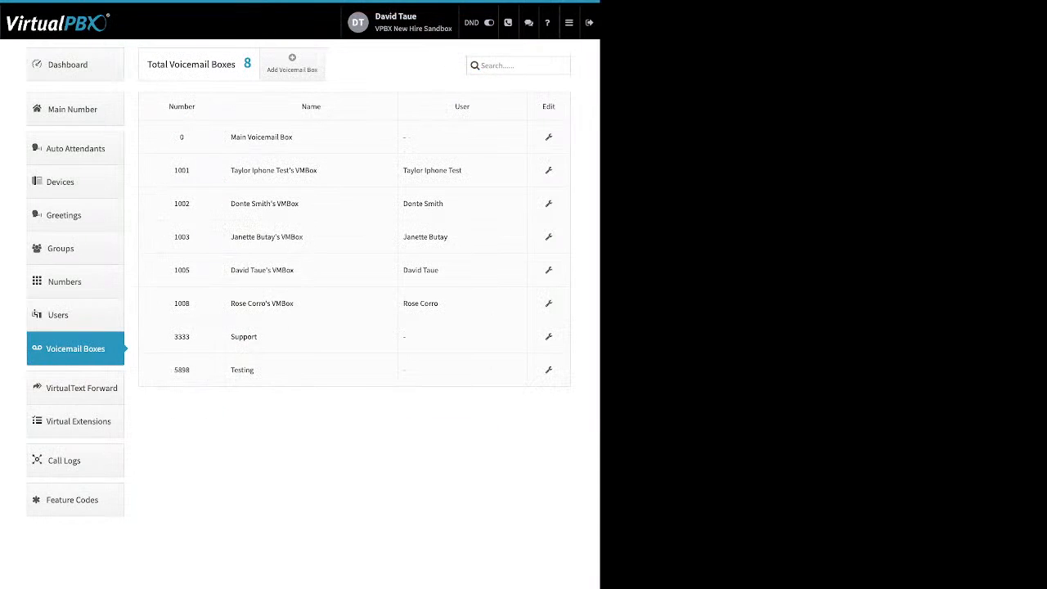
Examine the Number, Email and Webhook fields for creating a new VirtualText Forward, without creating one.
{"action": "left_click", "coordinate": [81, 388]}
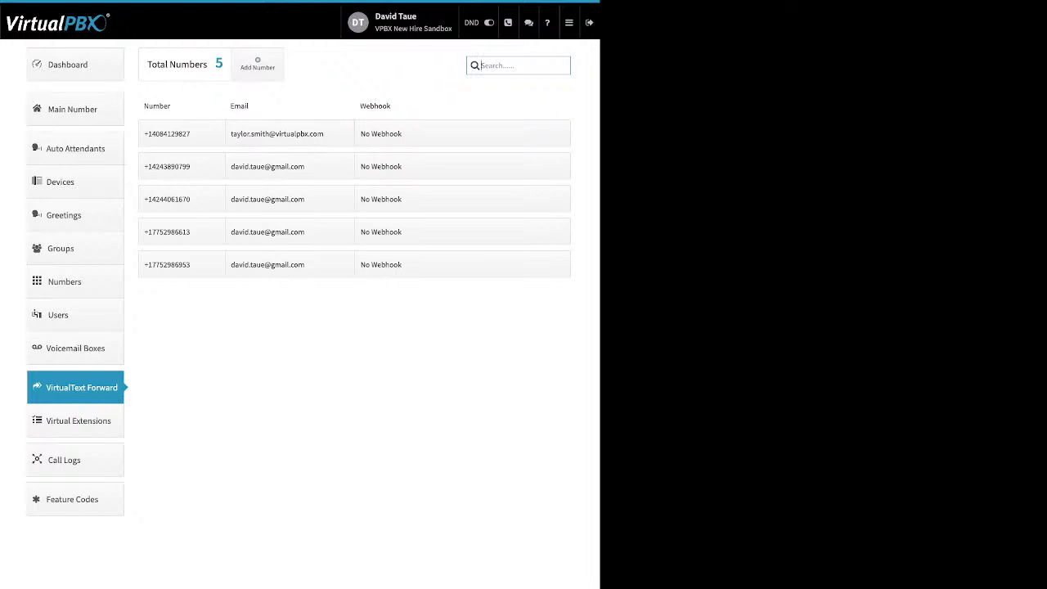
{"action": "left_click", "coordinate": [258, 65]}
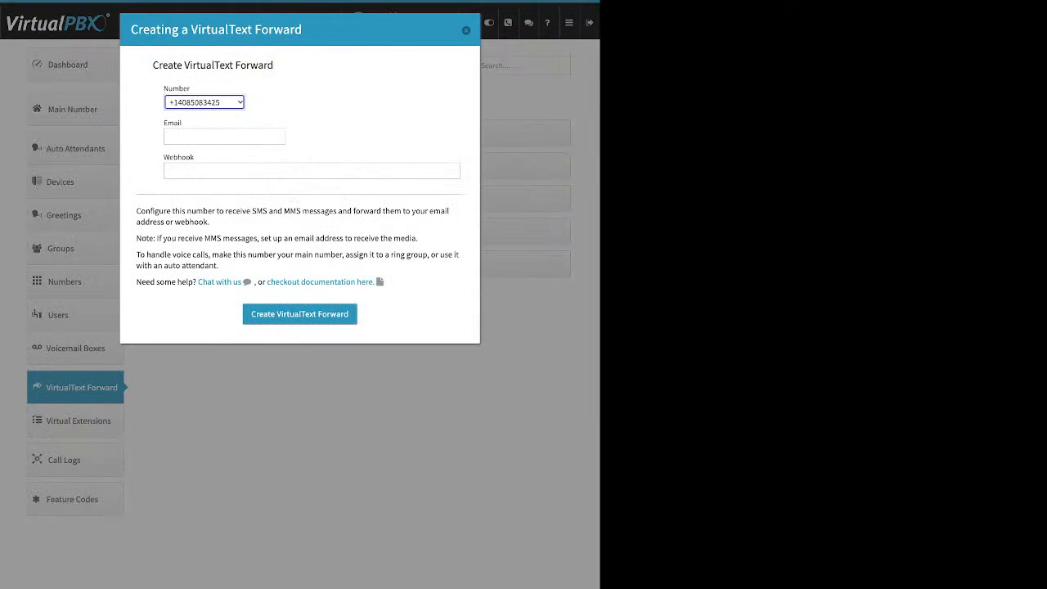
{"action": "left_click", "coordinate": [205, 102]}
{"action": "left_click_drag", "start_coordinate": [183, 123], "coordinate": [163, 123]}
{"action": "left_click_drag", "start_coordinate": [194, 157], "coordinate": [163, 157]}
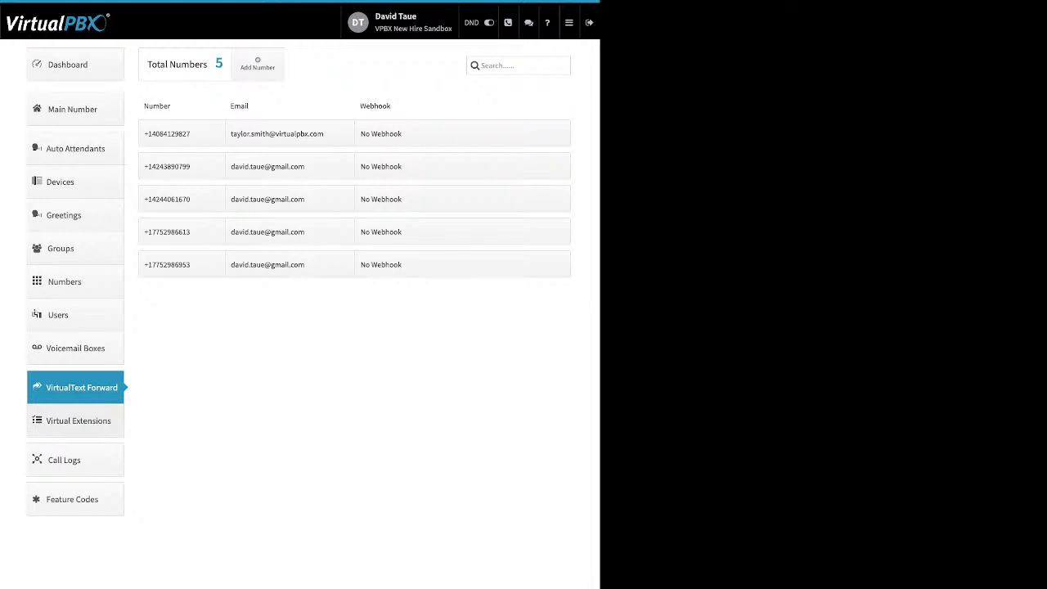
Examine the name and Extension Number fields for creating a new virtual extension, without creating one.
{"action": "left_click", "coordinate": [79, 421]}
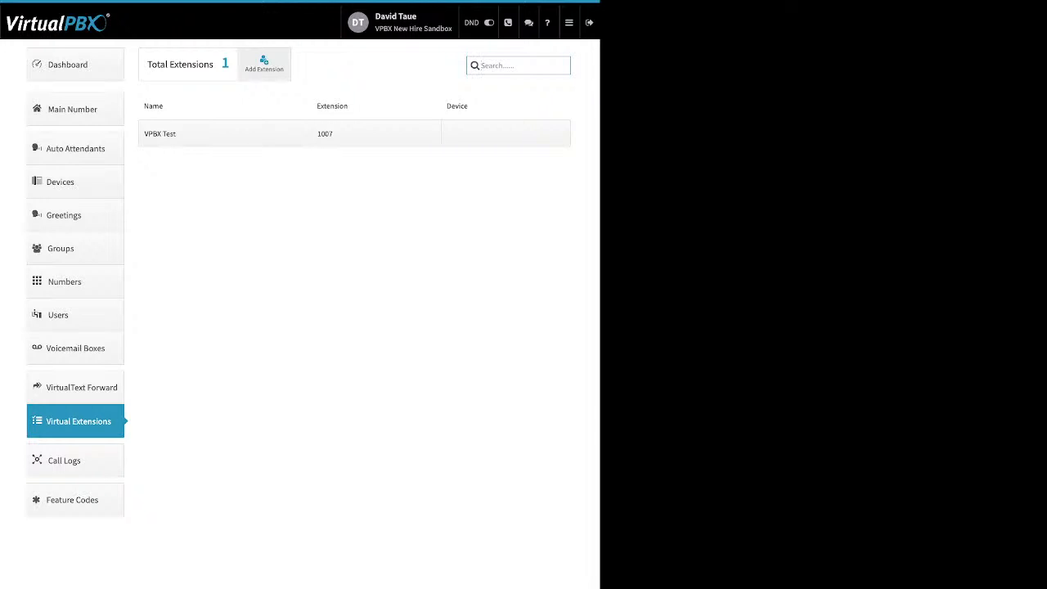
{"action": "left_click", "coordinate": [265, 64]}
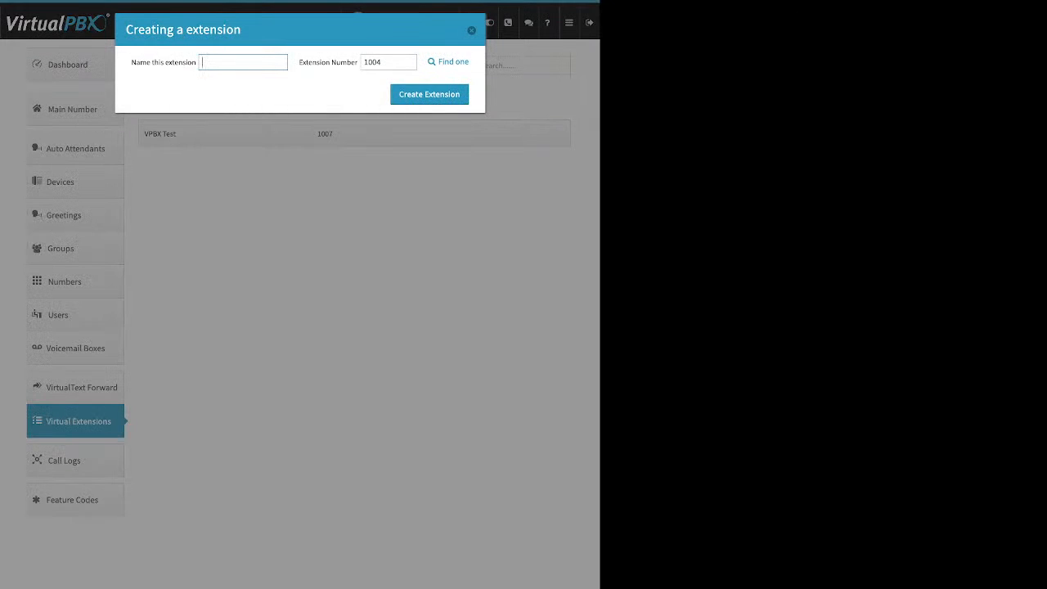
{"action": "left_click_drag", "start_coordinate": [132, 62], "coordinate": [194, 62]}
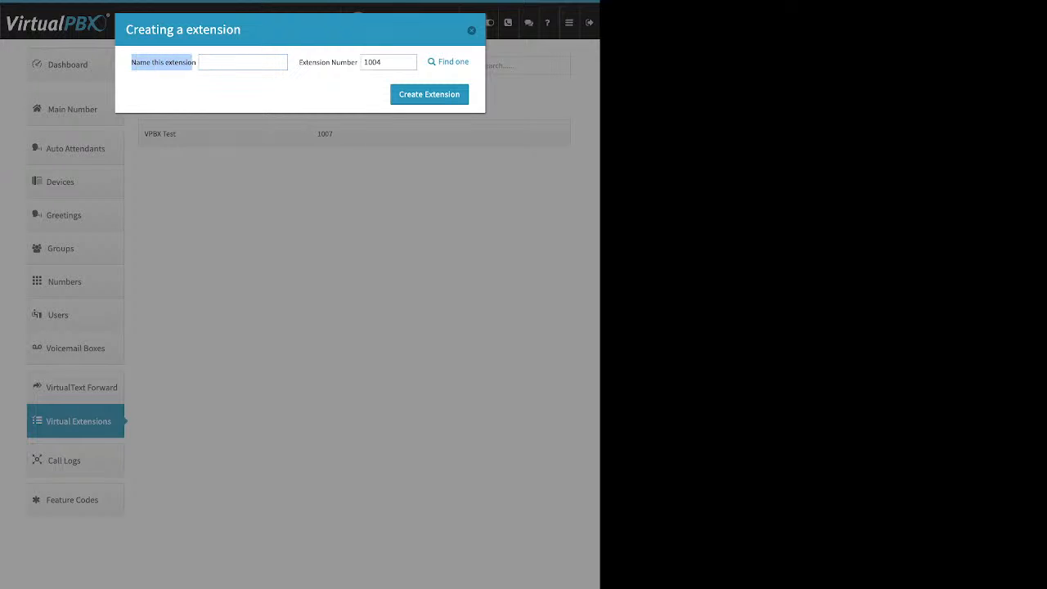
{"action": "left_click_drag", "start_coordinate": [299, 62], "coordinate": [358, 62]}
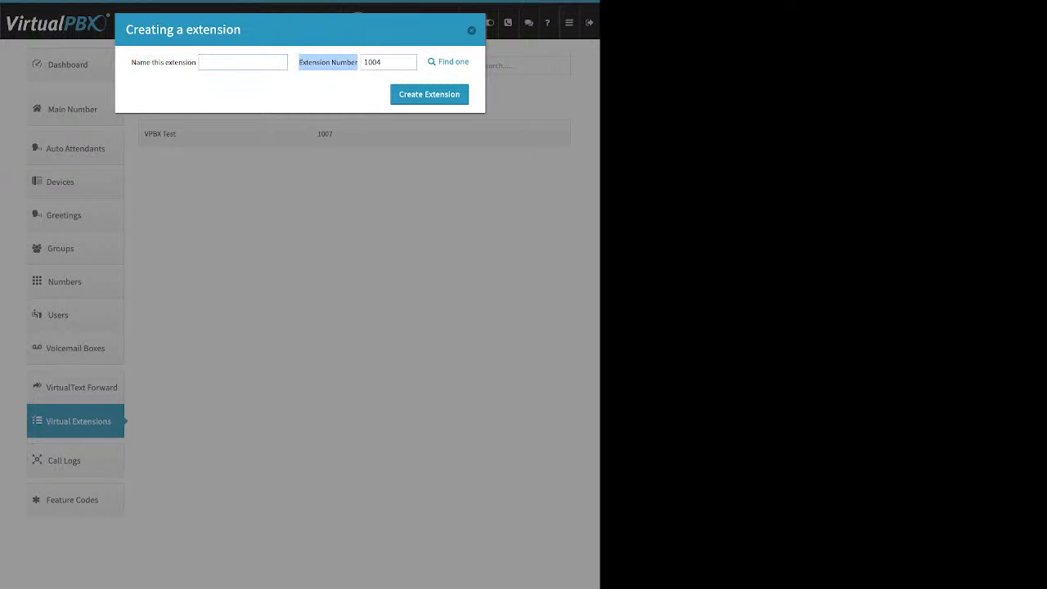
{"action": "left_click", "coordinate": [344, 80]}
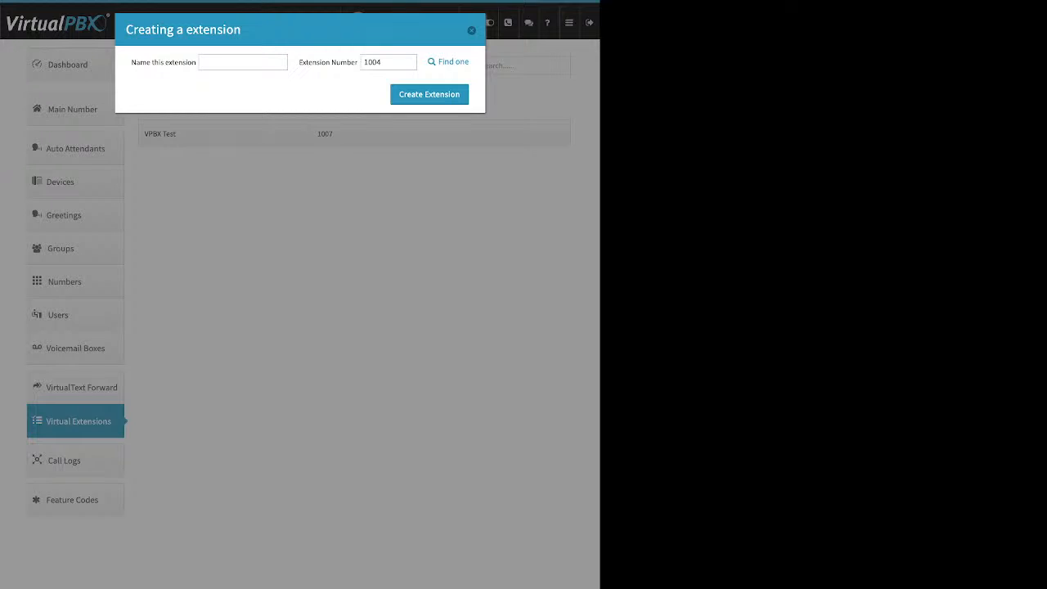
{"action": "left_click", "coordinate": [471, 30]}
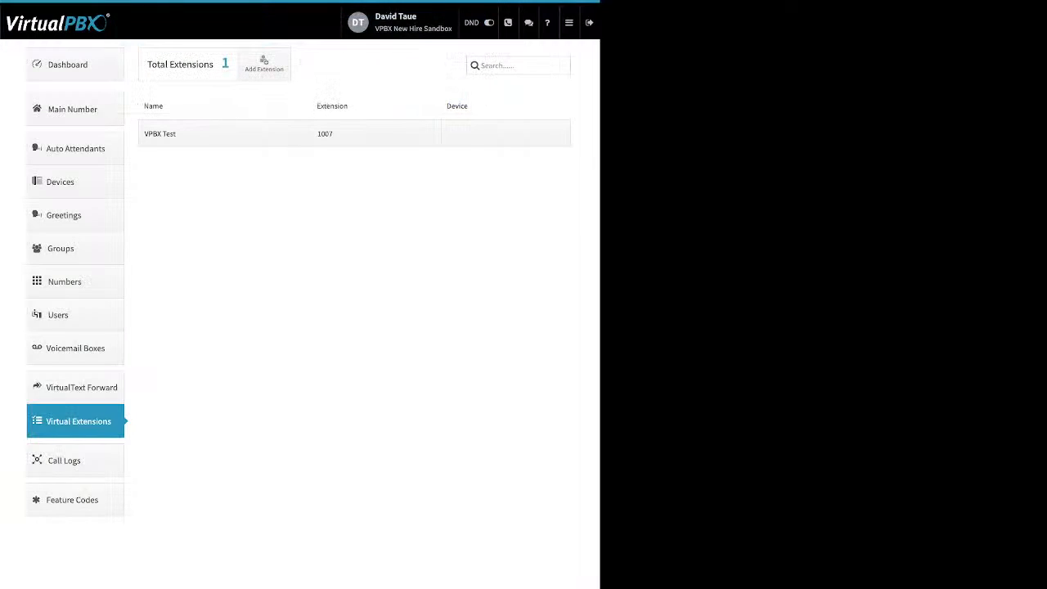
Examine the new device types and the Soft Phone setup for the VPBX Test virtual extension, and cancel without adding a device.
{"action": "left_click", "coordinate": [506, 133]}
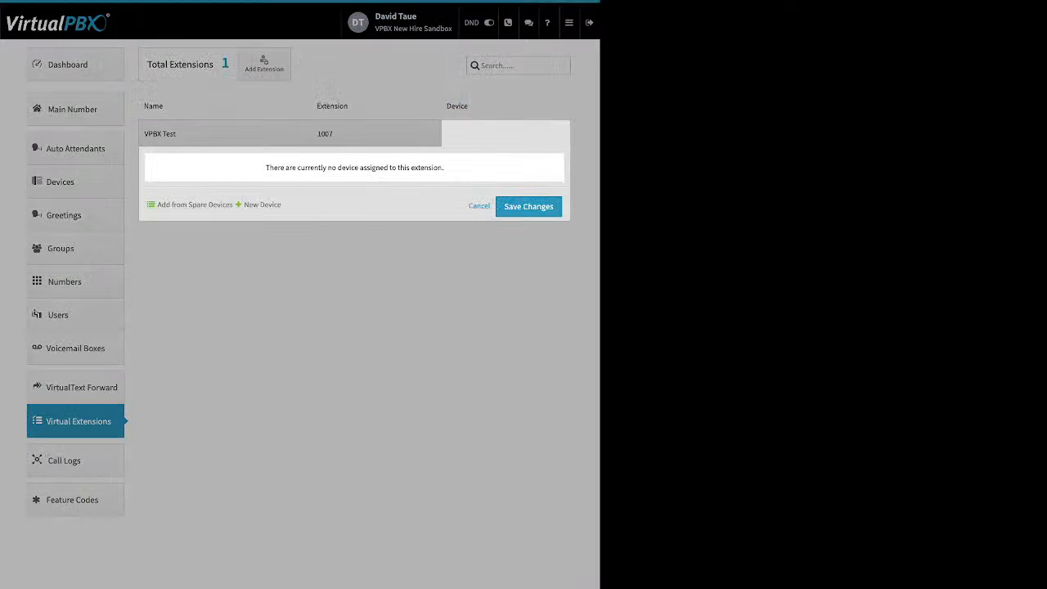
{"action": "left_click", "coordinate": [262, 205]}
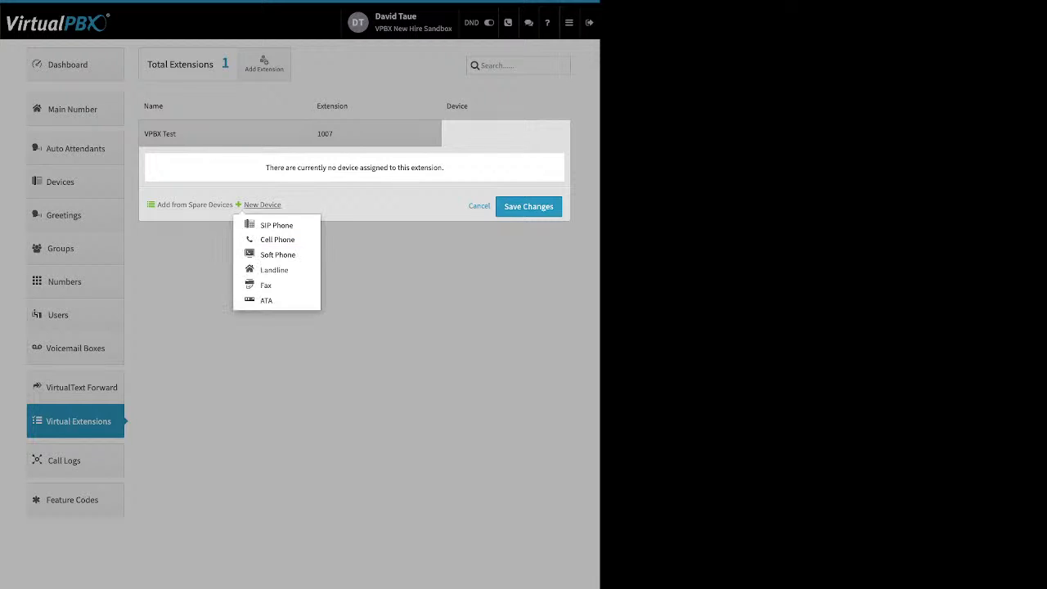
{"action": "left_click", "coordinate": [278, 255]}
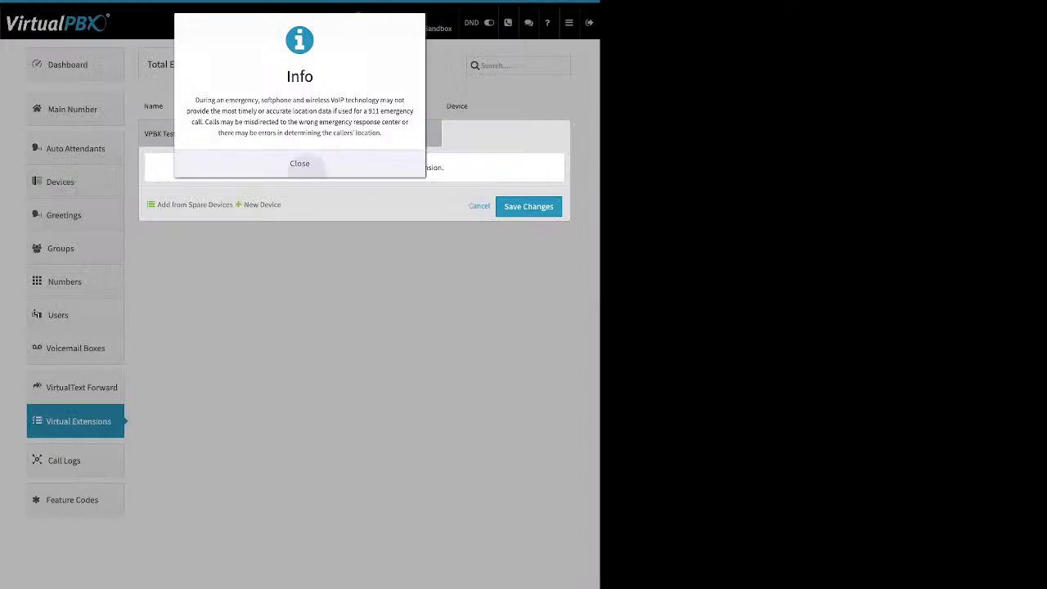
{"action": "left_click", "coordinate": [300, 164]}
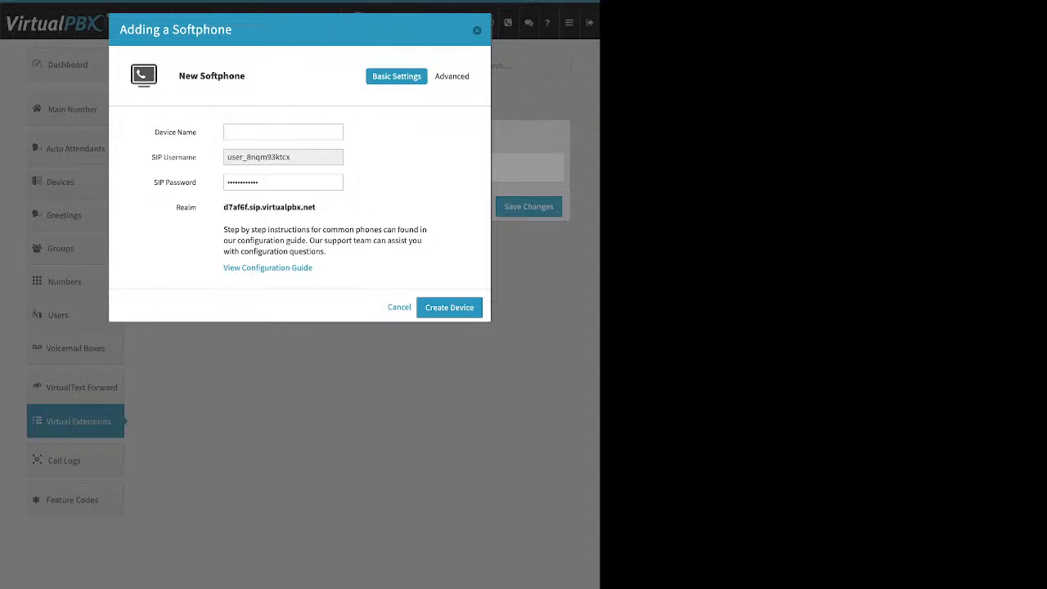
{"action": "left_click", "coordinate": [477, 31]}
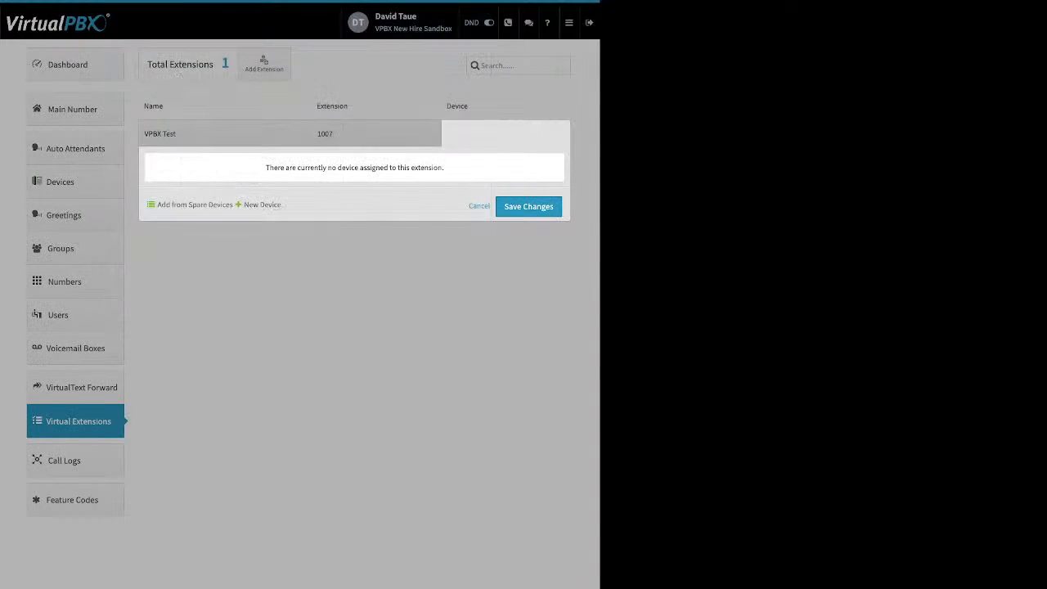
{"action": "left_click", "coordinate": [262, 205]}
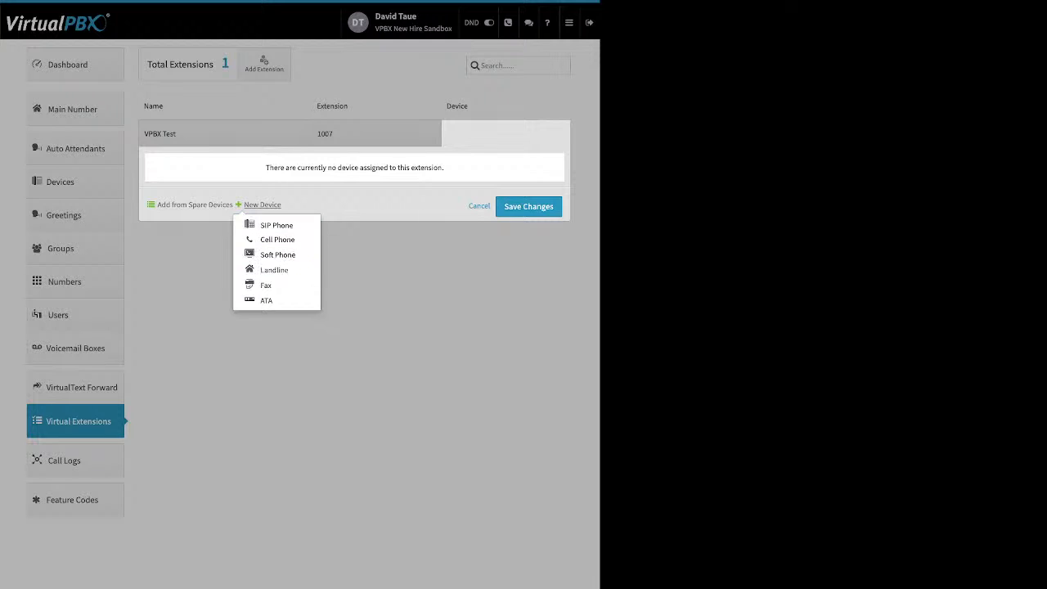
{"action": "left_click", "coordinate": [480, 206]}
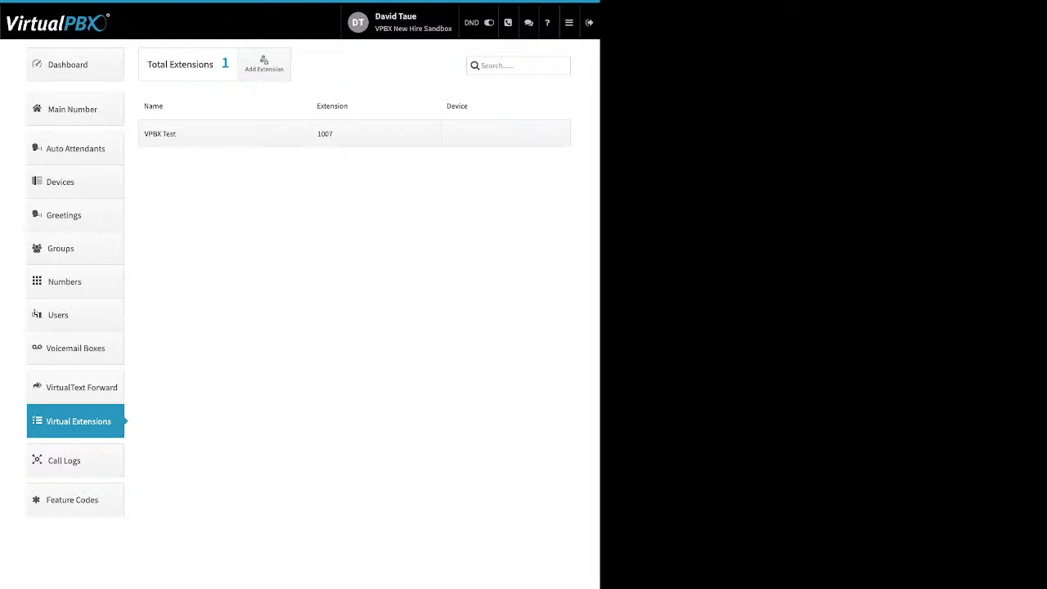
Open the Call Logs and look through the This Week, This Month and Custom date ranges.
{"action": "left_click", "coordinate": [75, 460]}
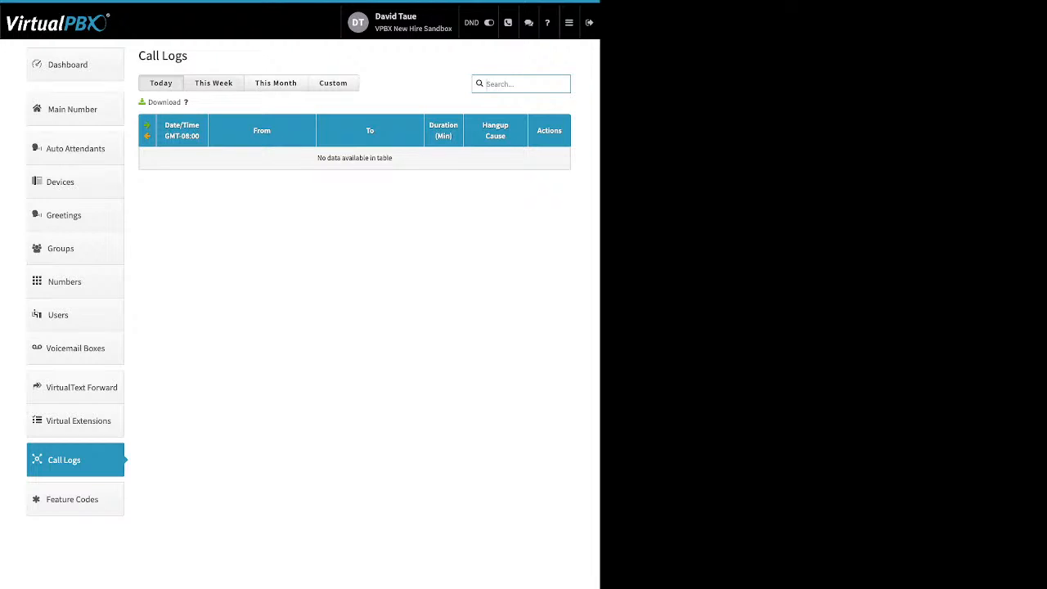
{"action": "left_click", "coordinate": [214, 83]}
{"action": "left_click", "coordinate": [275, 82]}
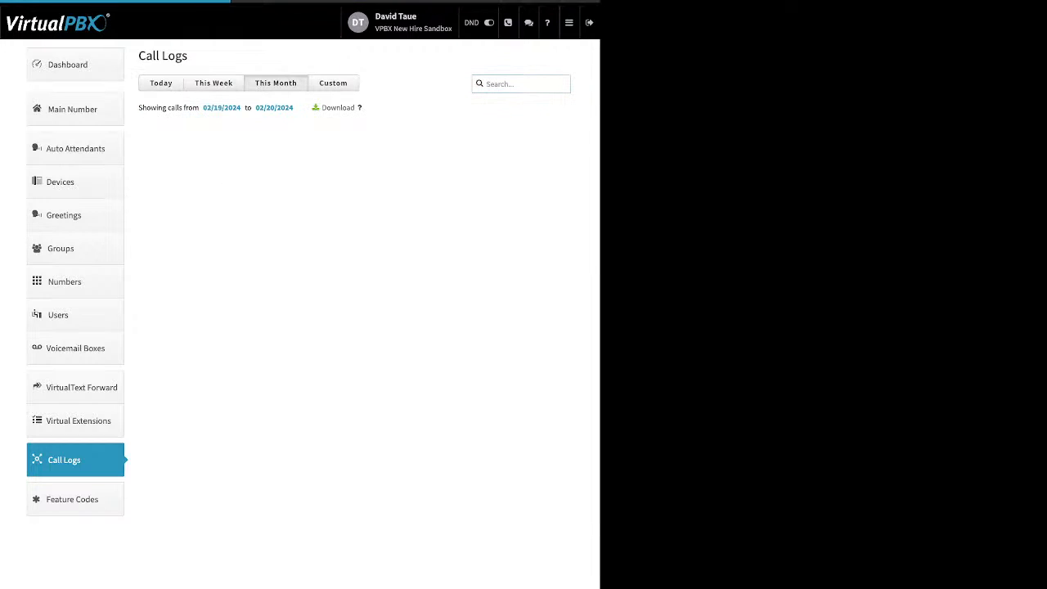
{"action": "left_click", "coordinate": [333, 82]}
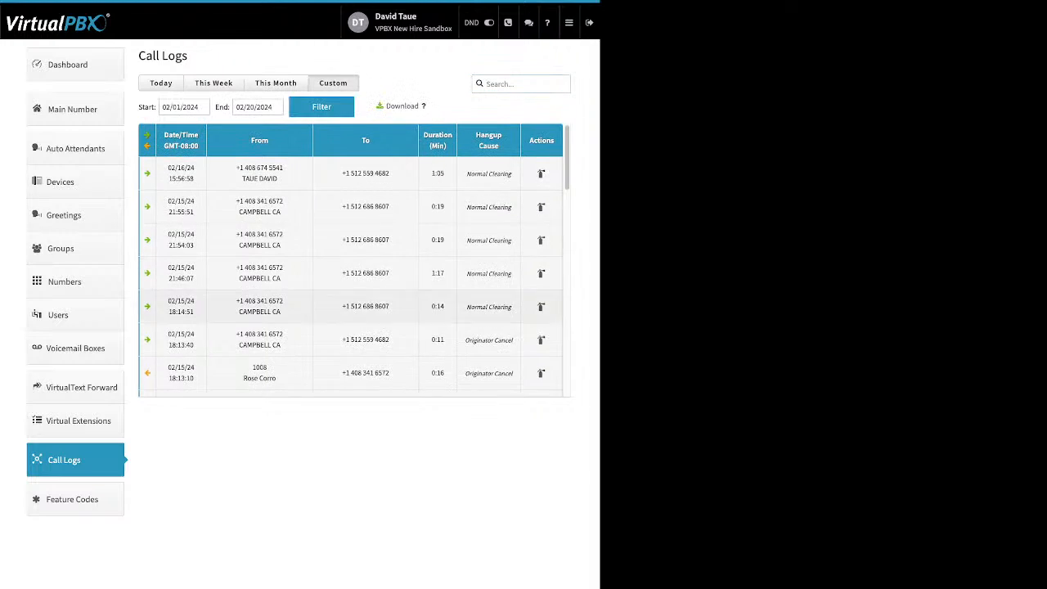
Filter the call logs to the custom range from 01/01/2024 to 01/31/2024.
{"action": "left_click", "coordinate": [191, 107]}
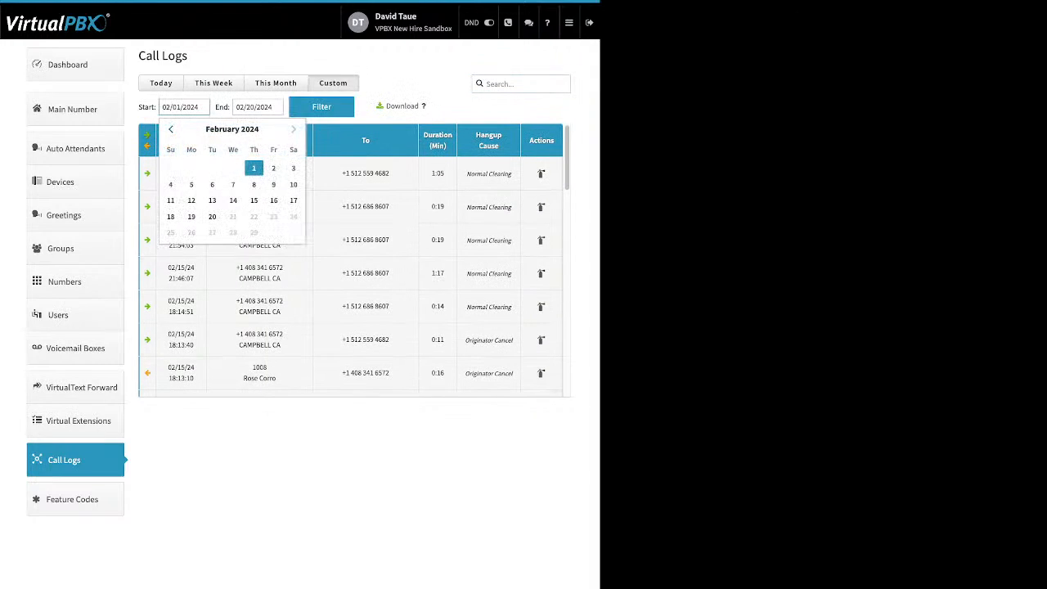
{"action": "left_click", "coordinate": [171, 130]}
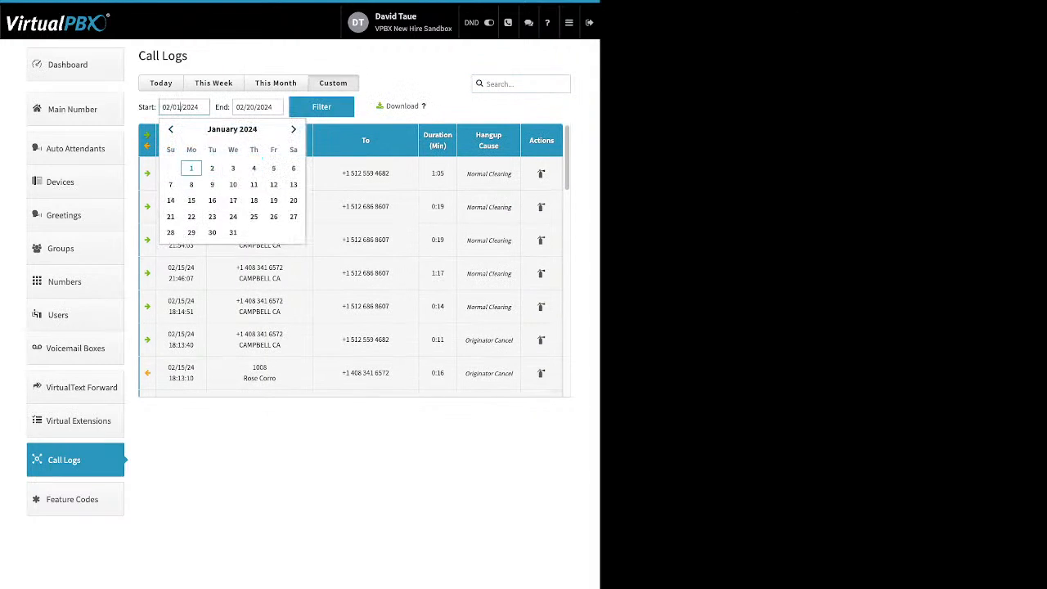
{"action": "left_click", "coordinate": [190, 168]}
{"action": "left_click", "coordinate": [322, 107]}
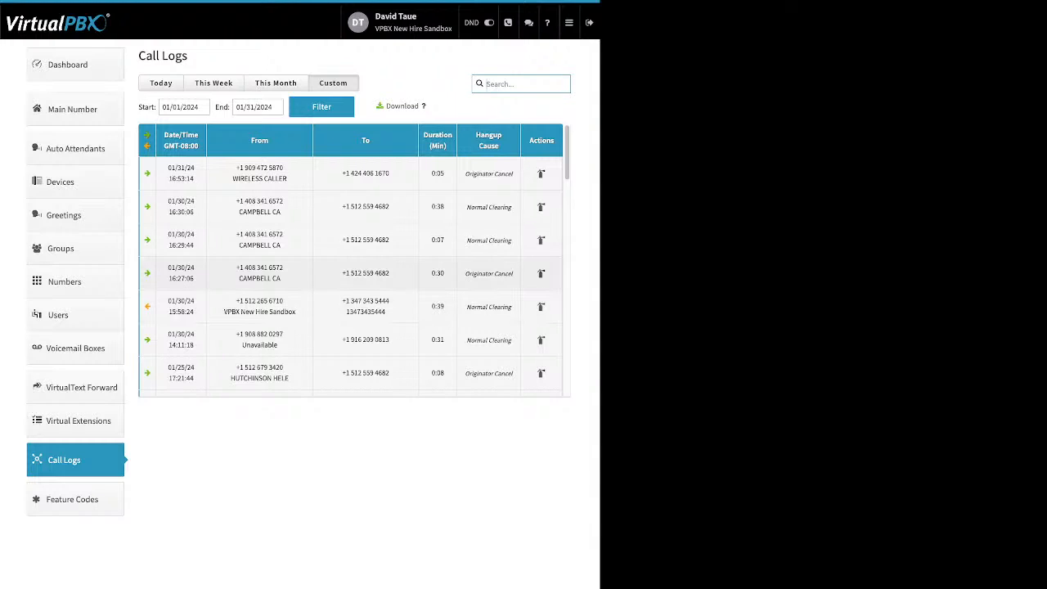
Examine the call legs of the 01/30/24 calls at 16:27:06 and 15:58:24, and return to this month's logs and the Custom range.
{"action": "left_click", "coordinate": [351, 273]}
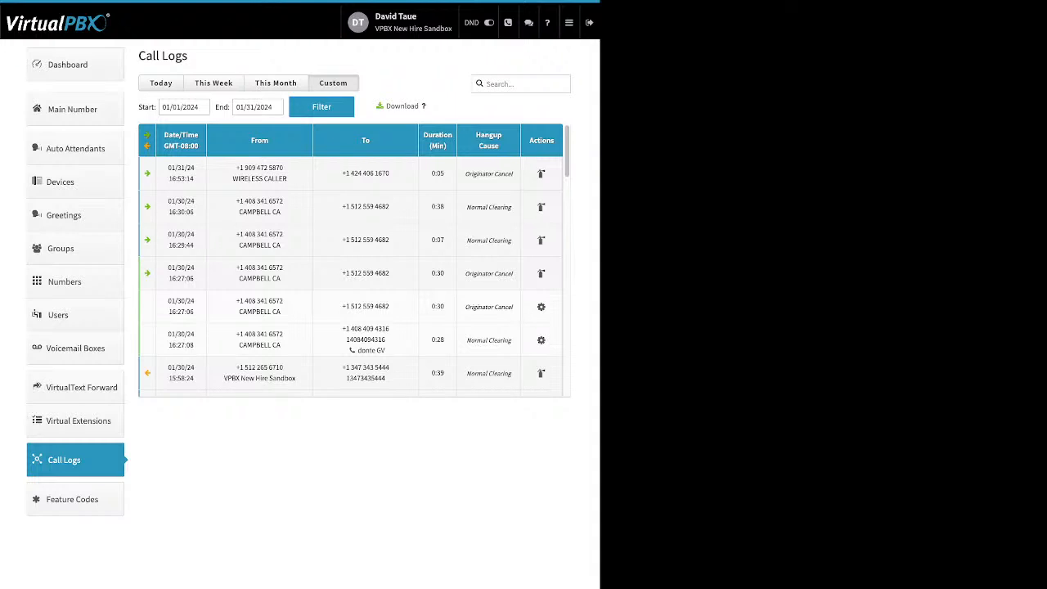
{"action": "left_click_drag", "start_coordinate": [385, 350], "coordinate": [353, 350]}
{"action": "mouse_move", "coordinate": [488, 274]}
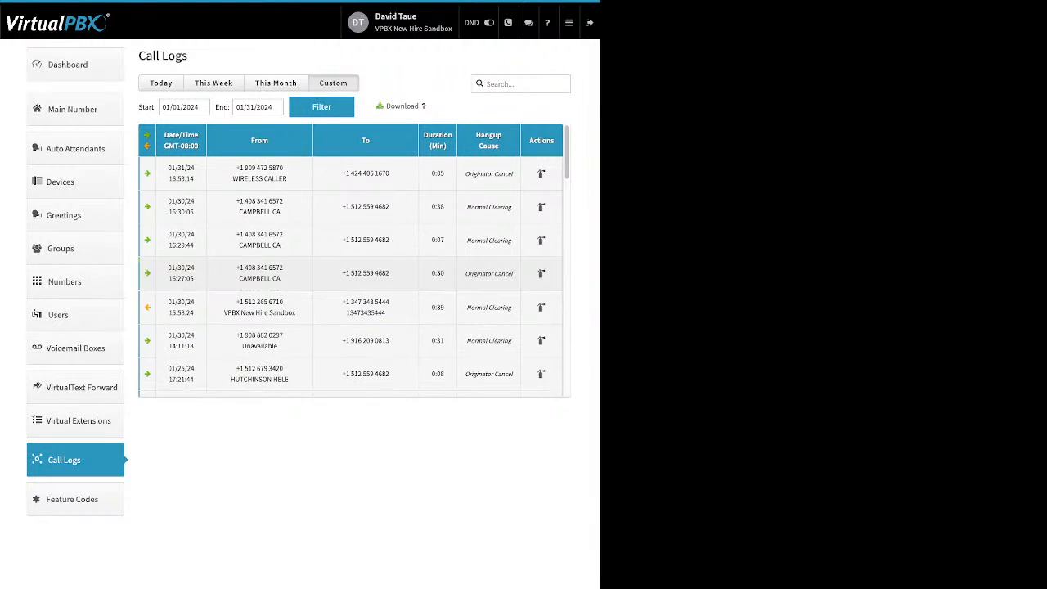
{"action": "left_click", "coordinate": [489, 307]}
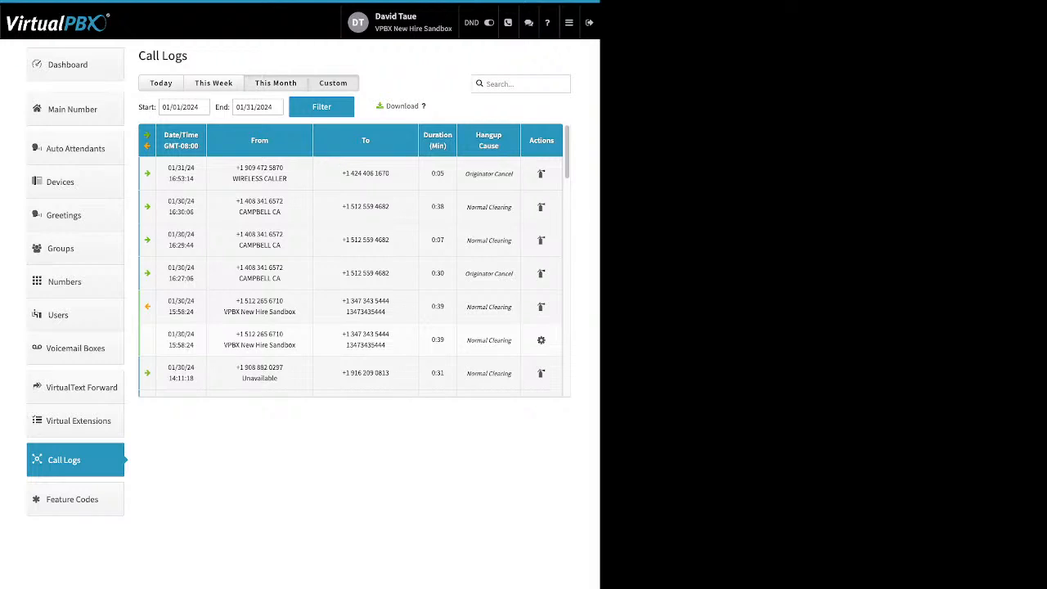
{"action": "left_click", "coordinate": [275, 83]}
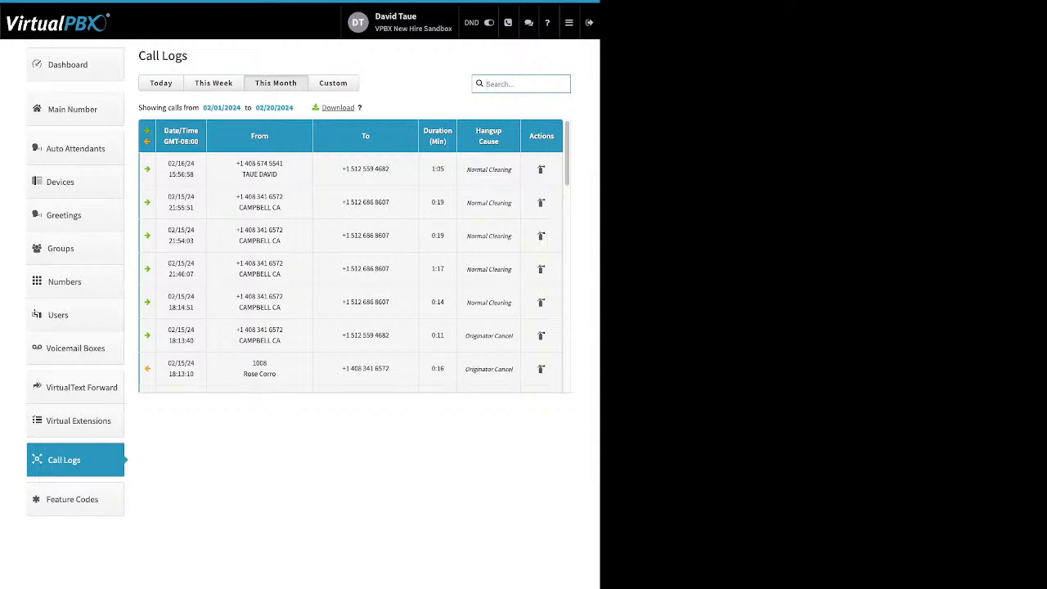
{"action": "left_click", "coordinate": [333, 83]}
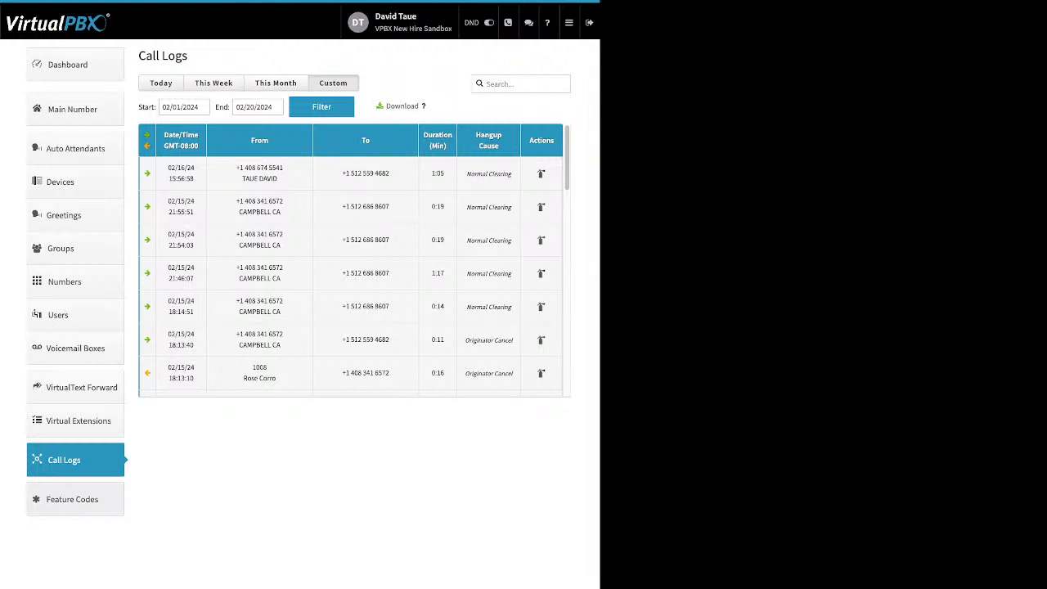
Open the Feature Codes list and examine the available codes, including Update Call-Forward.
{"action": "left_click", "coordinate": [72, 499]}
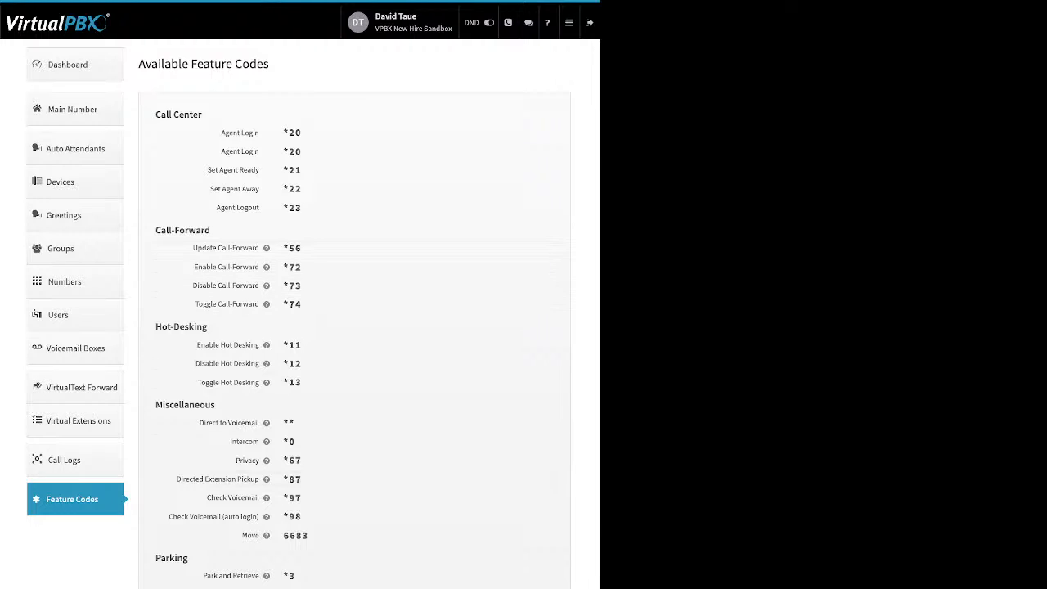
{"action": "mouse_move", "coordinate": [266, 248]}
Open the Blacklists application, view the available and selected blacklists, and open the blacklists for editing.
{"action": "left_click", "coordinate": [569, 23]}
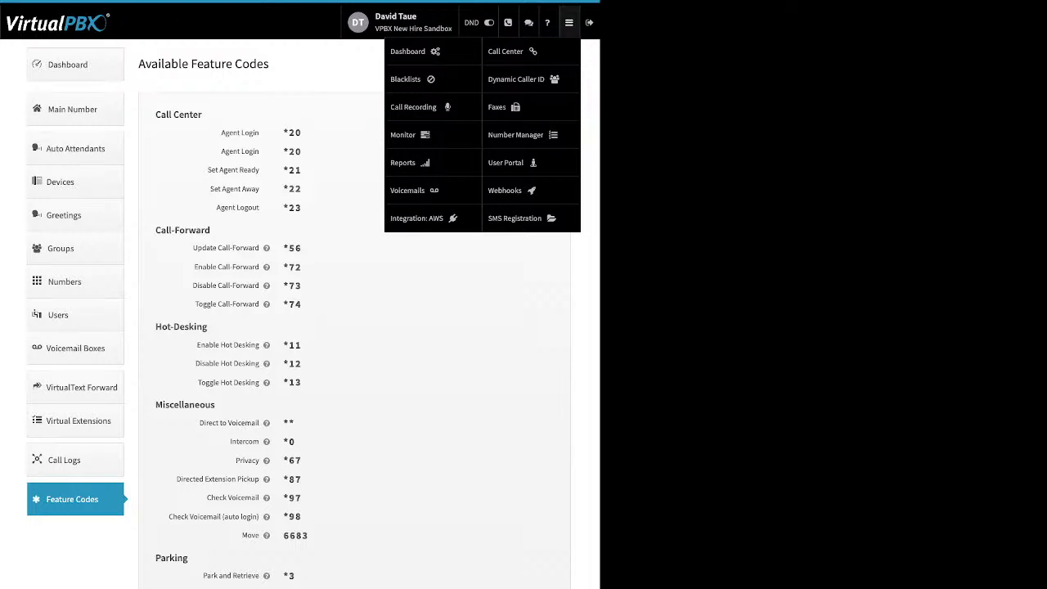
{"action": "left_click", "coordinate": [405, 79]}
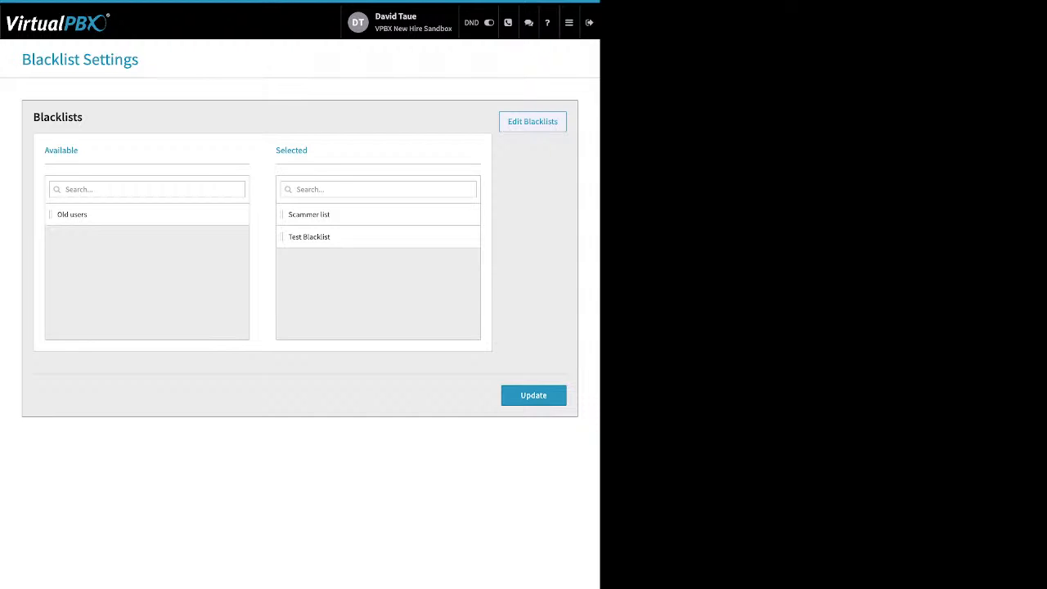
{"action": "left_click", "coordinate": [532, 122]}
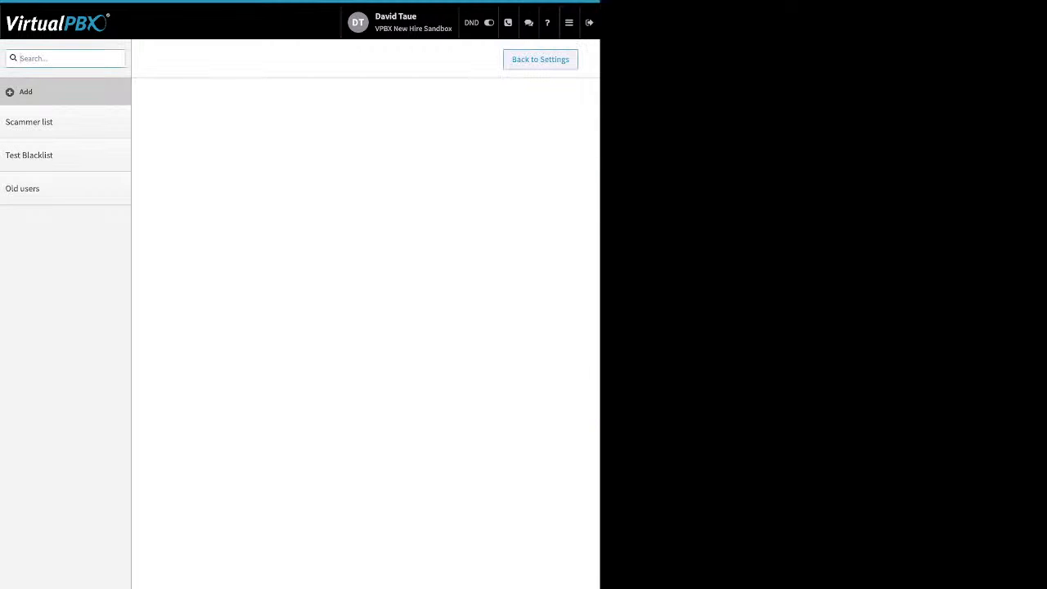
Open the Scammer list blacklist, check its Block Anonymous and number-adding options without changing them, and save the list.
{"action": "left_click", "coordinate": [30, 122]}
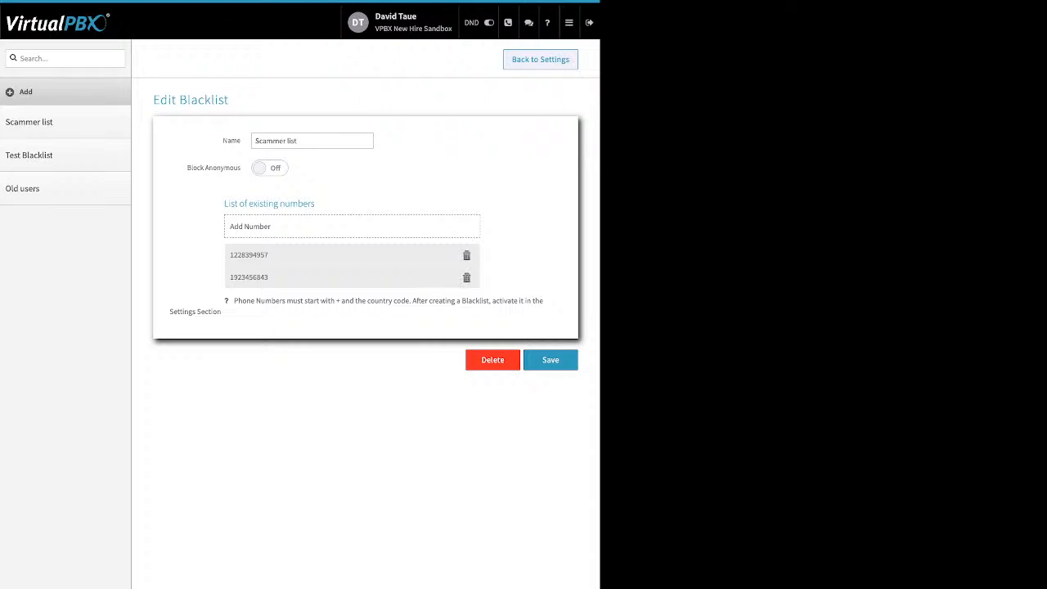
{"action": "left_click_drag", "start_coordinate": [243, 141], "coordinate": [193, 168]}
{"action": "left_click", "coordinate": [270, 167]}
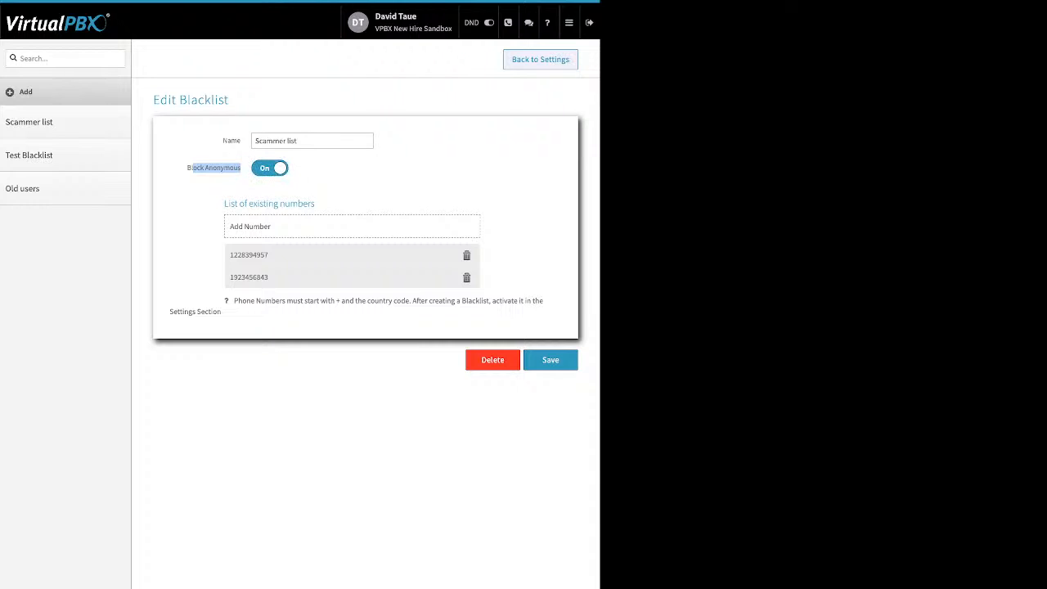
{"action": "left_click", "coordinate": [270, 168]}
{"action": "left_click_drag", "start_coordinate": [318, 204], "coordinate": [239, 203]}
{"action": "left_click", "coordinate": [250, 227]}
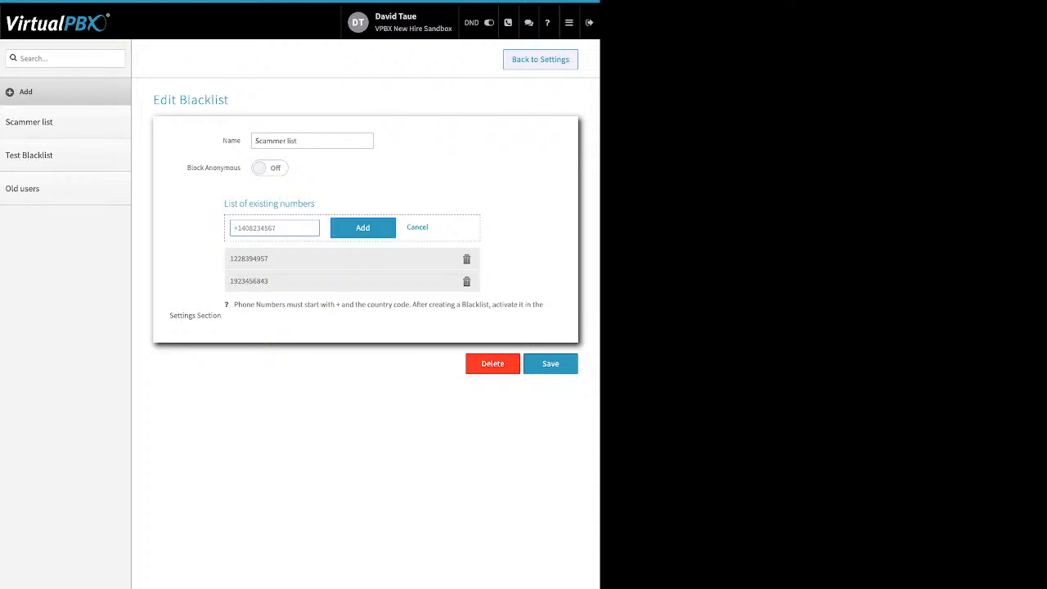
{"action": "left_click", "coordinate": [417, 227]}
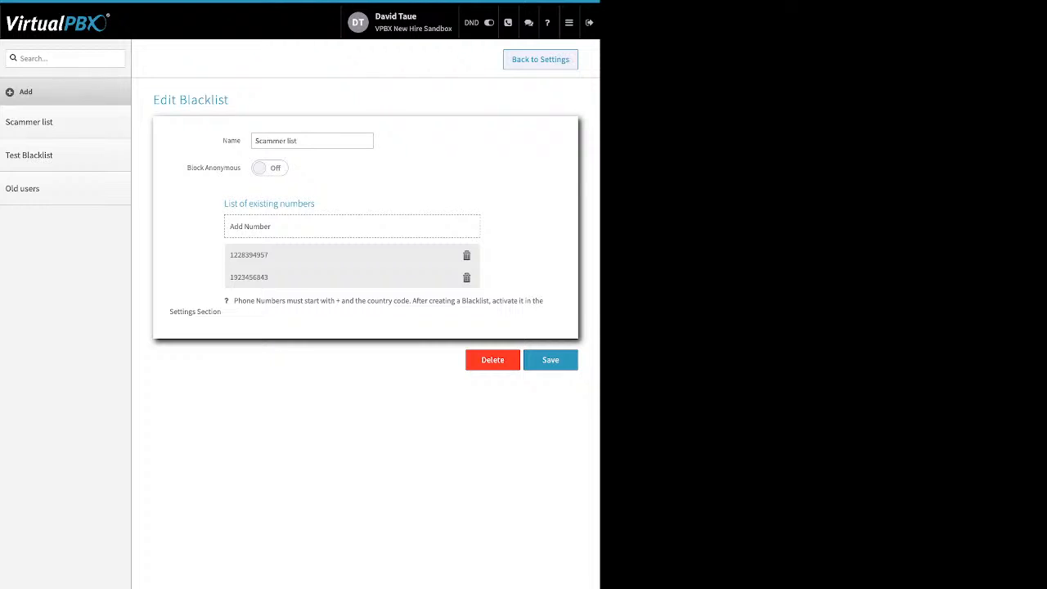
{"action": "left_click", "coordinate": [550, 360]}
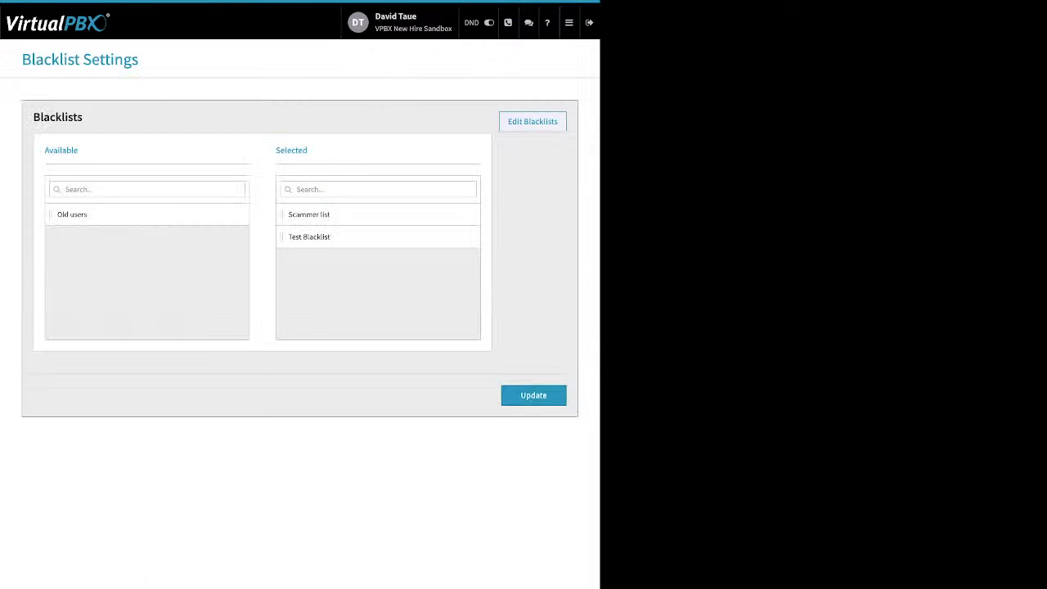
Move the Old users blacklist from Available to Selected and update the blacklist settings.
{"action": "left_click_drag", "start_coordinate": [308, 150], "coordinate": [275, 150]}
{"action": "left_click_drag", "start_coordinate": [72, 215], "coordinate": [311, 237]}
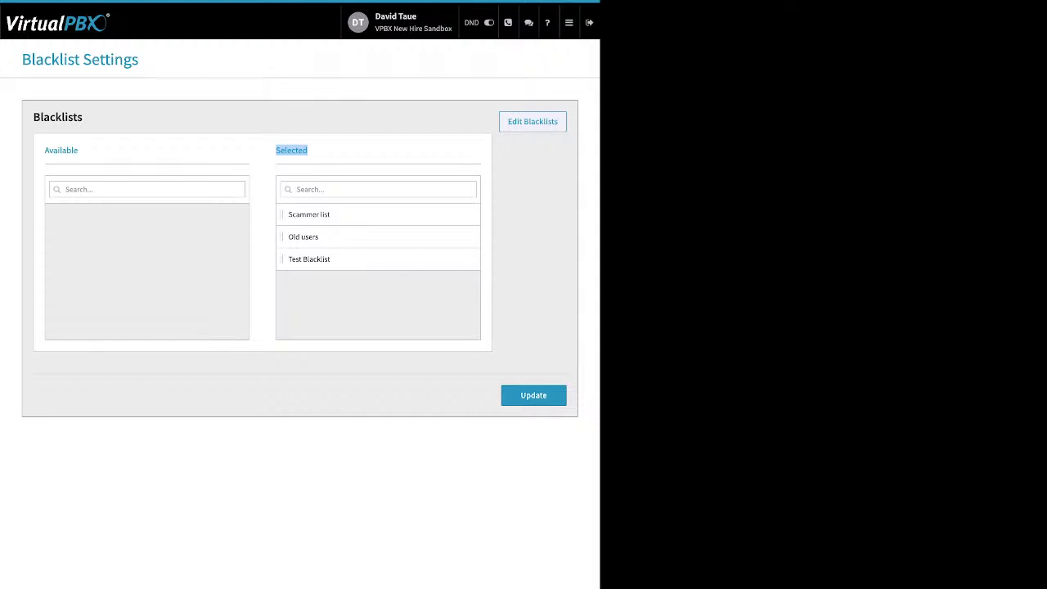
{"action": "left_click", "coordinate": [534, 396]}
Open the Call Recording application and view the stored recordings and the available direction filters.
{"action": "left_click", "coordinate": [569, 23]}
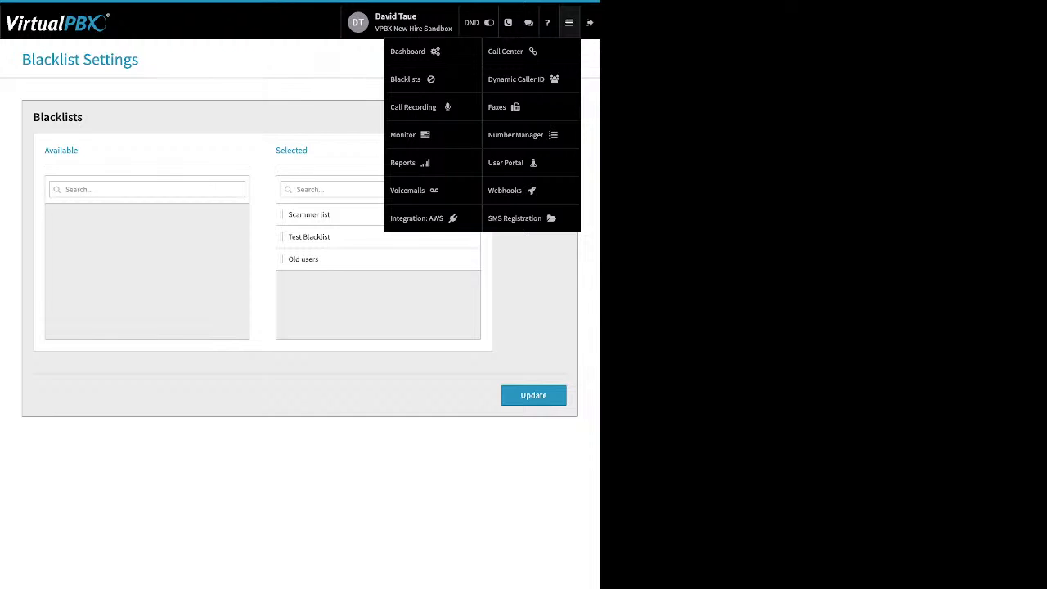
{"action": "left_click", "coordinate": [417, 107]}
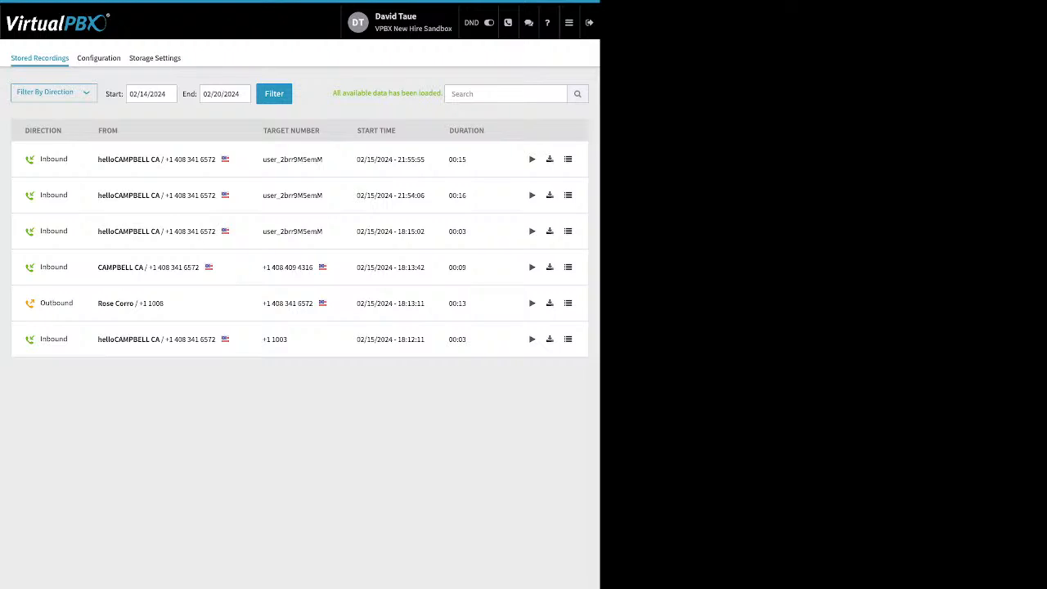
{"action": "left_click", "coordinate": [54, 92]}
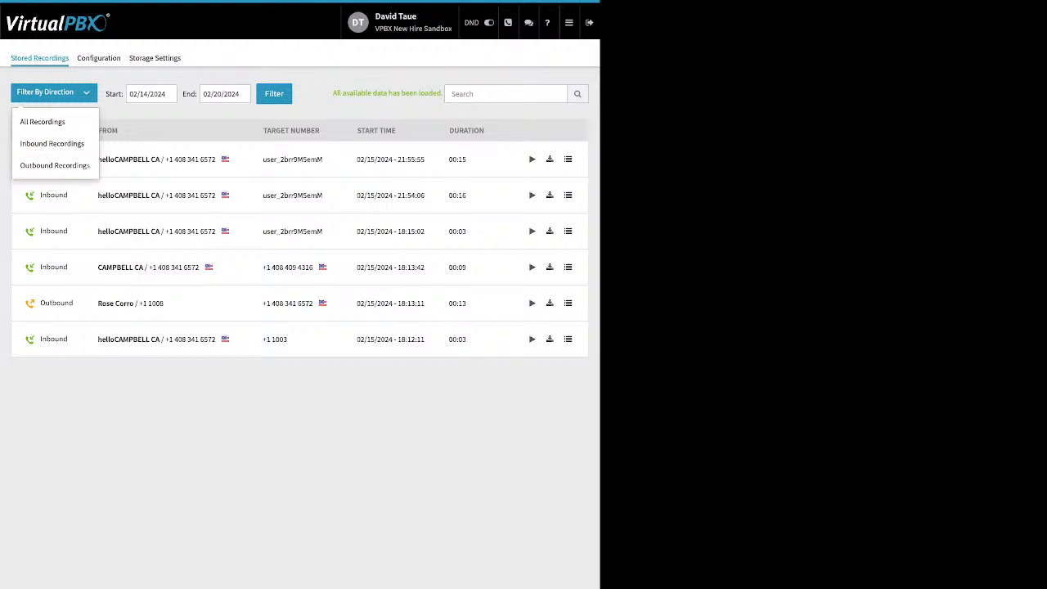
{"action": "key", "text": "Escape"}
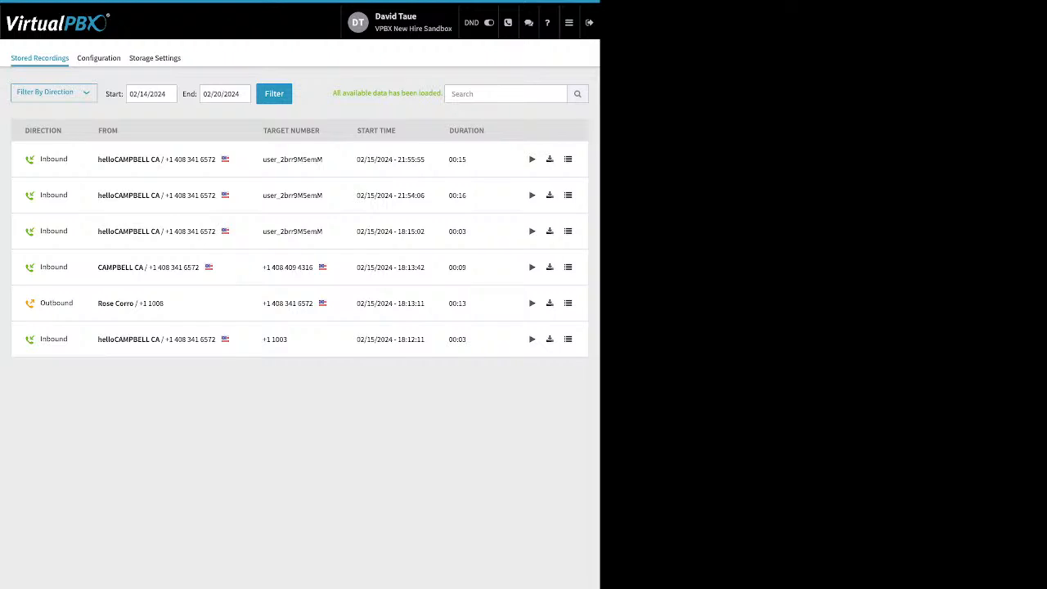
Open the Monitor application, view the devices and employees, and filter the employees by Available, Busy and All.
{"action": "left_click", "coordinate": [568, 22]}
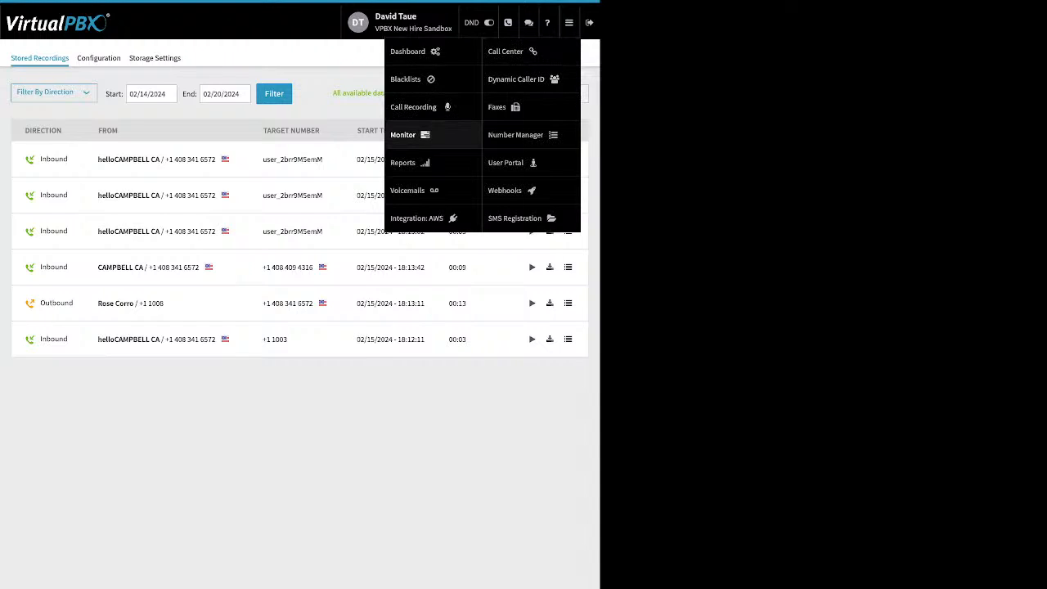
{"action": "left_click", "coordinate": [403, 134]}
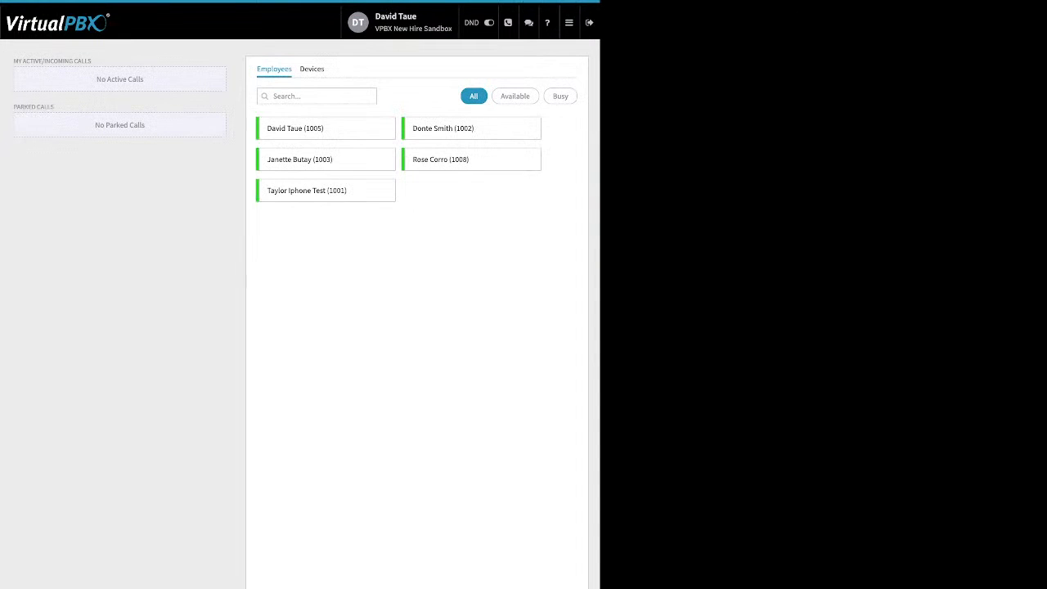
{"action": "left_click", "coordinate": [311, 69]}
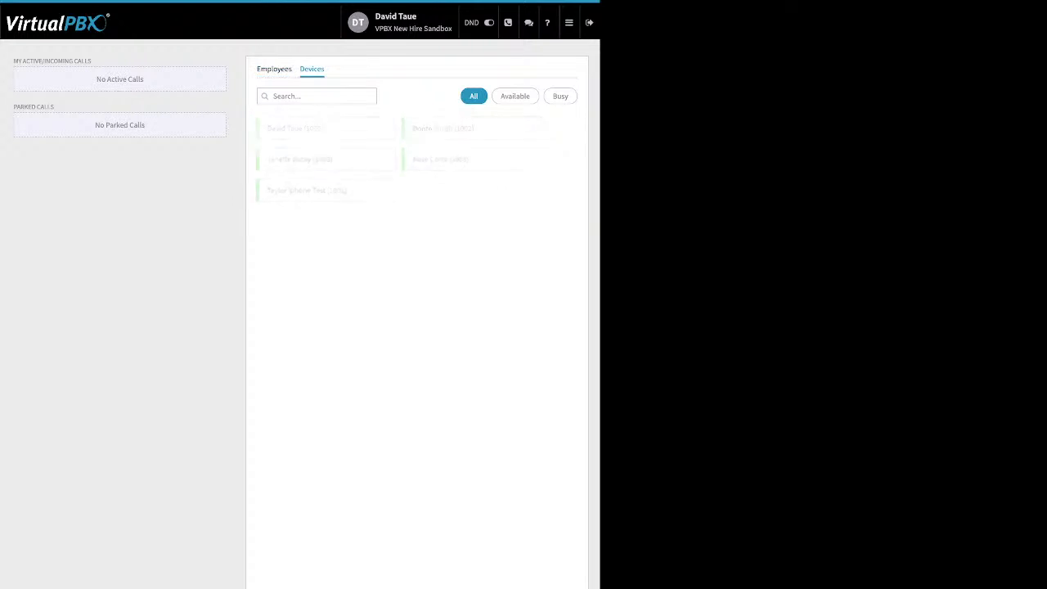
{"action": "left_click", "coordinate": [274, 69]}
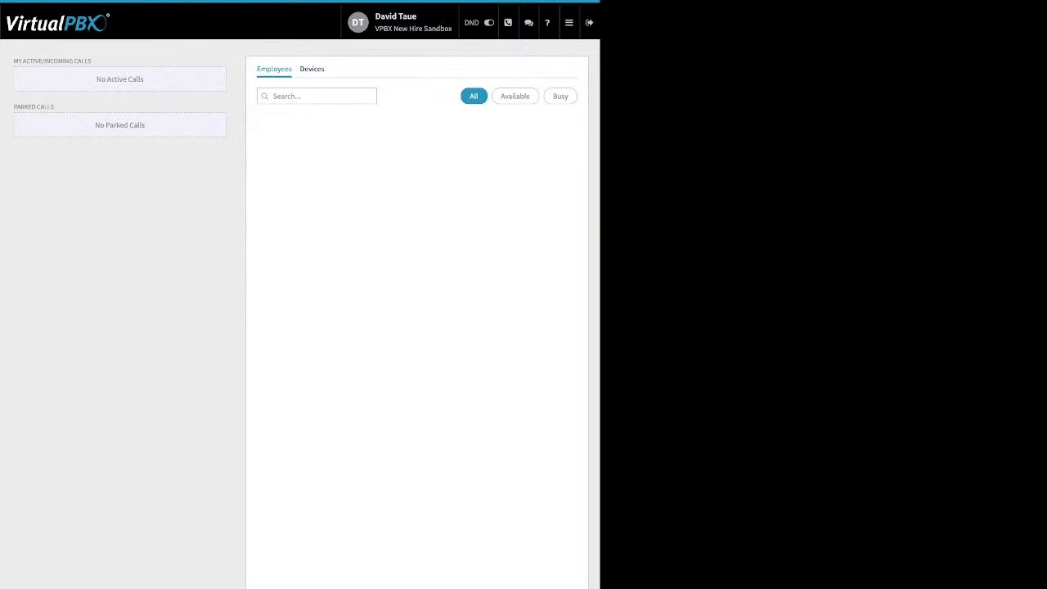
{"action": "left_click", "coordinate": [515, 97]}
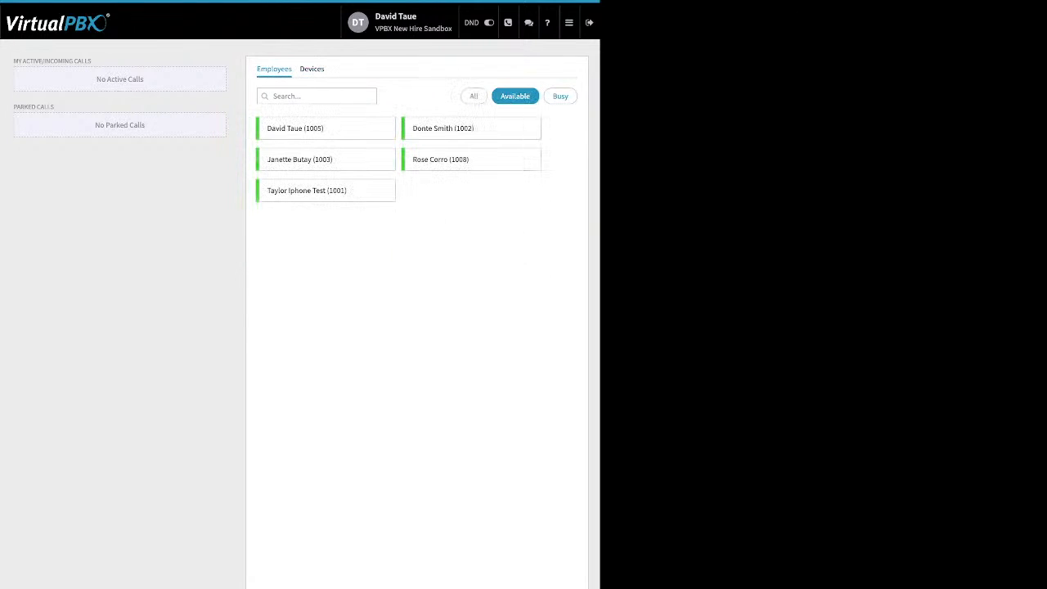
{"action": "left_click", "coordinate": [560, 96]}
{"action": "left_click", "coordinate": [474, 96]}
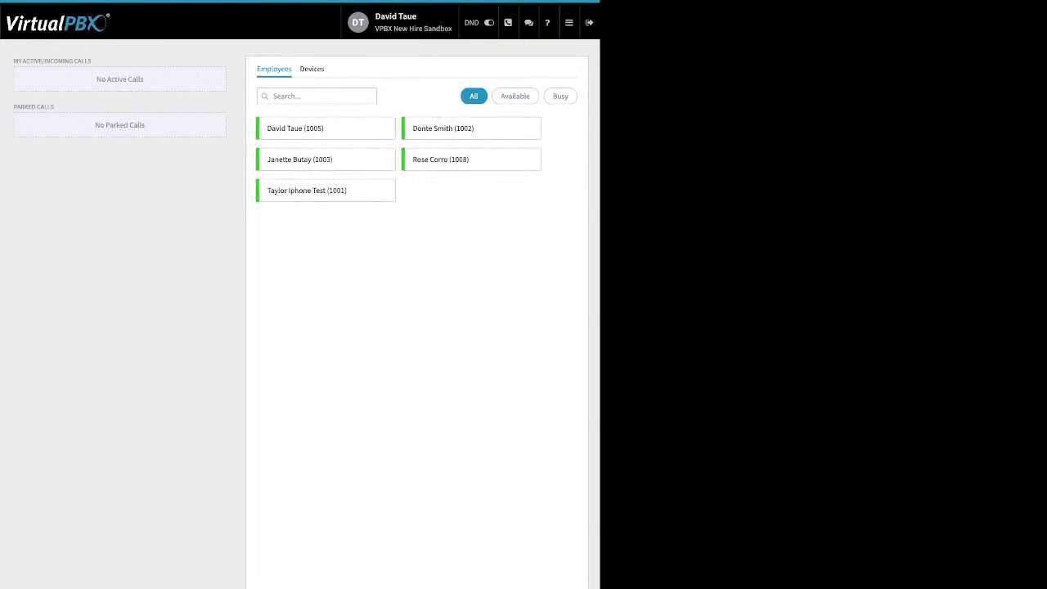
Examine the My Active/Incoming Calls and Parked Calls sections of the monitor.
{"action": "left_click_drag", "start_coordinate": [92, 61], "coordinate": [13, 60]}
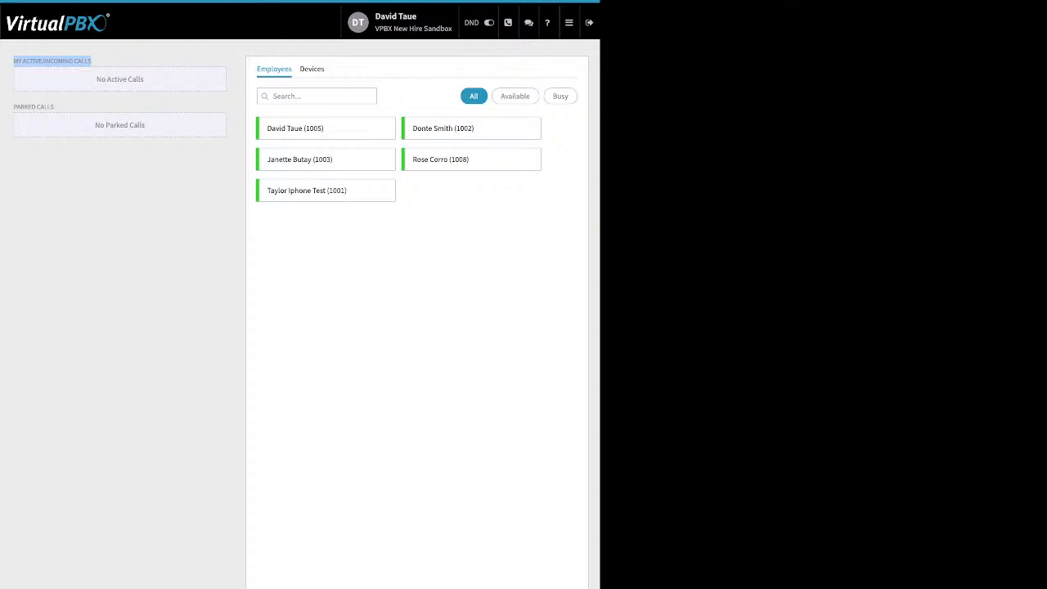
{"action": "left_click", "coordinate": [52, 61]}
{"action": "left_click_drag", "start_coordinate": [54, 107], "coordinate": [13, 106]}
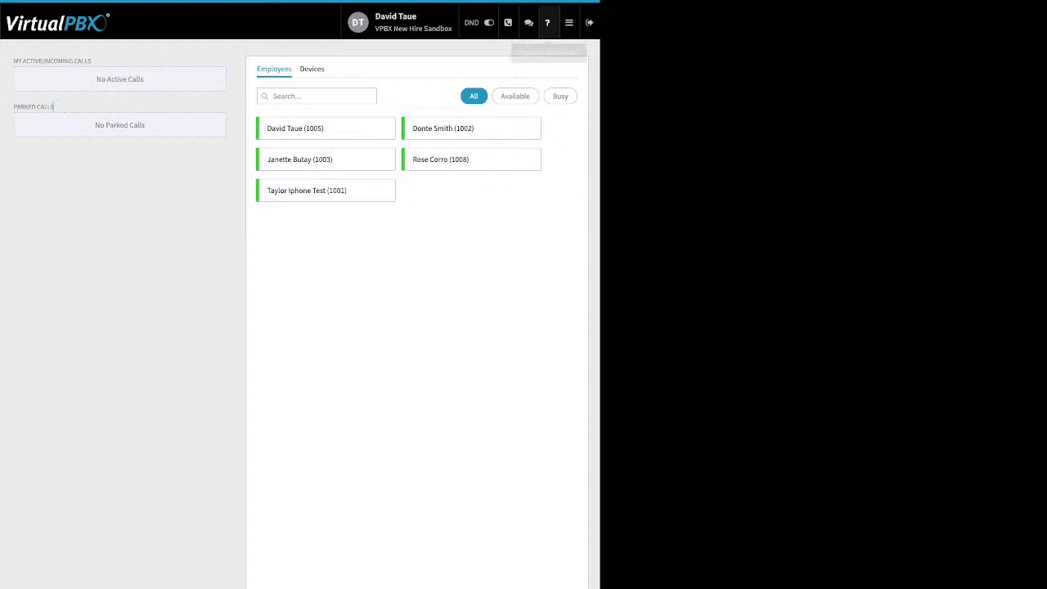
Open the Voicemails application and search for the signed-in user's voicemail box to show its received messages.
{"action": "left_click", "coordinate": [569, 22]}
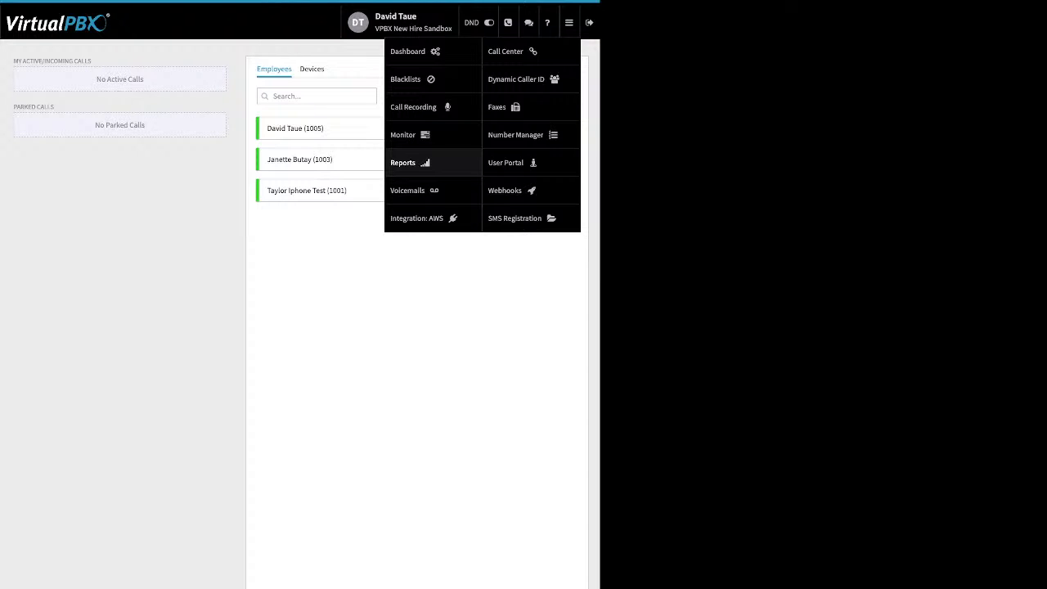
{"action": "left_click", "coordinate": [407, 190]}
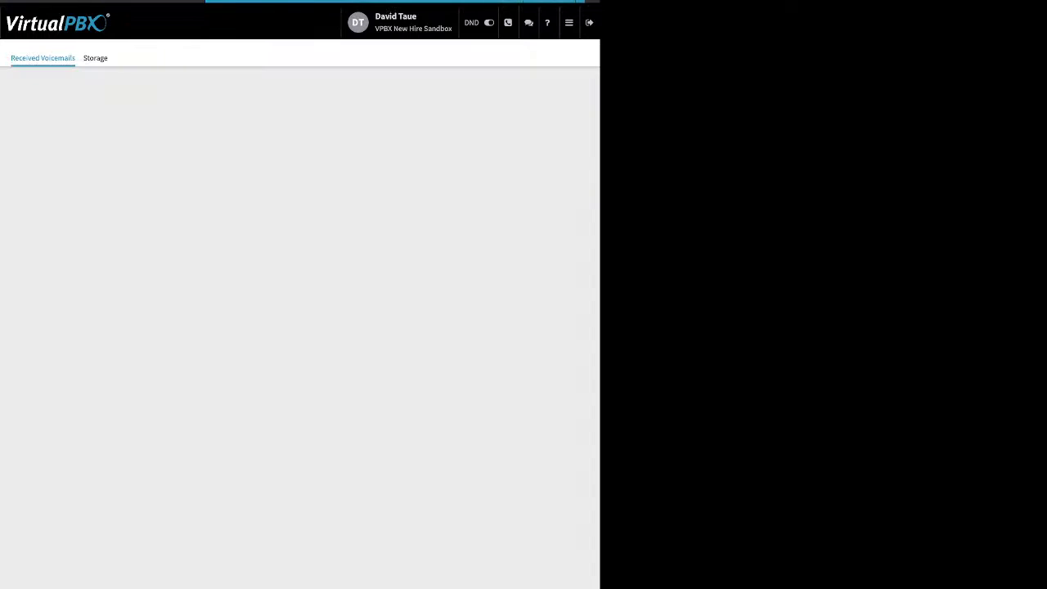
{"action": "left_click", "coordinate": [299, 170]}
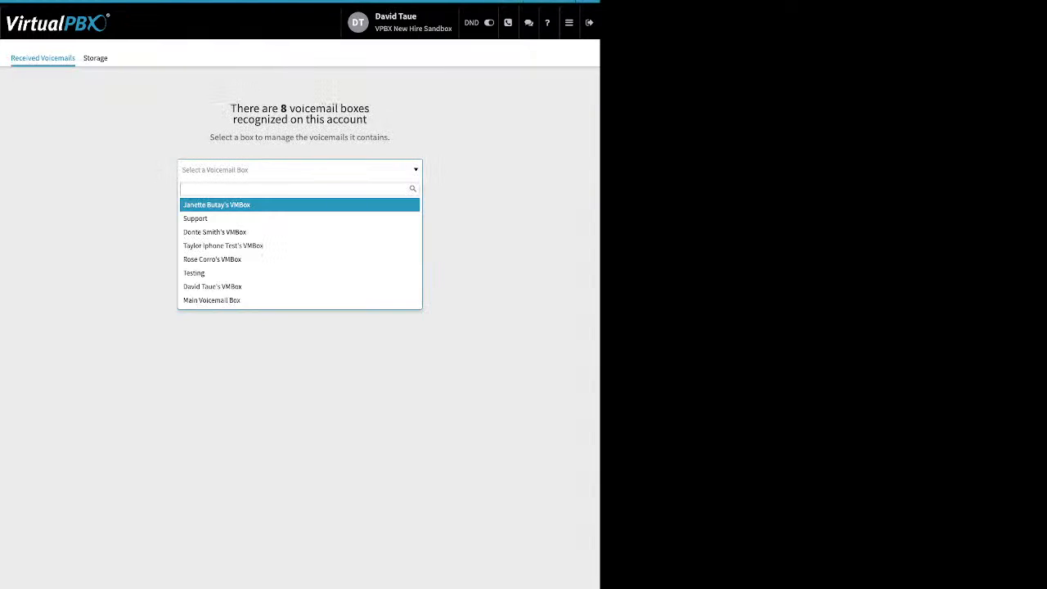
{"action": "type", "text": "da"}
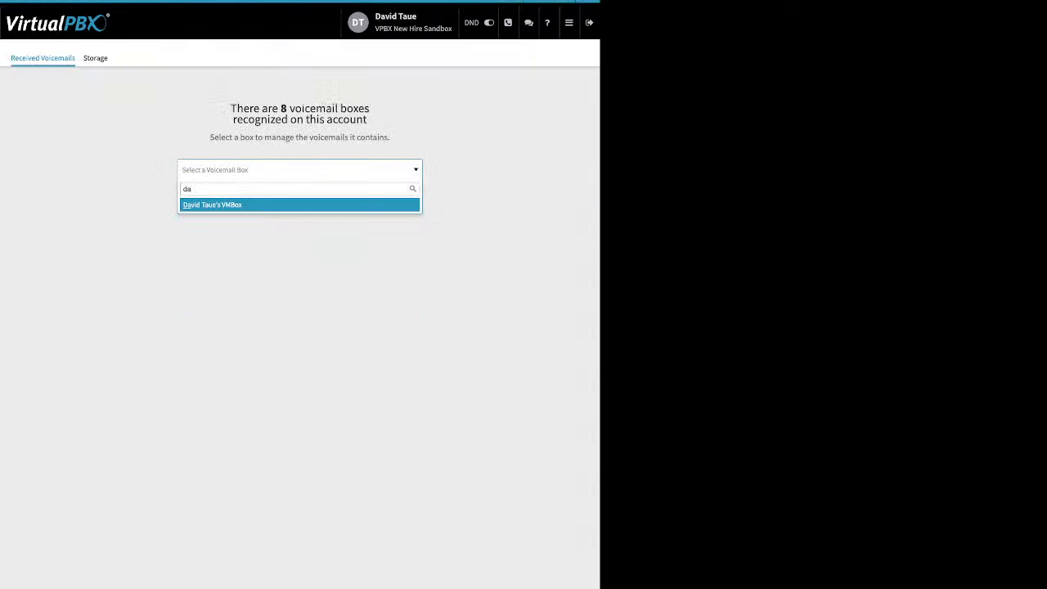
{"action": "key", "text": "Return"}
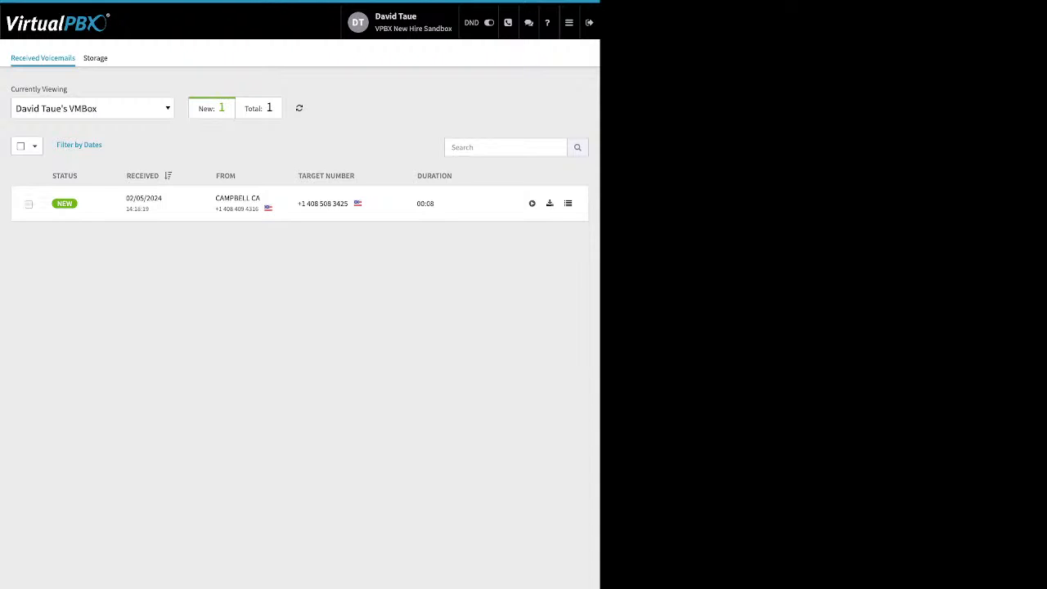
Select the voicemail received on 02/05/2024 and view the available status-marking and deletion options.
{"action": "left_click", "coordinate": [29, 204]}
{"action": "left_click", "coordinate": [105, 144]}
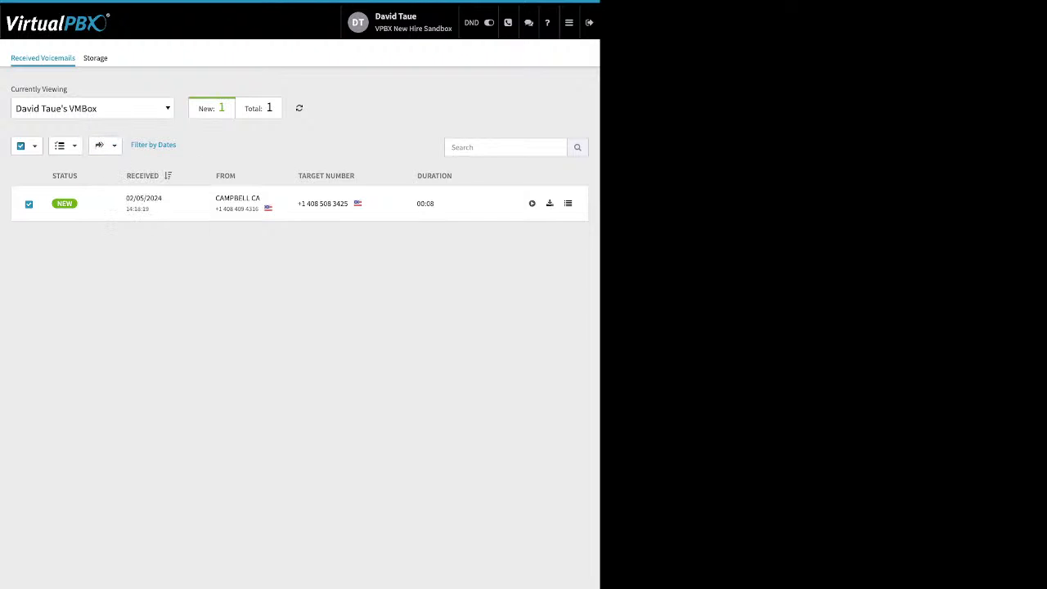
{"action": "left_click", "coordinate": [64, 146]}
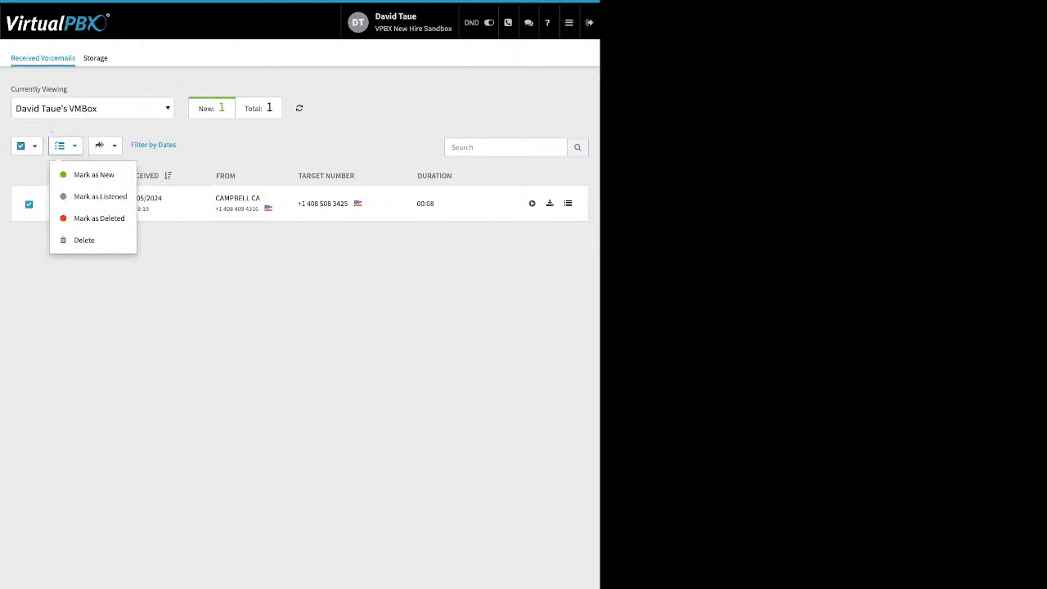
{"action": "key", "text": "Escape"}
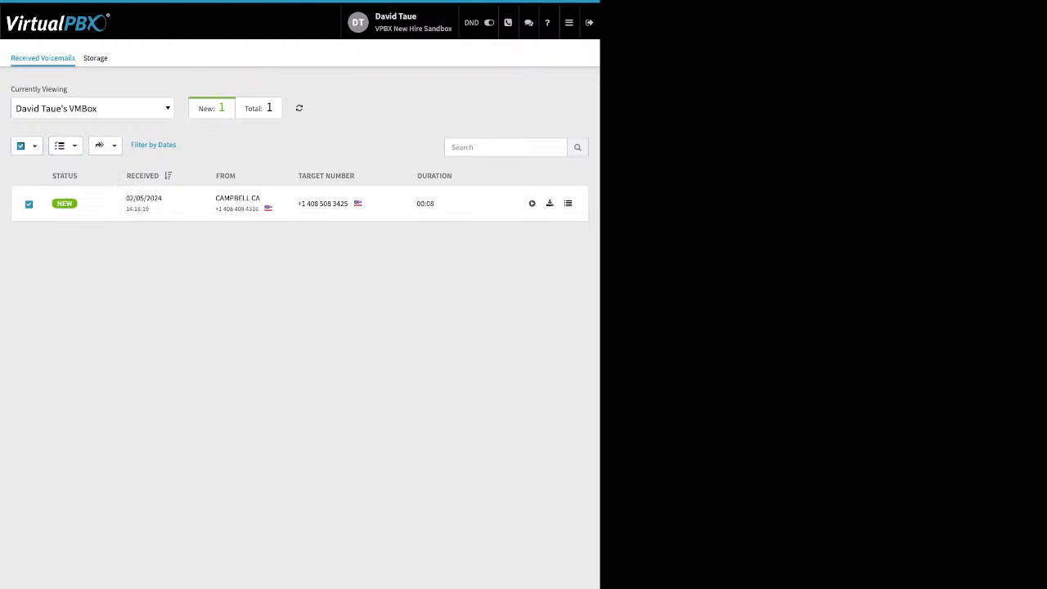
Open the AWS integration and examine the first account's Access Key ID, Secret Access Key and Bucket settings.
{"action": "left_click", "coordinate": [570, 23]}
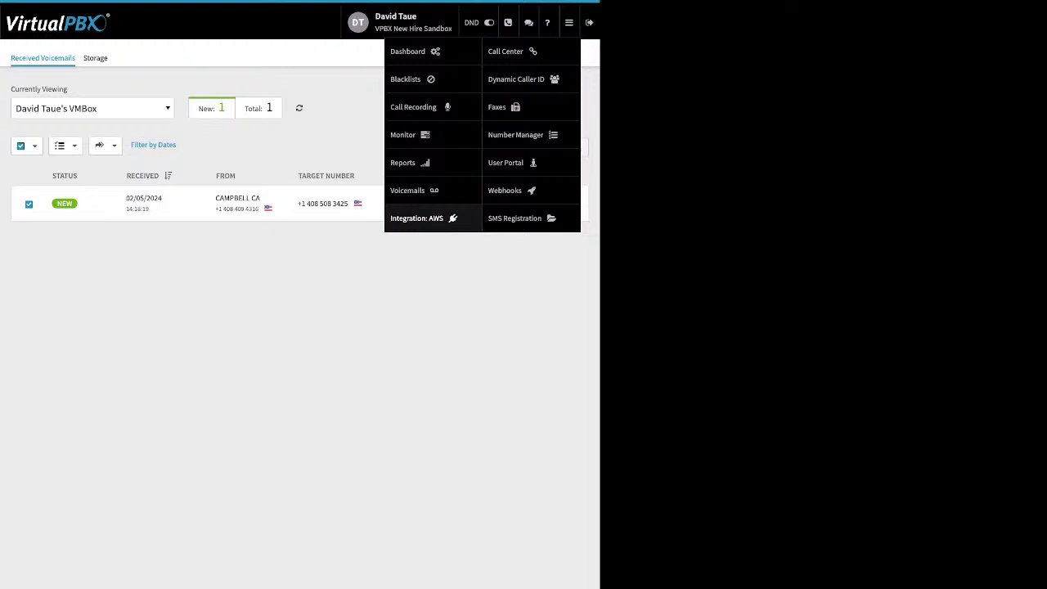
{"action": "left_click", "coordinate": [416, 217]}
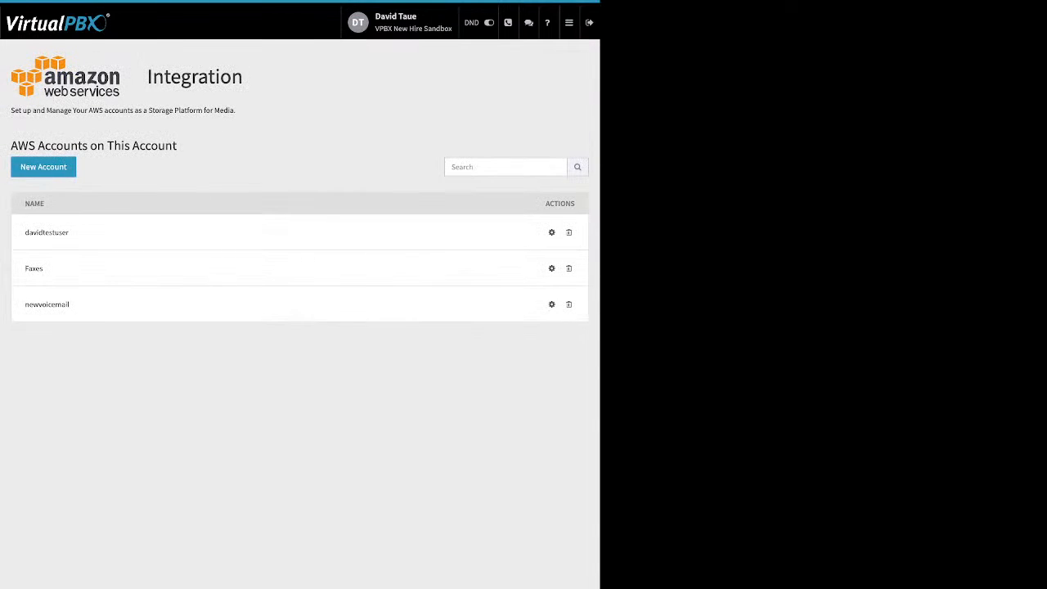
{"action": "left_click", "coordinate": [552, 232]}
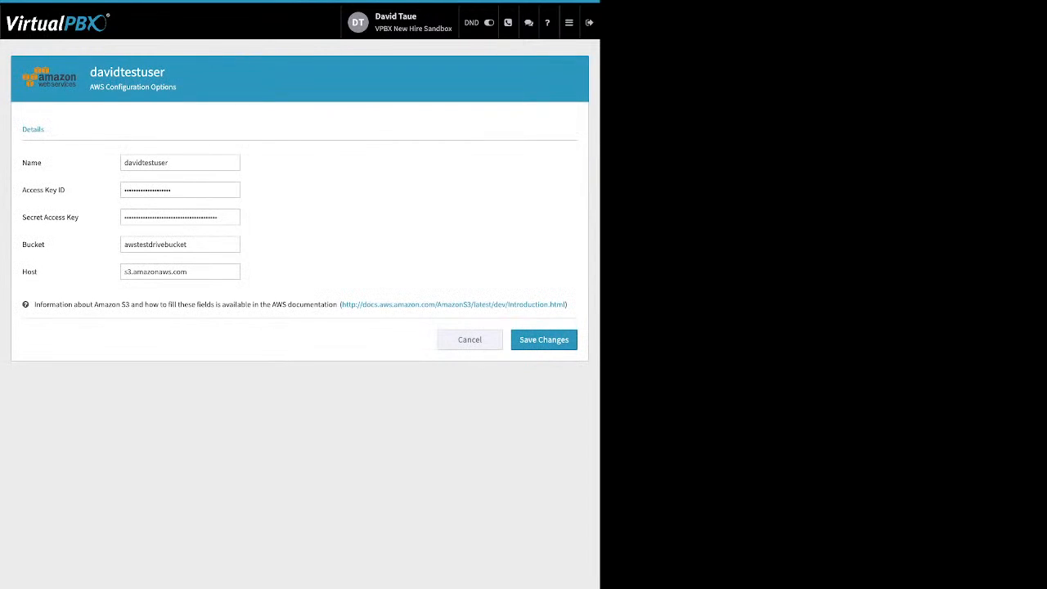
{"action": "left_click_drag", "start_coordinate": [80, 191], "coordinate": [45, 244]}
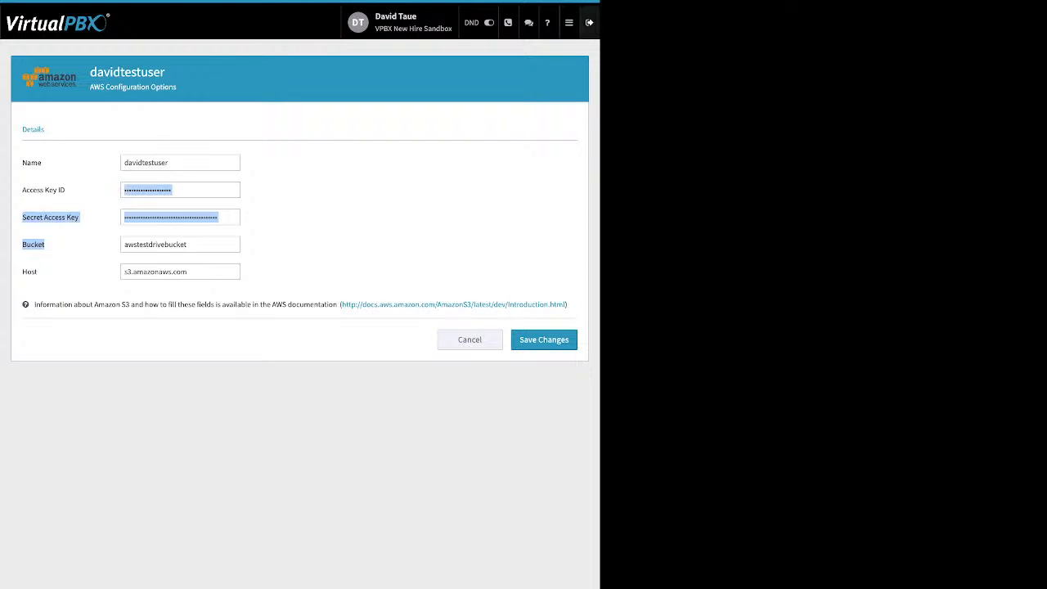
Open the Vegas rule in Dynamic Caller ID and examine its name, caller ID number choices and area code match.
{"action": "left_click", "coordinate": [569, 22]}
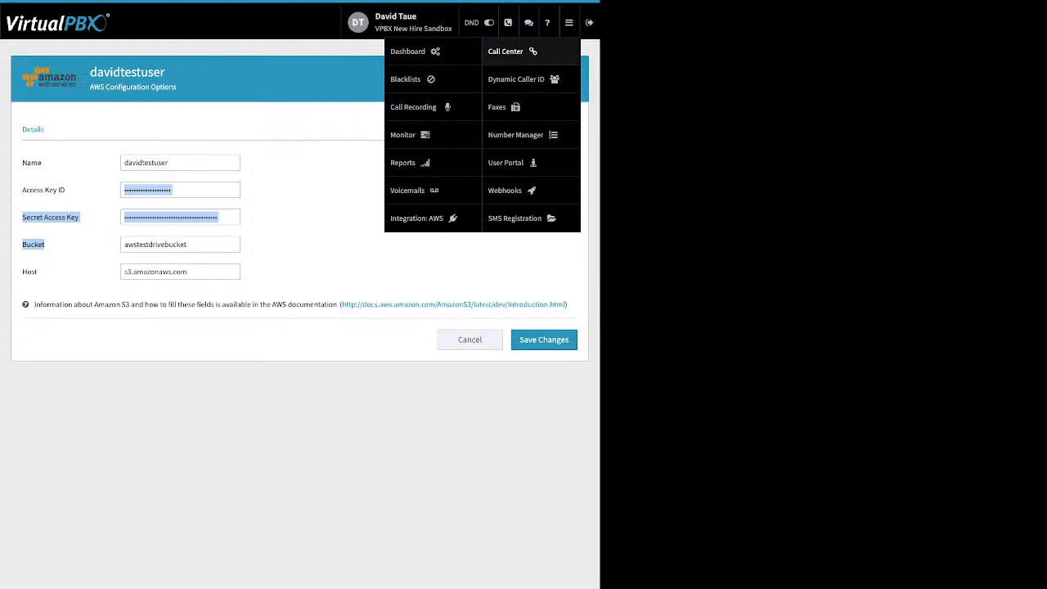
{"action": "left_click", "coordinate": [516, 79]}
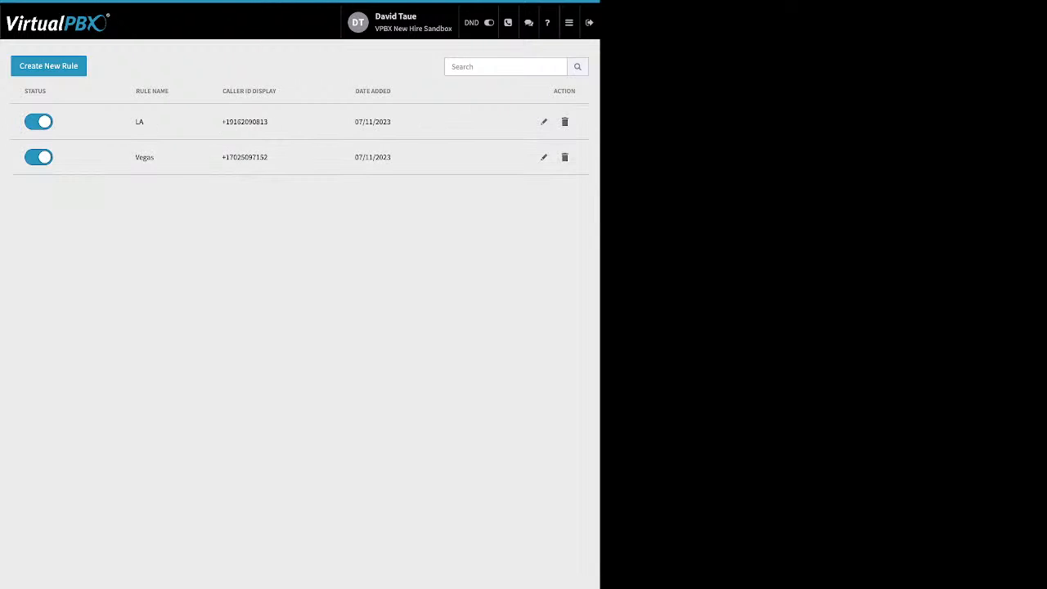
{"action": "left_click", "coordinate": [543, 157]}
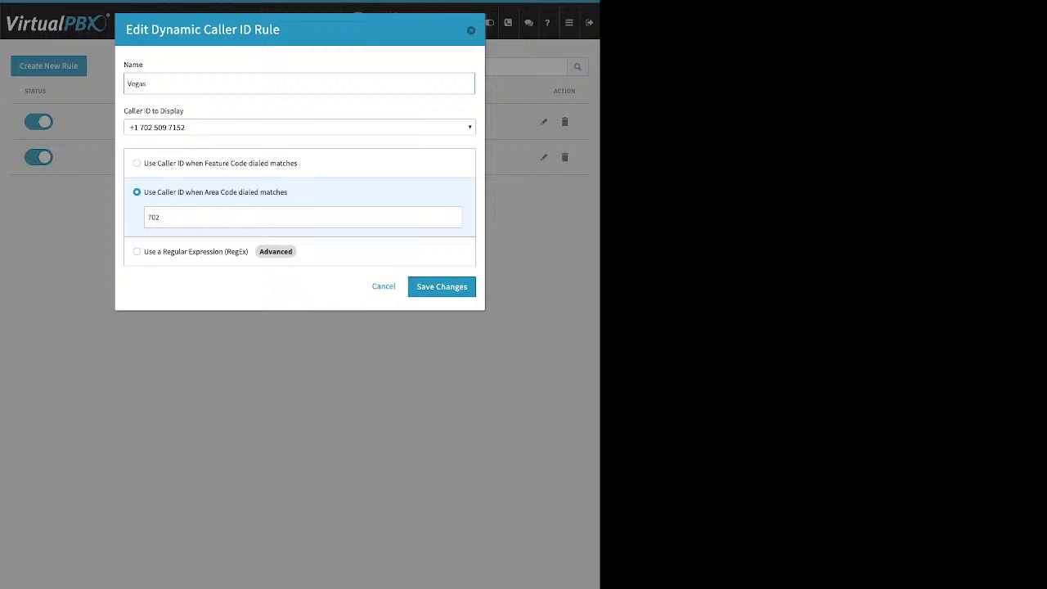
{"action": "left_click_drag", "start_coordinate": [147, 84], "coordinate": [127, 84]}
{"action": "left_click", "coordinate": [299, 127]}
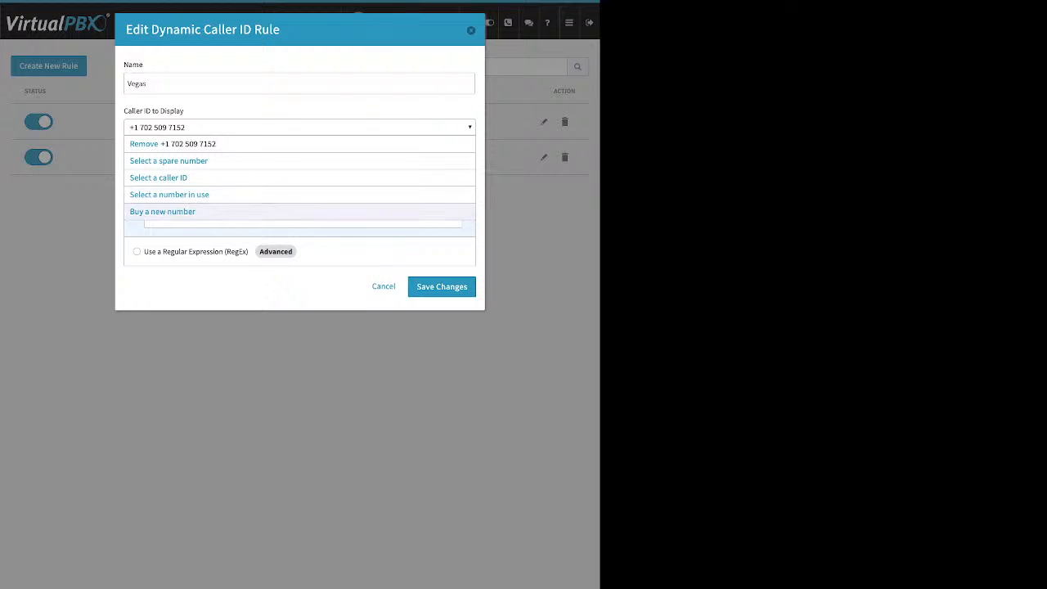
{"action": "left_click", "coordinate": [164, 83]}
{"action": "left_click_drag", "start_coordinate": [161, 217], "coordinate": [146, 218]}
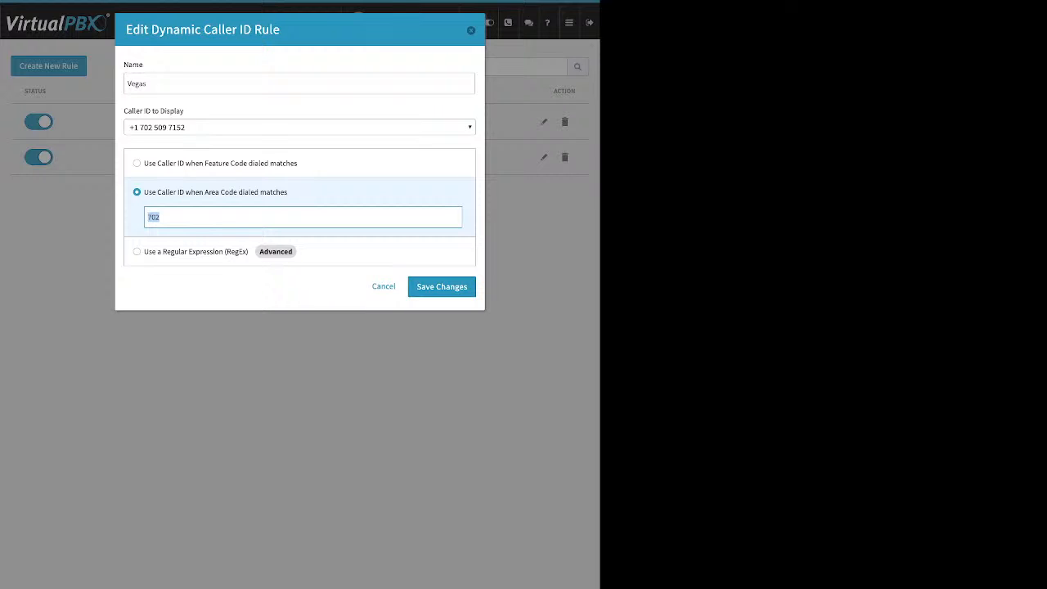
Close the Vegas rule, open the LA dynamic caller ID rule and examine its feature code match.
{"action": "left_click", "coordinate": [166, 217]}
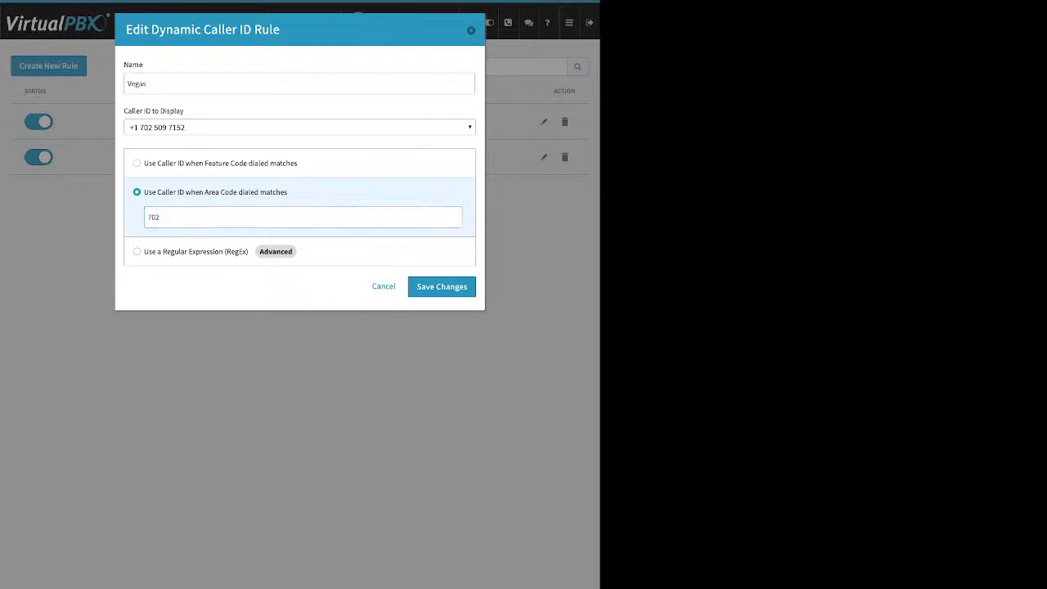
{"action": "left_click", "coordinate": [545, 156]}
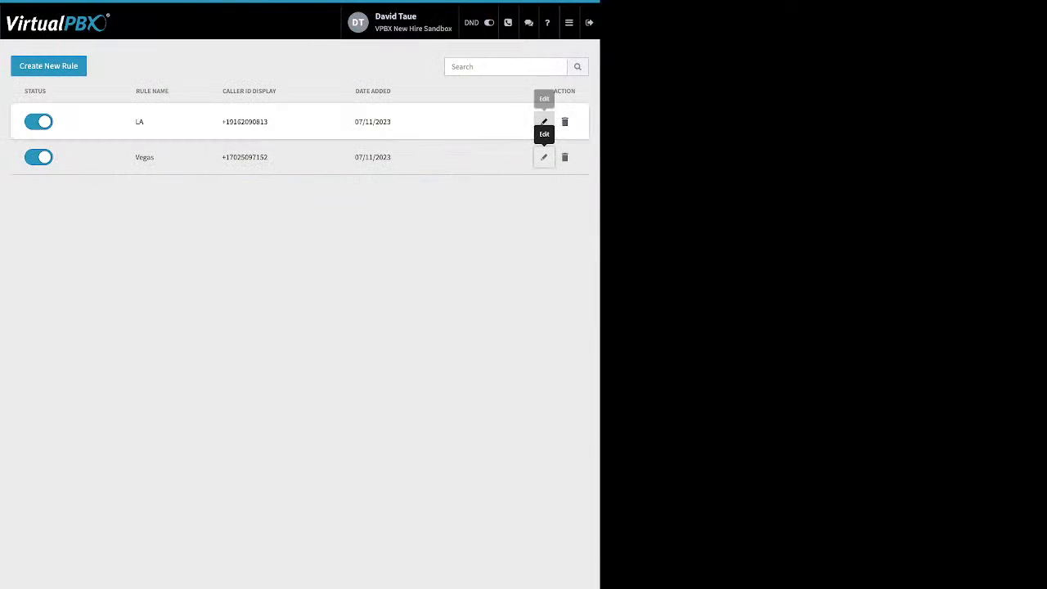
{"action": "left_click", "coordinate": [545, 122]}
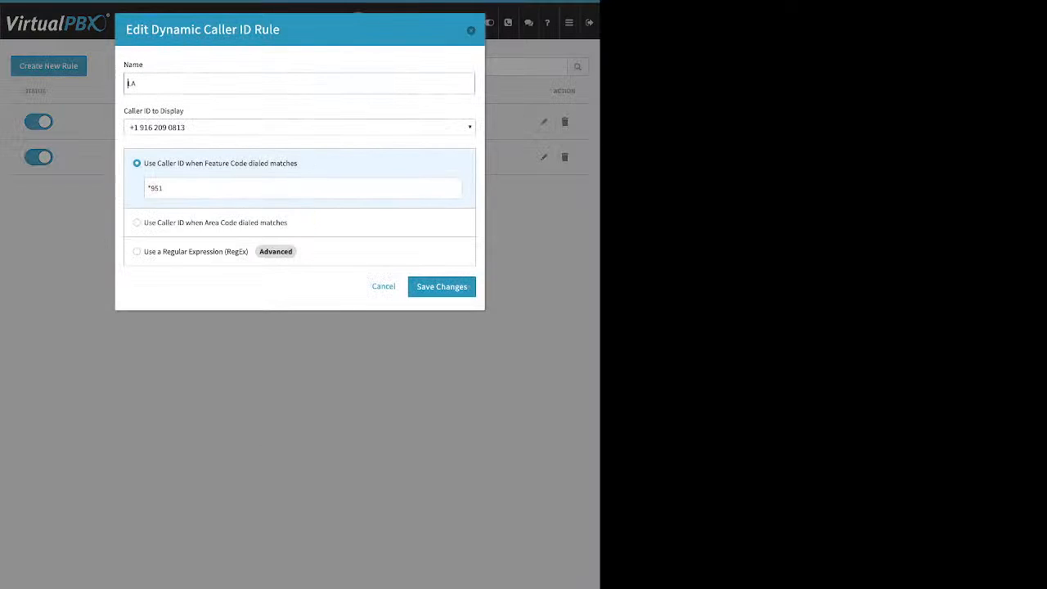
{"action": "double_click", "coordinate": [156, 188]}
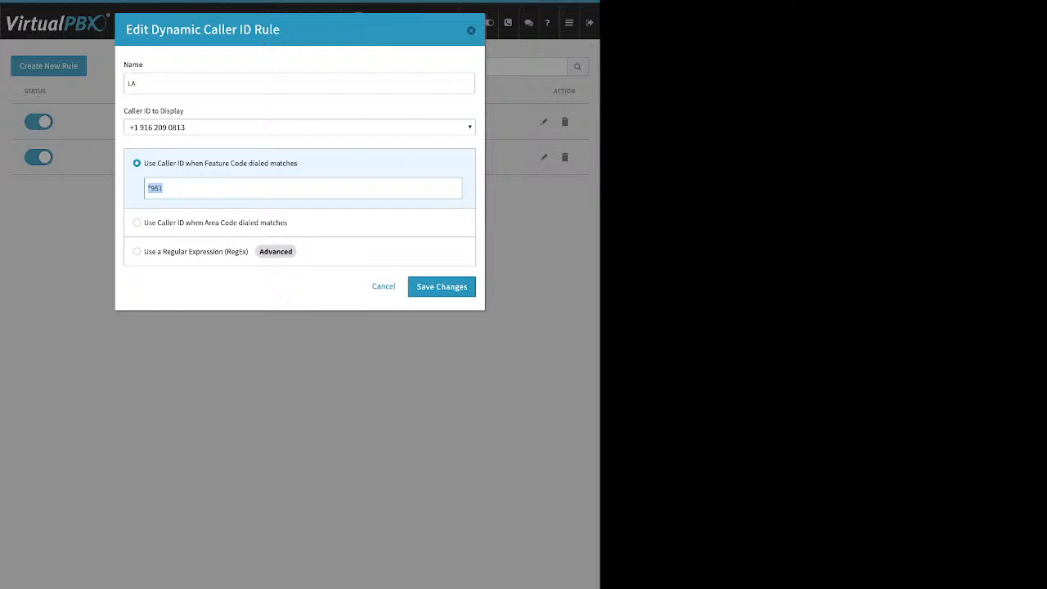
{"action": "left_click", "coordinate": [304, 188]}
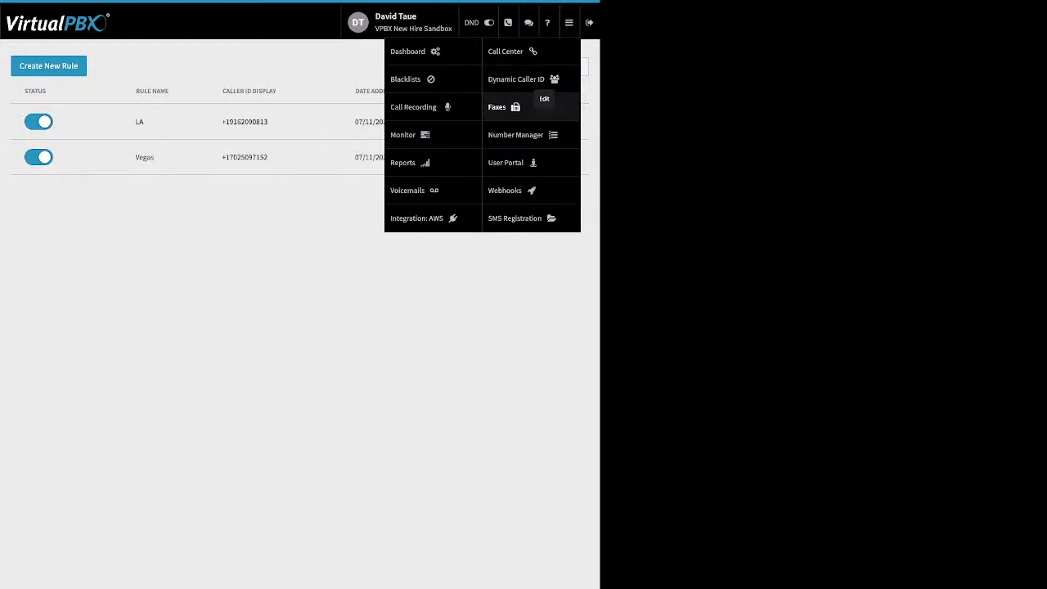
Open the Faxes application and show the inbound faxes of VPBX New Hire Sandbox's Main Faxbox.
{"action": "left_click", "coordinate": [524, 107]}
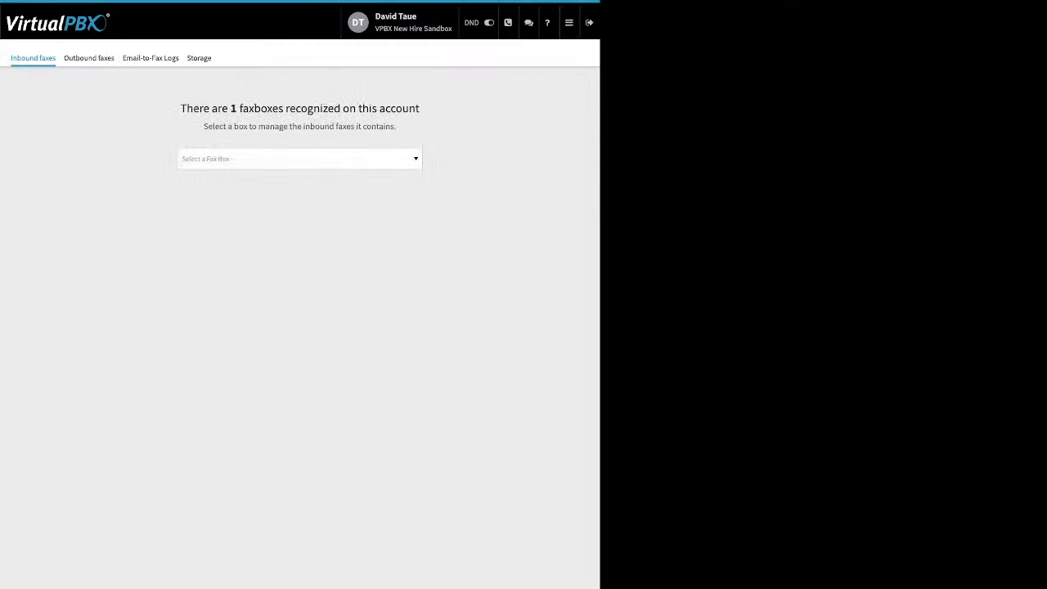
{"action": "left_click", "coordinate": [299, 159]}
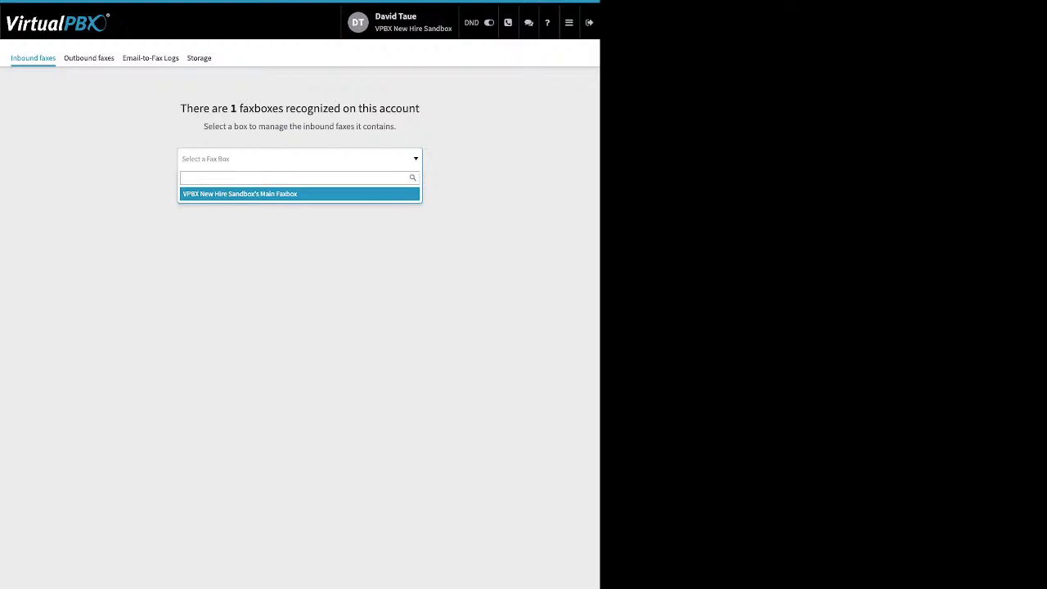
{"action": "left_click", "coordinate": [299, 194]}
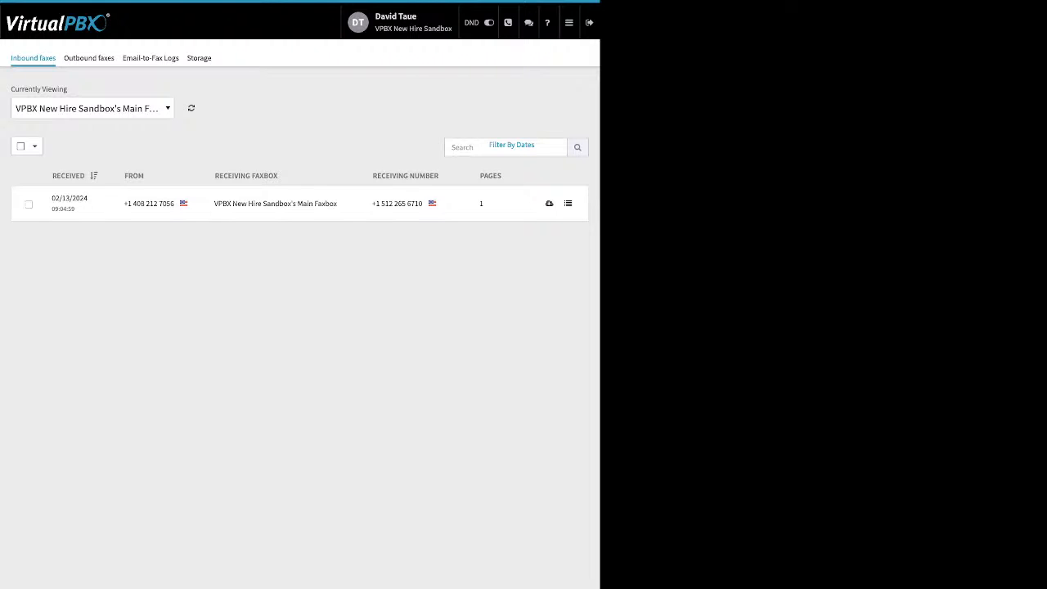
Show the outbound faxes of VPBX New Hire Sandbox's Main Faxbox and check the status of the most recent fax.
{"action": "left_click", "coordinate": [88, 58]}
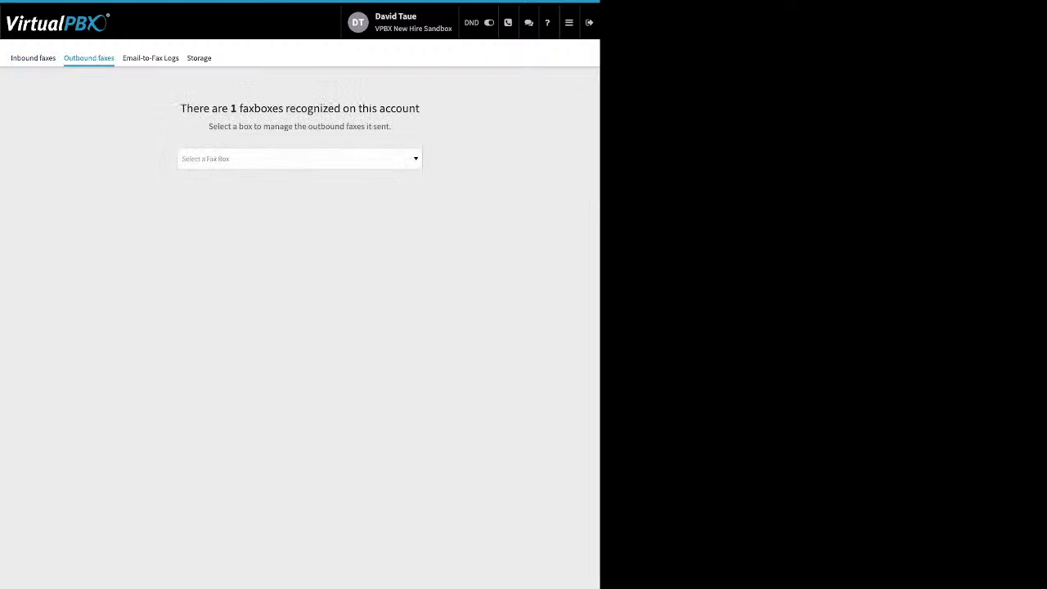
{"action": "left_click", "coordinate": [299, 159]}
{"action": "left_click", "coordinate": [299, 193]}
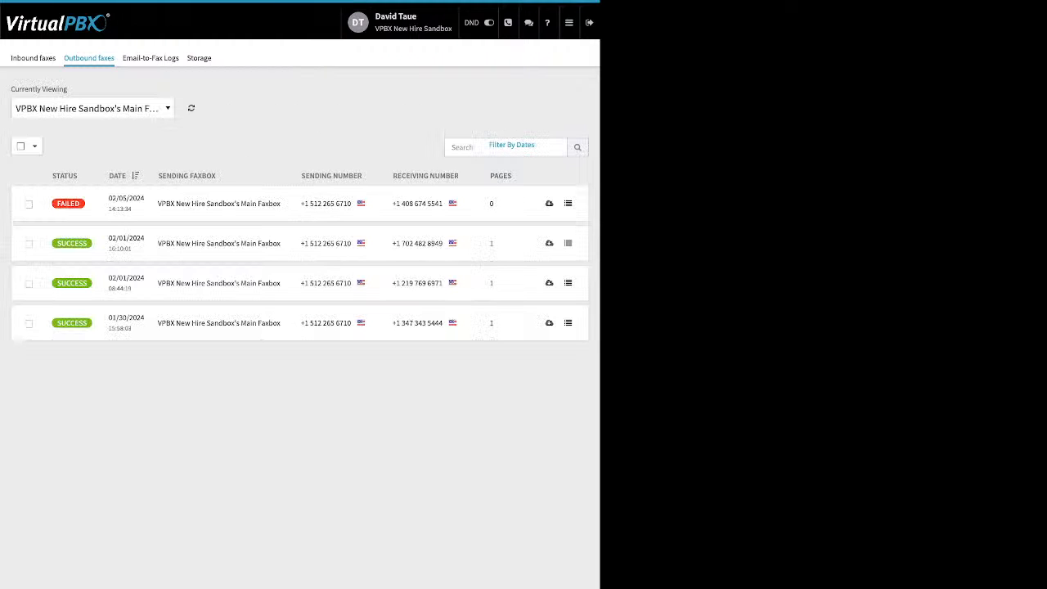
{"action": "mouse_move", "coordinate": [68, 203]}
Open the failed entry's technical details in the Email-to-Fax Logs, examine the error section and close the details.
{"action": "left_click", "coordinate": [151, 57]}
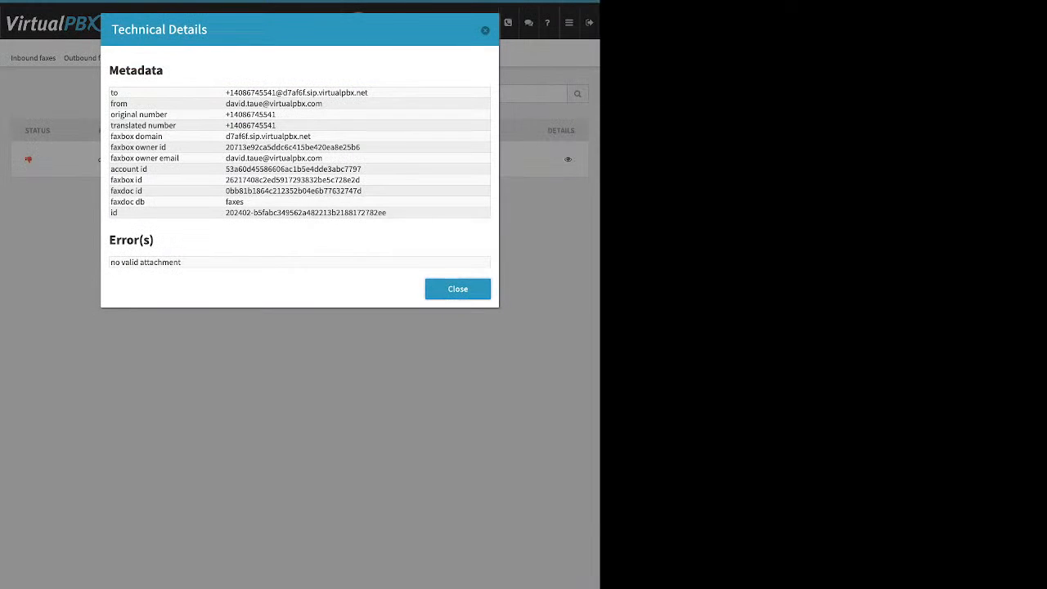
{"action": "left_click_drag", "start_coordinate": [182, 262], "coordinate": [109, 262]}
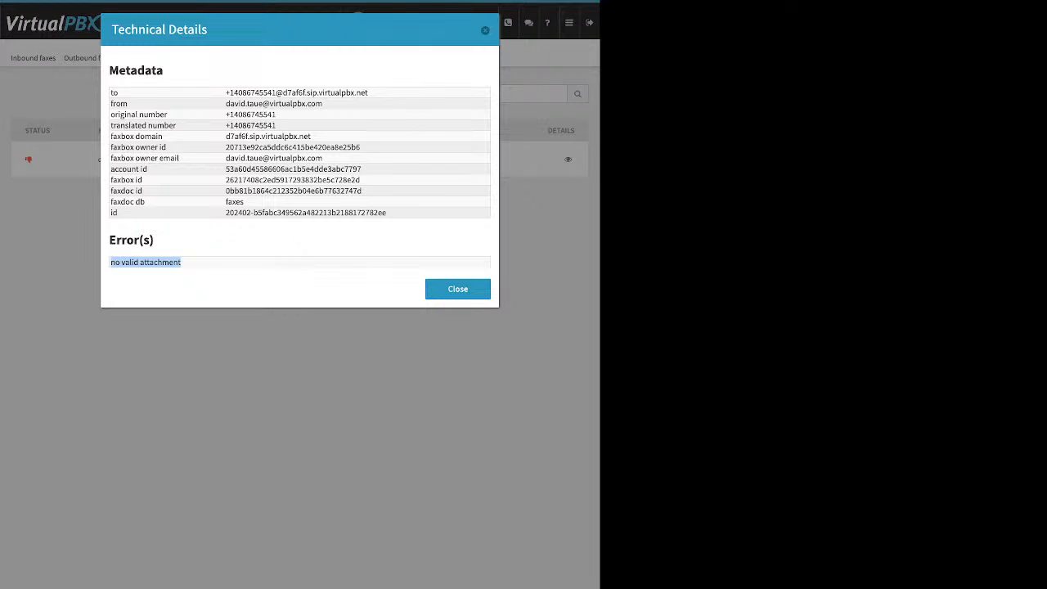
{"action": "left_click", "coordinate": [194, 274]}
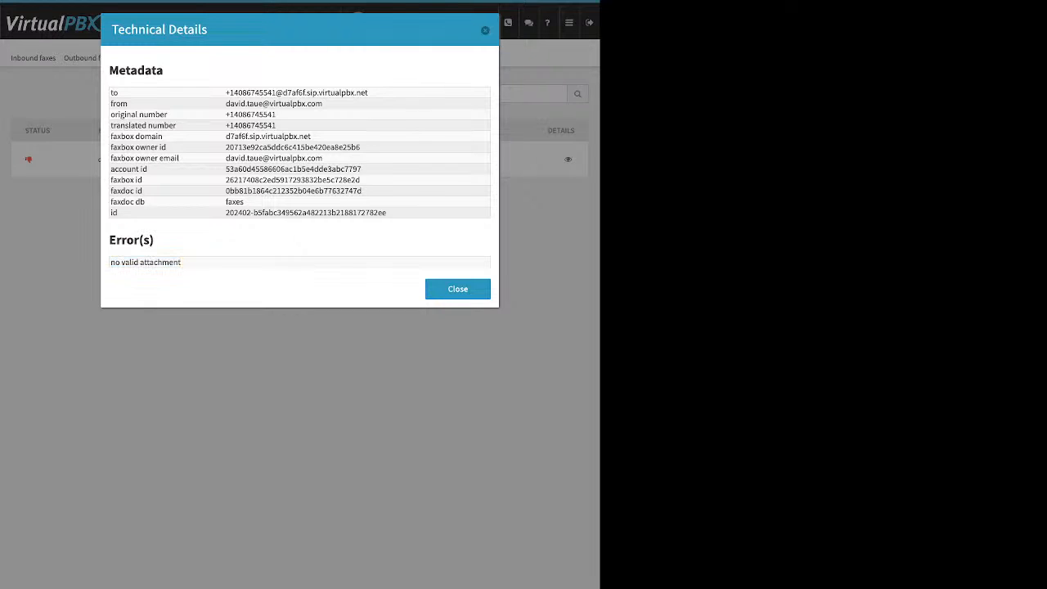
{"action": "left_click", "coordinate": [458, 289]}
View the spare numbers in Number Manager, and review the overview and registration status in SMS Registration.
{"action": "mouse_move", "coordinate": [569, 23]}
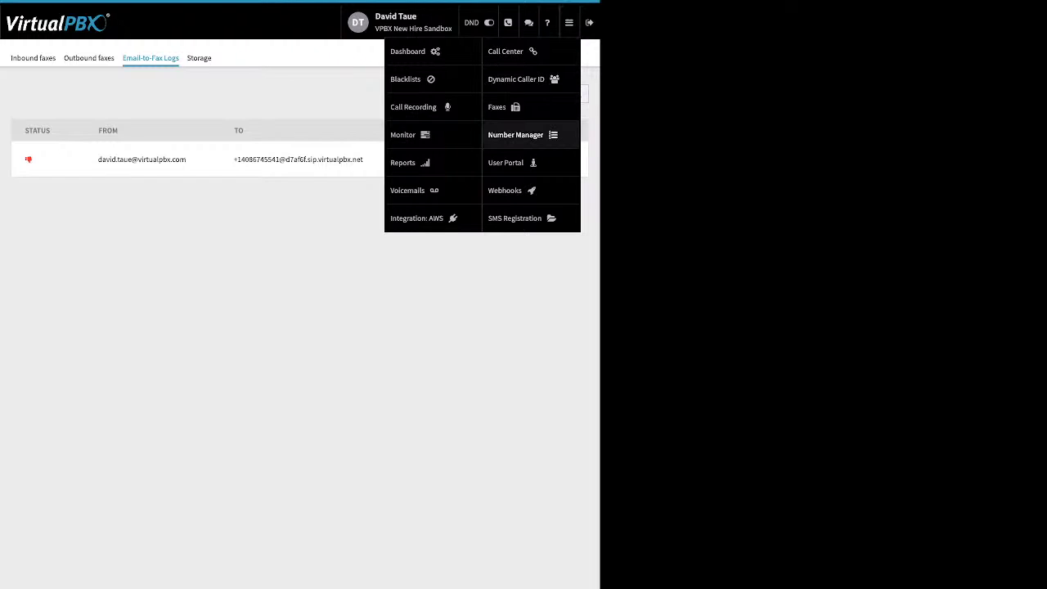
{"action": "left_click", "coordinate": [515, 134]}
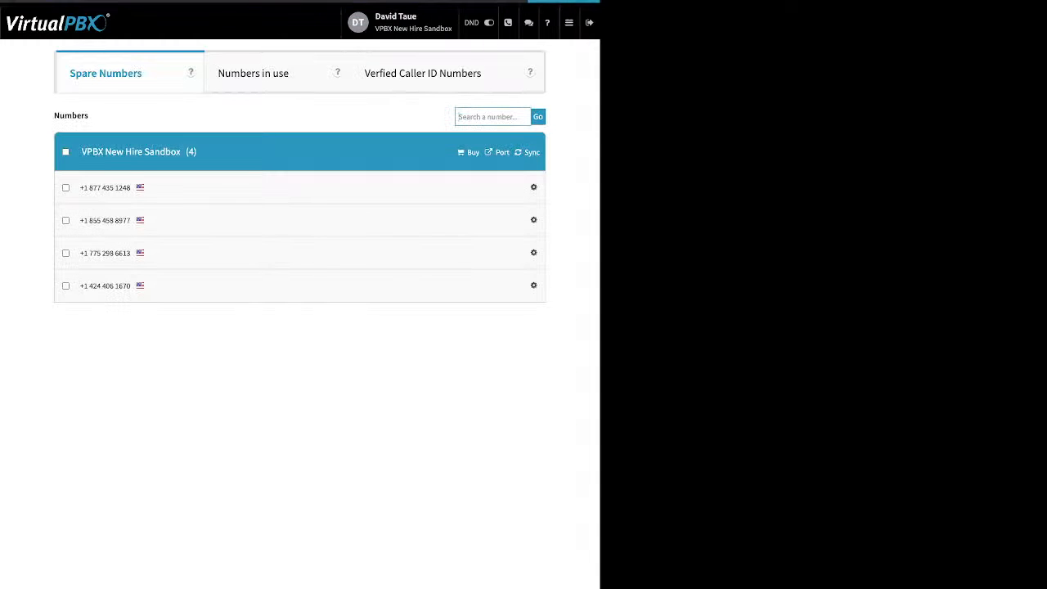
{"action": "mouse_move", "coordinate": [569, 22]}
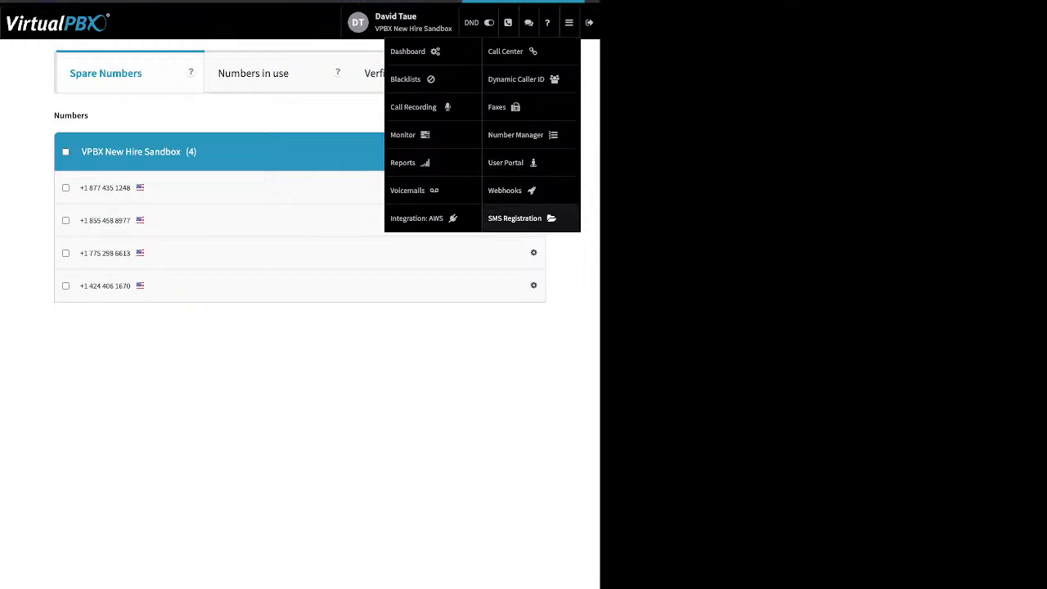
{"action": "left_click", "coordinate": [516, 217]}
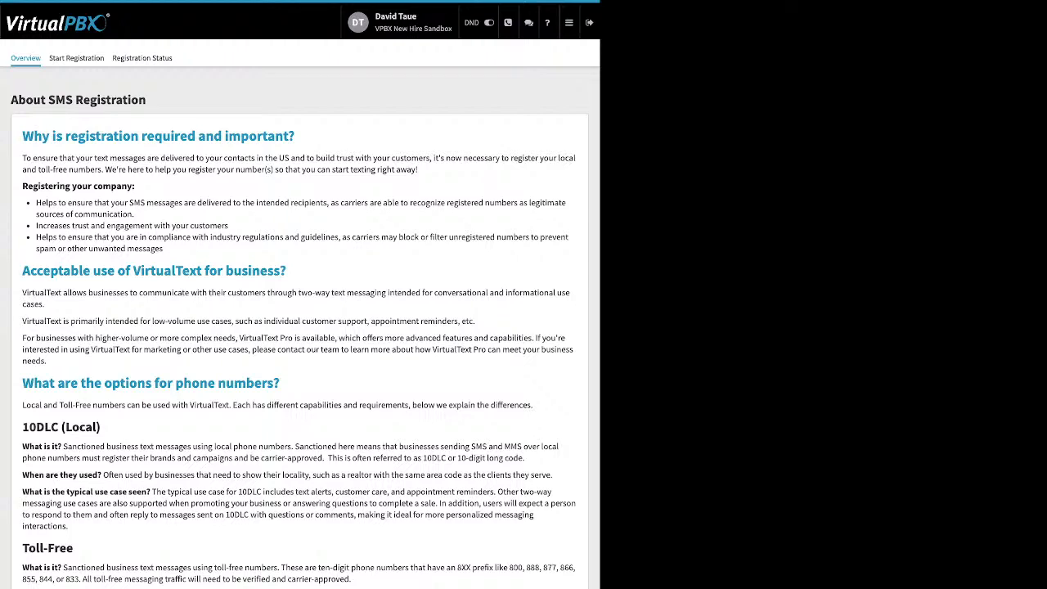
{"action": "left_click", "coordinate": [142, 58]}
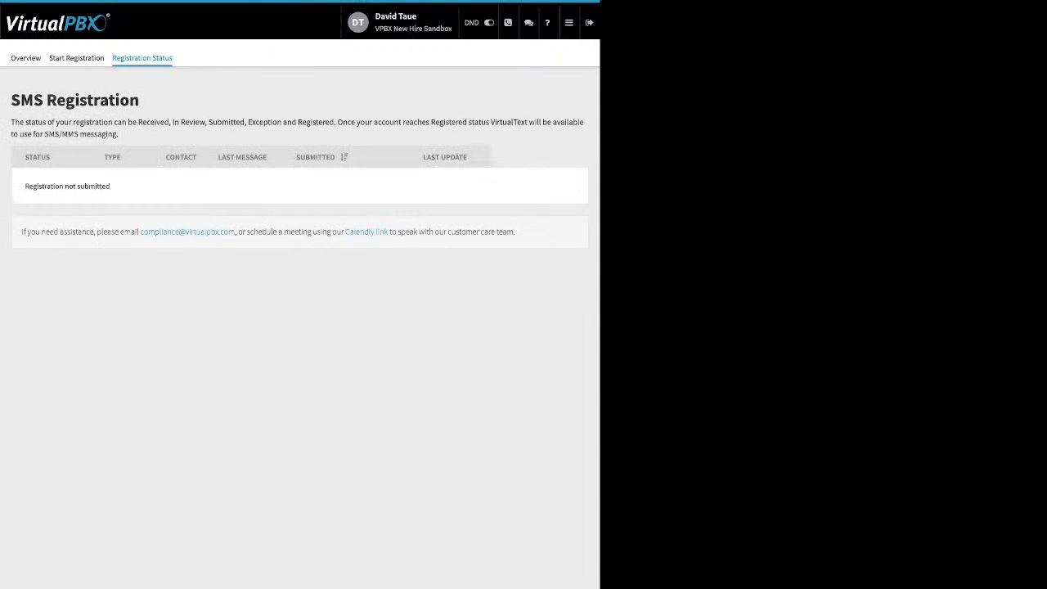
Open the Webhooks application and bring up a blank new webhook form to view its settings.
{"action": "mouse_move", "coordinate": [569, 23]}
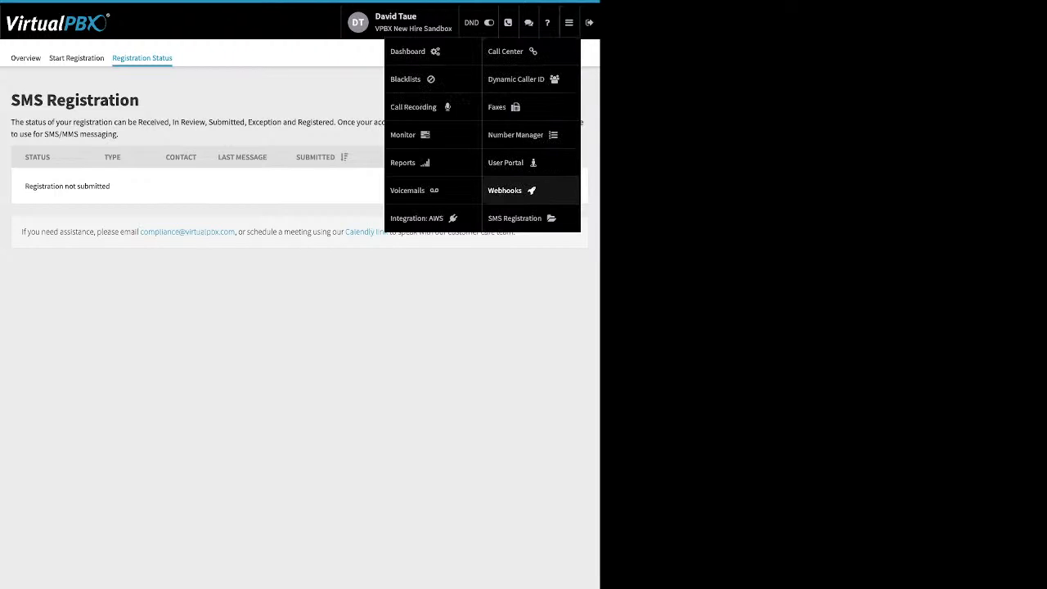
{"action": "left_click", "coordinate": [508, 190]}
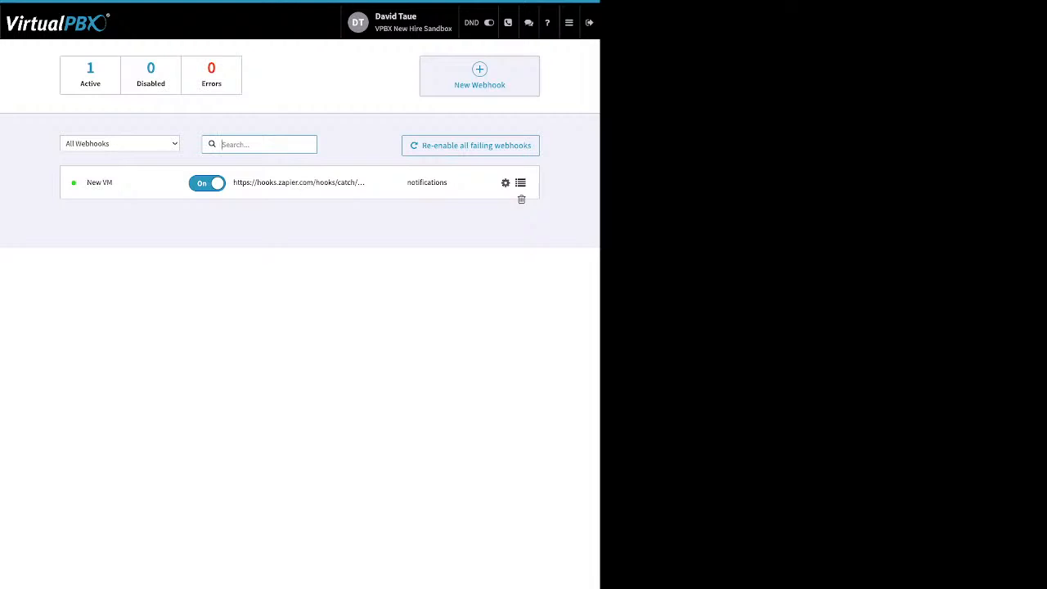
{"action": "left_click", "coordinate": [479, 76]}
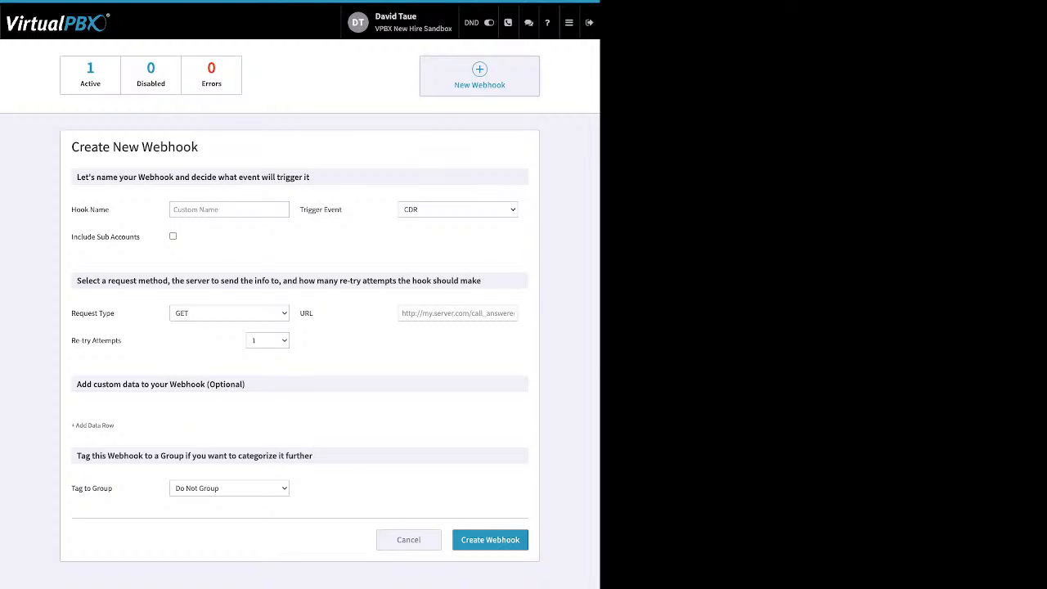
Open the User Portal, select the voicemail received on 02/05/2024 and view its status-marking options.
{"action": "left_click", "coordinate": [570, 23]}
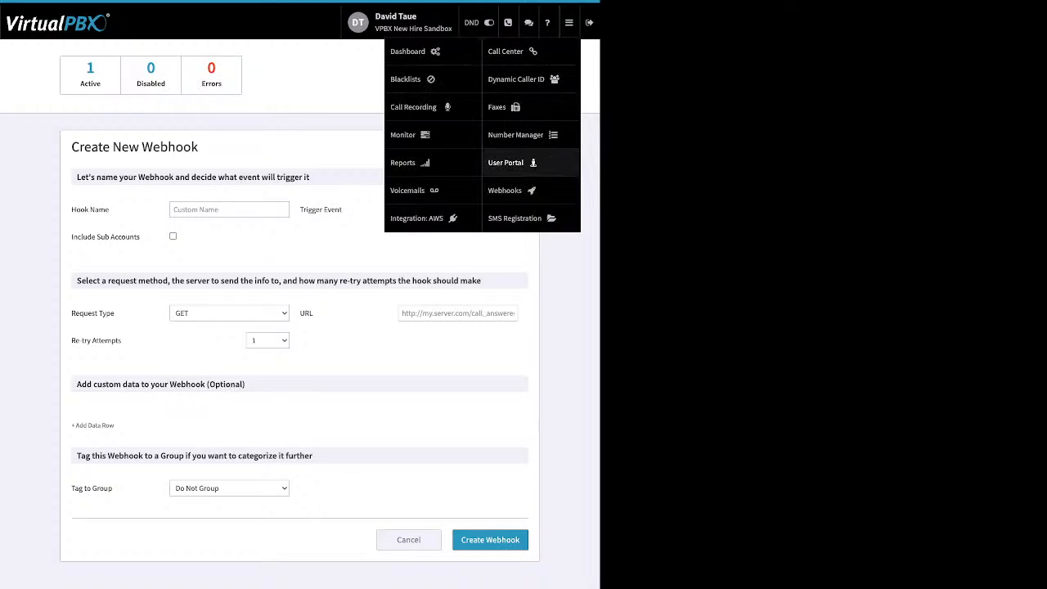
{"action": "left_click", "coordinate": [505, 162]}
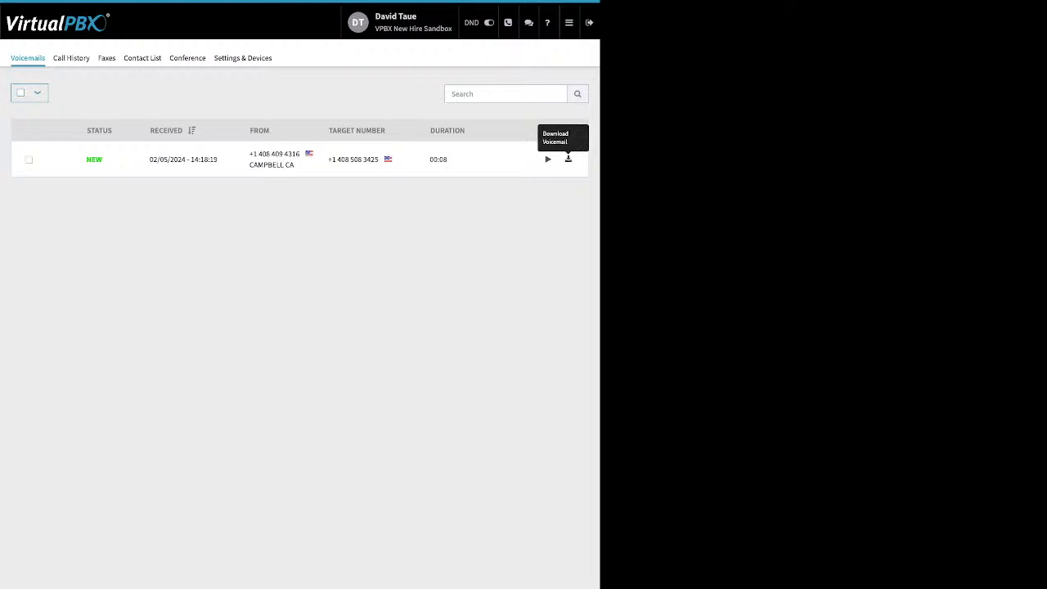
{"action": "left_click", "coordinate": [28, 160]}
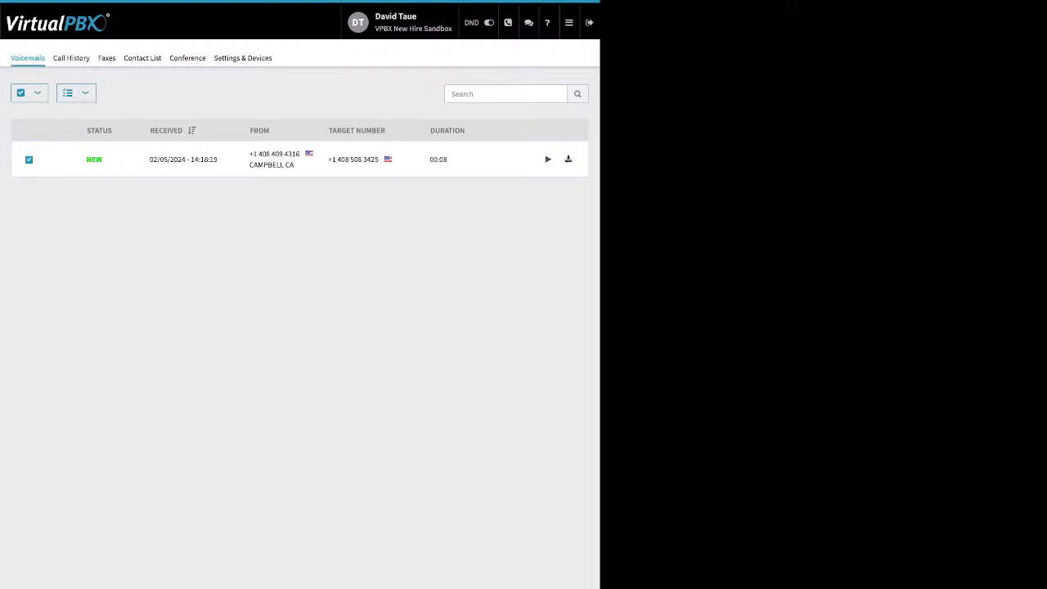
{"action": "left_click", "coordinate": [76, 92]}
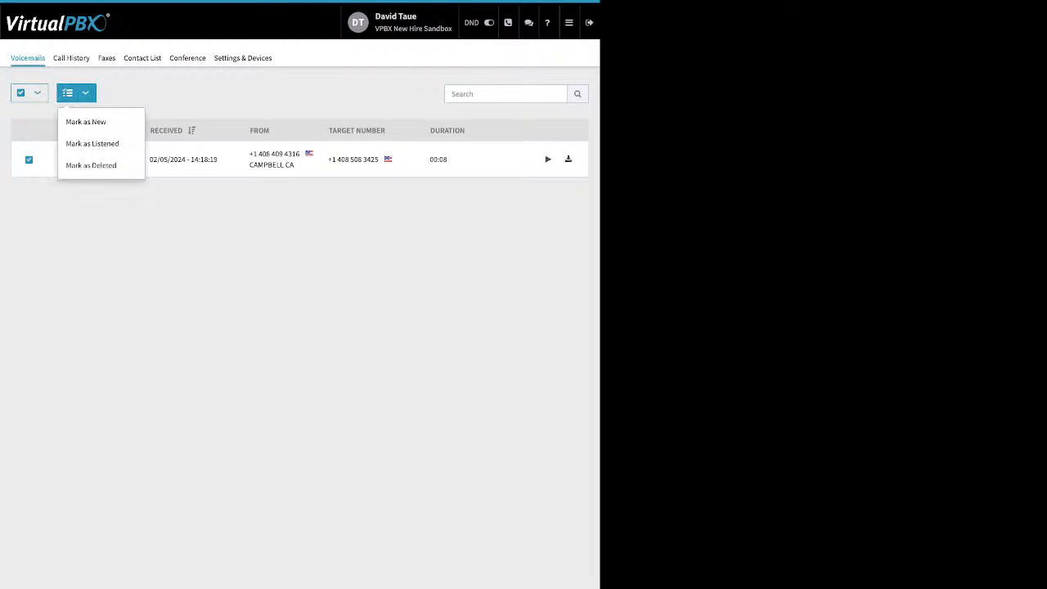
{"action": "left_click", "coordinate": [76, 92]}
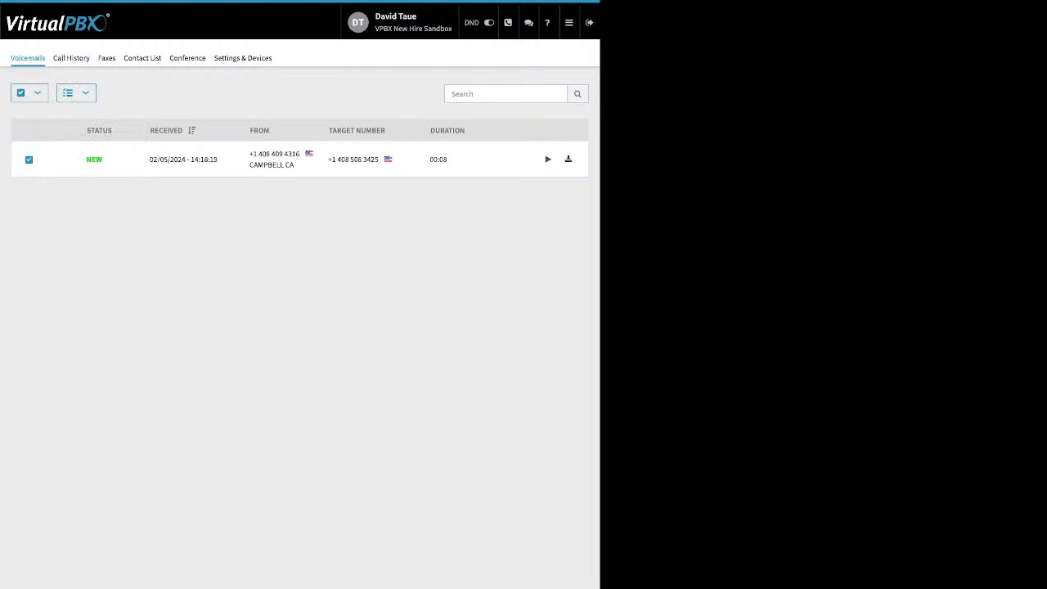
Filter the User Portal's call history from 01/01/2024 to 01/31/2024.
{"action": "left_click", "coordinate": [71, 58]}
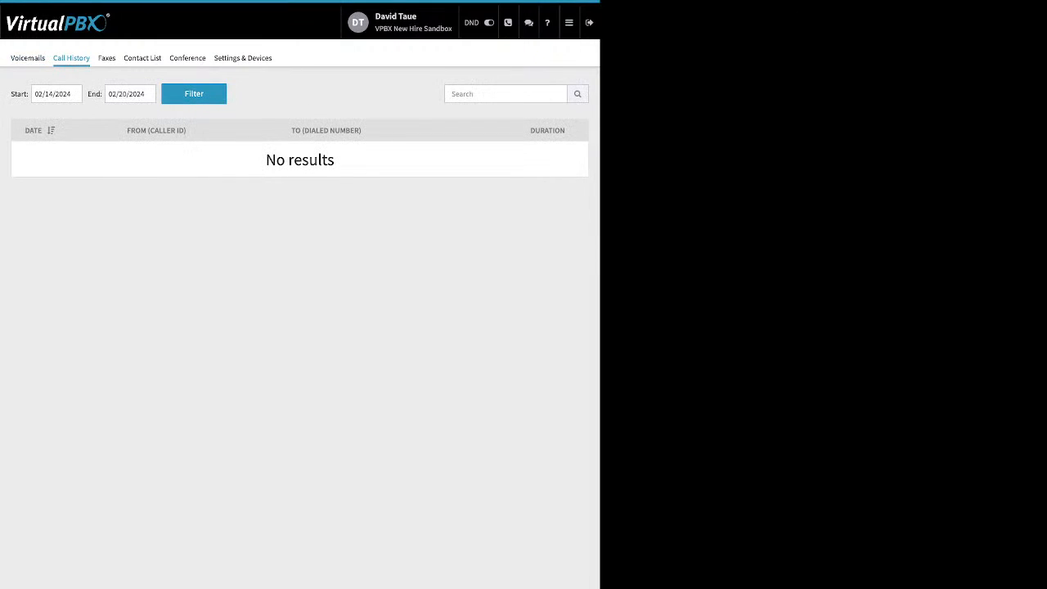
{"action": "left_click", "coordinate": [49, 94]}
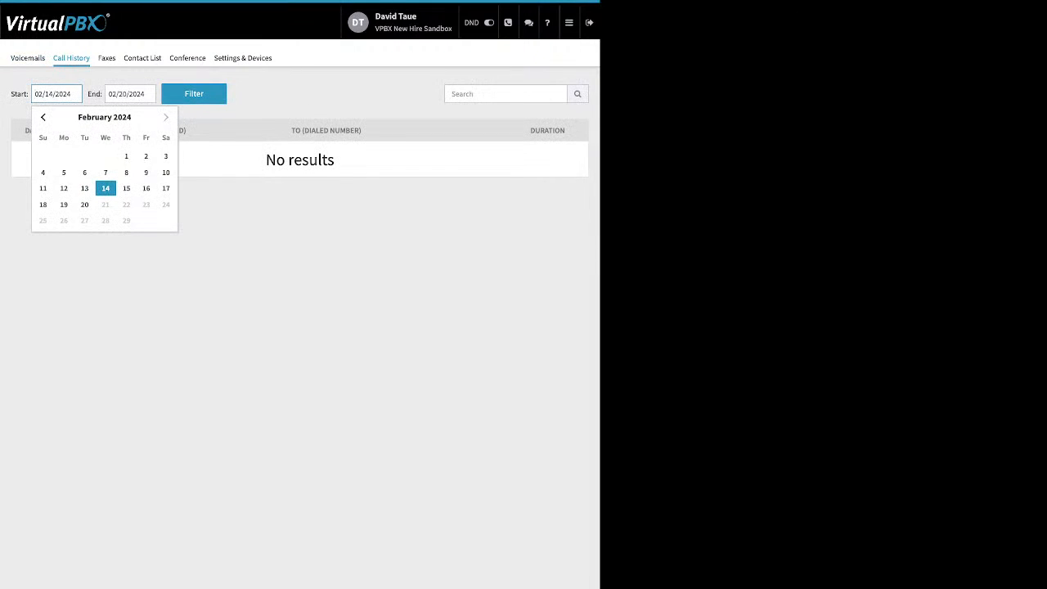
{"action": "left_click", "coordinate": [43, 117]}
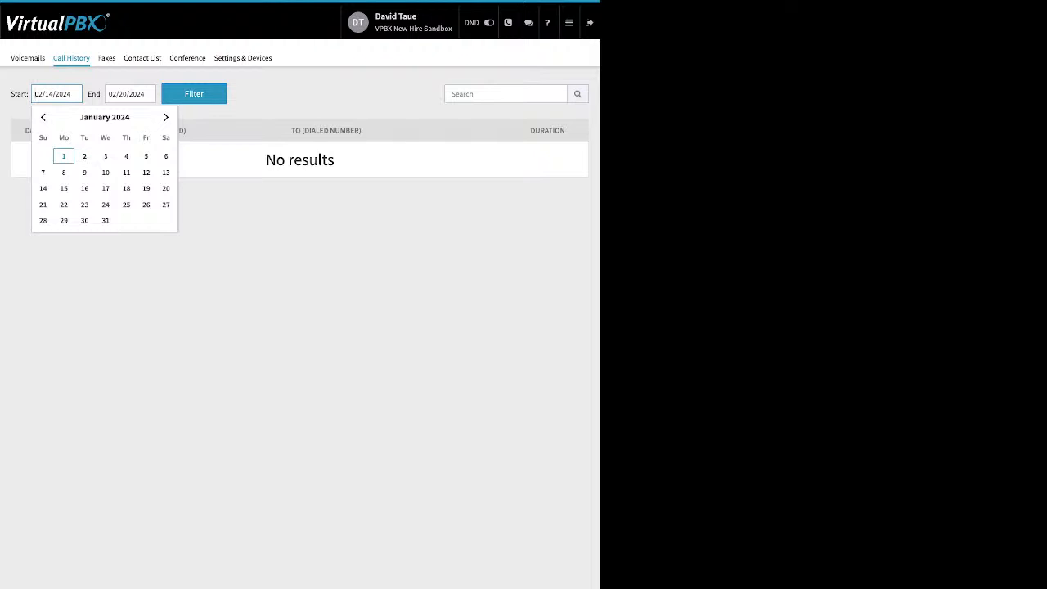
{"action": "left_click", "coordinate": [64, 155]}
{"action": "left_click", "coordinate": [194, 94]}
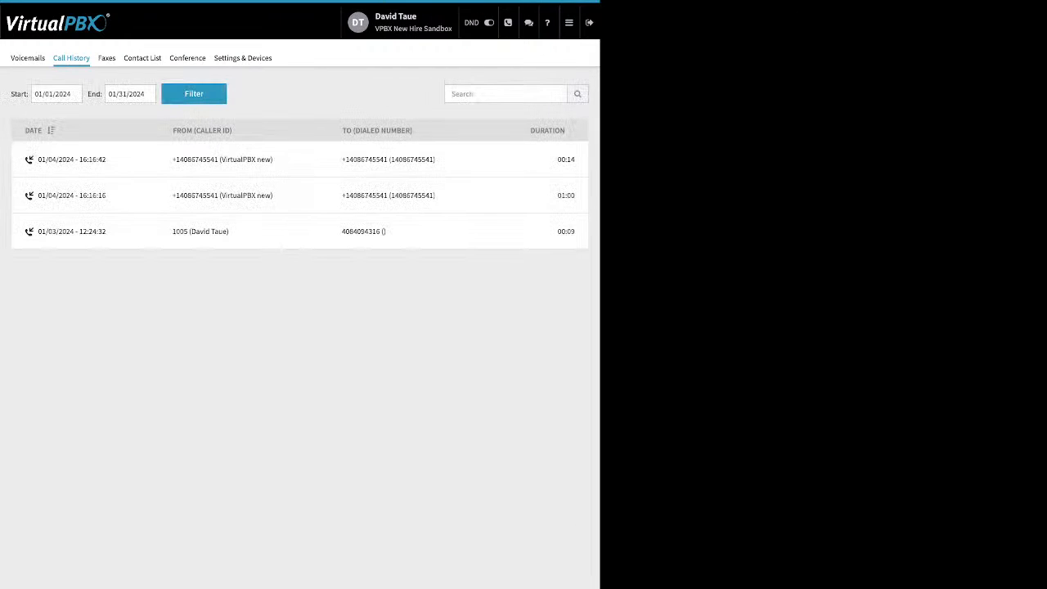
View the User Portal's faxes, contact list and conference pages.
{"action": "left_click", "coordinate": [106, 58]}
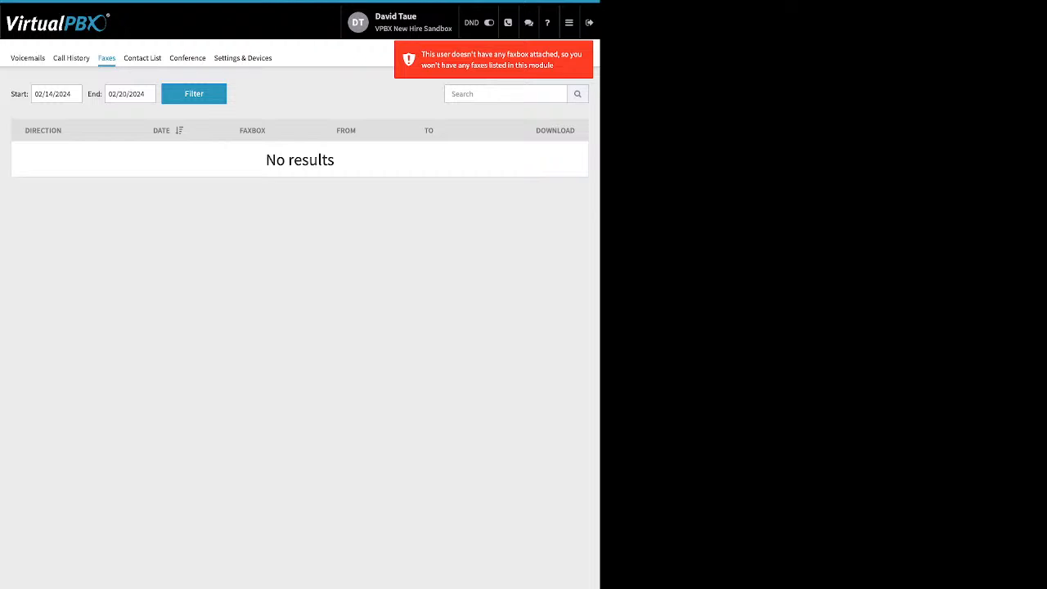
{"action": "left_click", "coordinate": [142, 58]}
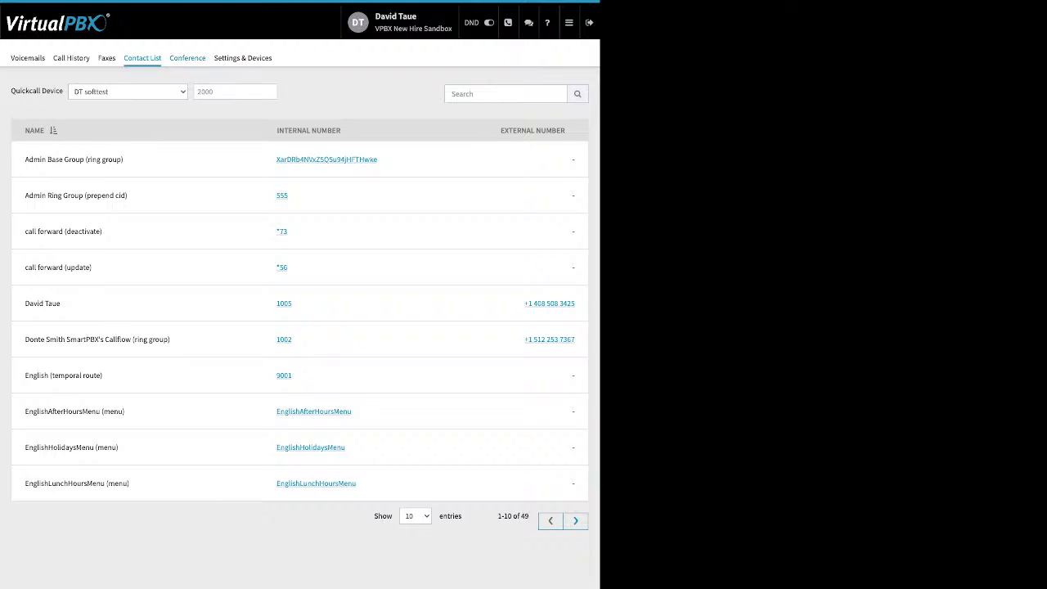
{"action": "left_click", "coordinate": [187, 58]}
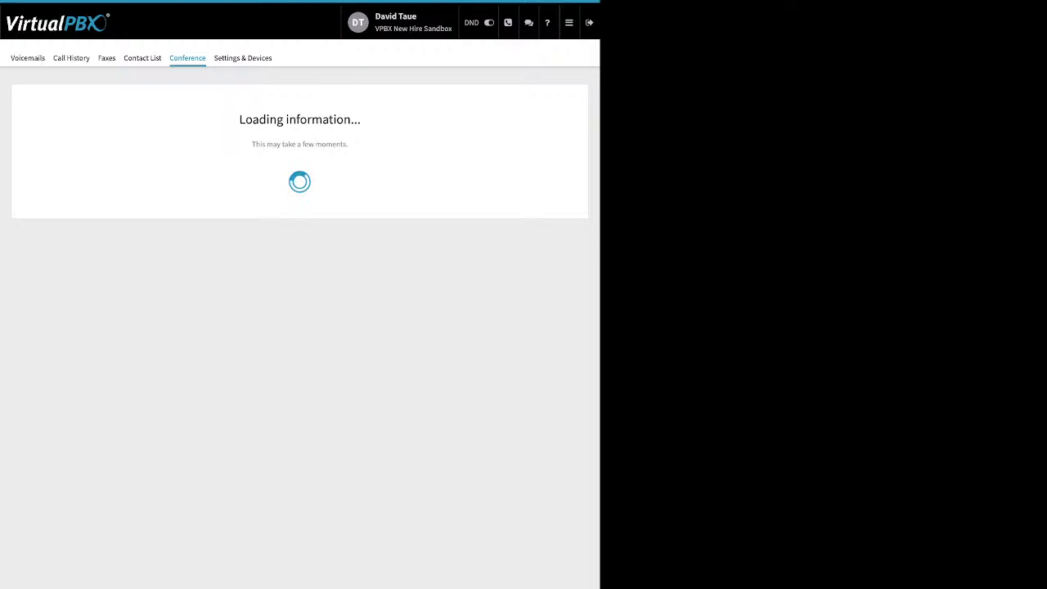
Open the User Portal's settings and devices and examine the Enable Call Forward option.
{"action": "left_click", "coordinate": [243, 58]}
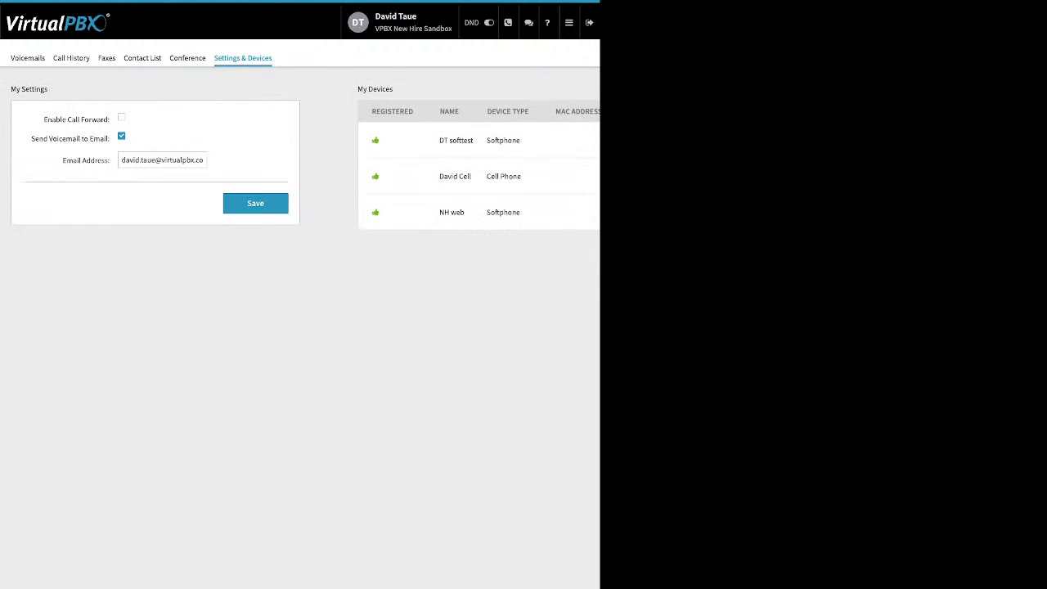
{"action": "left_click_drag", "start_coordinate": [43, 119], "coordinate": [105, 119]}
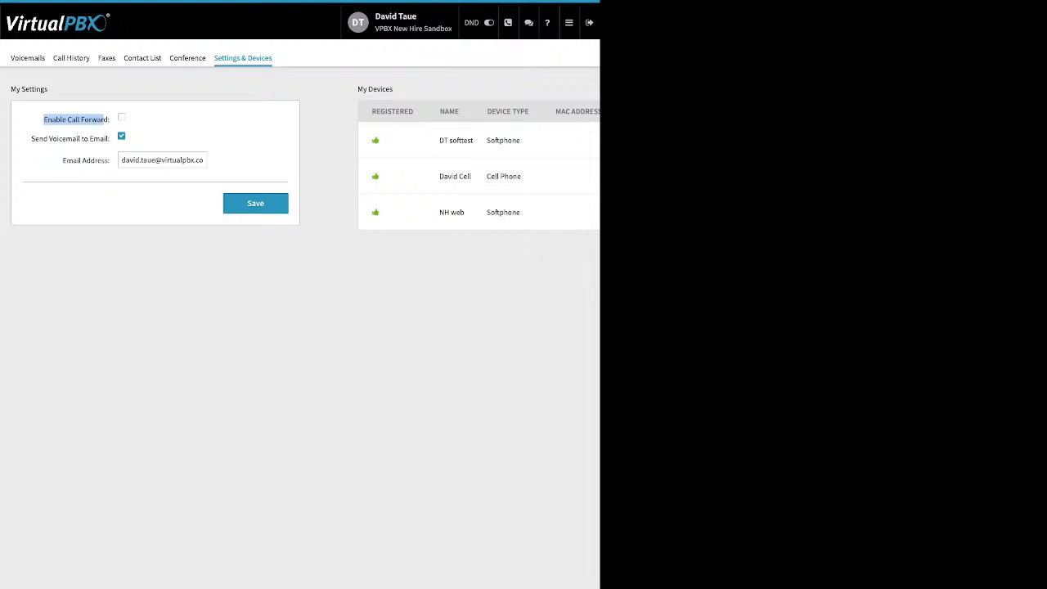
Enable call forwarding, review the forwarding number and its related options, and save the settings.
{"action": "left_click", "coordinate": [121, 117]}
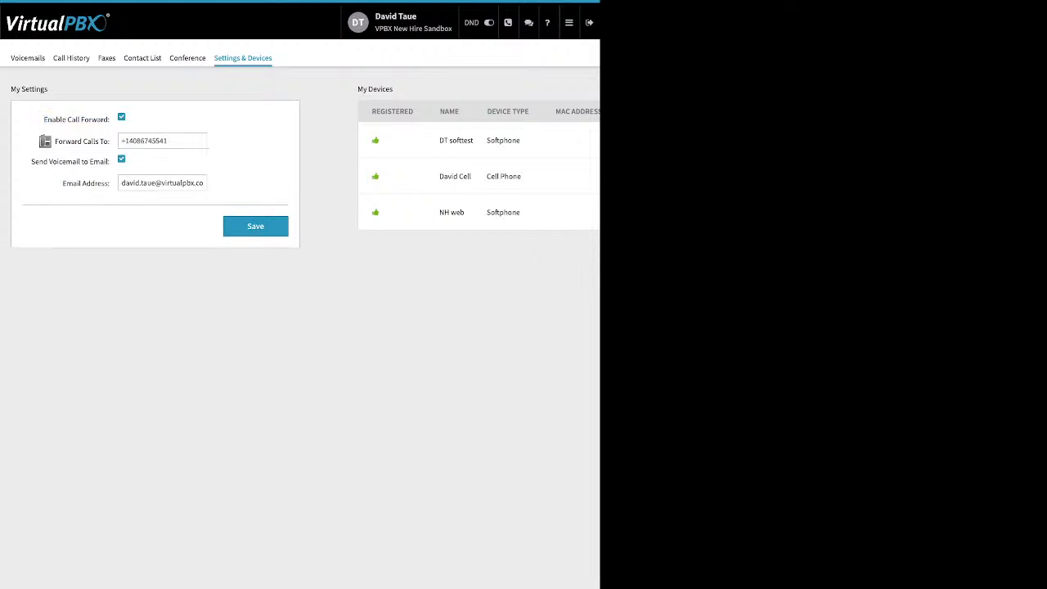
{"action": "left_click_drag", "start_coordinate": [170, 141], "coordinate": [120, 141]}
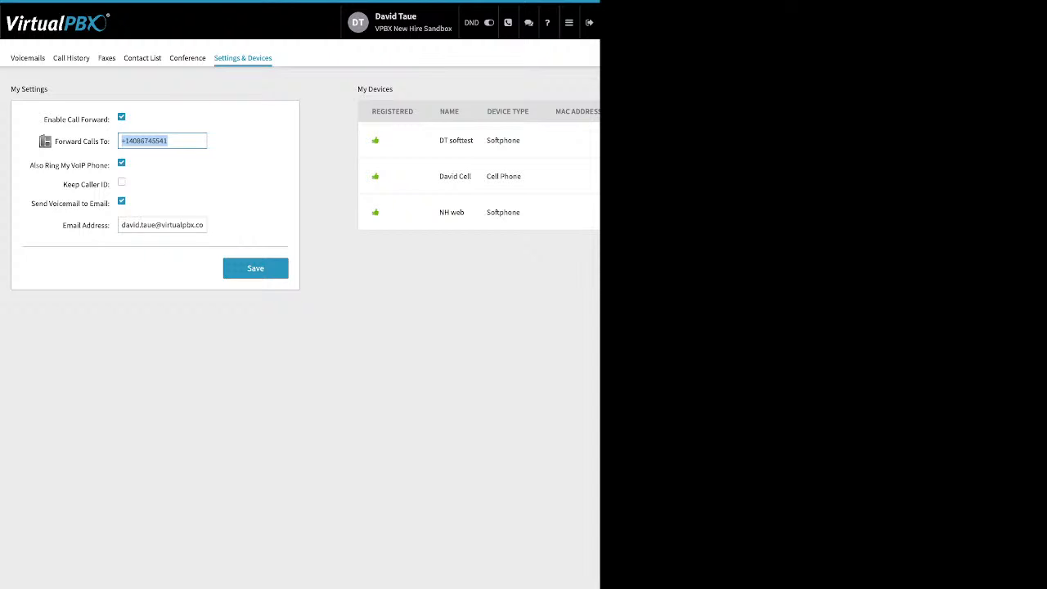
{"action": "left_click", "coordinate": [245, 172]}
{"action": "left_click", "coordinate": [256, 268]}
Disable call forwarding, save the User Portal settings and return to the Dashboard.
{"action": "left_click", "coordinate": [122, 117]}
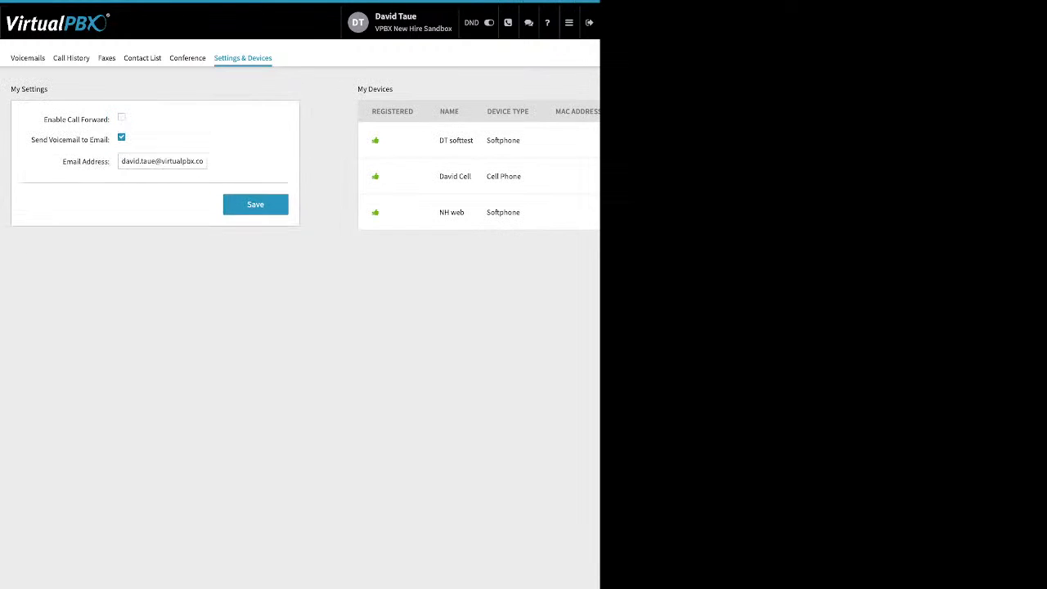
{"action": "left_click", "coordinate": [256, 203]}
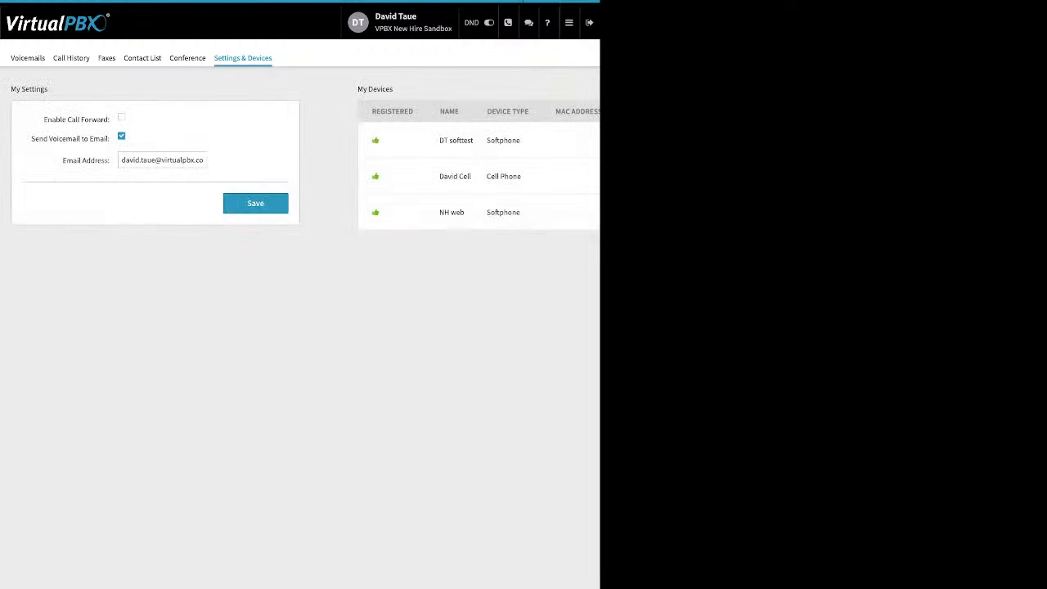
{"action": "left_click", "coordinate": [568, 22]}
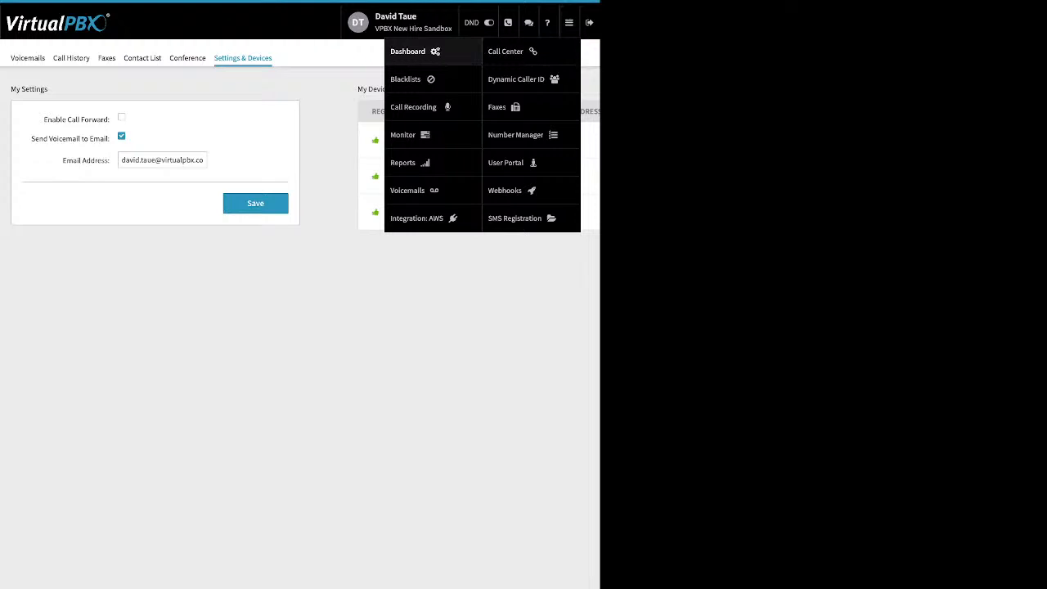
{"action": "left_click", "coordinate": [414, 52]}
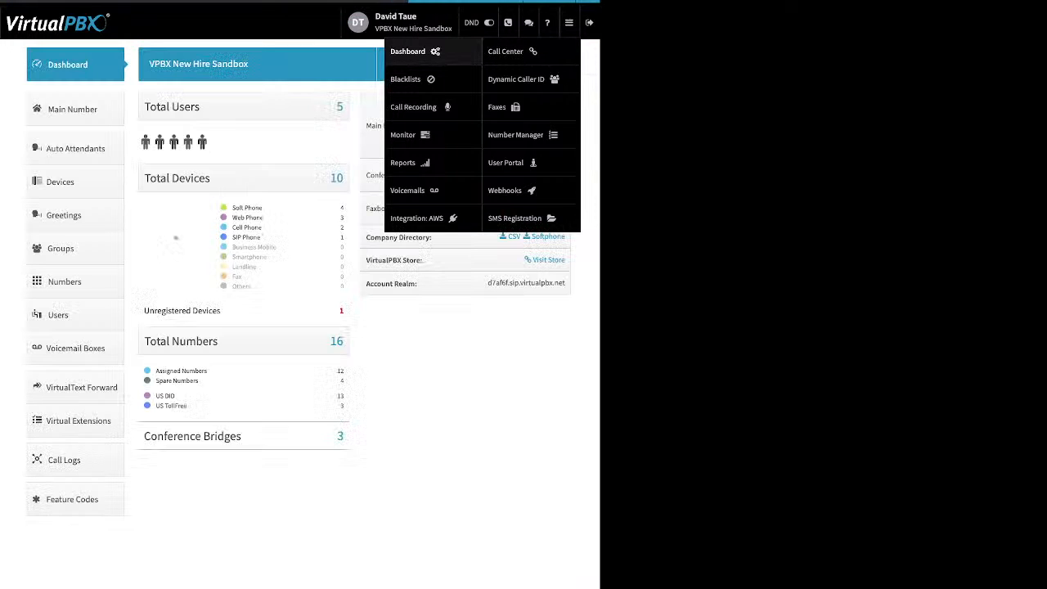